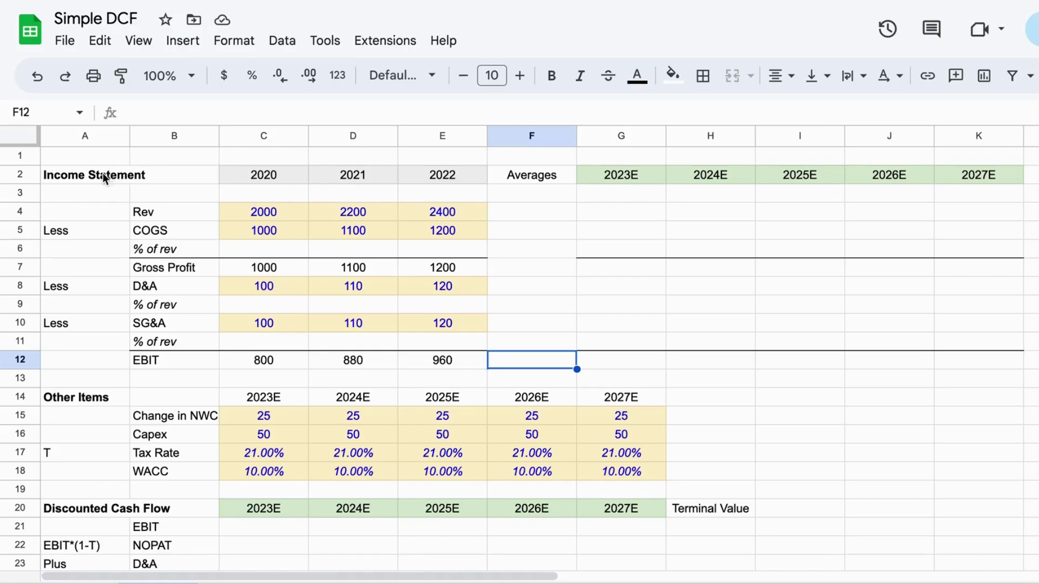
# Step: Review the template's Income Statement, Other Items and Discounted Cash Flow sections, including the equity value calculation
pyautogui.moveTo(103, 173); pyautogui.dragTo(971, 369)
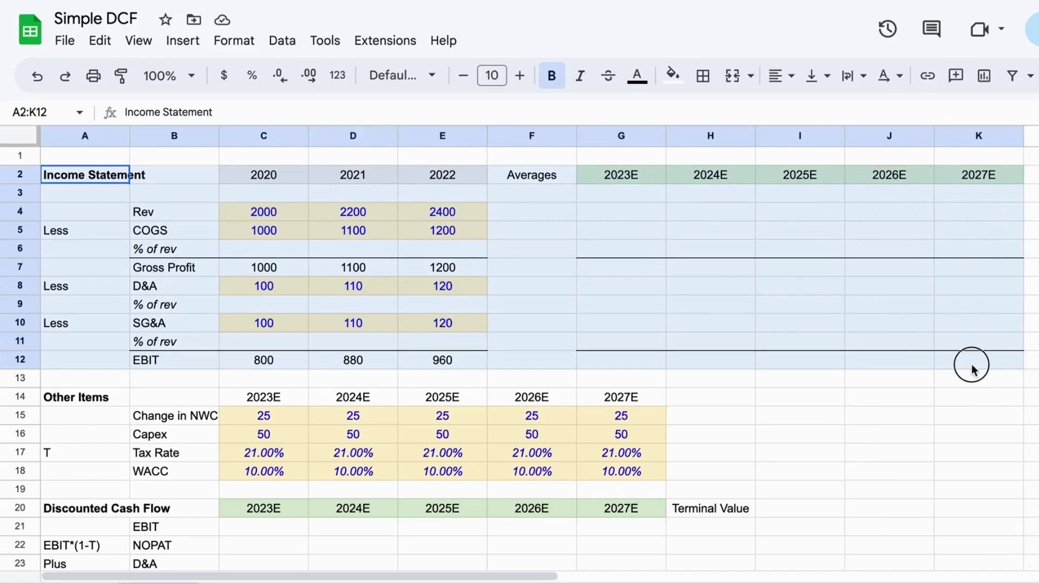
pyautogui.moveTo(972, 370); pyautogui.dragTo(971, 366)
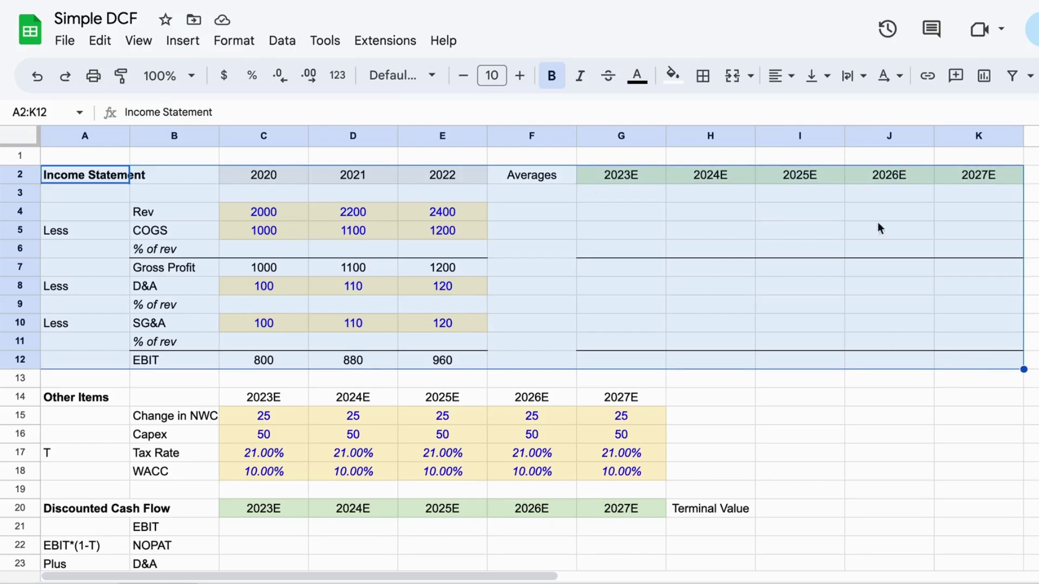
pyautogui.click(441, 473)
pyautogui.scroll(-2, 443, 476)
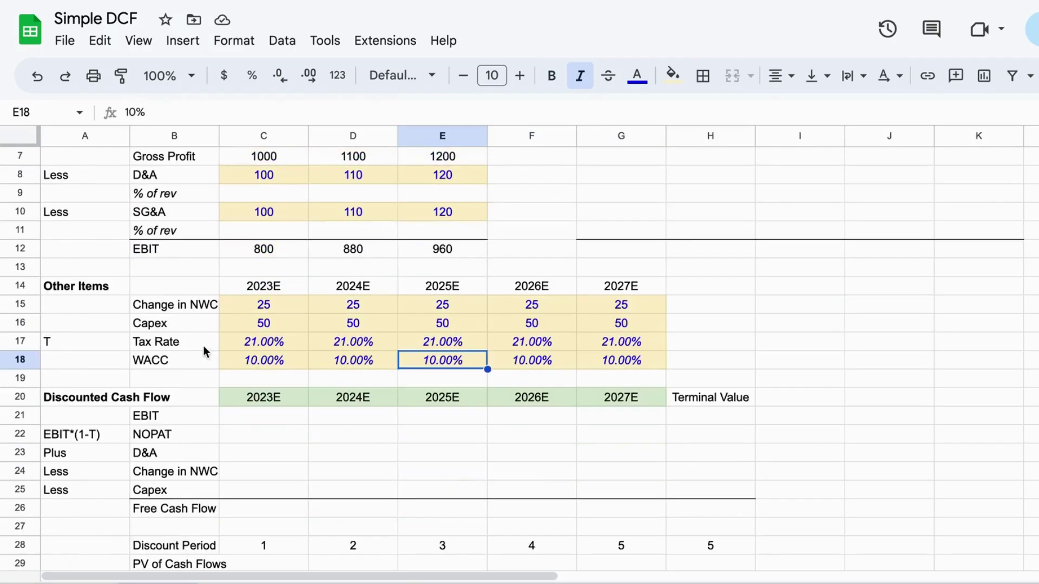
pyautogui.moveTo(102, 287); pyautogui.dragTo(640, 371)
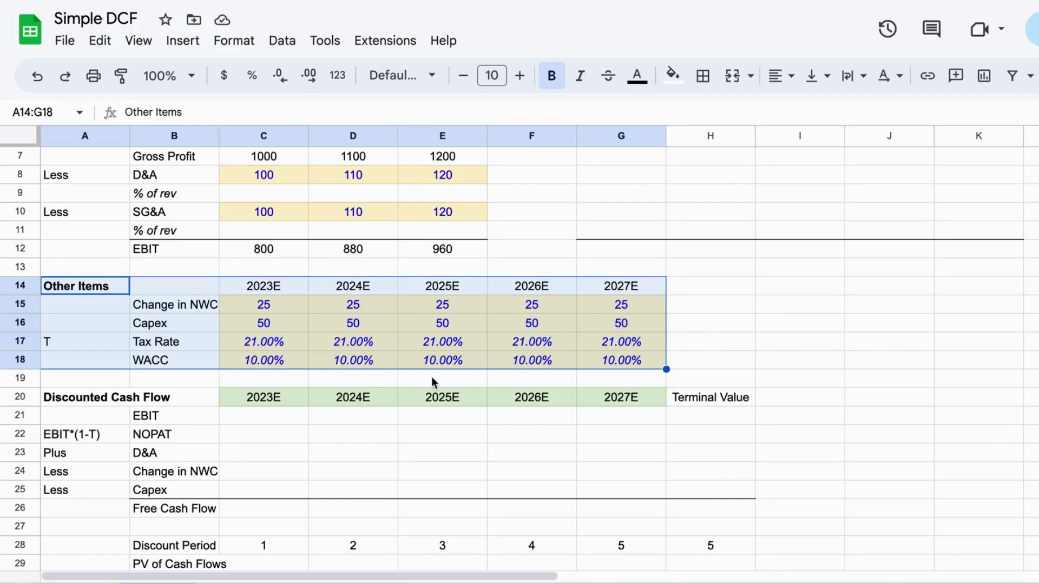
pyautogui.scroll(-3, 293, 401)
pyautogui.moveTo(112, 290); pyautogui.dragTo(709, 433)
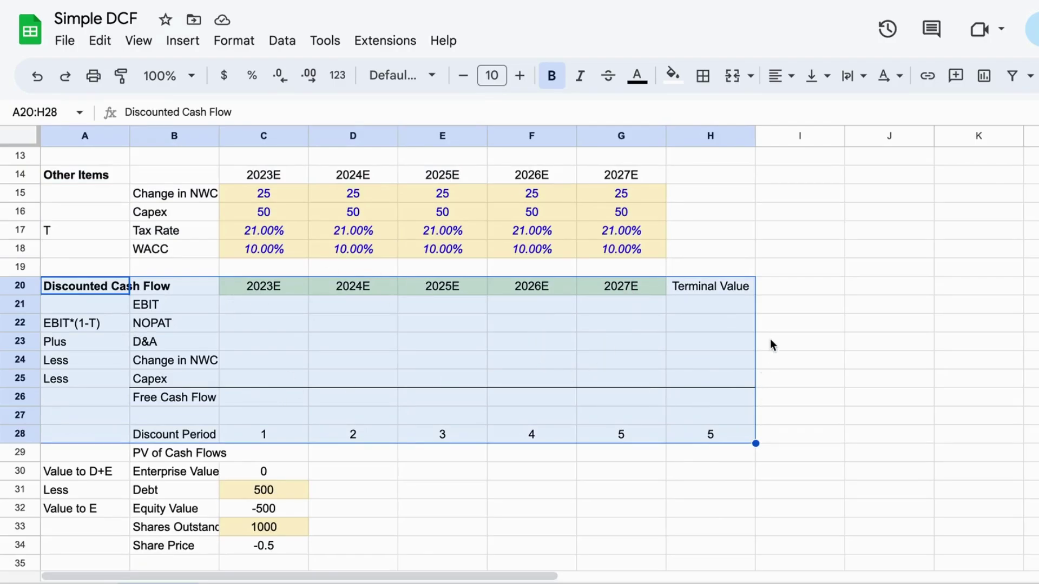
pyautogui.click(244, 507)
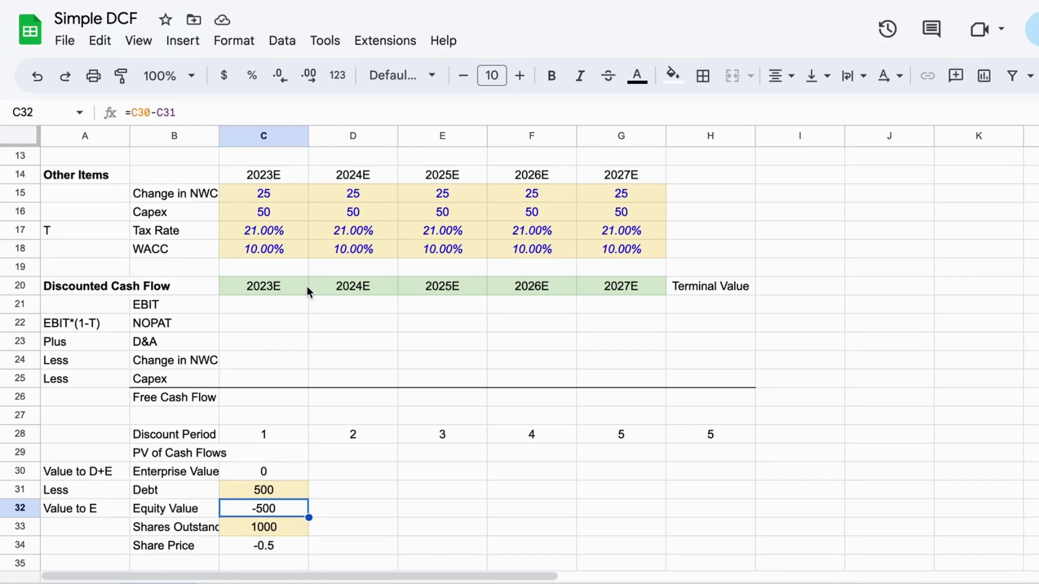
pyautogui.scroll(4, 311, 262)
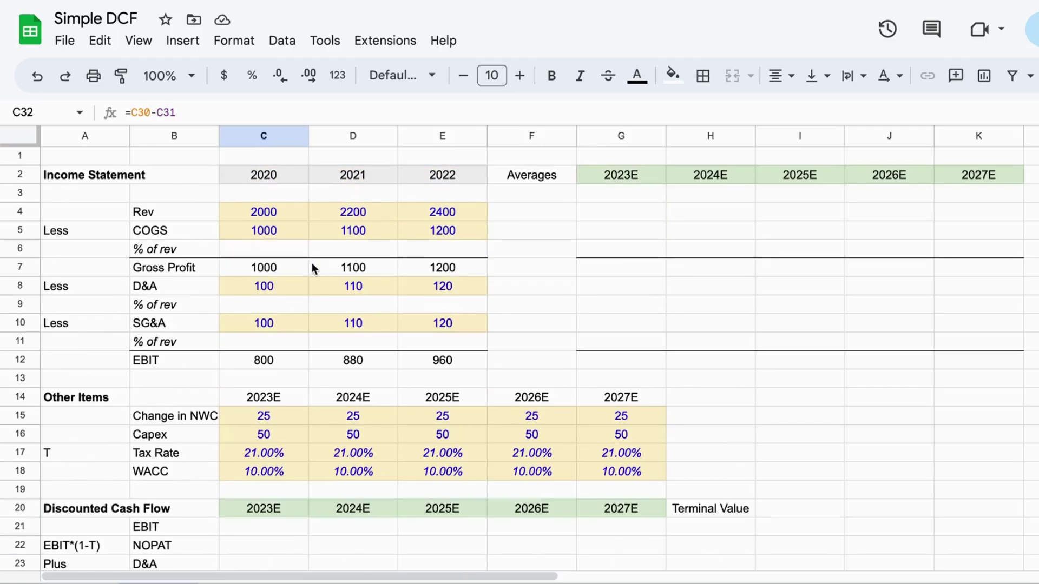
# Step: Examine the 2020–2022 revenue, COGS, gross profit, D&A and SG&A figures in the income statement
pyautogui.click(274, 218)
pyautogui.click(274, 228)
pyautogui.moveTo(275, 215); pyautogui.dragTo(454, 232)
pyautogui.moveTo(305, 286); pyautogui.dragTo(430, 291)
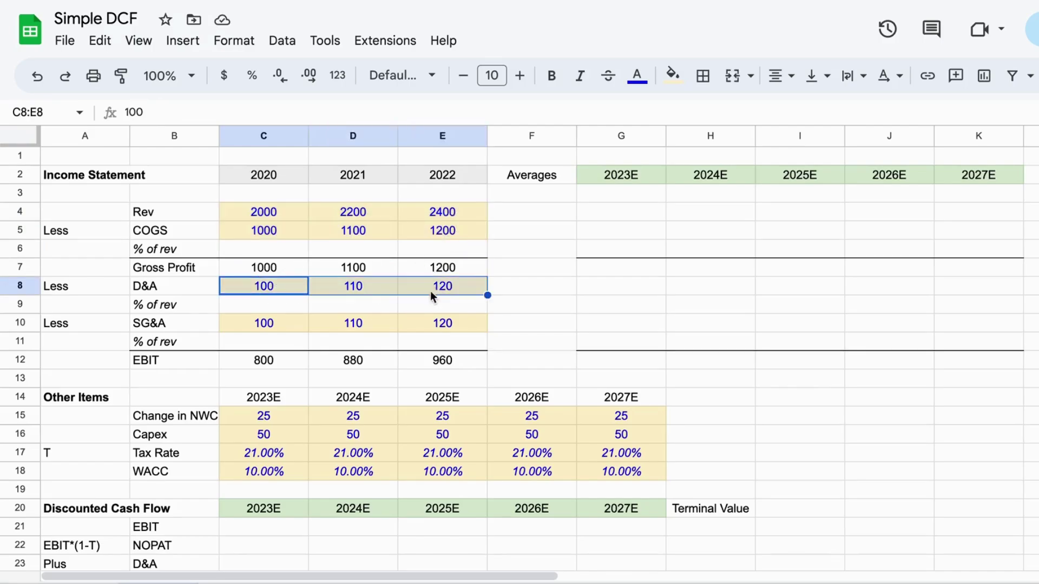
pyautogui.moveTo(268, 326); pyautogui.dragTo(455, 324)
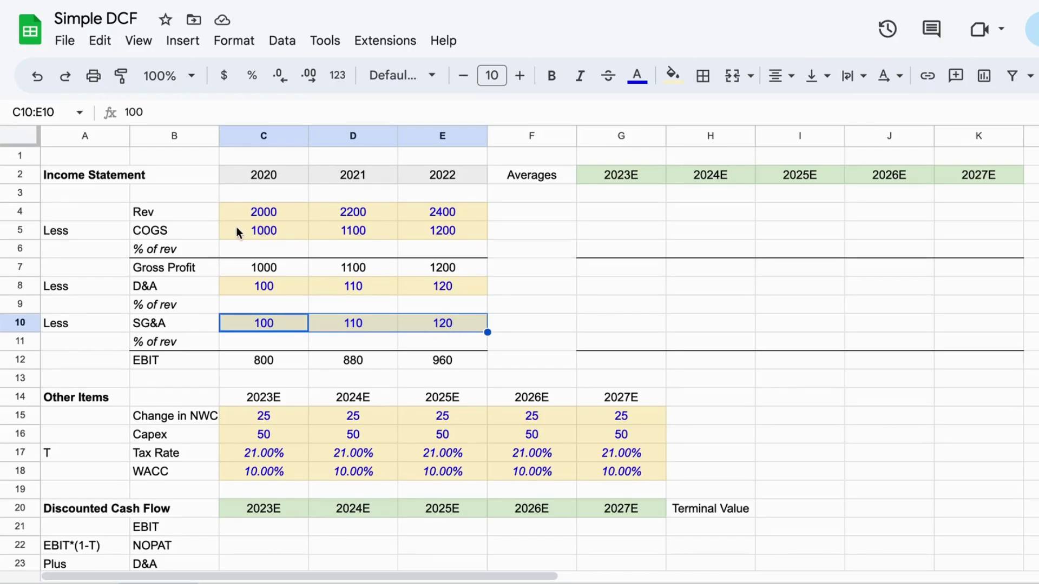
pyautogui.moveTo(251, 216); pyautogui.dragTo(414, 216)
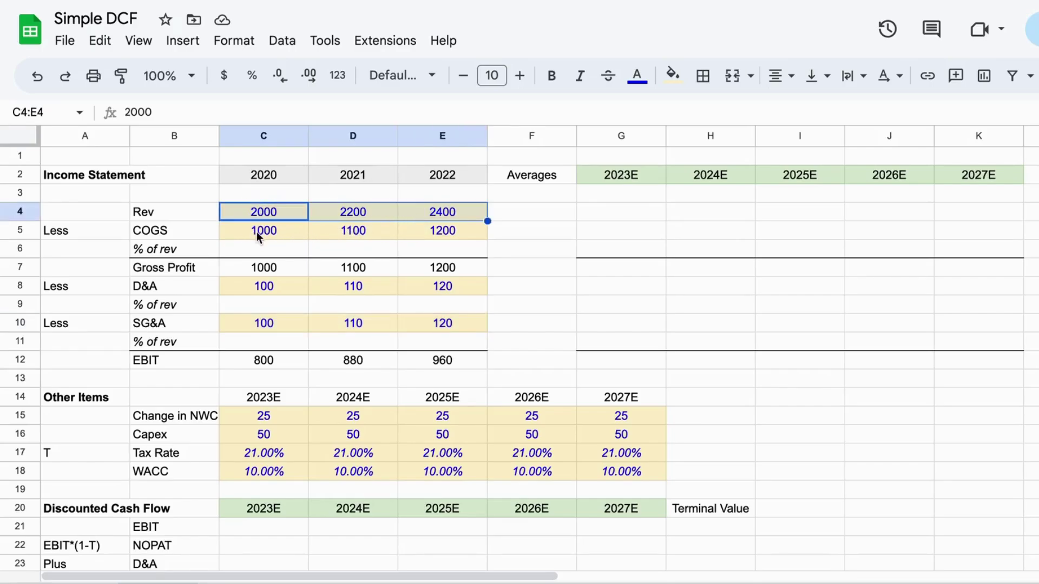
pyautogui.click(176, 232)
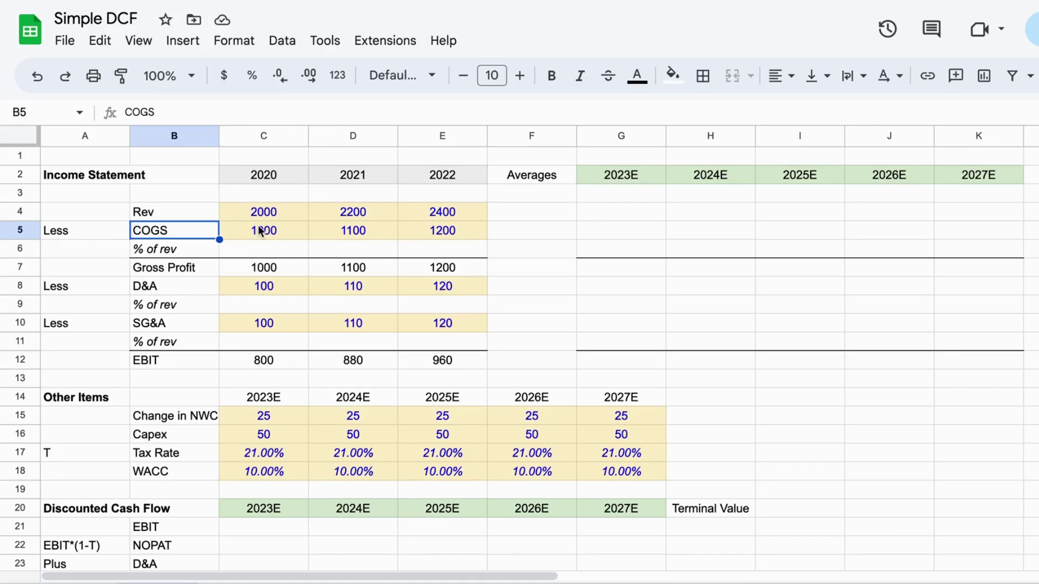
pyautogui.moveTo(260, 230); pyautogui.dragTo(424, 228)
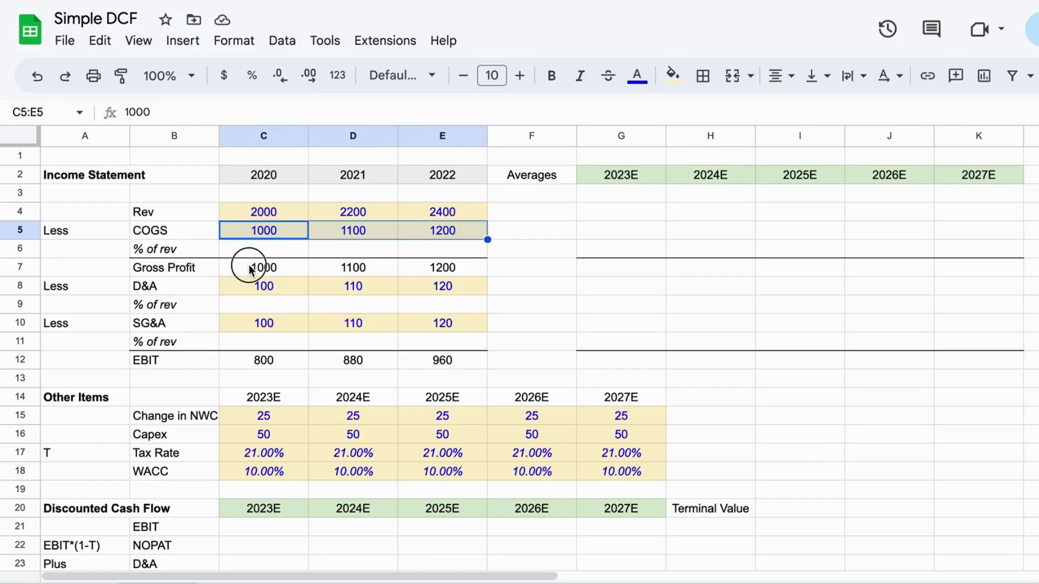
pyautogui.moveTo(249, 269); pyautogui.dragTo(440, 271)
pyautogui.moveTo(239, 287); pyautogui.dragTo(465, 292)
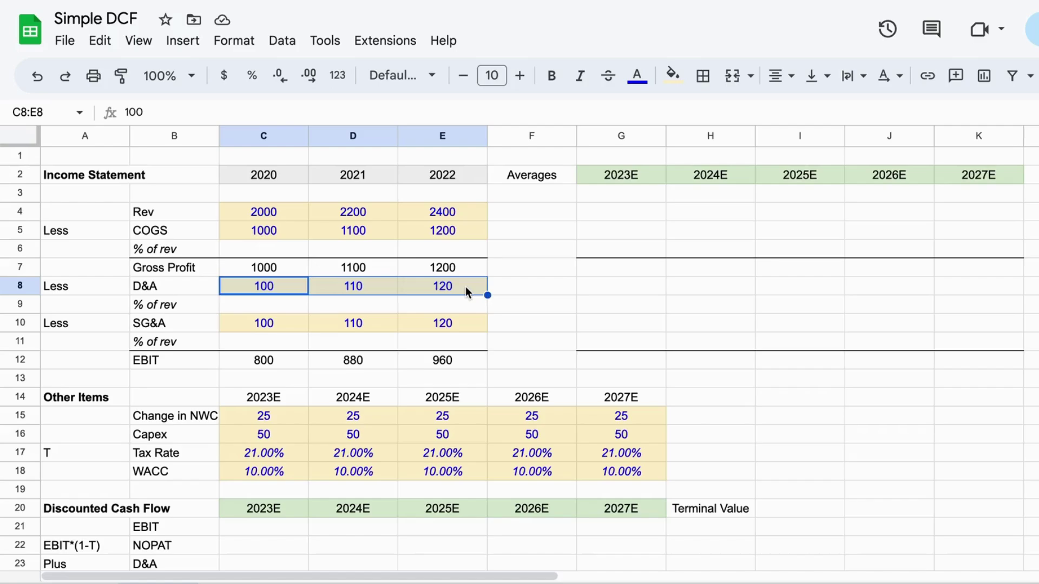
pyautogui.moveTo(242, 326); pyautogui.dragTo(443, 325)
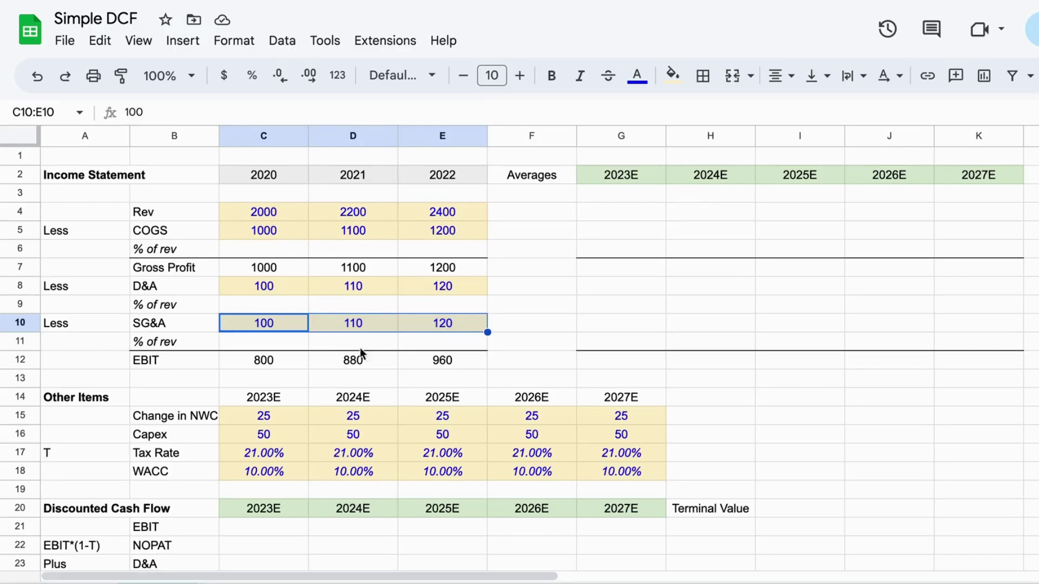
pyautogui.moveTo(169, 325); pyautogui.dragTo(430, 329)
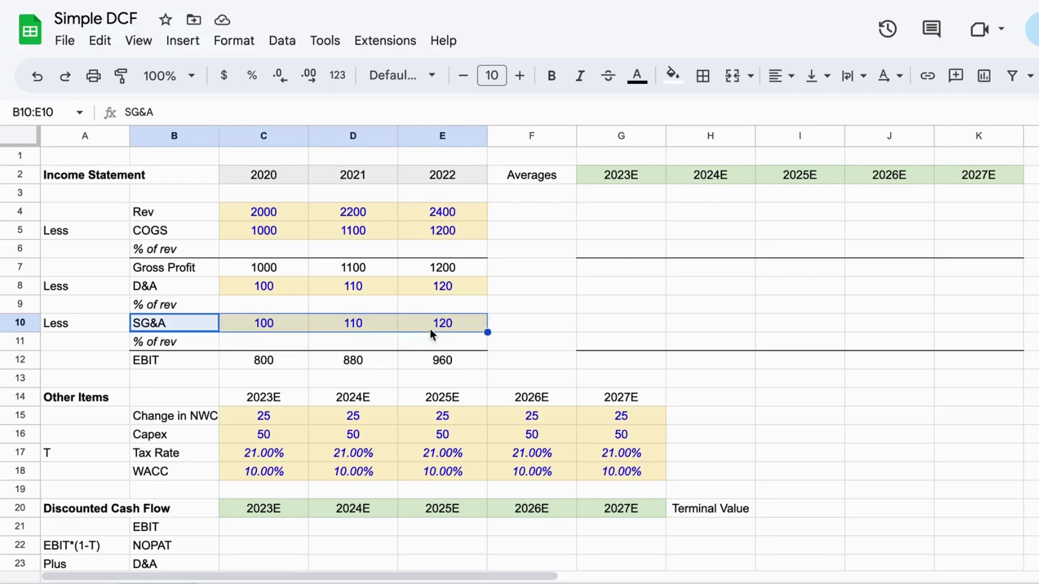
# Step: Calculate 2020 COGS as a percentage of revenue in C6 with the formula =C5/C4
pyautogui.moveTo(205, 246); pyautogui.dragTo(410, 250)
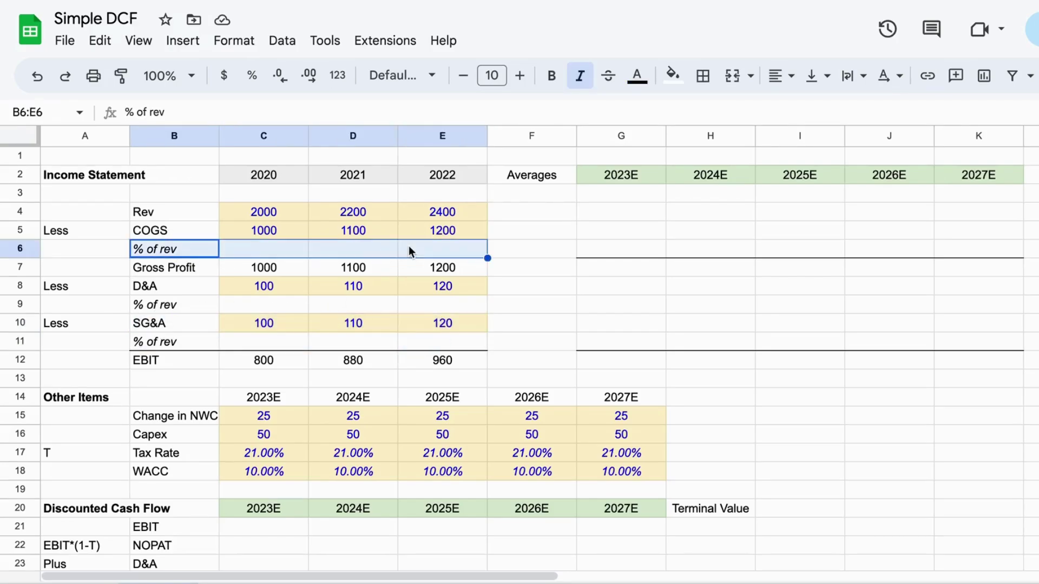
pyautogui.click(242, 262)
pyautogui.click(254, 249)
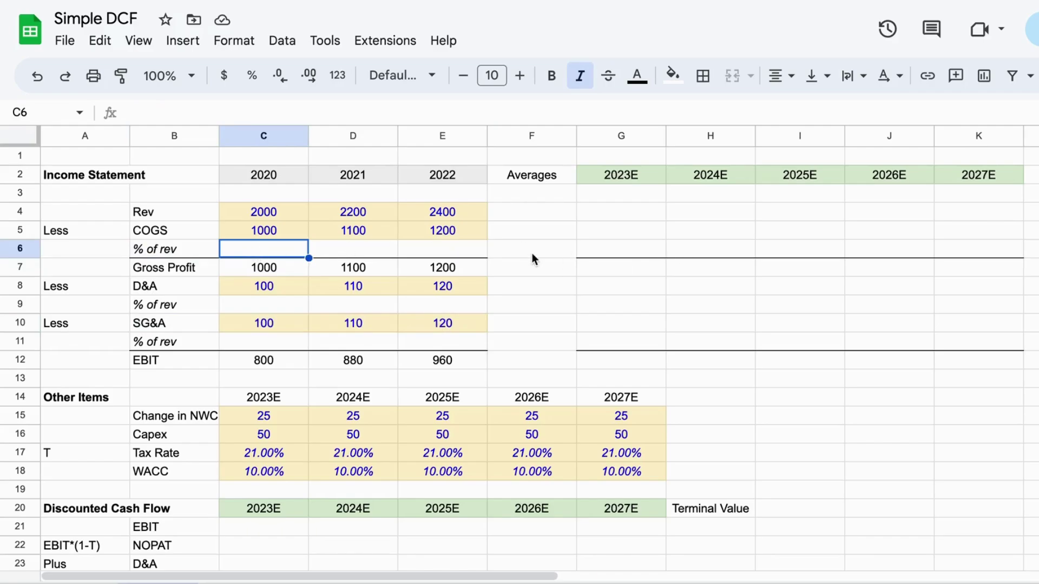
pyautogui.write('=')
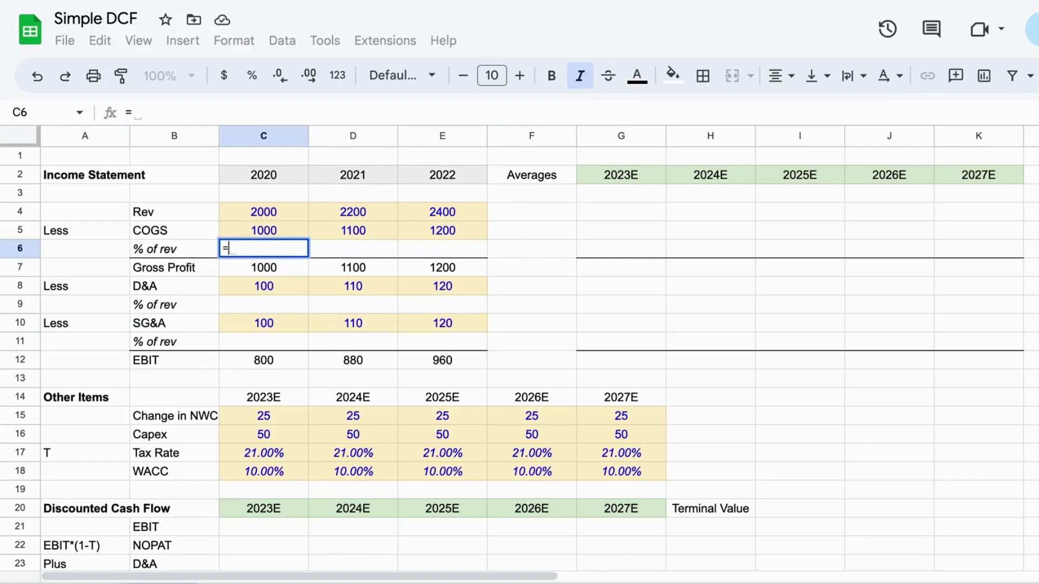
pyautogui.press('Up')
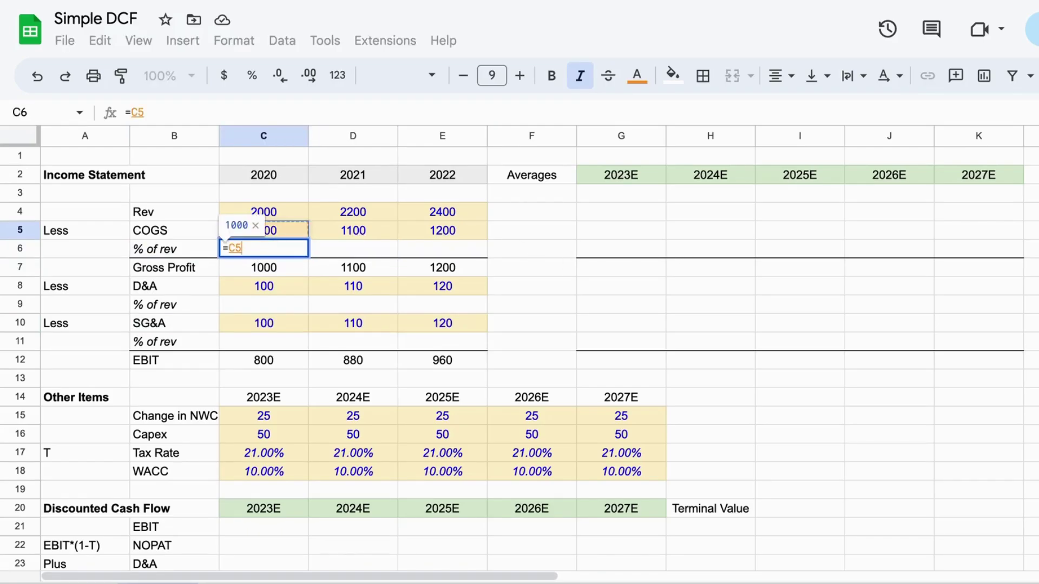
pyautogui.write('/')
pyautogui.press('Up')
pyautogui.press('Up')
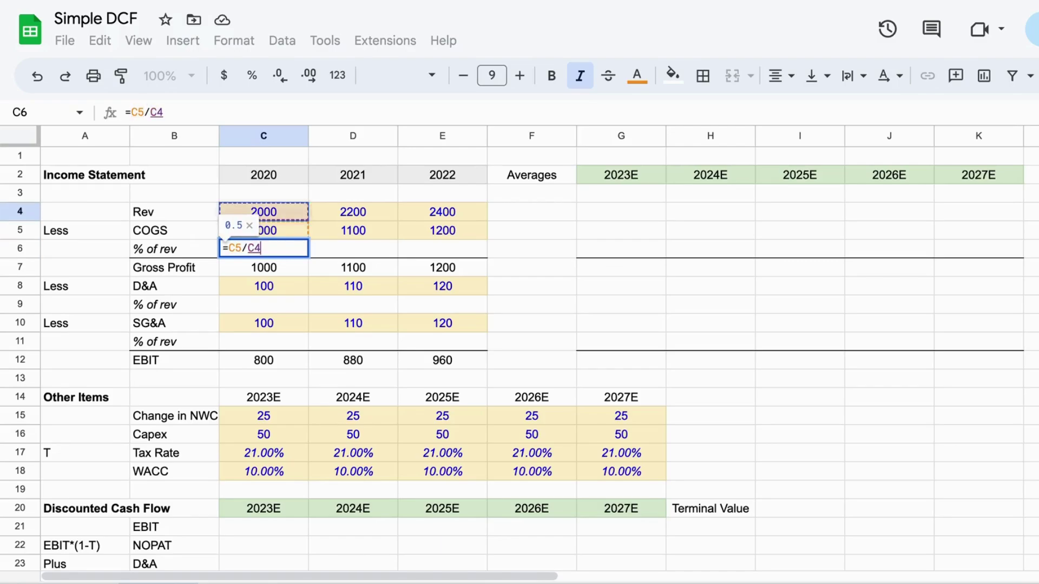
pyautogui.press('Return')
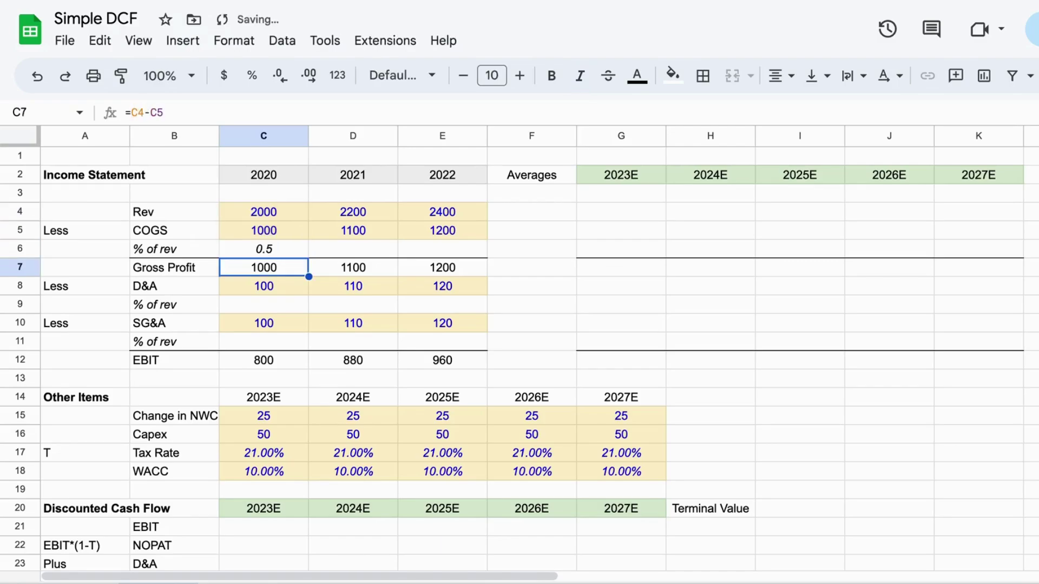
# Step: Fill the COGS % of rev formula across to 2022 (C6:E6) and format the cells as percentages
pyautogui.press('Up')
pyautogui.hotkey('shift', 'Right')
pyautogui.hotkey('shift', 'Right')
pyautogui.hotkey('ctrl', 'r')
pyautogui.press('Down')
pyautogui.press('Up')
pyautogui.hotkey('shift', 'Right')
pyautogui.hotkey('shift', 'Right')
pyautogui.click(252, 76)
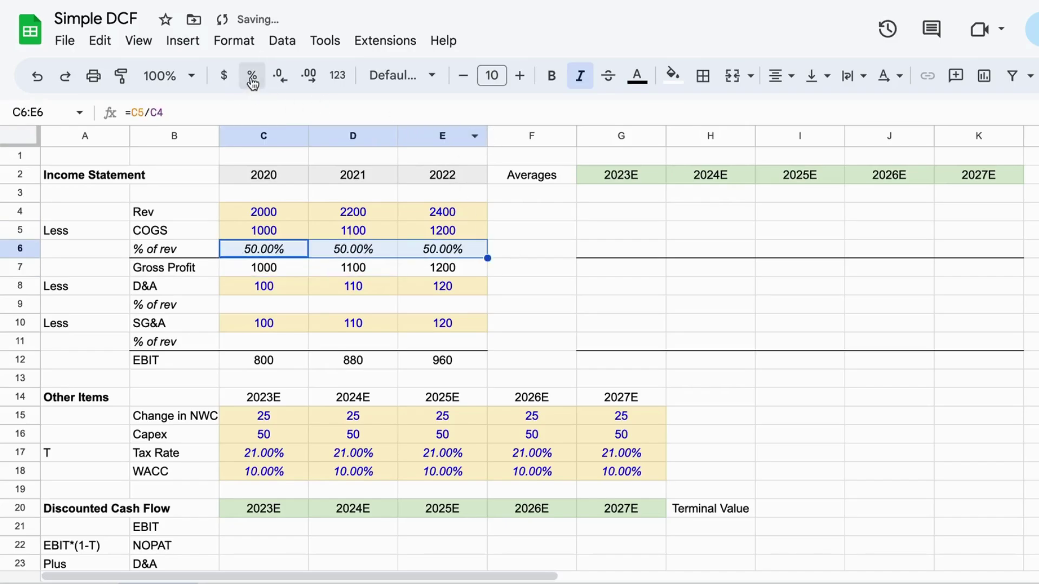
pyautogui.click(357, 324)
pyautogui.moveTo(246, 249); pyautogui.dragTo(460, 248)
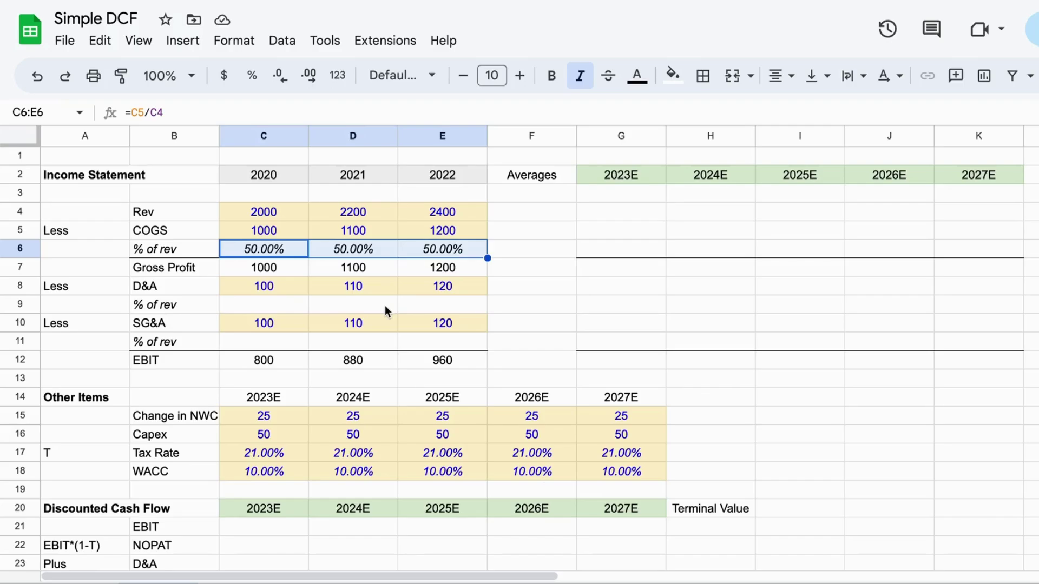
# Step: Calculate 2020 D&A as a percentage of revenue in C9 with the formula =C8/C4
pyautogui.press('Down')
pyautogui.press('Right')
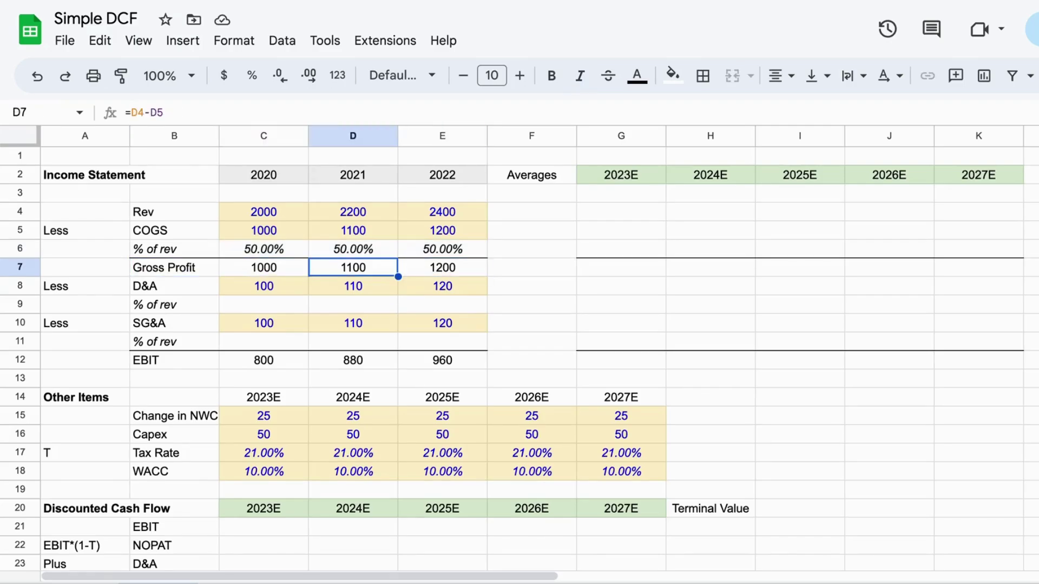
pyautogui.press('Left')
pyautogui.press('Left')
pyautogui.press('Down')
pyautogui.press('Down')
pyautogui.press('Right')
pyautogui.write('=')
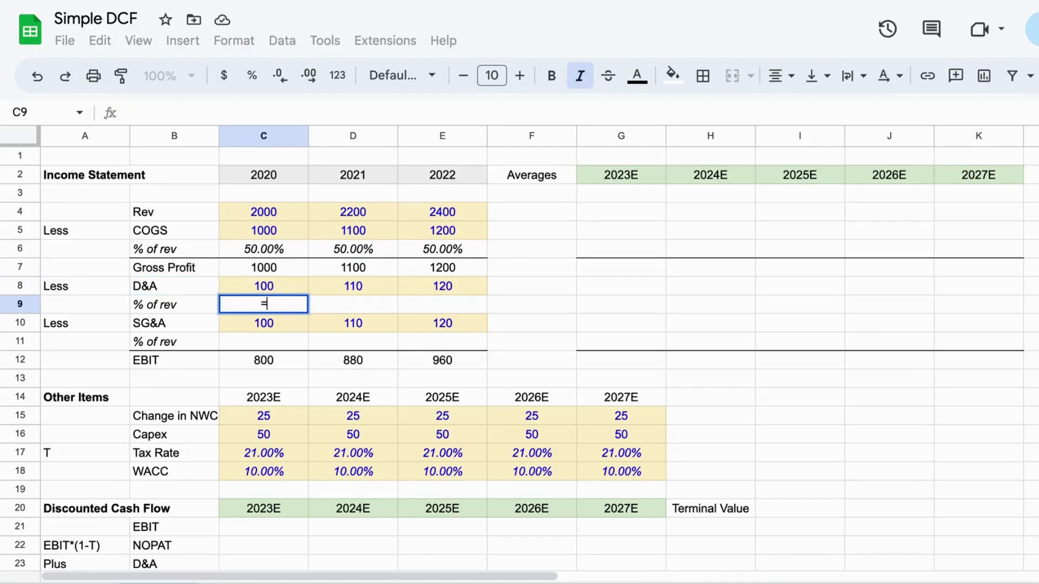
pyautogui.press('Up')
pyautogui.write('/')
pyautogui.press('Up')
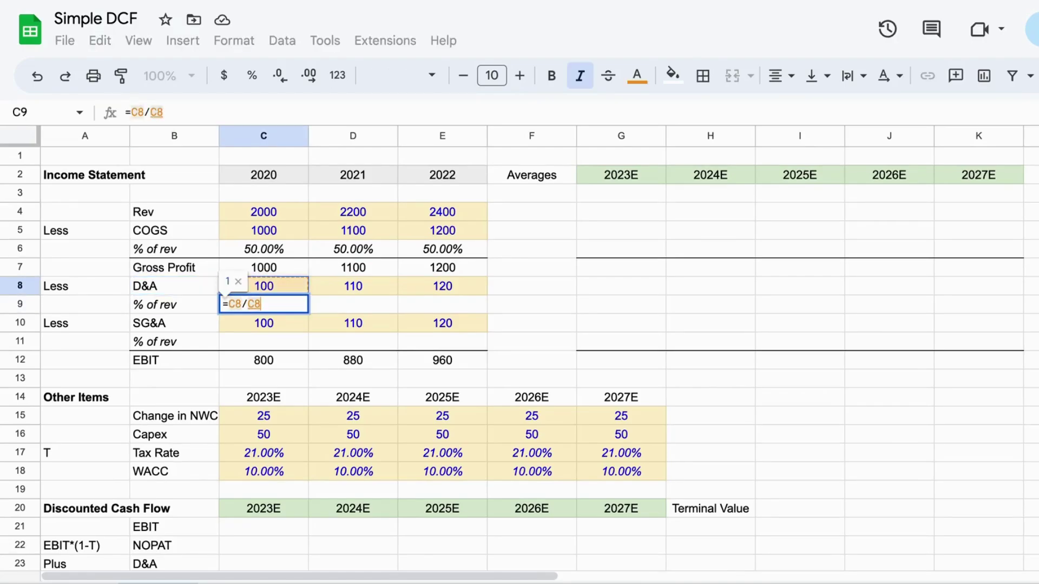
pyautogui.press('Up')
pyautogui.press('Up')
pyautogui.press('Up')
pyautogui.press('Up')
pyautogui.press('Return')
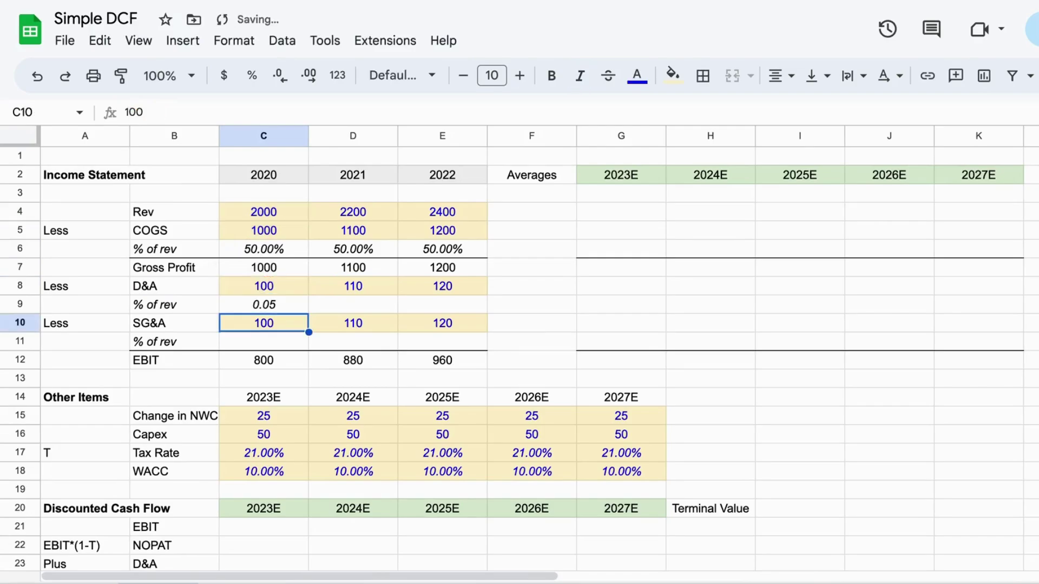
# Step: Format the D&A % of rev in C9 as a percentage and fill it across to 2022 (C9:E9)
pyautogui.press('Up')
pyautogui.click(252, 76)
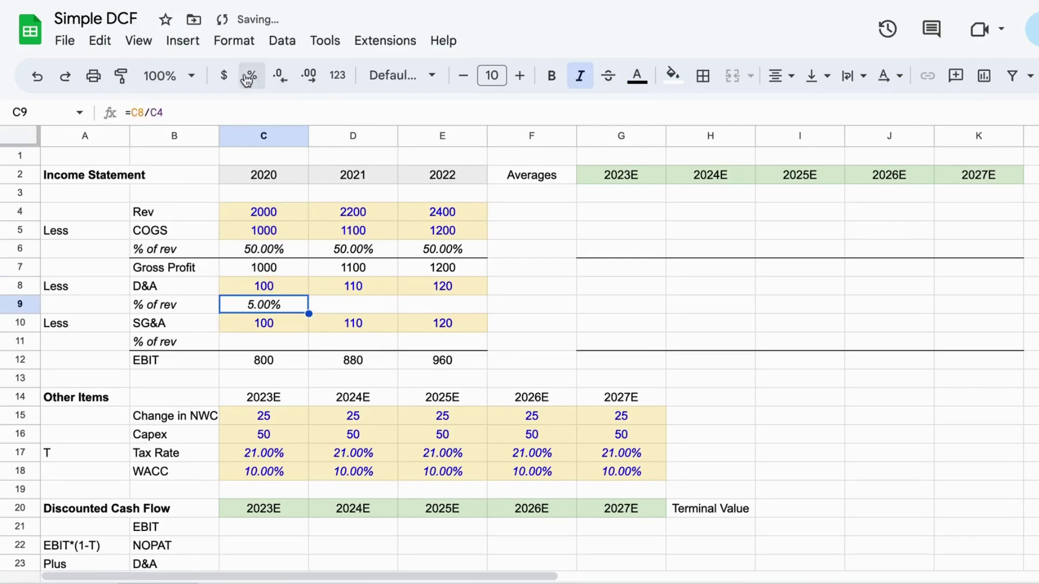
pyautogui.hotkey('shift', 'Right')
pyautogui.hotkey('shift', 'Right')
pyautogui.hotkey('ctrl', 'r')
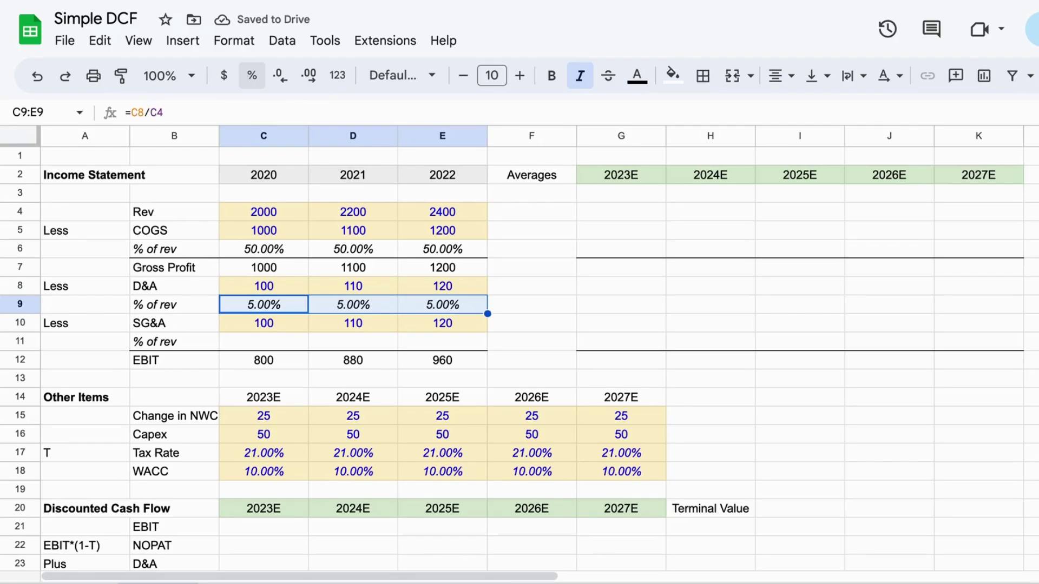
pyautogui.click(353, 323)
pyautogui.click(263, 342)
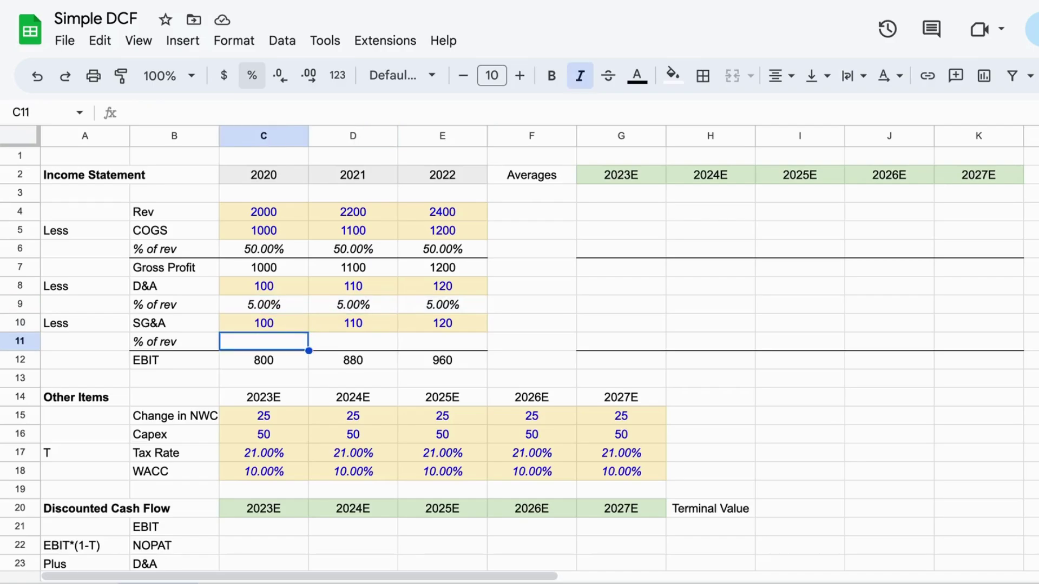
pyautogui.click(264, 323)
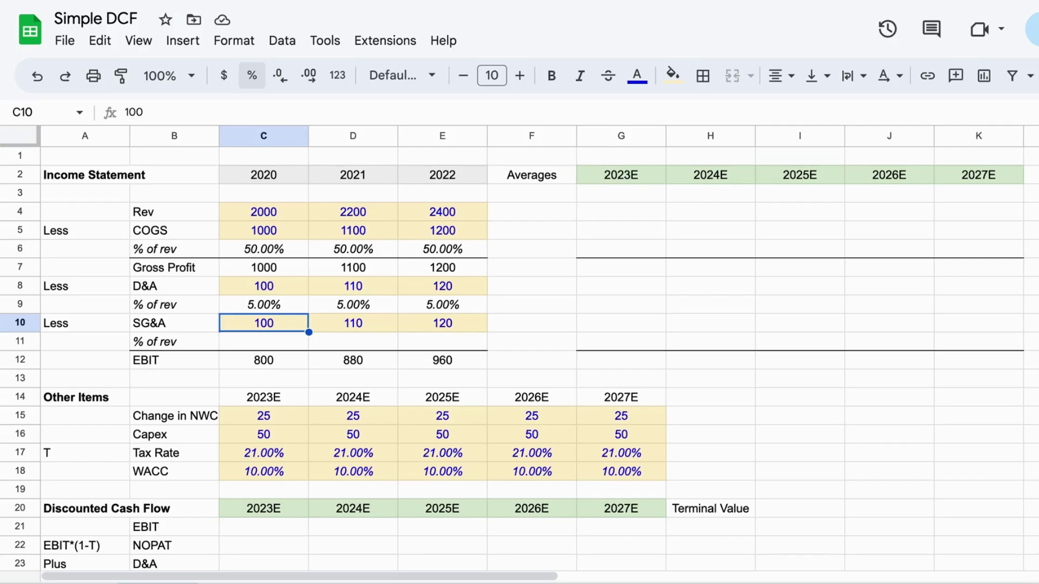
pyautogui.click(353, 342)
pyautogui.click(264, 323)
pyautogui.click(174, 323)
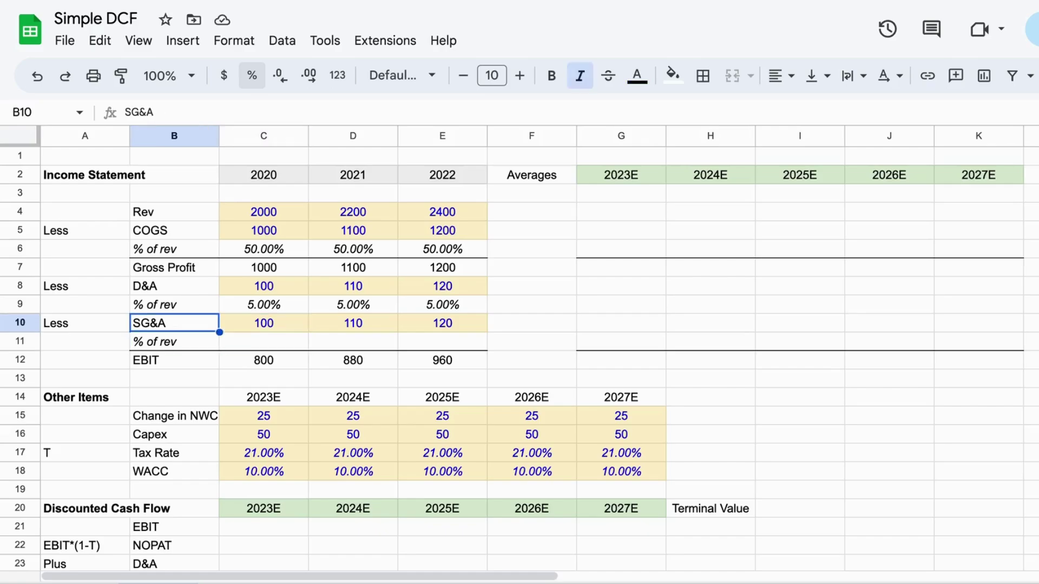
# Step: Calculate 2020 SG&A as a percentage of revenue in C11 with the formula =C10/C4
pyautogui.click(174, 341)
pyautogui.click(264, 341)
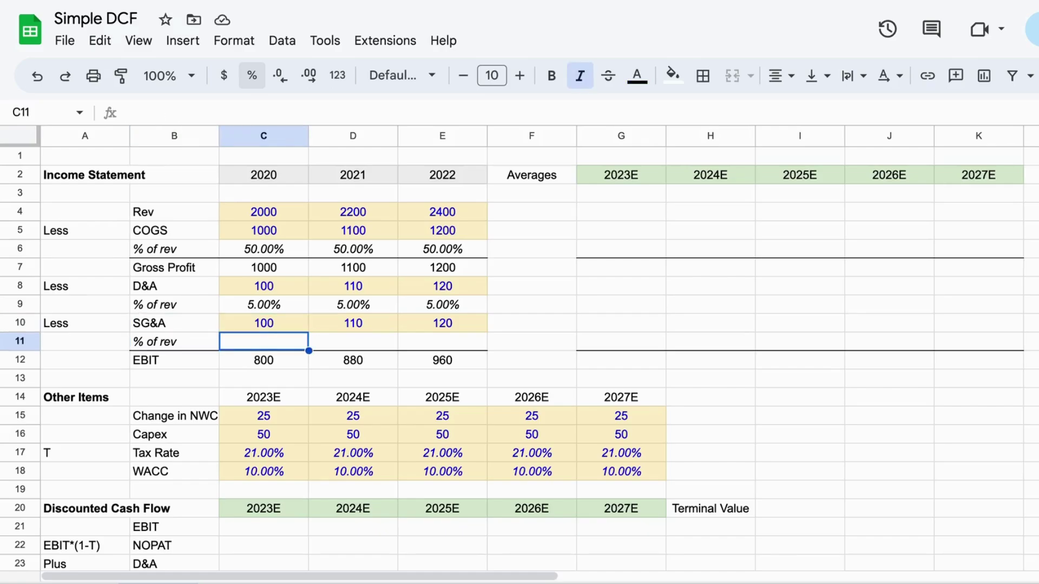
pyautogui.write('=')
pyautogui.press('Up')
pyautogui.write('/')
pyautogui.press('Down')
pyautogui.press('Down')
pyautogui.press('Up')
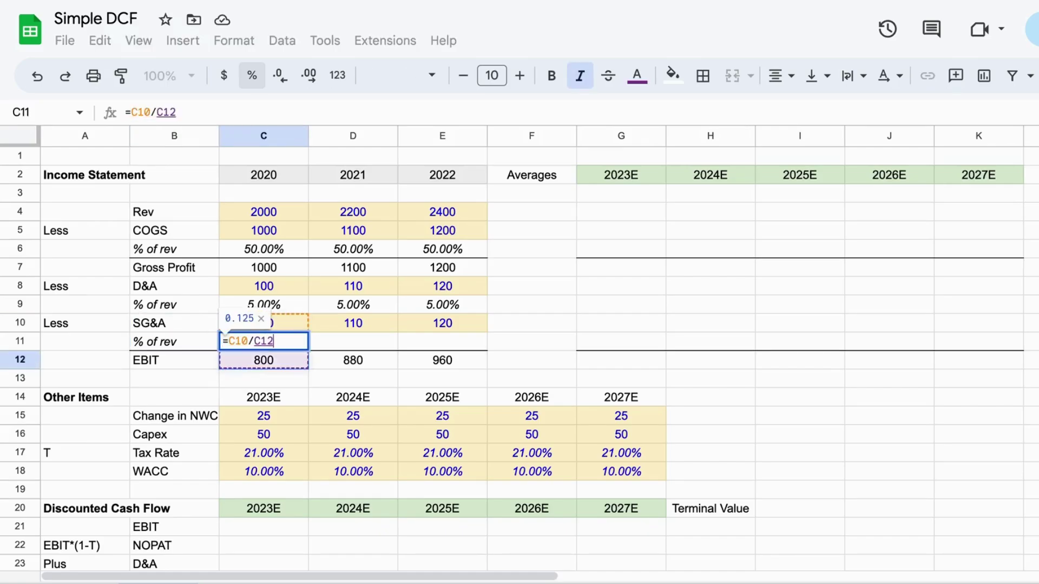
pyautogui.press('Up')
pyautogui.press('Up')
pyautogui.press('Up')
pyautogui.press('Up')
pyautogui.press('Up')
pyautogui.press('Up')
pyautogui.press('Up')
pyautogui.press('Up')
pyautogui.press('Return')
pyautogui.press('Up')
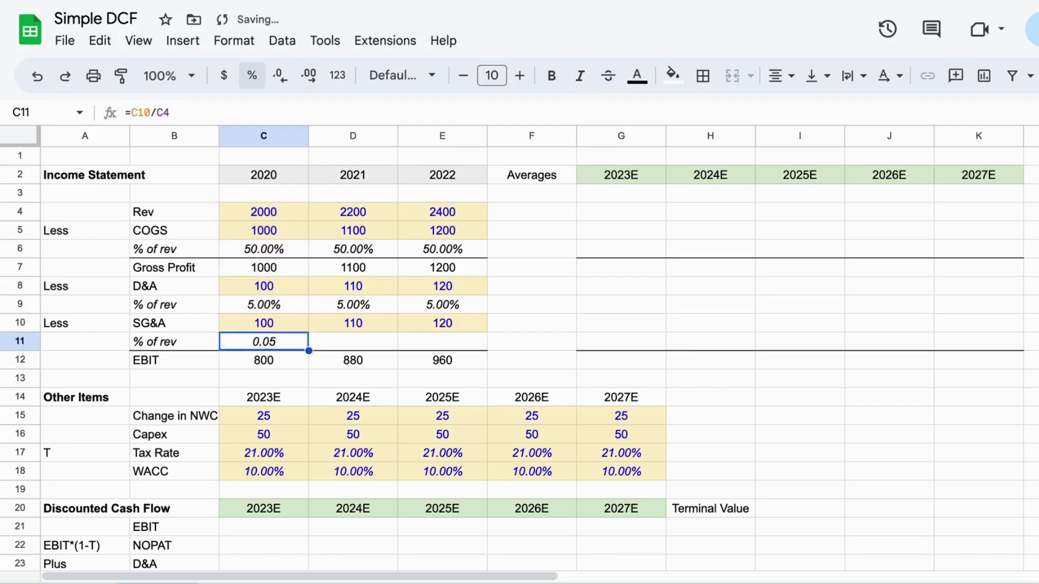
# Step: Format the SG&A % of rev in C11 as a percentage and fill it across to 2022 (C11:E11)
pyautogui.click(258, 80)
pyautogui.hotkey('shift', 'Right')
pyautogui.hotkey('shift', 'Right')
pyautogui.hotkey('ctrl', 'r')
pyautogui.press('Left')
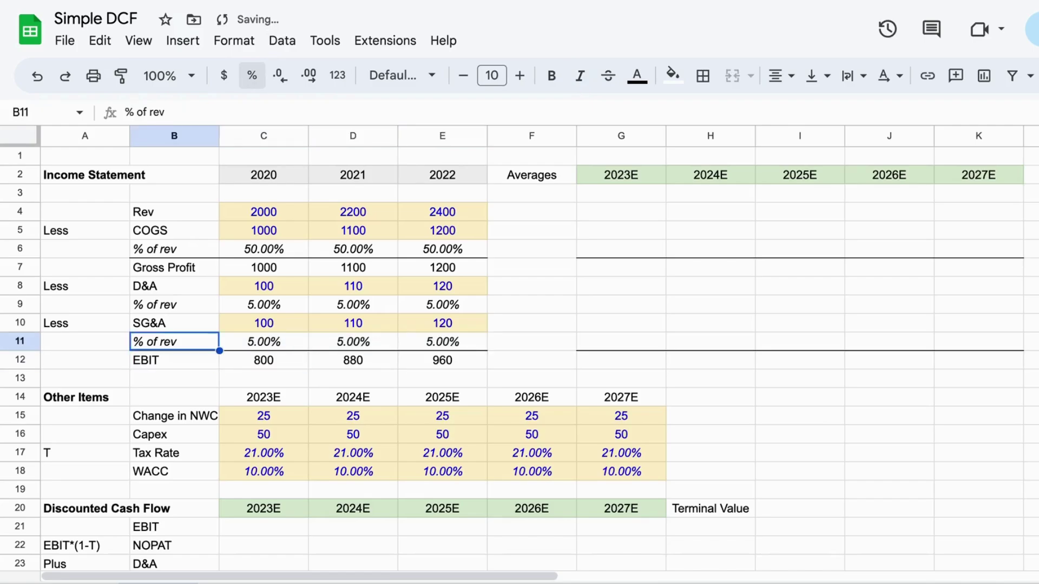
# Step: Review the EBIT row for 2020 to 2022 (C12:E12) and the formula behind it
pyautogui.press('Down')
pyautogui.press('Right')
pyautogui.press('Right')
pyautogui.press('Right')
pyautogui.press('Left')
pyautogui.press('Left')
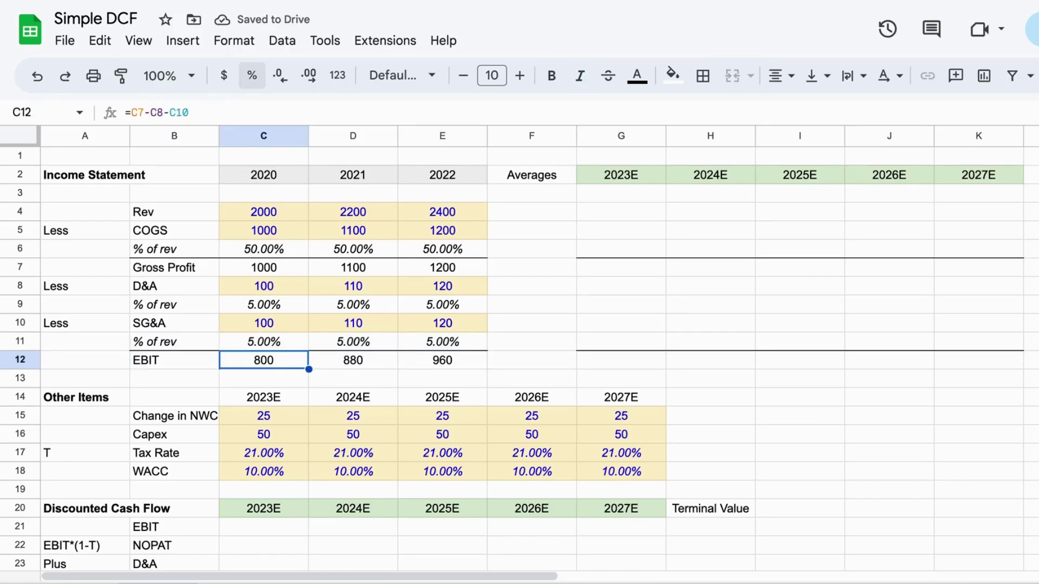
pyautogui.hotkey('shift', 'Right')
pyautogui.hotkey('shift', 'Right')
pyautogui.hotkey('shift', 'Right')
pyautogui.hotkey('shift', 'Left')
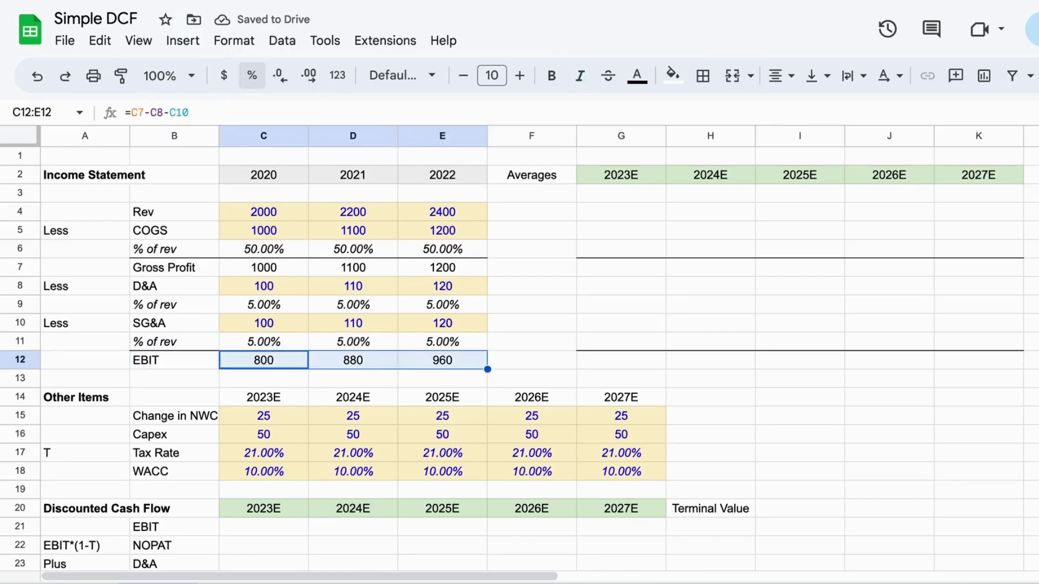
pyautogui.press('Left')
pyautogui.press('Right')
pyautogui.press('Right')
pyautogui.press('Left')
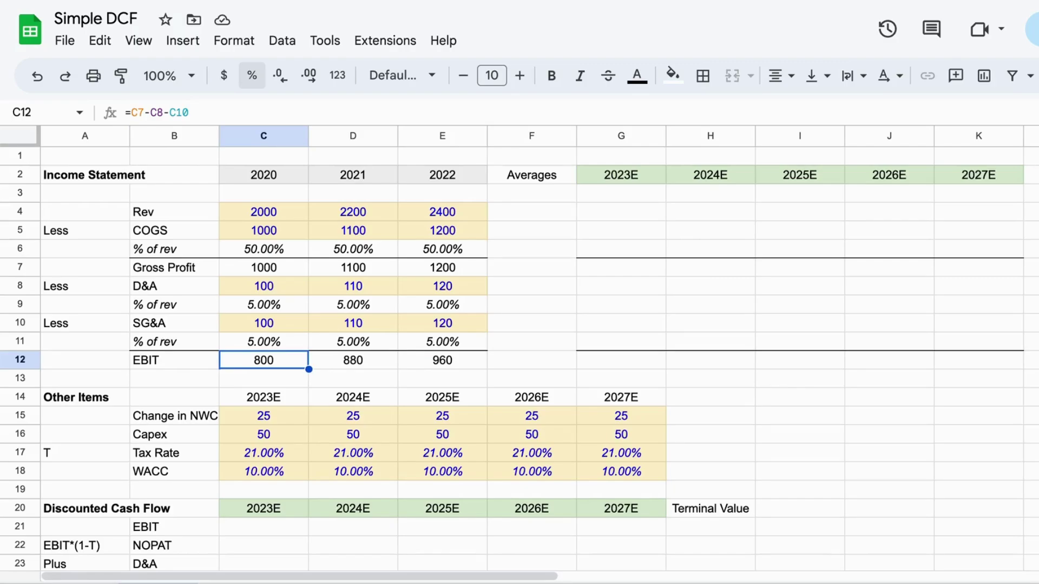
pyautogui.press('Right')
pyautogui.press('Right')
pyautogui.press('Right')
pyautogui.press('Left')
pyautogui.press('Up')
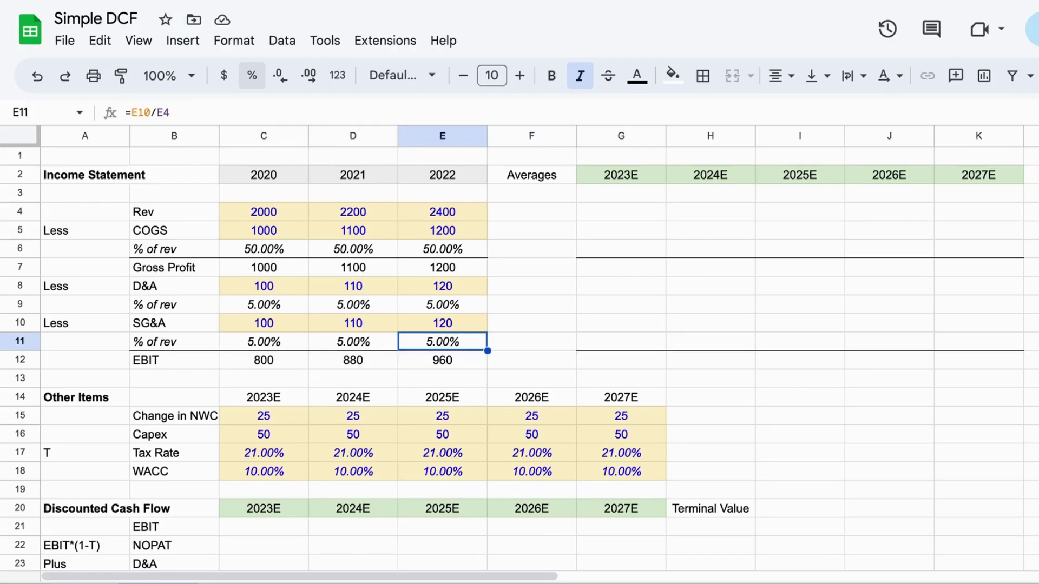
# Step: Calculate the average 2020–2022 revenue in F4 with the formula =AVERAGE(C4:E4)
pyautogui.press('Right')
pyautogui.press('Up')
pyautogui.press('Up')
pyautogui.press('Up')
pyautogui.press('Up')
pyautogui.press('Up')
pyautogui.press('Up')
pyautogui.press('Up')
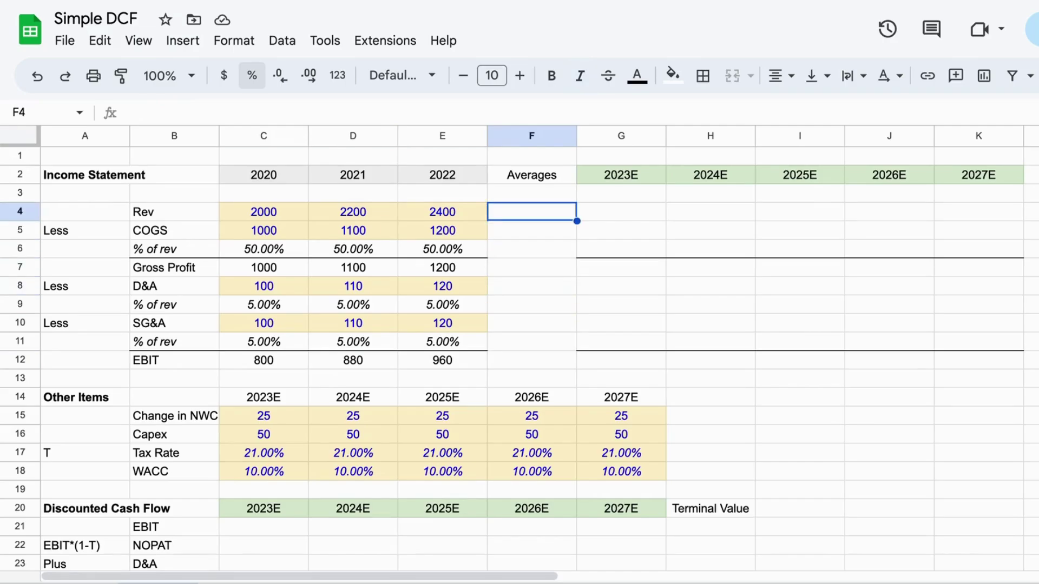
pyautogui.write('=aver')
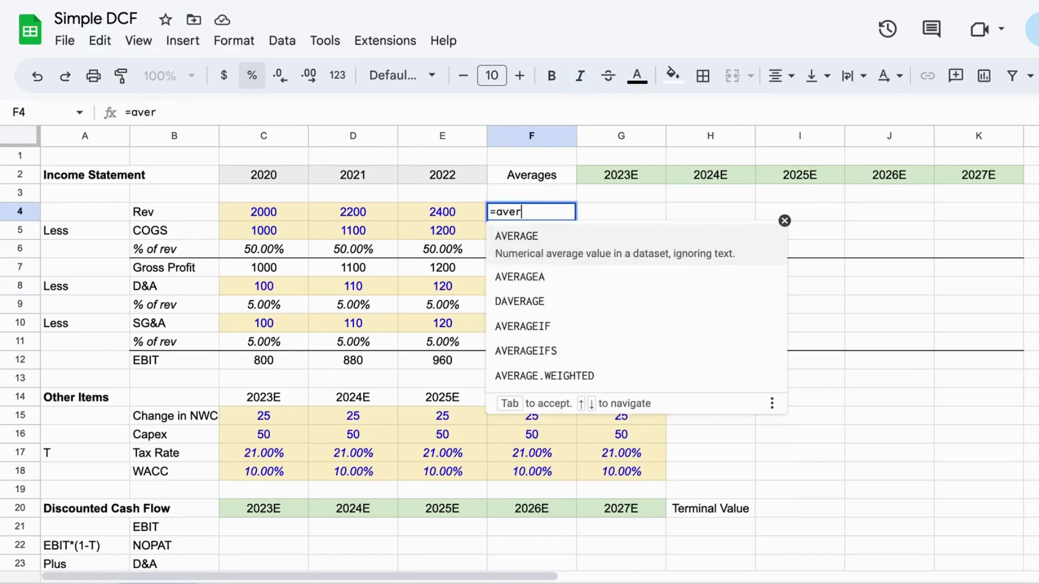
pyautogui.press('Tab')
pyautogui.moveTo(265, 209); pyautogui.dragTo(441, 207)
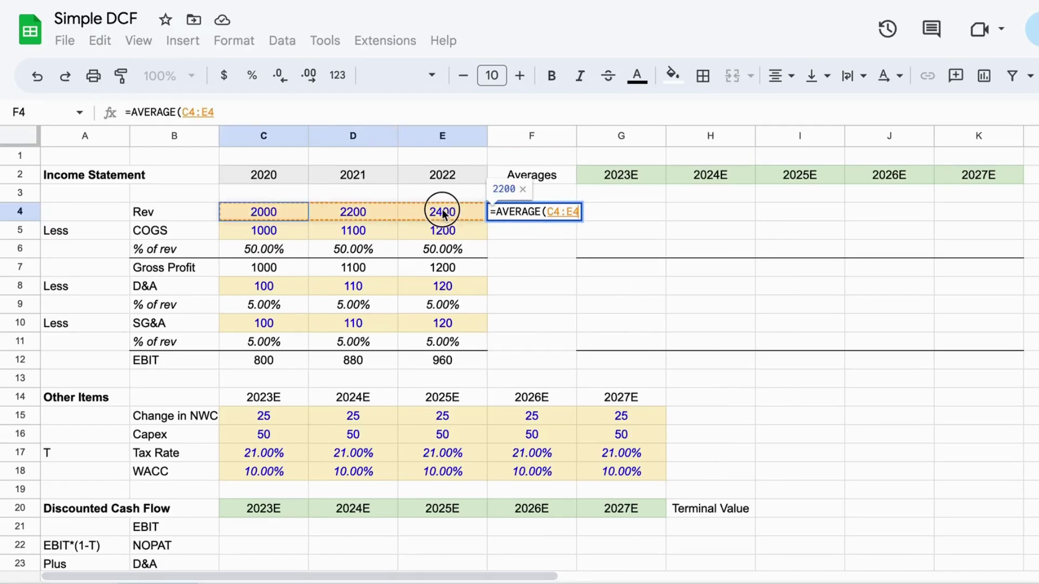
pyautogui.write(')')
pyautogui.press('Return')
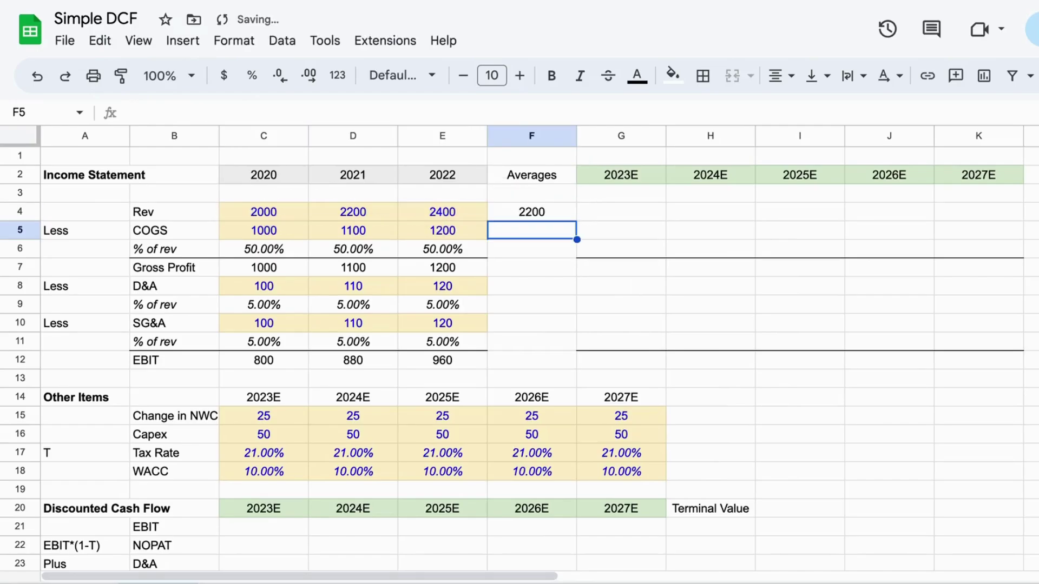
# Step: Fill the average formula in F4 down the Averages column through EBIT (F4:F12)
pyautogui.press('Up')
pyautogui.hotkey('shift', 'Down')
pyautogui.hotkey('shift', 'Down')
pyautogui.hotkey('shift', 'Down')
pyautogui.hotkey('shift', 'Down')
pyautogui.hotkey('shift', 'Down')
pyautogui.hotkey('shift', 'Down')
pyautogui.hotkey('shift', 'Down')
pyautogui.hotkey('shift', 'Down')
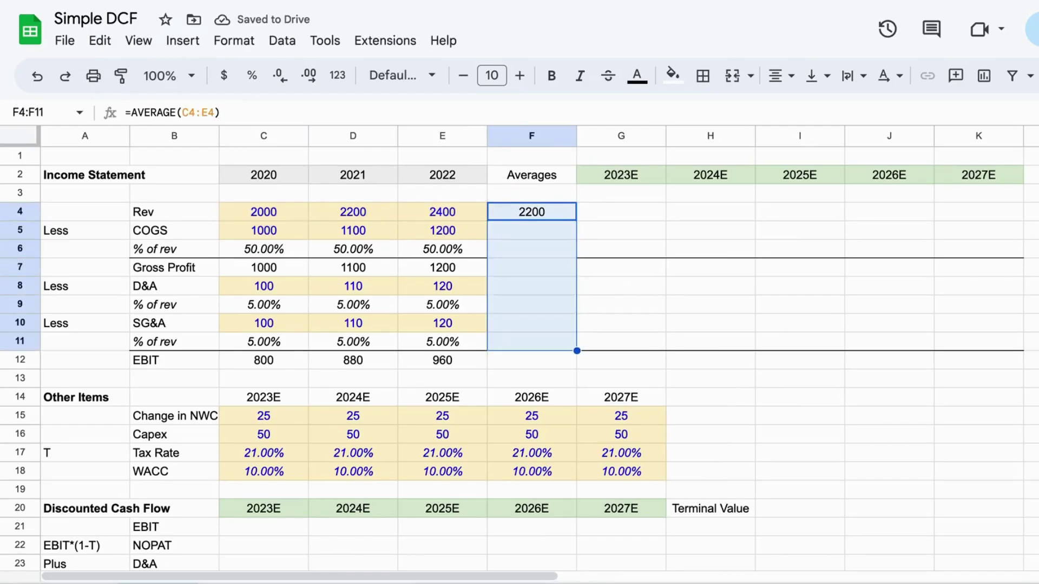
pyautogui.hotkey('ctrl', 'r')
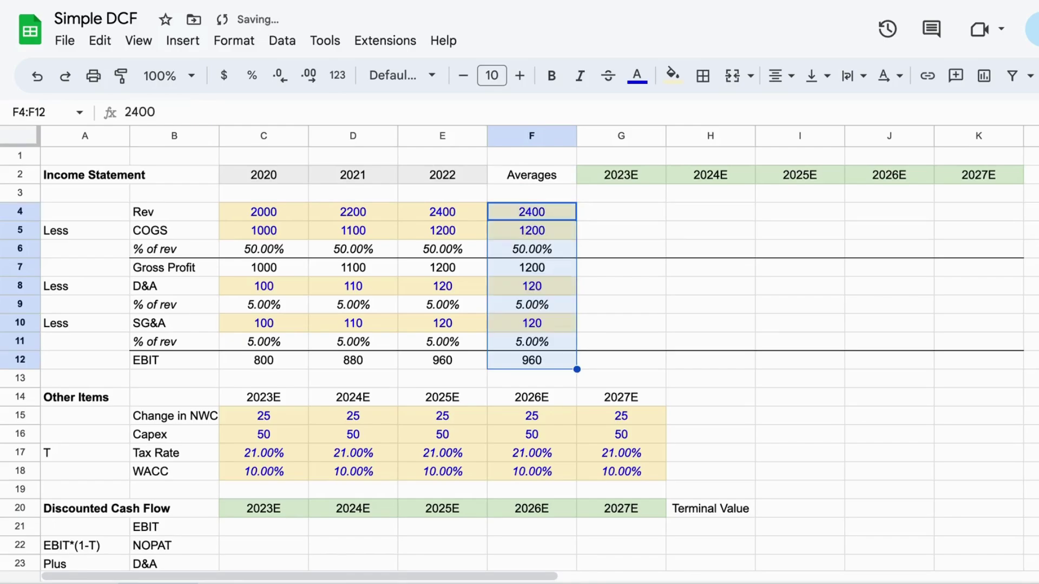
pyautogui.hotkey('ctrl', 'z')
pyautogui.hotkey('ctrl', 'd')
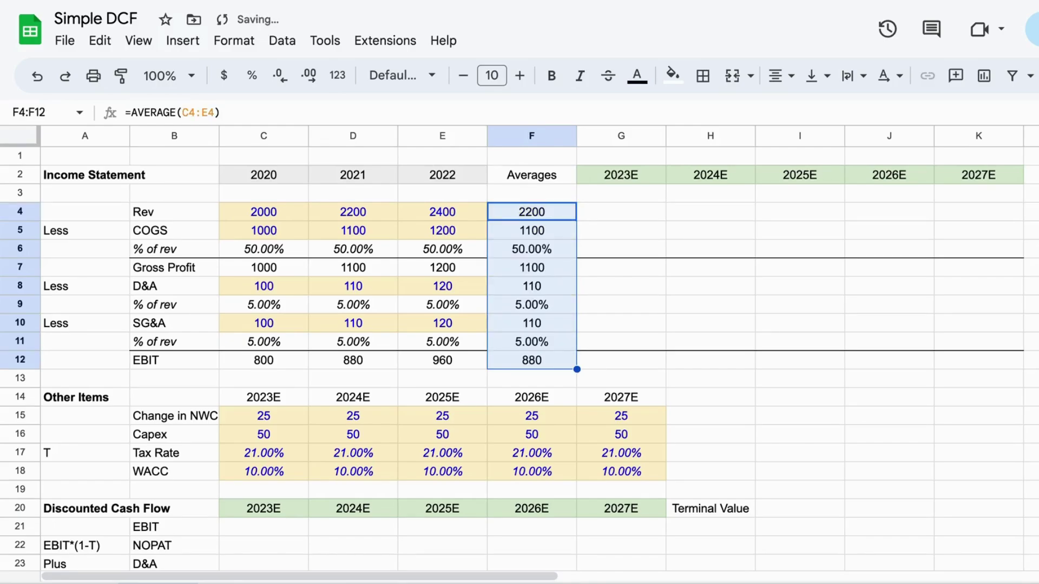
# Step: Italicize the average % of rev cells for COGS, D&A and SG&A (F6, F9 and F11)
pyautogui.press('Right')
pyautogui.press('Left')
pyautogui.press('Down')
pyautogui.press('Down')
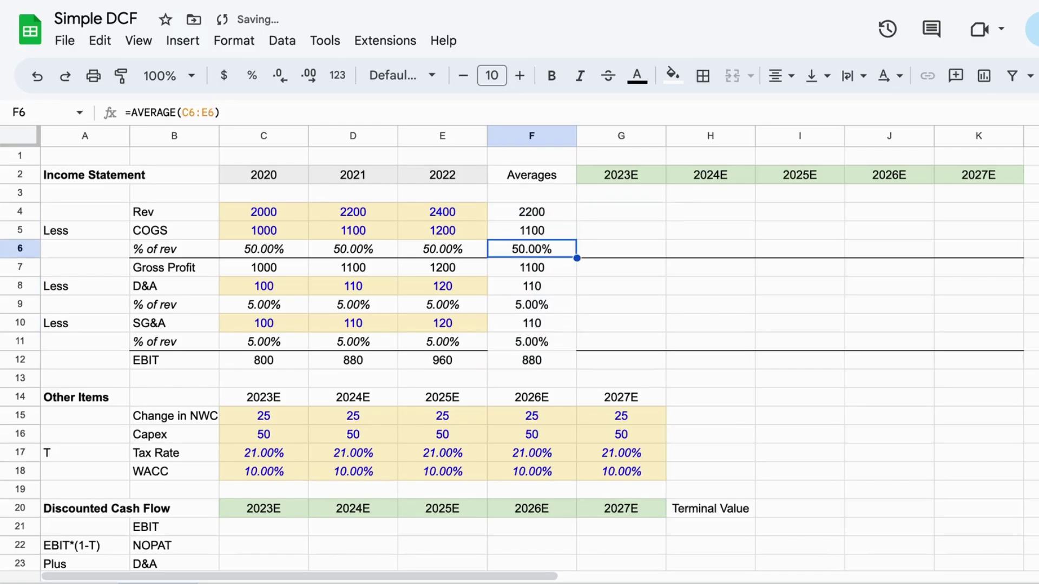
pyautogui.hotkey('ctrl', 'i')
pyautogui.press('Down')
pyautogui.press('Down')
pyautogui.press('Down')
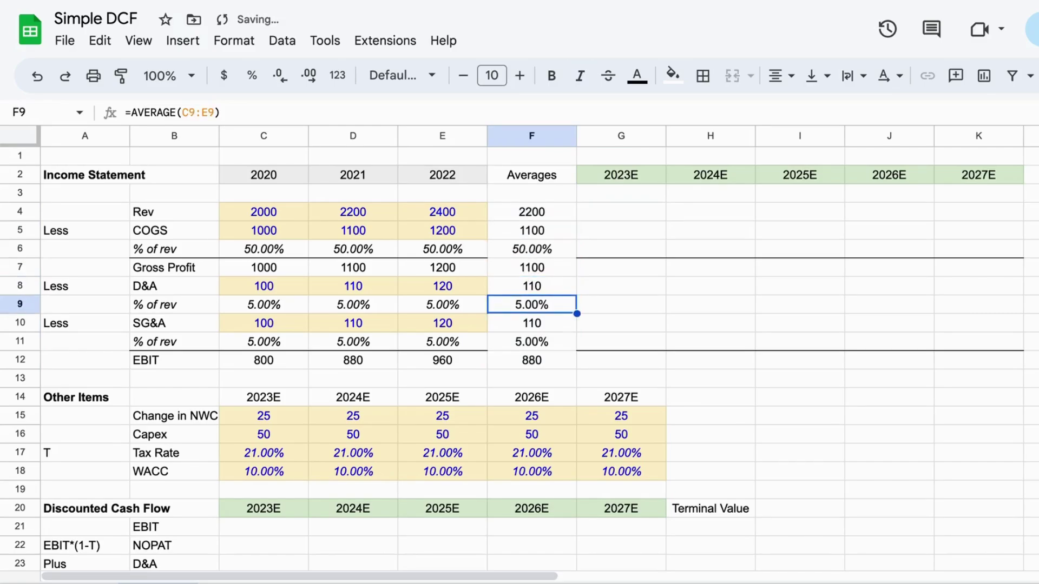
pyautogui.hotkey('ctrl', 'i')
pyautogui.press('Down')
pyautogui.press('Down')
pyautogui.hotkey('ctrl', 'i')
# Step: Review the historical figures and averages in the income statement, focusing on the revenue and COGS rows
pyautogui.press('Down')
pyautogui.press('Down')
pyautogui.press('Right')
pyautogui.press('Up')
pyautogui.press('Left')
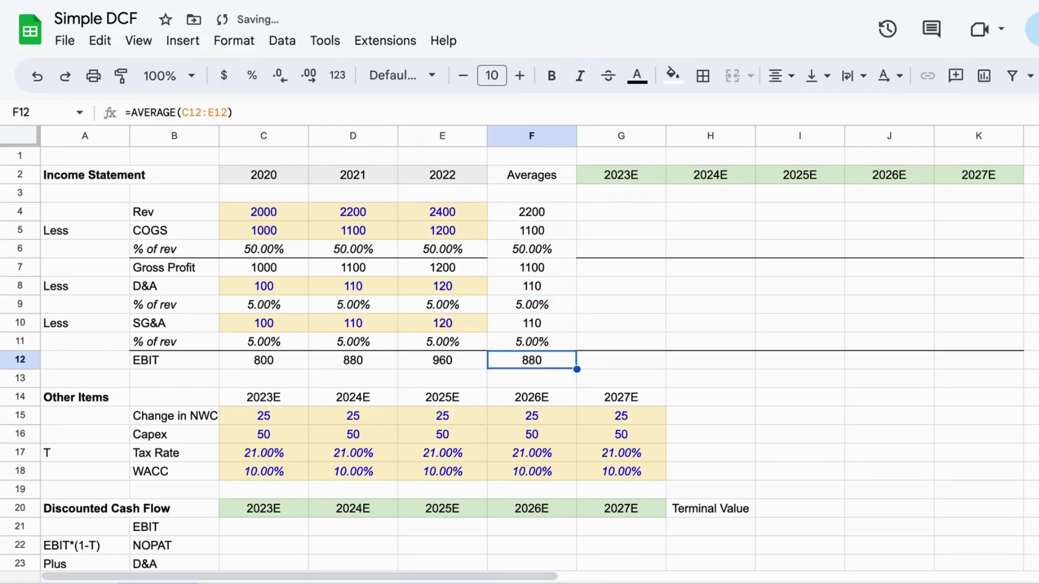
pyautogui.press('Up')
pyautogui.press('Up')
pyautogui.press('Up')
pyautogui.press('Up')
pyautogui.press('Up')
pyautogui.press('Up')
pyautogui.press('Up')
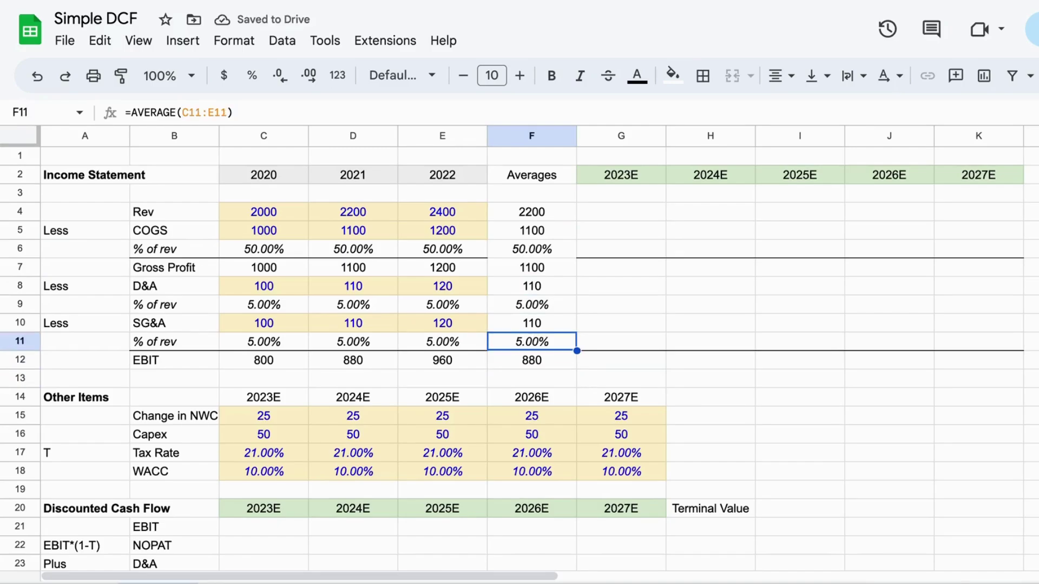
pyautogui.press('Left')
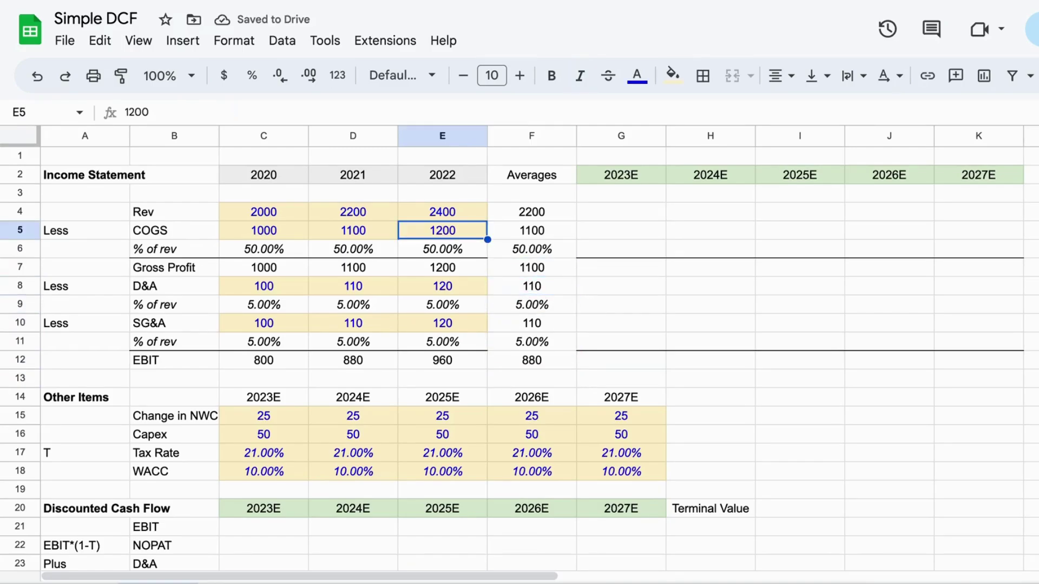
pyautogui.press('Up')
pyautogui.press('Up')
pyautogui.press('Down')
pyautogui.press('Down')
pyautogui.press('Down')
pyautogui.press('Up')
pyautogui.press('Up')
pyautogui.press('Up')
pyautogui.press('Up')
pyautogui.press('Down')
pyautogui.press('Down')
pyautogui.press('Down')
pyautogui.press('Right')
pyautogui.press('Up')
pyautogui.press('Down')
pyautogui.press('Left')
pyautogui.press('Up')
pyautogui.press('Left')
pyautogui.press('Left')
pyautogui.press('Left')
pyautogui.press('Left')
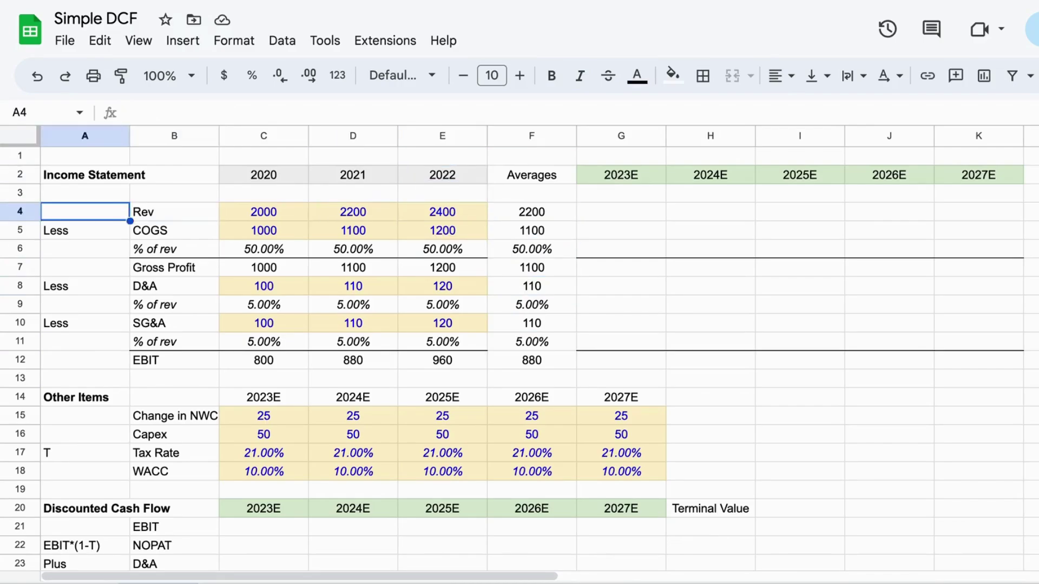
pyautogui.press('Right')
pyautogui.press('Right')
pyautogui.press('Right')
pyautogui.press('Right')
pyautogui.press('Right')
pyautogui.press('Down')
pyautogui.press('Up')
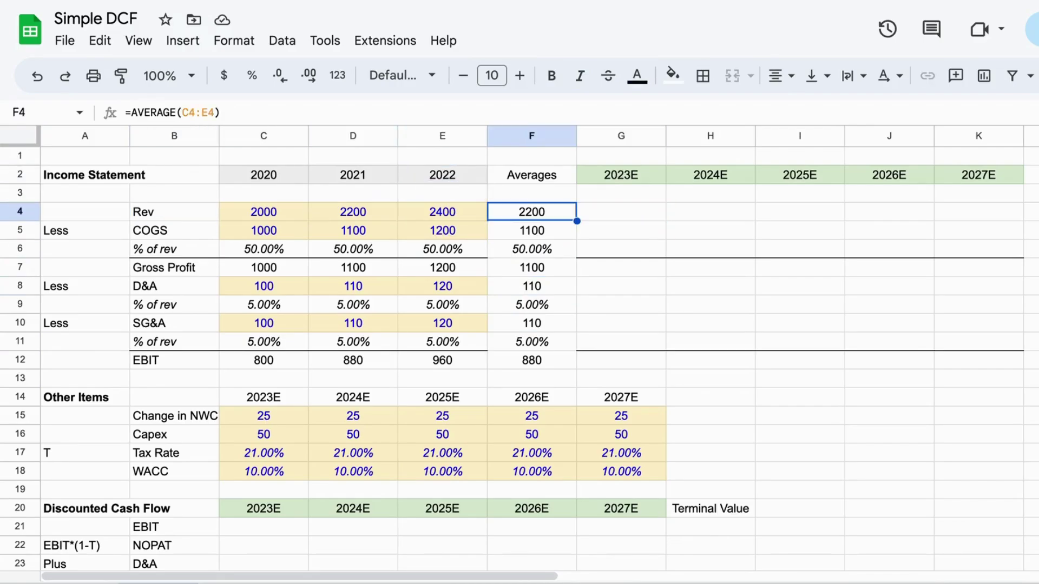
pyautogui.press('Right')
pyautogui.press('Down')
pyautogui.press('Left')
pyautogui.press('Left')
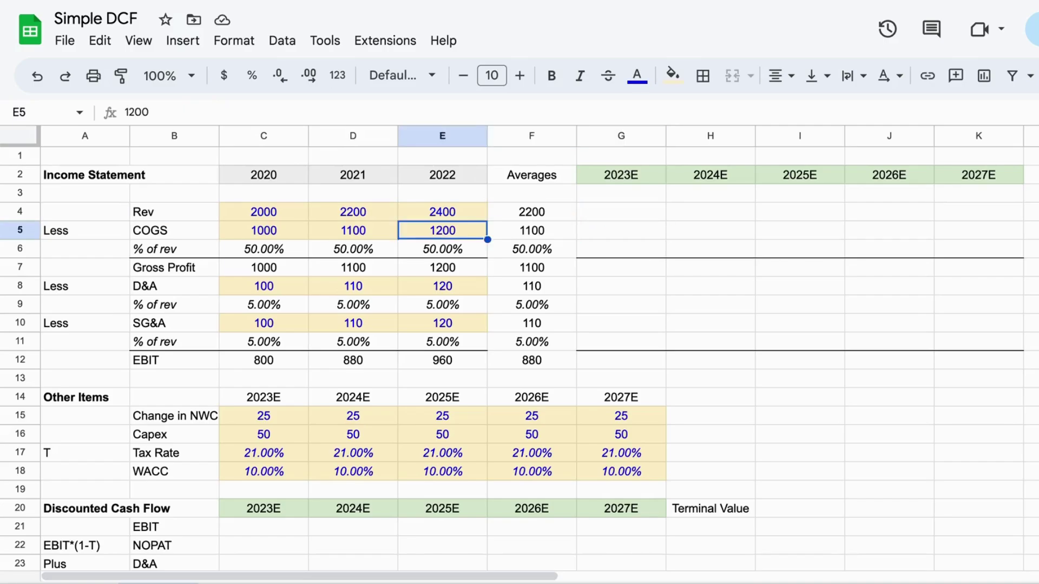
pyautogui.press('Right')
pyautogui.press('Up')
pyautogui.press('Left')
pyautogui.press('Down')
pyautogui.press('Right')
pyautogui.press('Up')
pyautogui.press('Right')
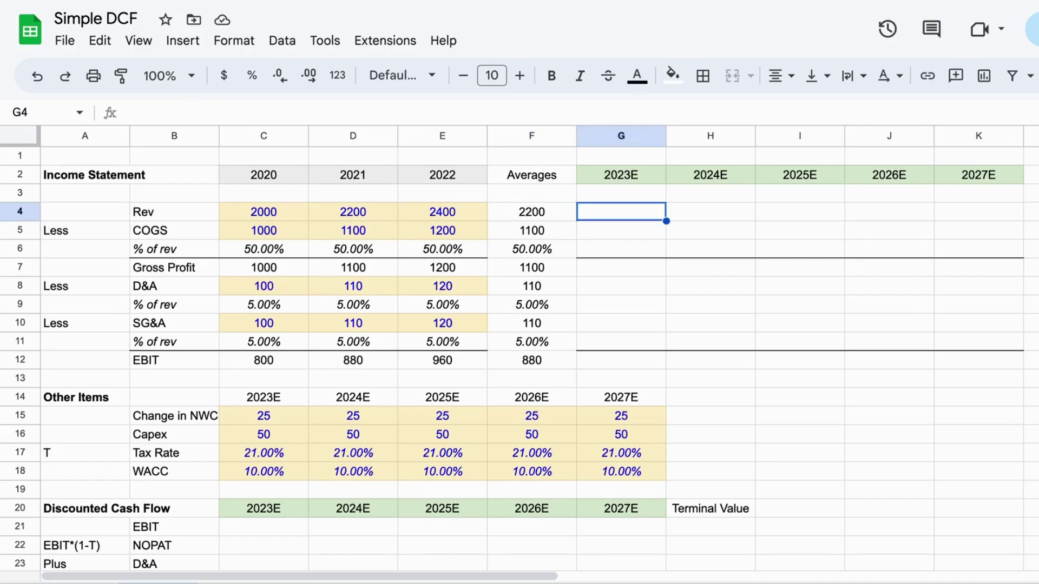
pyautogui.press('Left')
pyautogui.press('Up')
pyautogui.press('Left')
pyautogui.press('Down')
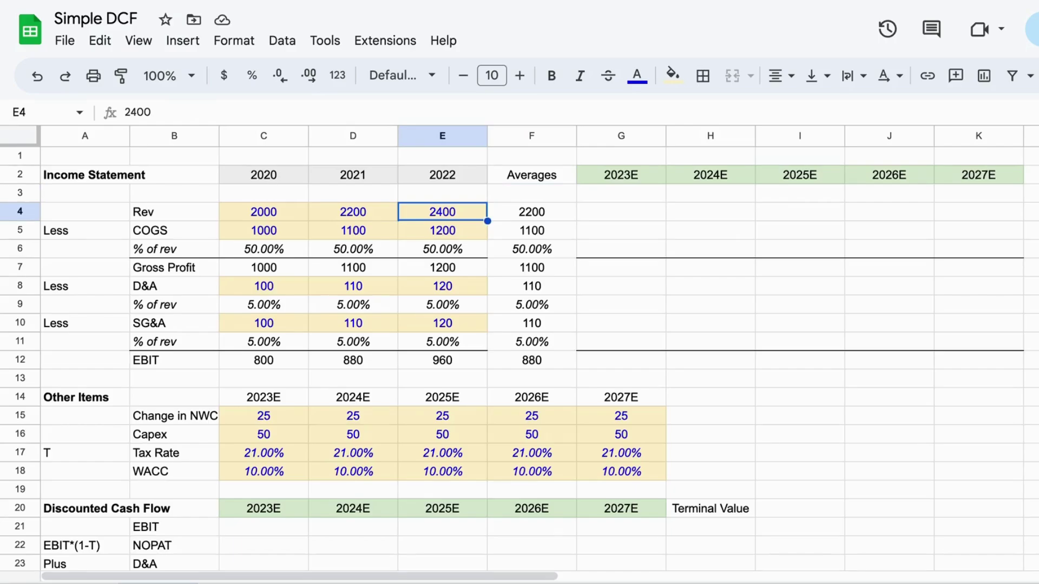
# Step: Compare the 2020 to 2022 revenues (C4:E4) with their average in F4
pyautogui.press('Left')
pyautogui.press('Left')
pyautogui.press('Right')
pyautogui.press('Right')
pyautogui.press('Left')
pyautogui.press('Left')
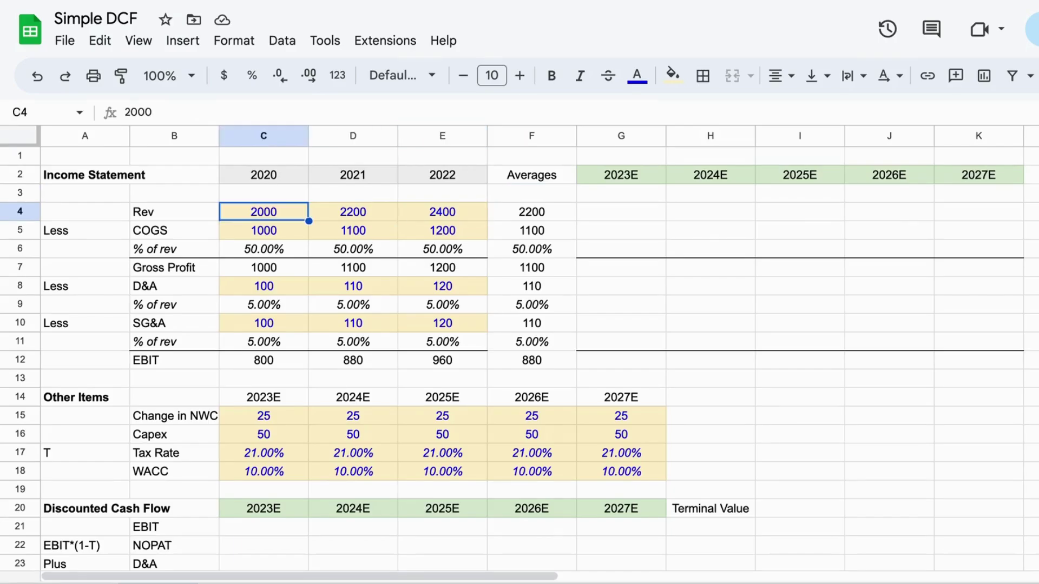
pyautogui.press('Right')
pyautogui.press('Right')
pyautogui.press('Right')
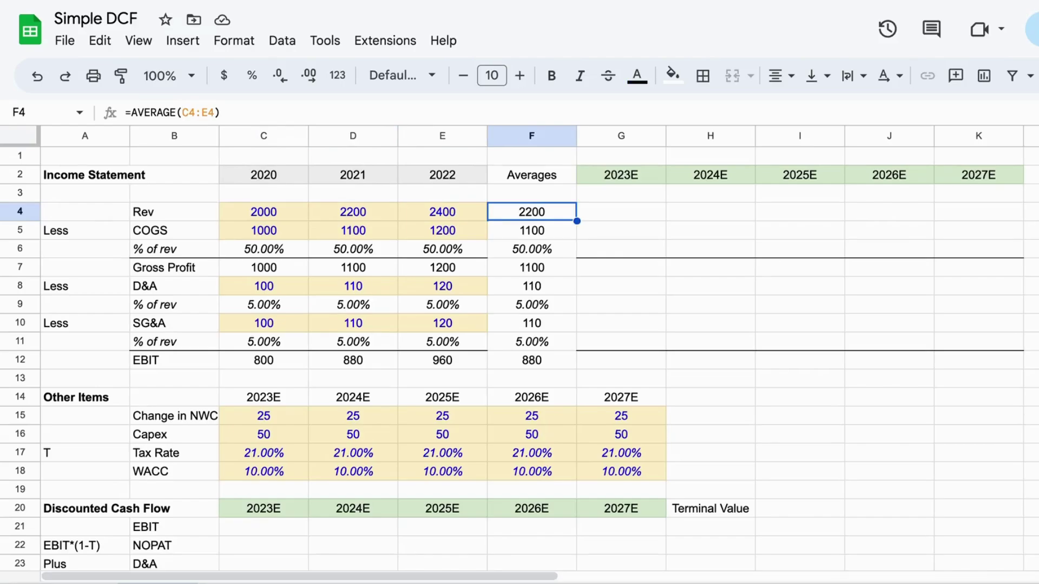
# Step: Link the 2023E revenue in G4 to the average revenue with the absolute reference =$F$4
pyautogui.press('Right')
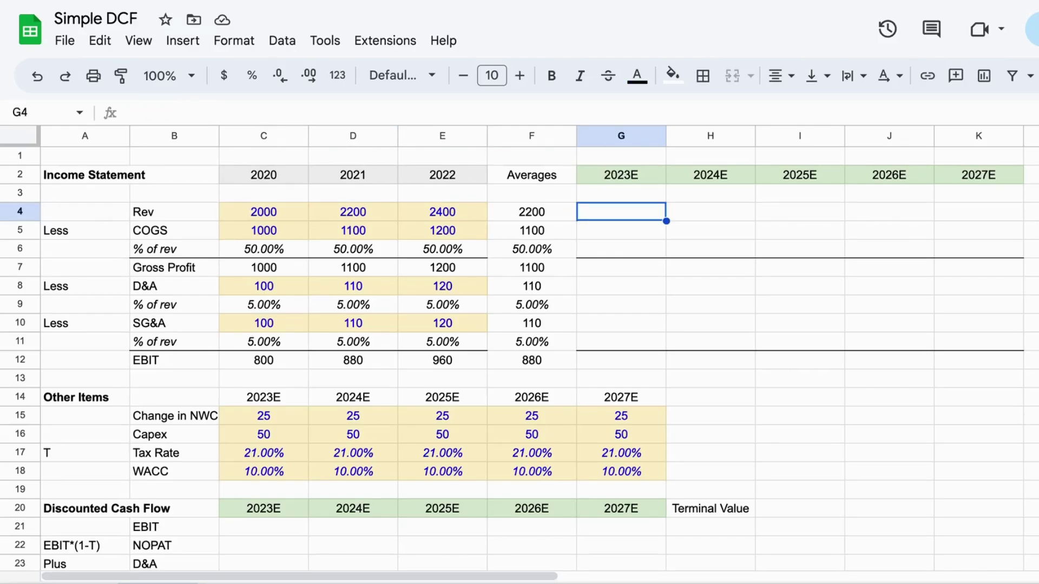
pyautogui.write('=')
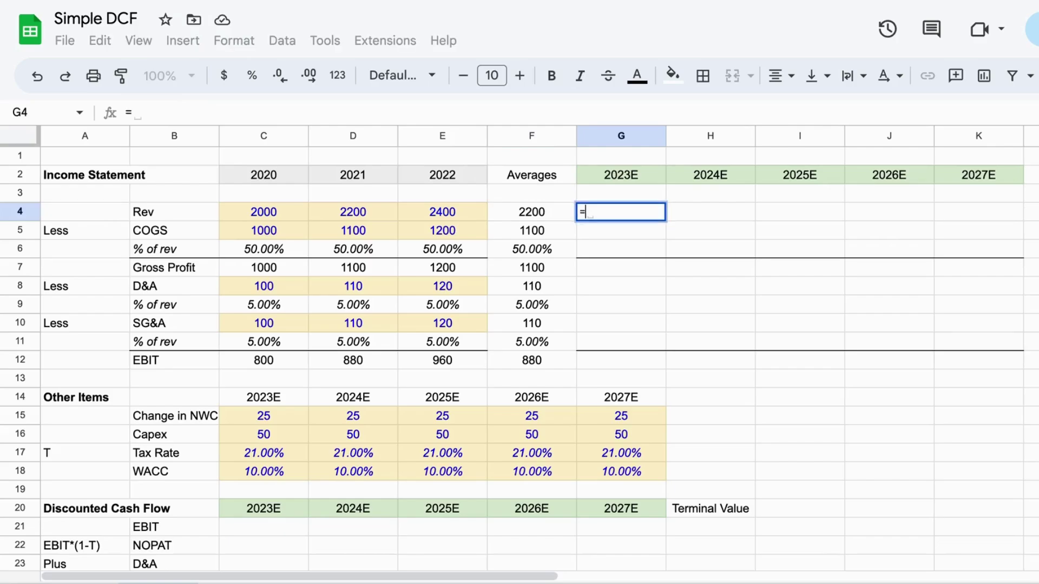
pyautogui.press('Left')
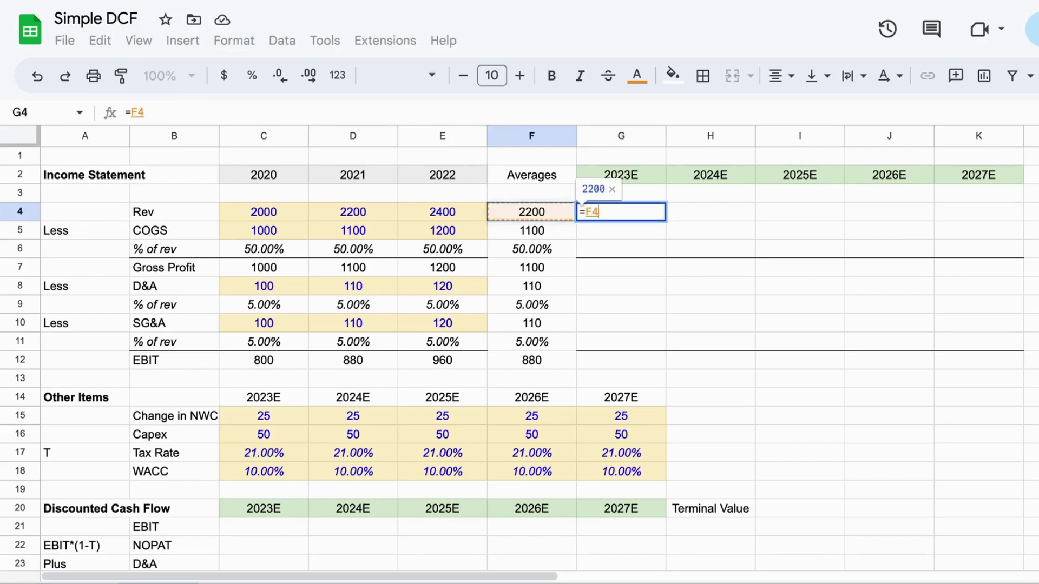
pyautogui.press('F4')
pyautogui.press('Return')
# Step: Fill the 2023E revenue formula across to 2027E (G4:K4)
pyautogui.press('Up')
pyautogui.hotkey('shift', 'Right')
pyautogui.hotkey('shift', 'Right')
pyautogui.hotkey('shift', 'Right')
pyautogui.hotkey('shift', 'Right')
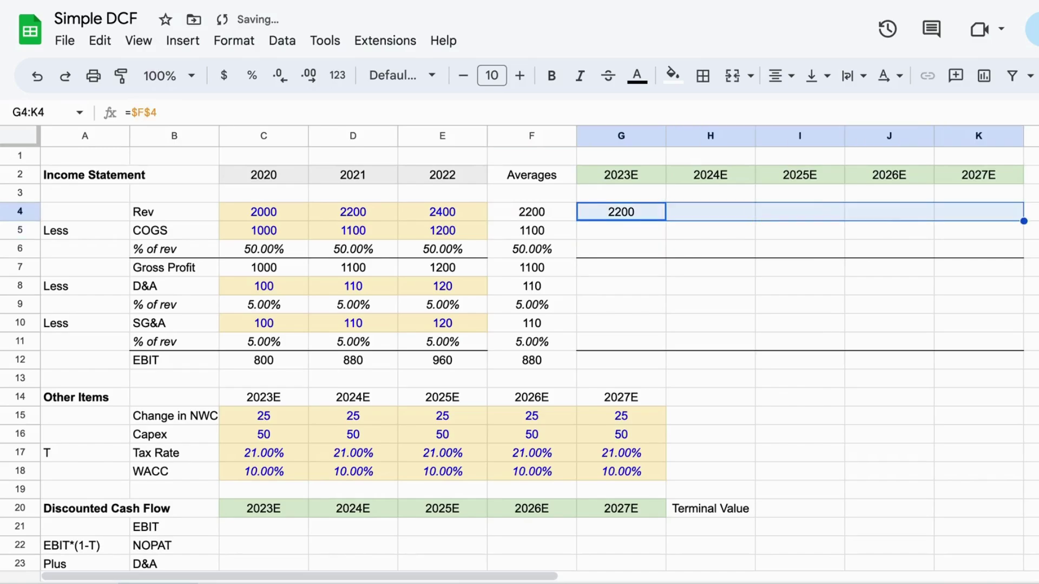
pyautogui.hotkey('ctrl', 'r')
pyautogui.press('Down')
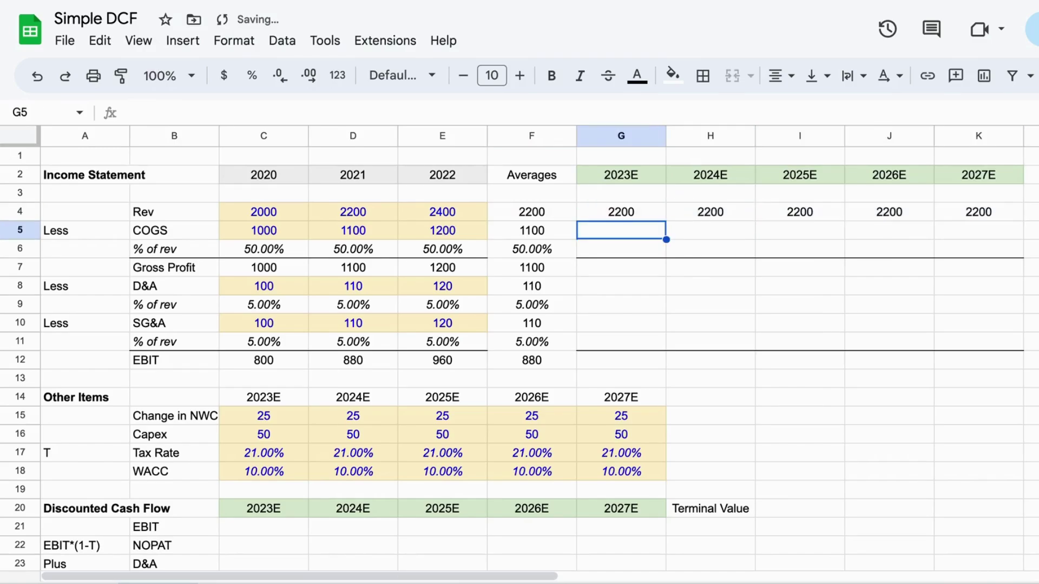
# Step: Calculate 2021 revenue growth in D3 with the formula =D4/C4-1 and format the cell as a percentage
pyautogui.press('Up')
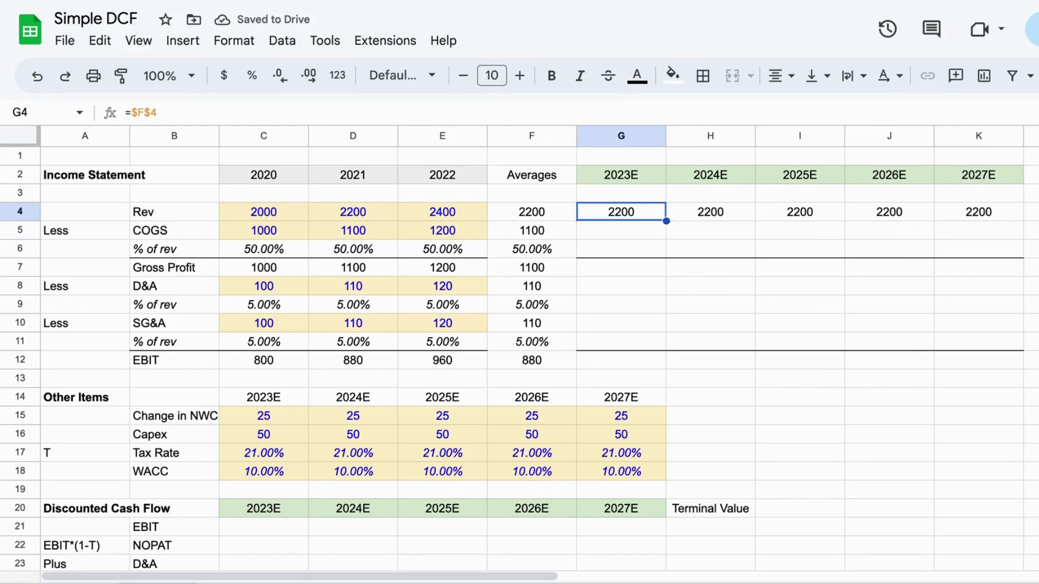
pyautogui.press('Right')
pyautogui.press('Down')
pyautogui.press('Up')
pyautogui.press('Left')
pyautogui.press('Left')
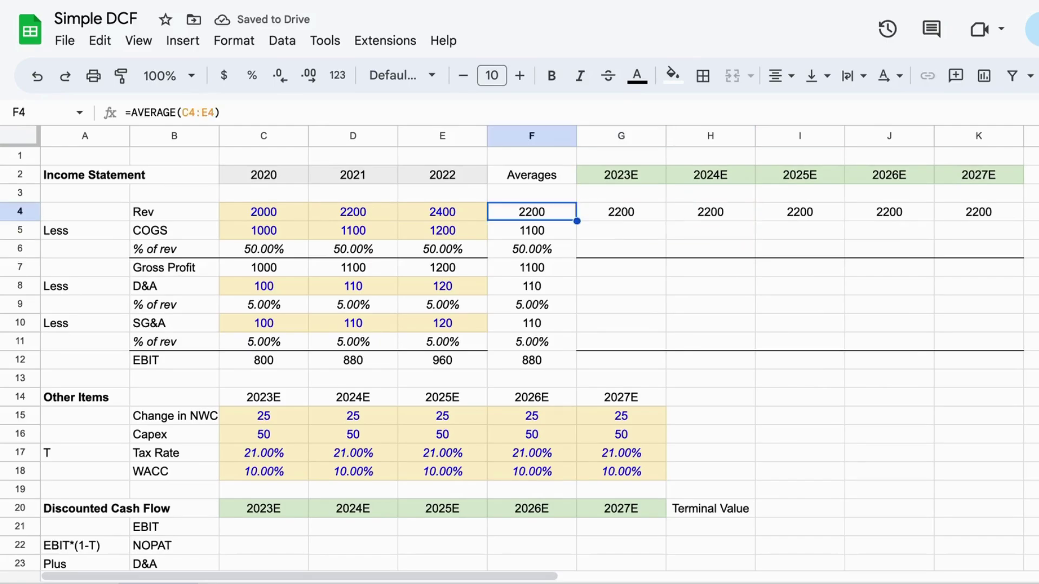
pyautogui.press('Left')
pyautogui.press('Left')
pyautogui.press('Left')
pyautogui.press('Up')
pyautogui.press('Right')
pyautogui.write('=')
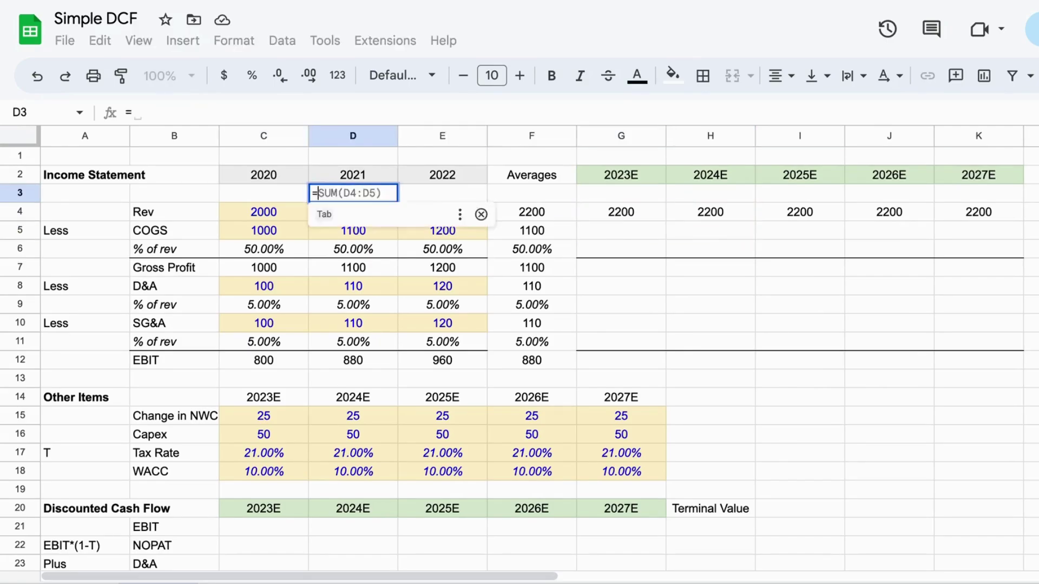
pyautogui.press('Down')
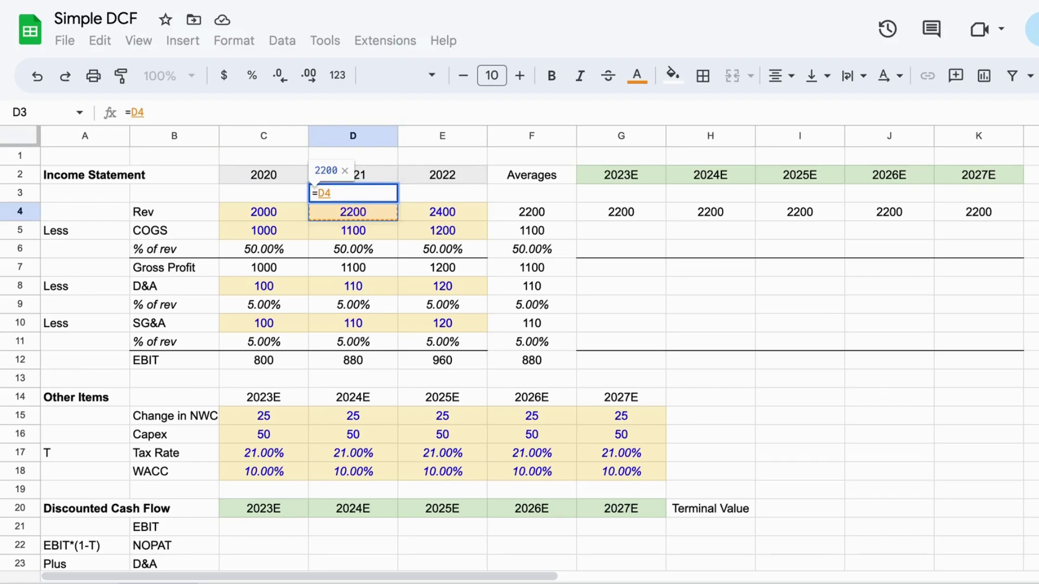
pyautogui.write('/')
pyautogui.press('Down')
pyautogui.press('Left')
pyautogui.write('-')
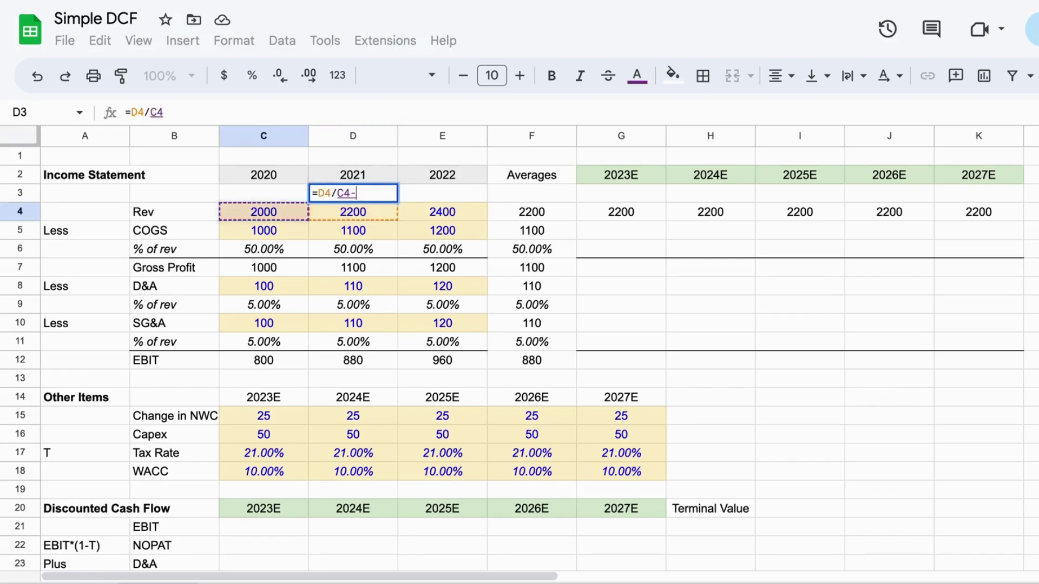
pyautogui.write('1')
pyautogui.press('Return')
pyautogui.press('Up')
pyautogui.click(263, 73)
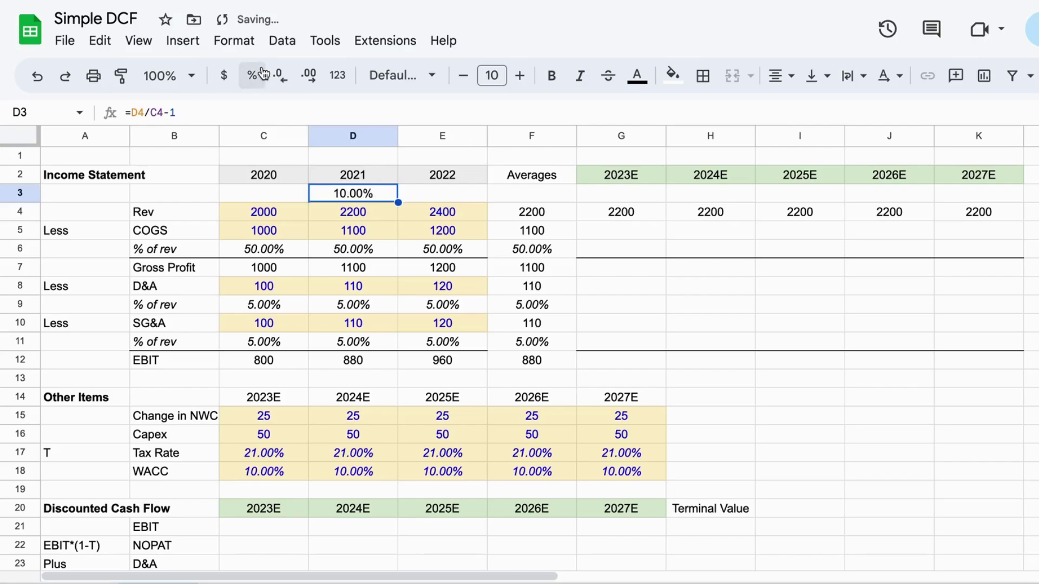
# Step: Fill the 2021 revenue growth formula across to 2022 (D3:E3)
pyautogui.hotkey('shift', 'Right')
pyautogui.hotkey('ctrl', 'r')
pyautogui.press('Down')
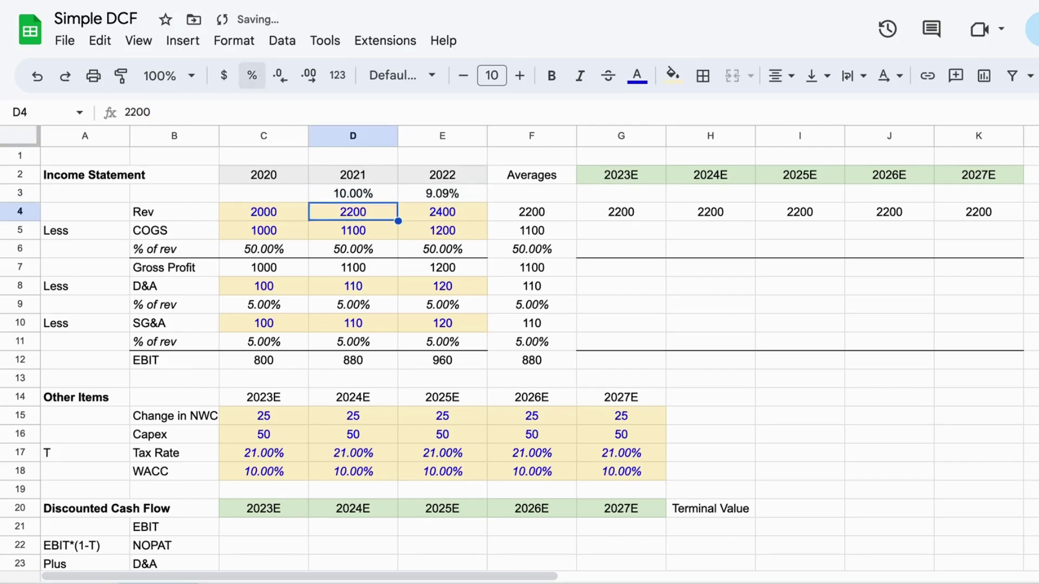
# Step: Compare the 2020 to 2022 revenues in row 4 with the growth rates above them and the average revenue in F4
pyautogui.press('Left')
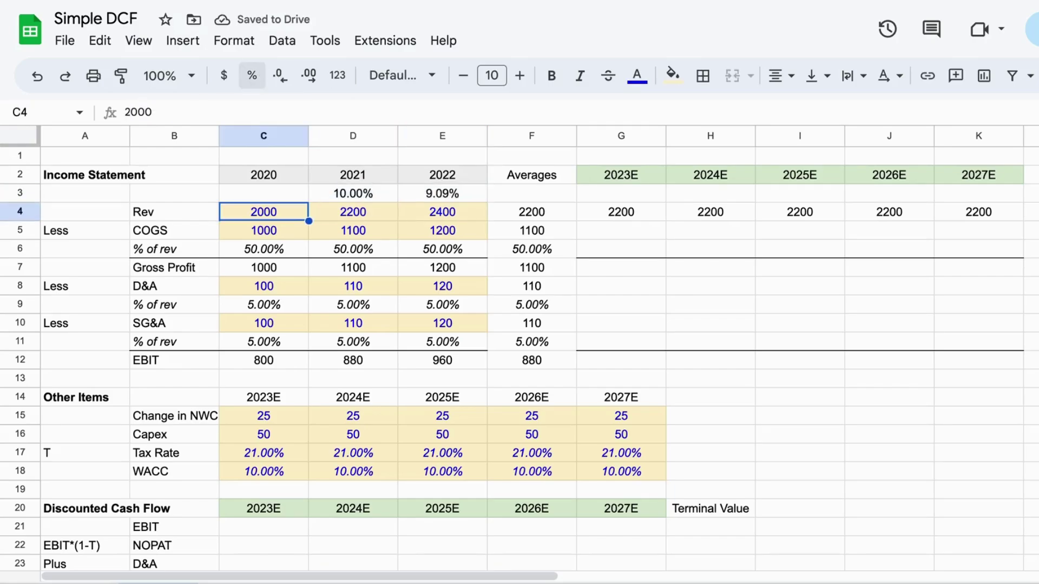
pyautogui.press('Right')
pyautogui.press('Left')
pyautogui.press('Right')
pyautogui.press('Up')
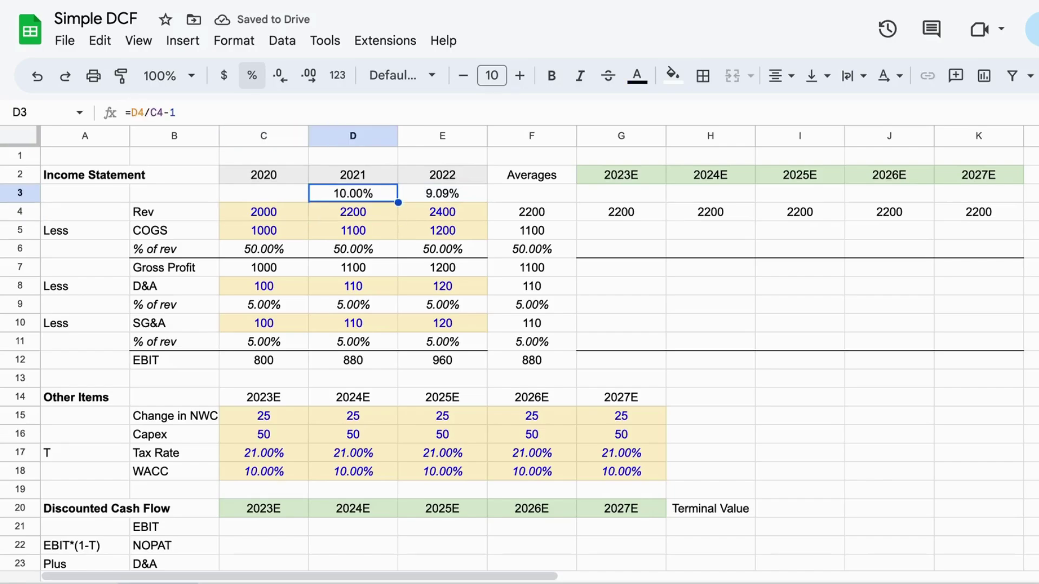
pyautogui.press('Down')
pyautogui.press('Right')
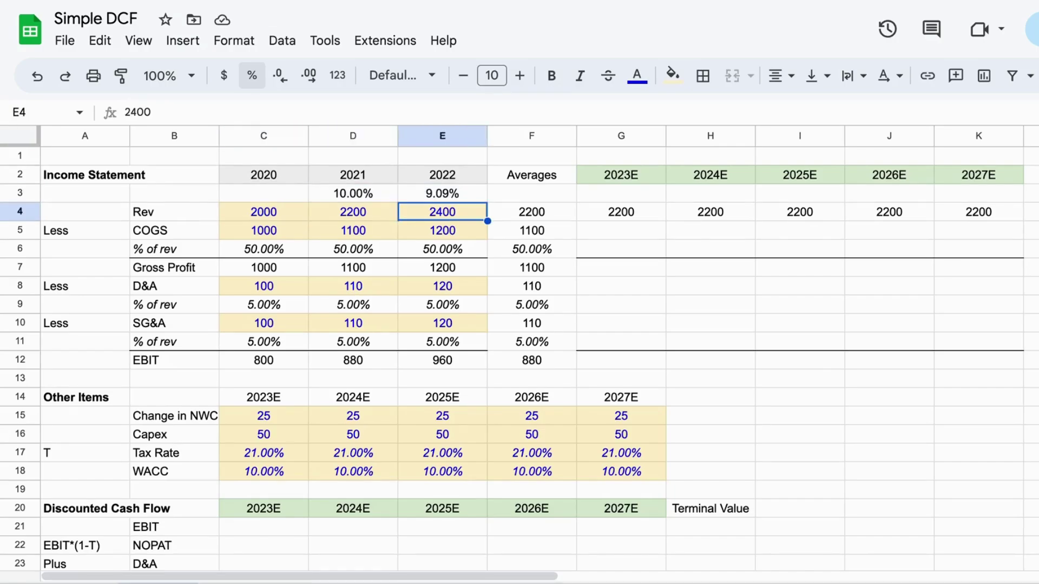
pyautogui.press('Up')
pyautogui.press('Left')
pyautogui.press('Right')
pyautogui.press('Down')
pyautogui.press('Up')
pyautogui.press('Right')
pyautogui.press('Down')
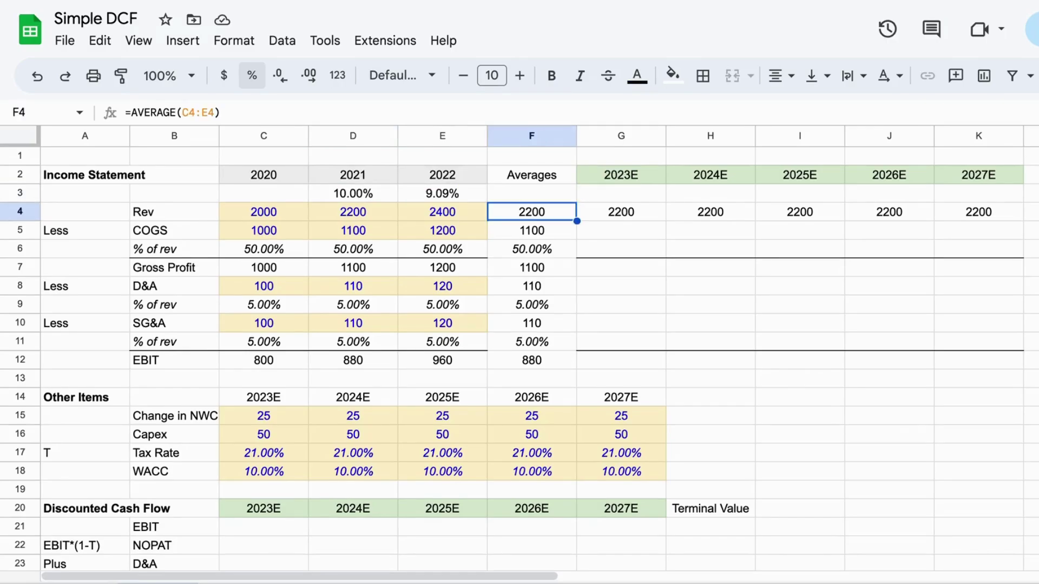
# Step: Clear the 2023E revenue in G4 and highlight the 2022 growth rate in E3 with yellow fill
pyautogui.press('Right')
pyautogui.press('Delete')
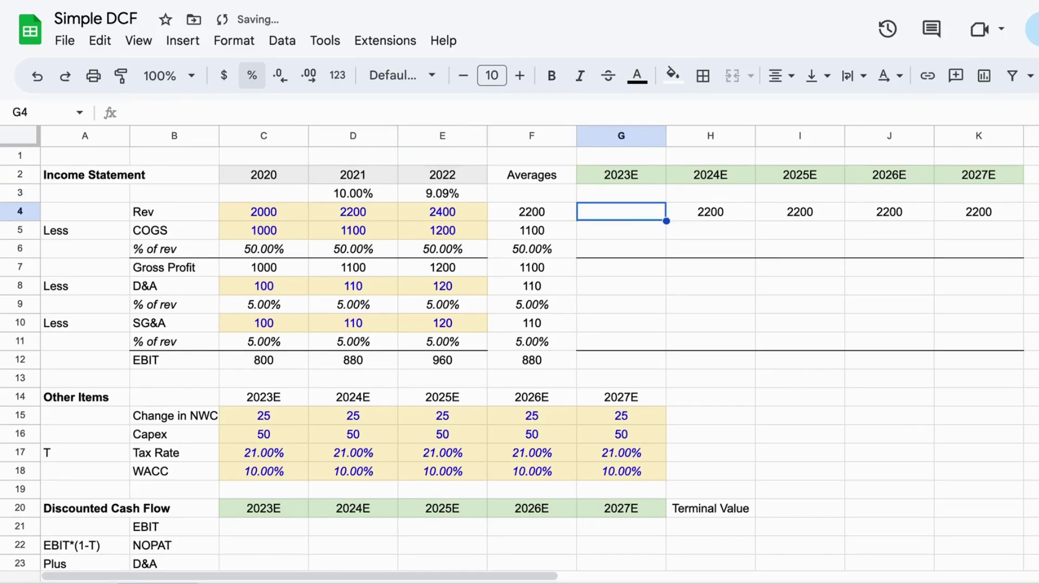
pyautogui.press('Up')
pyautogui.press('Left')
pyautogui.press('Left')
pyautogui.click(672, 73)
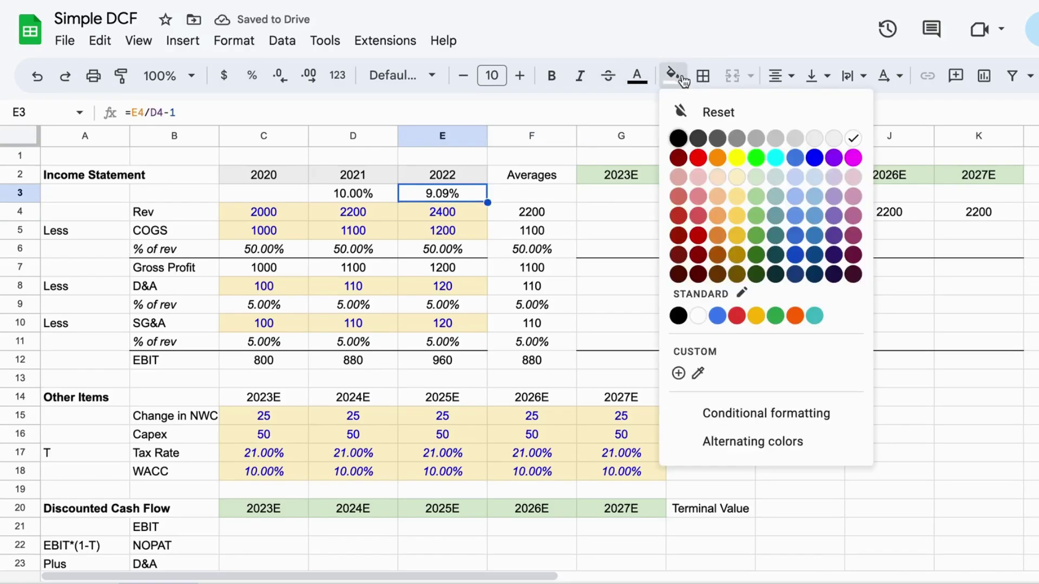
pyautogui.click(740, 159)
pyautogui.click(585, 245)
pyautogui.click(590, 218)
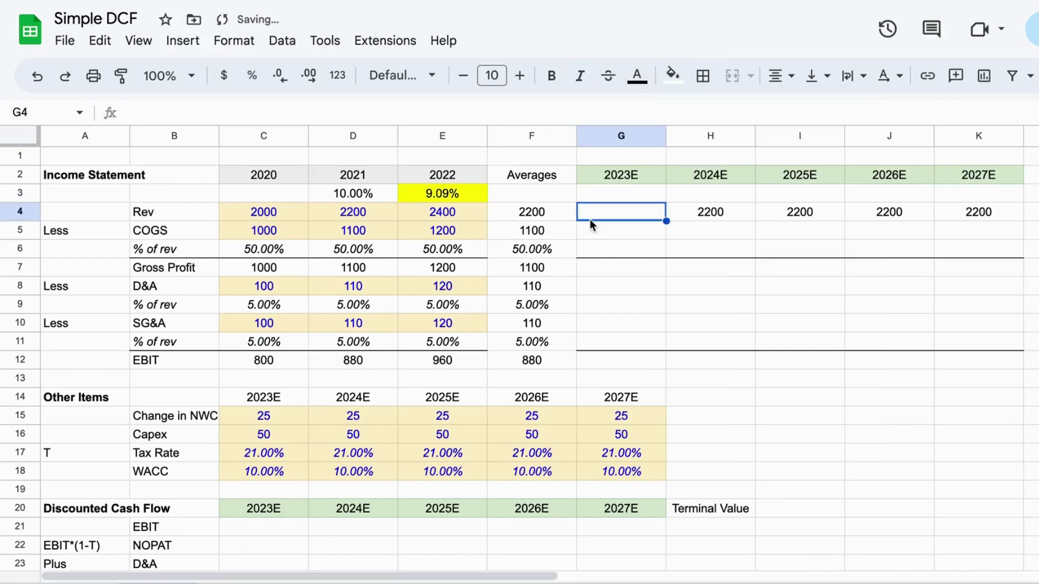
# Step: Calculate the 2023E revenue in G4 from 2022 revenue and the fixed growth rate with the formula =E4*(1+$E$3)
pyautogui.press('Left')
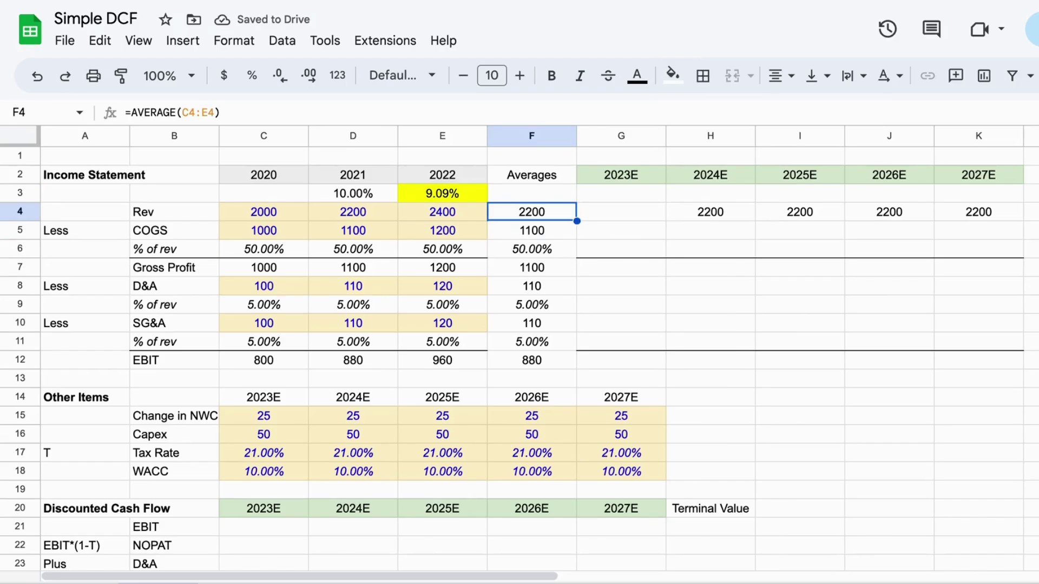
pyautogui.click(621, 211)
pyautogui.write('=')
pyautogui.press('Left')
pyautogui.press('Left')
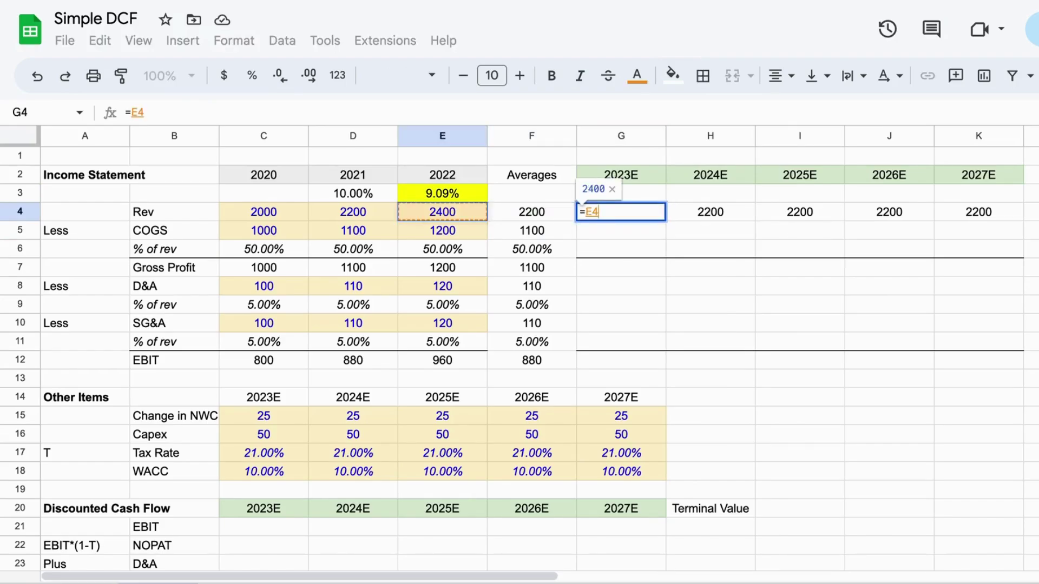
pyautogui.write('*(1+')
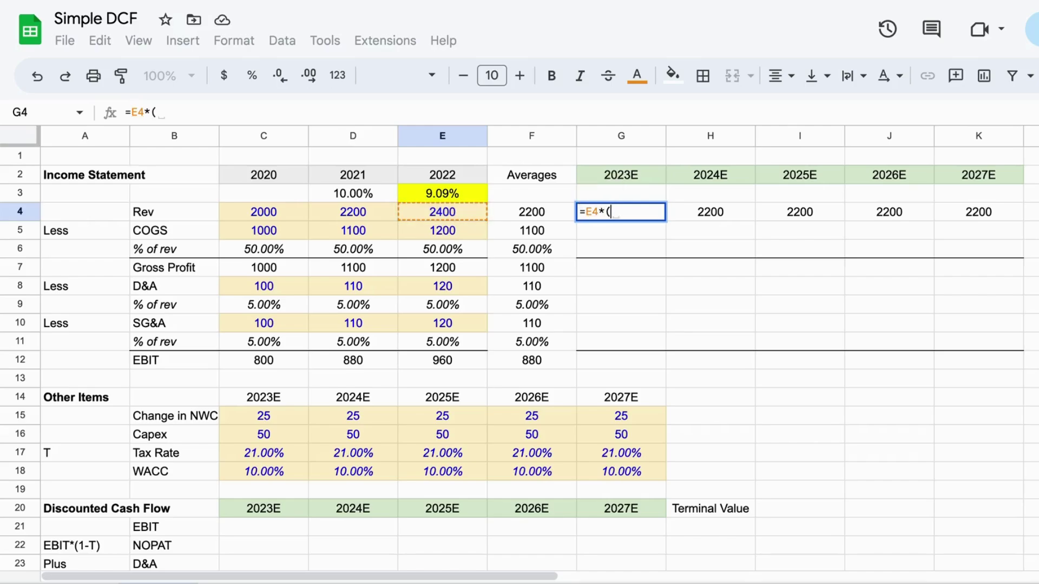
pyautogui.click(463, 194)
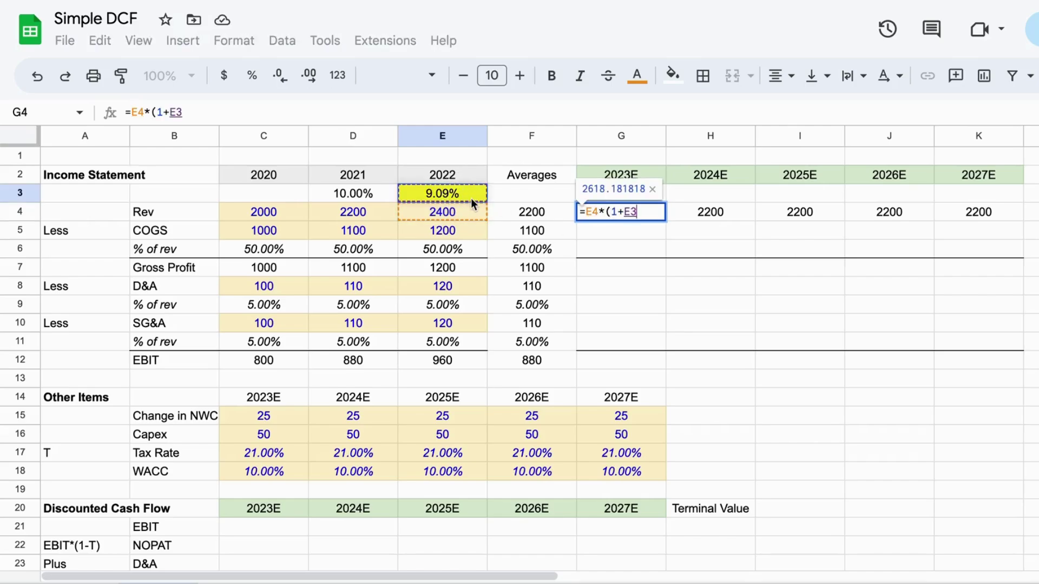
pyautogui.write('4')
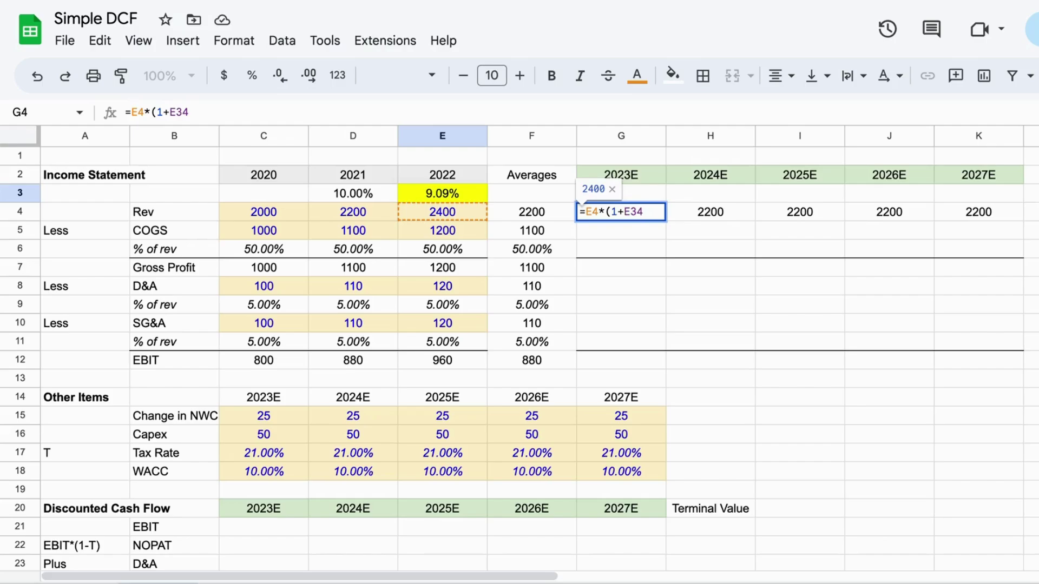
pyautogui.press('BackSpace')
pyautogui.press('F4')
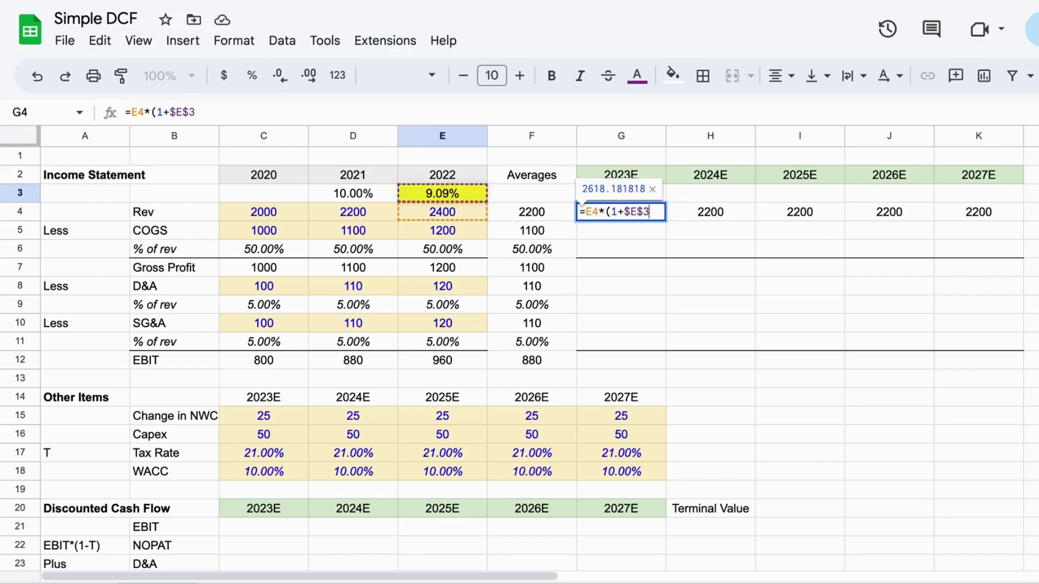
pyautogui.write(')')
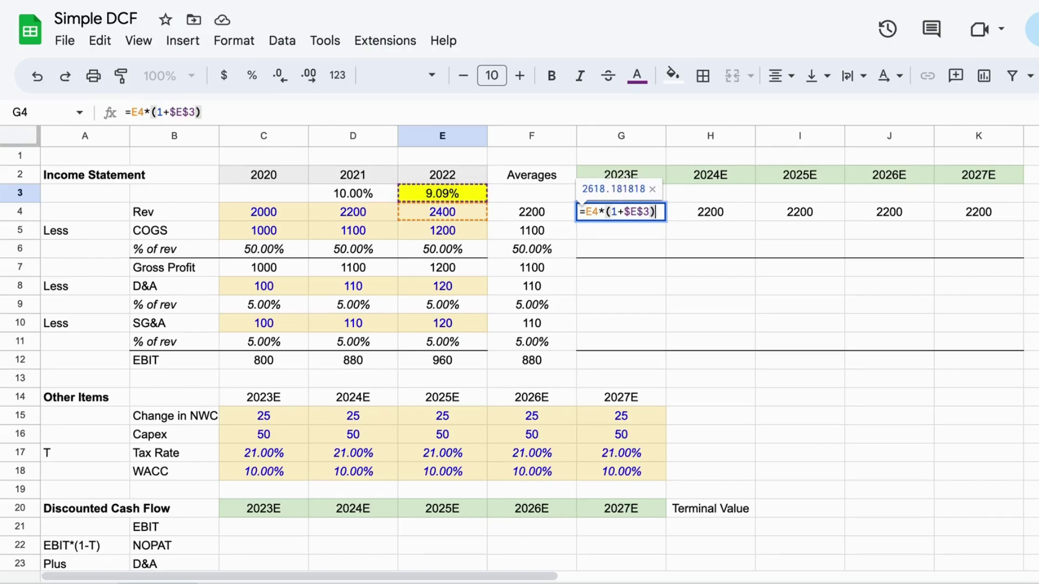
pyautogui.press('Return')
# Step: Fill the growth-based revenue formula from 2023E across to 2027E (G4:K4) and check the resulting formula in K4
pyautogui.moveTo(666, 220); pyautogui.dragTo(1022, 219)
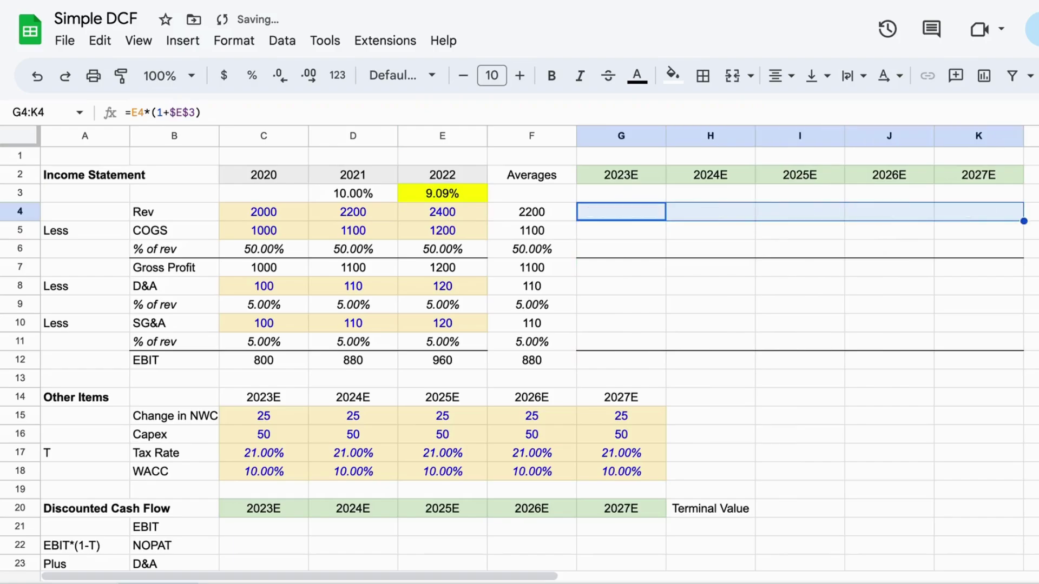
pyautogui.click(779, 251)
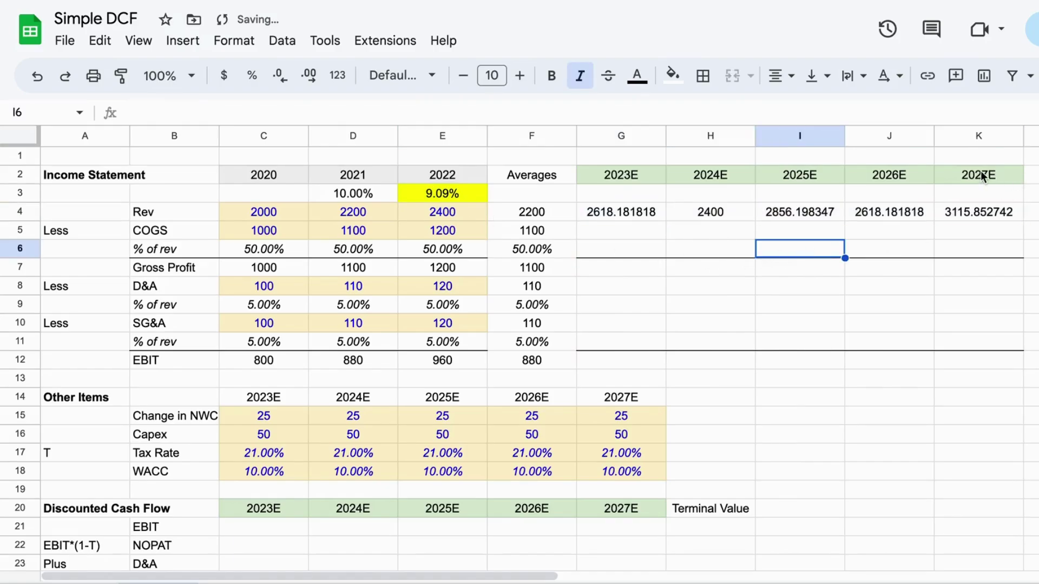
pyautogui.click(964, 213)
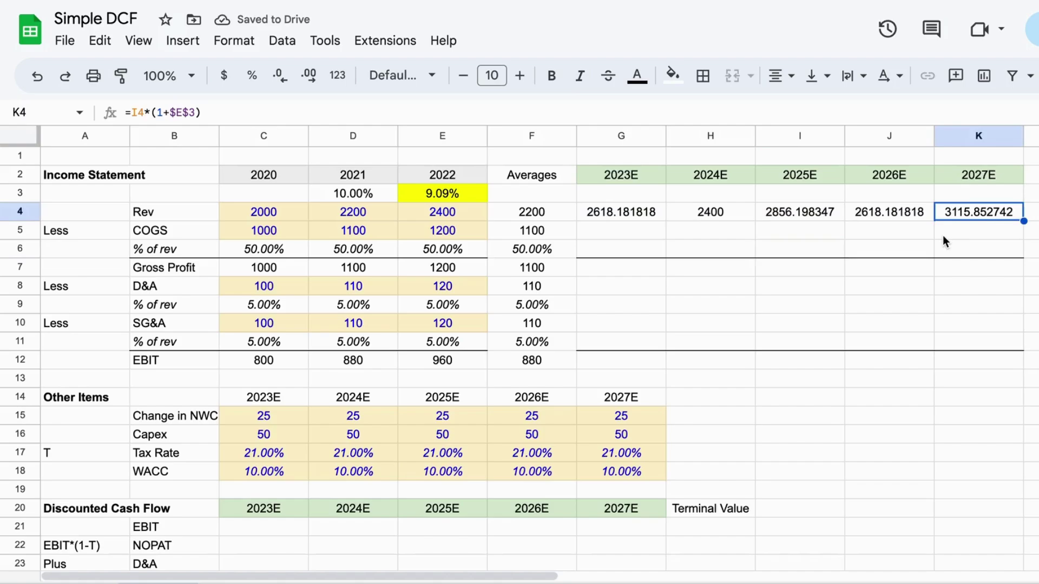
pyautogui.press('Down')
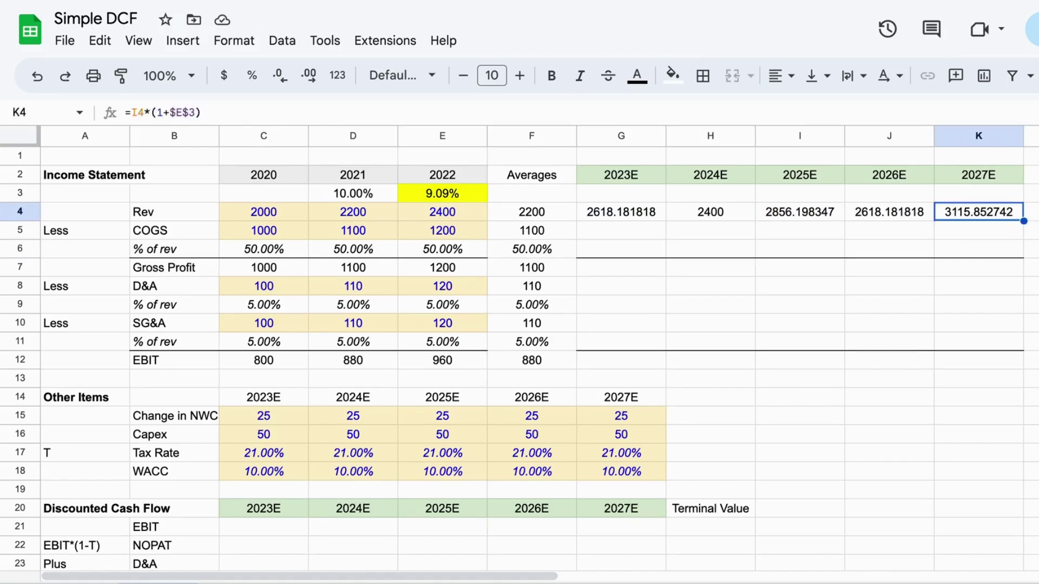
pyautogui.press('Up')
pyautogui.press('Left')
pyautogui.press('Right')
# Step: Reduce the decimals of the projected revenues in G4:K4 to whole numbers
pyautogui.click(648, 219)
pyautogui.moveTo(648, 219); pyautogui.dragTo(958, 216)
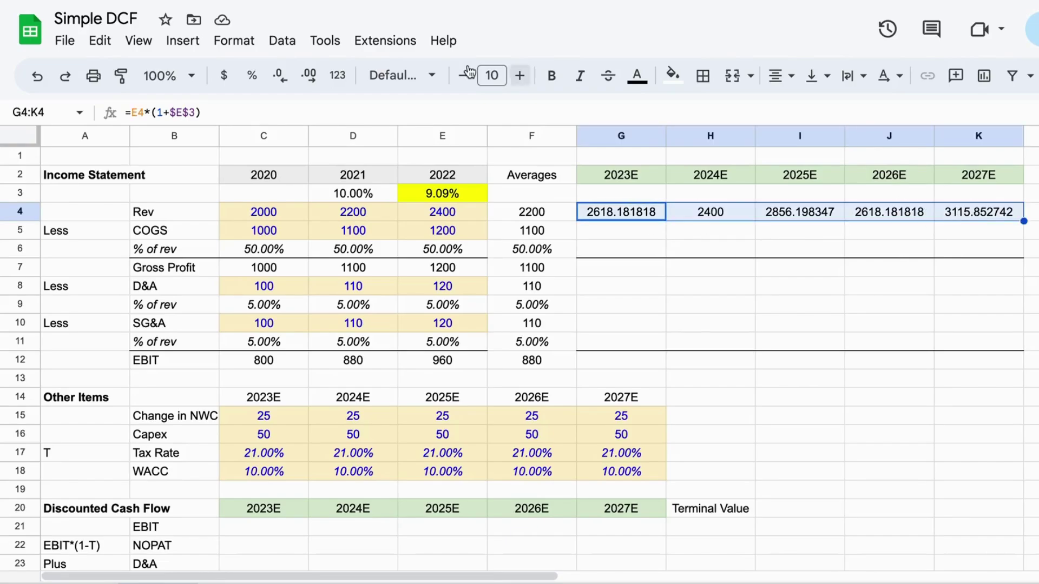
pyautogui.click(280, 77)
pyautogui.click(279, 77)
pyautogui.click(280, 77)
pyautogui.click(280, 77)
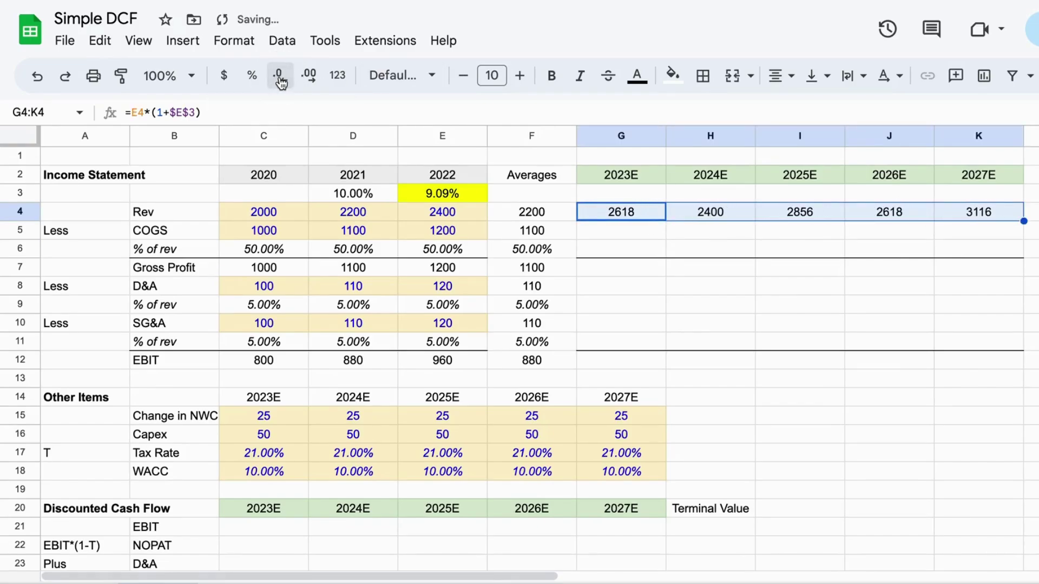
# Step: Examine the average COGS in F5 and the COGS % of revenue in row 6, including its average in F6
pyautogui.click(593, 237)
pyautogui.click(515, 234)
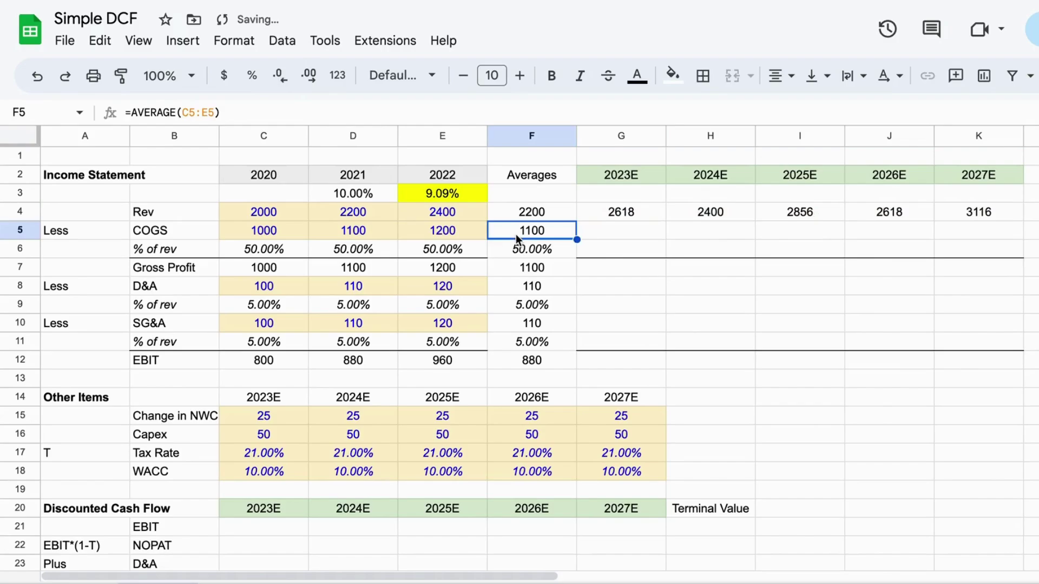
pyautogui.click(584, 234)
pyautogui.press('Down')
pyautogui.hotkey('ctrl', 'i')
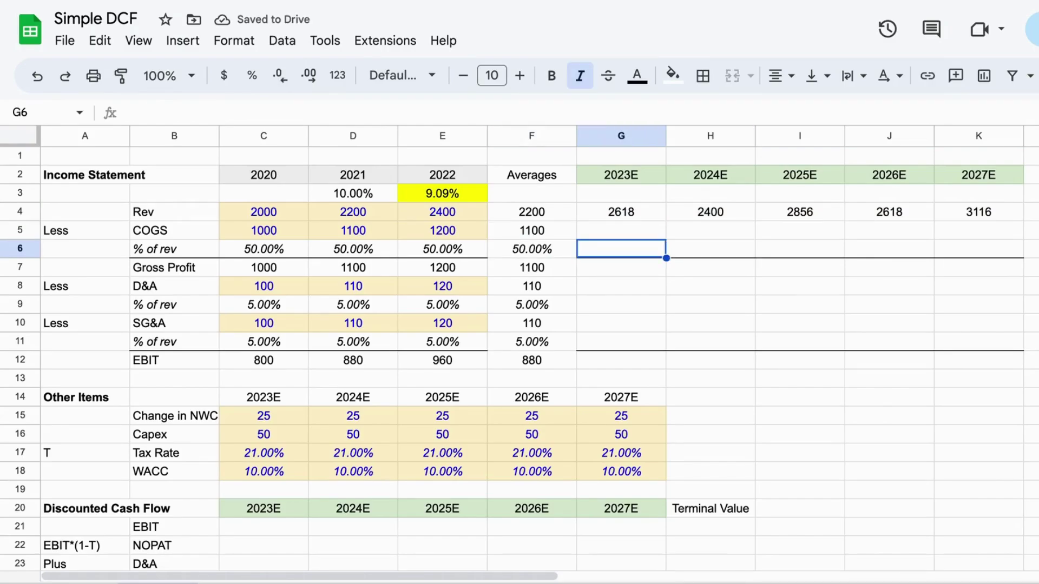
pyautogui.click(531, 249)
pyautogui.click(622, 249)
pyautogui.click(532, 249)
pyautogui.click(353, 249)
pyautogui.click(531, 249)
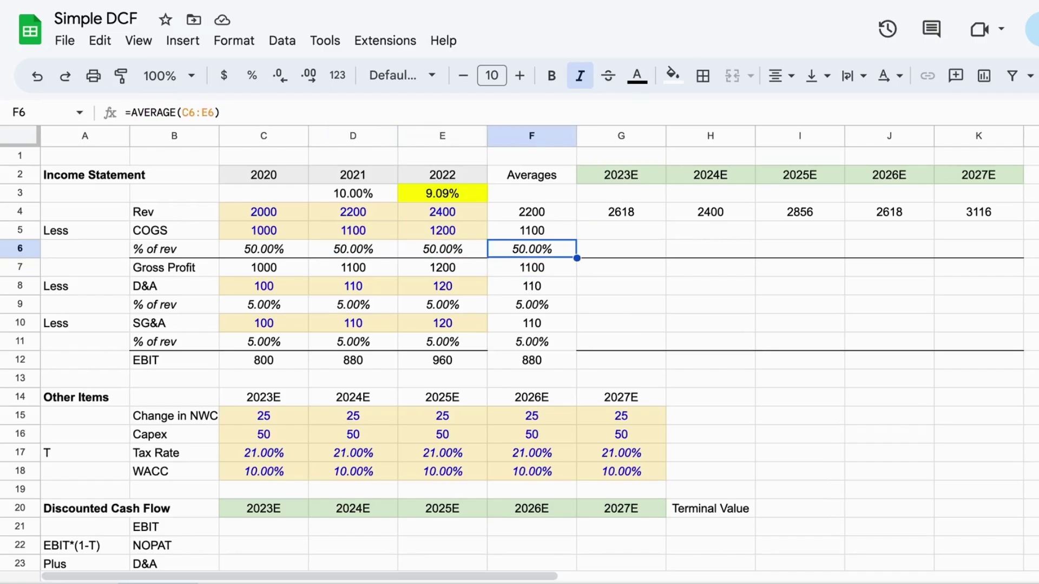
# Step: Link the 2023E COGS % of revenue in G6 to its historical average with the absolute reference =$F$6
pyautogui.click(622, 249)
pyautogui.write('=')
pyautogui.click(531, 249)
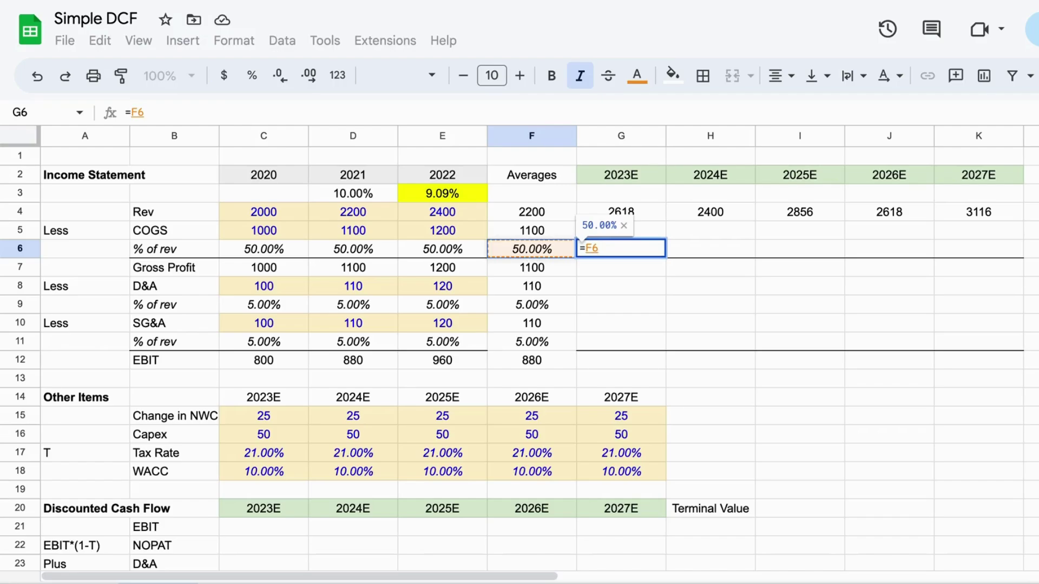
pyautogui.press('F4')
pyautogui.press('Return')
# Step: Fill the 2023E COGS % of revenue formula across to 2027E (G6:K6)
pyautogui.press('Up')
pyautogui.hotkey('shift', 'Right')
pyautogui.hotkey('shift', 'Right')
pyautogui.hotkey('shift', 'Right')
pyautogui.hotkey('shift', 'Right')
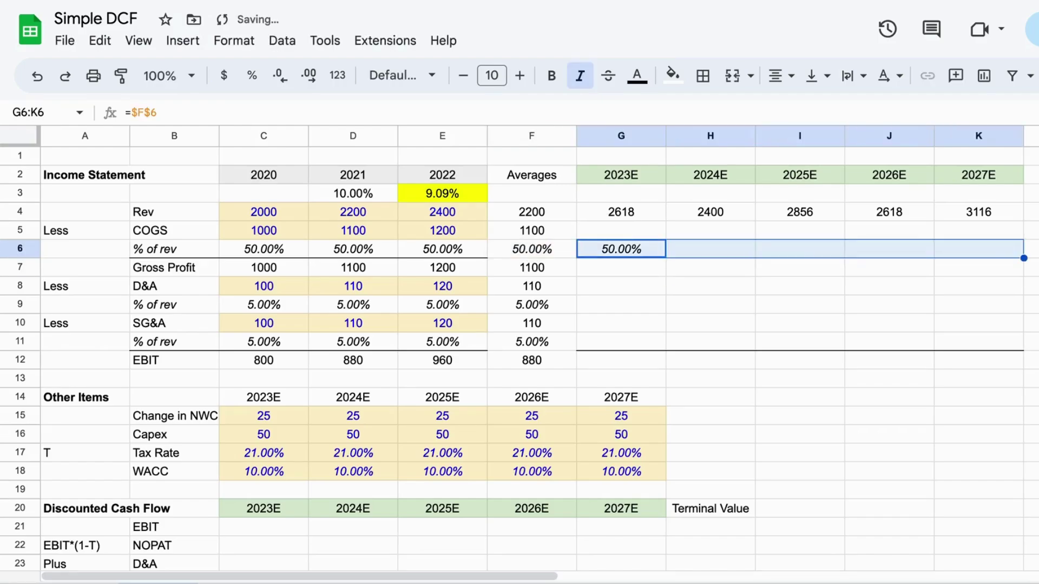
pyautogui.hotkey('ctrl', 'r')
pyautogui.press('Up')
pyautogui.press('Down')
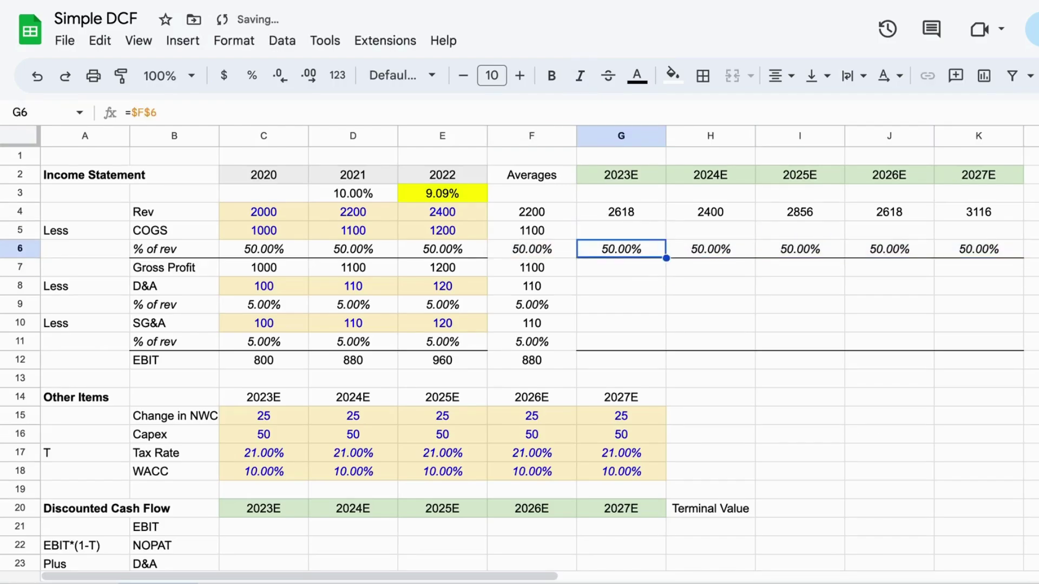
# Step: Compare the empty 2023E COGS cell G5 with the projected percentage in G6 and the averages in column F
pyautogui.press('Up')
pyautogui.press('Right')
pyautogui.press('Left')
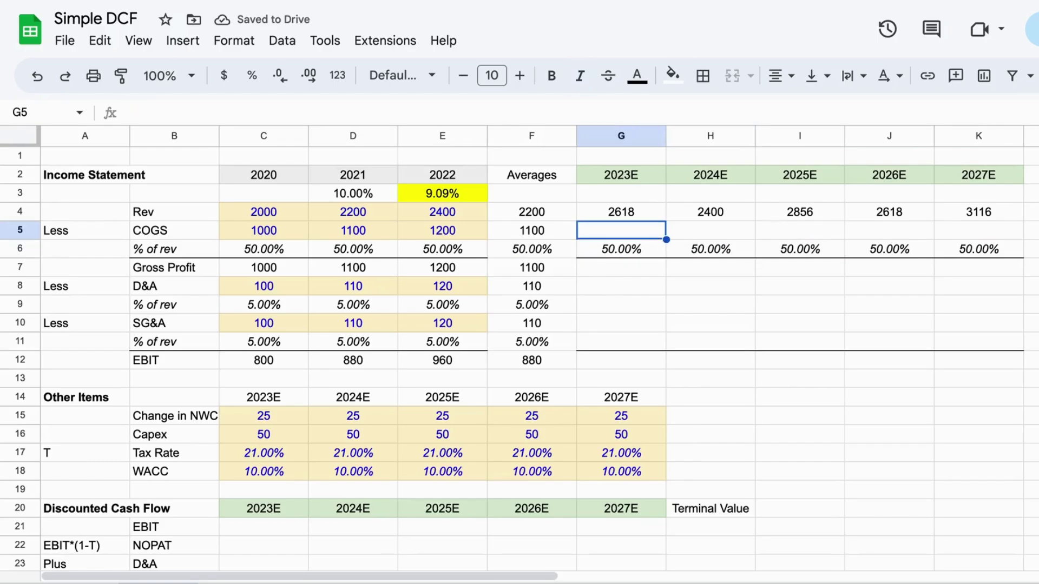
pyautogui.press('Down')
pyautogui.press('Up')
pyautogui.press('Left')
pyautogui.press('Down')
pyautogui.press('Right')
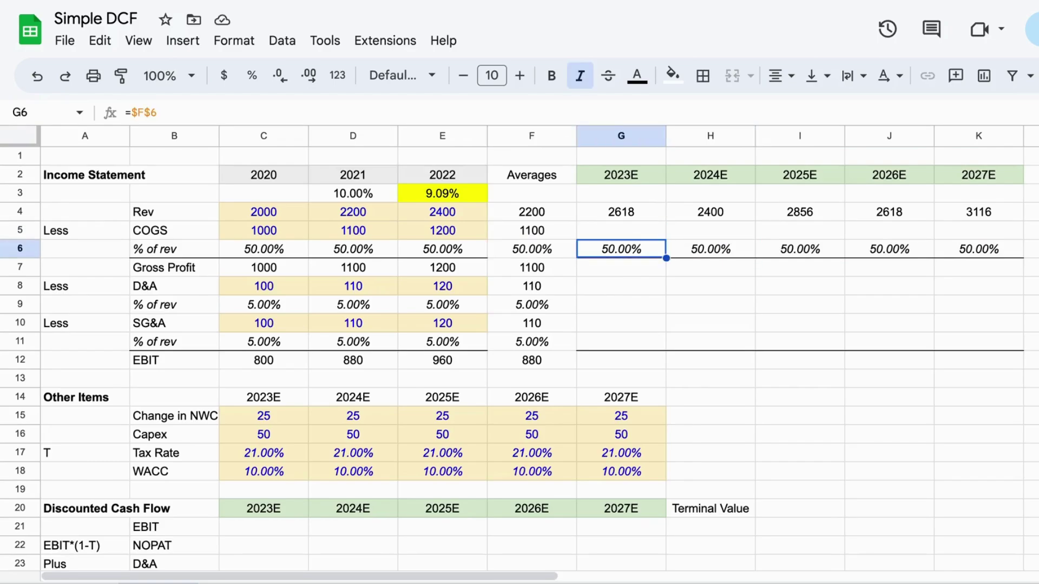
# Step: Calculate the 2023E COGS in G5 as revenue times its percentage with the formula =G4*G6
pyautogui.press('Up')
pyautogui.write('=')
pyautogui.press('Up')
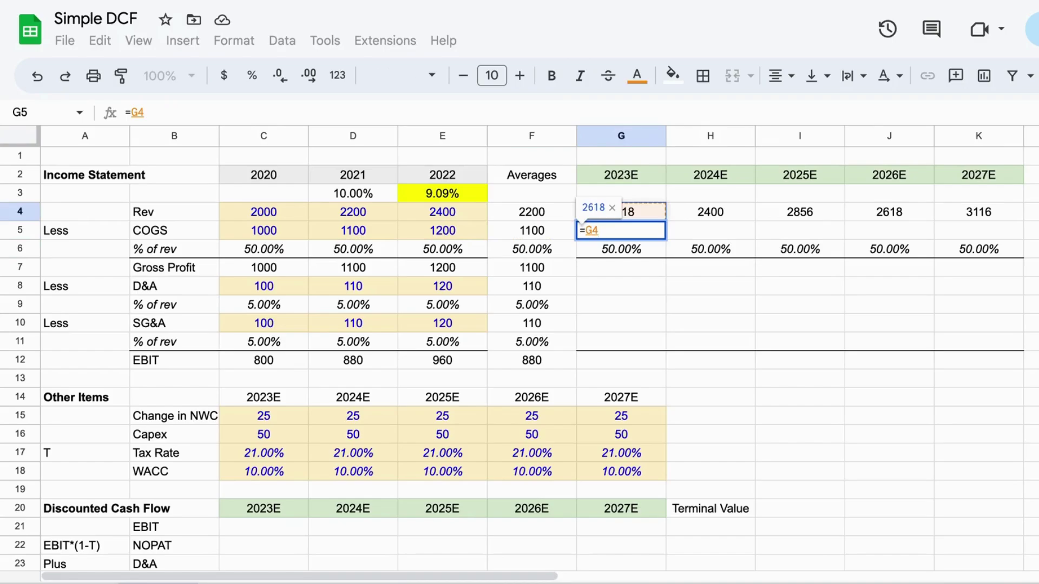
pyautogui.write('*')
pyautogui.press('Down')
pyautogui.press('Return')
# Step: Fill the 2023E COGS formula across to 2027E (G5:K5)
pyautogui.press('Up')
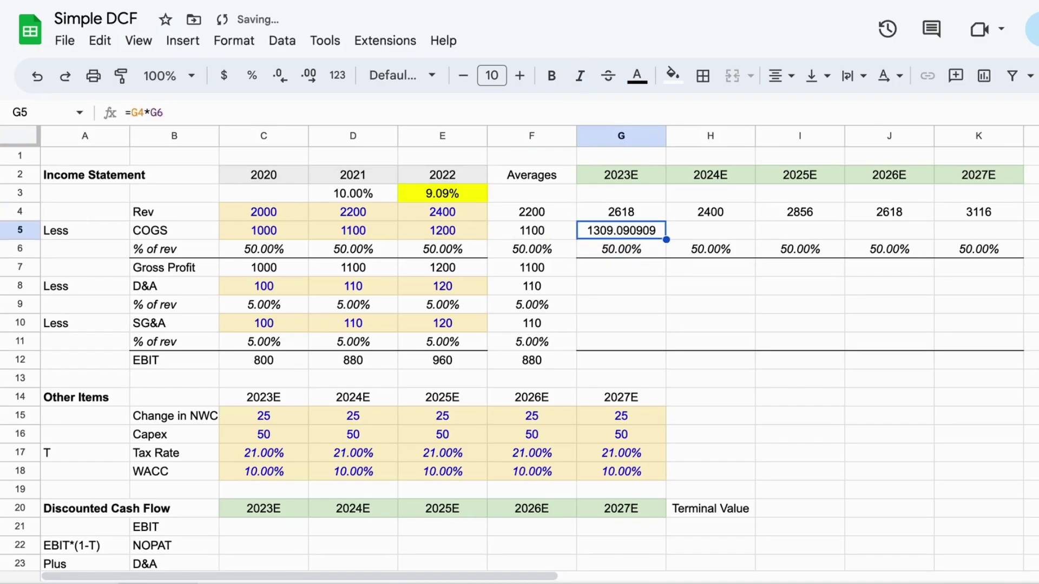
pyautogui.hotkey('shift', 'Right')
pyautogui.hotkey('shift', 'Right')
pyautogui.hotkey('shift', 'Right')
pyautogui.hotkey('shift', 'Right')
pyautogui.hotkey('ctrl', 'r')
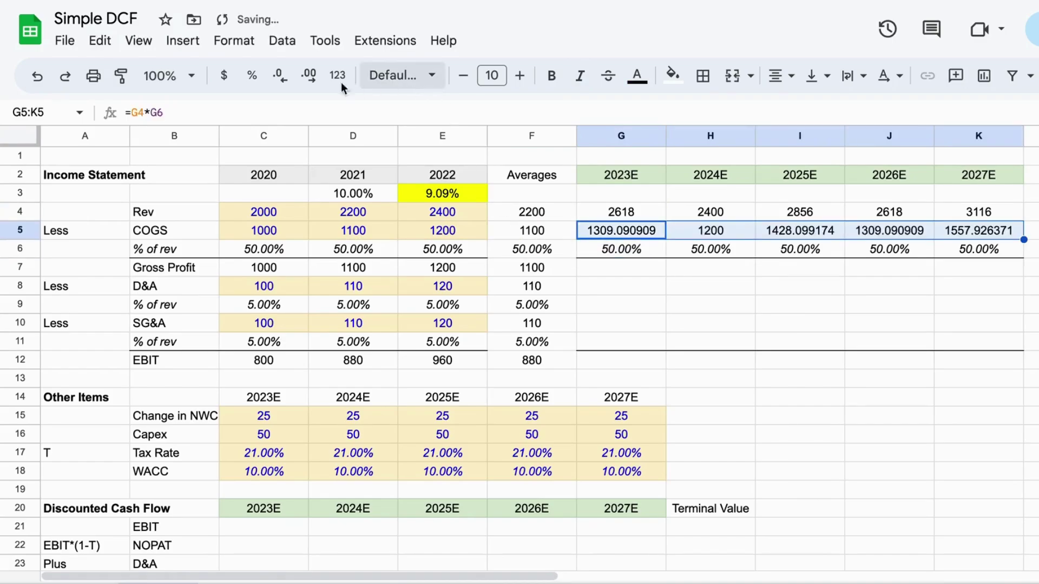
# Step: Reduce the decimals of the projected COGS in G5:K5 to whole numbers
pyautogui.click(277, 77)
pyautogui.click(277, 77)
pyautogui.click(277, 77)
pyautogui.click(277, 77)
pyautogui.click(277, 77)
pyautogui.click(277, 77)
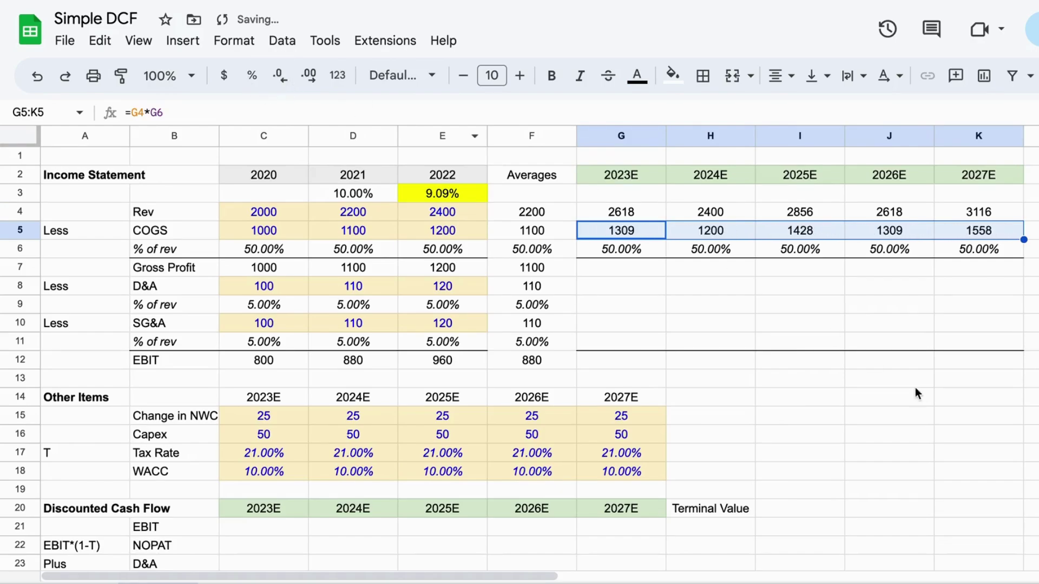
# Step: Calculate the 2023E gross profit in G7 with the suggested formula =G4-G5
pyautogui.click(655, 266)
pyautogui.write('=')
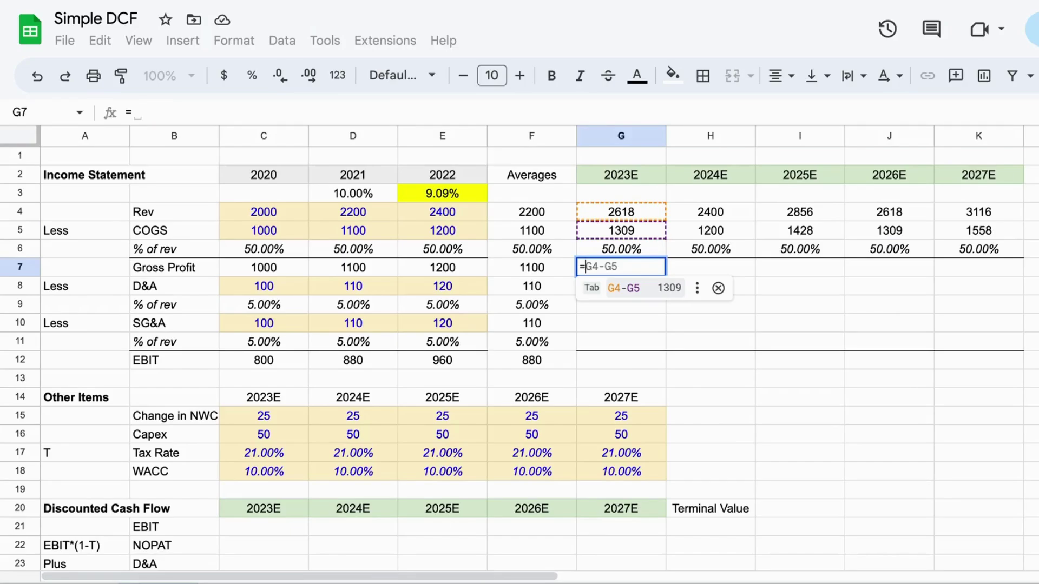
pyautogui.press('Tab')
# Step: Fill the 2023E gross profit formula across to 2027E (G7:K7)
pyautogui.press('Up')
pyautogui.press('Up')
pyautogui.press('Up')
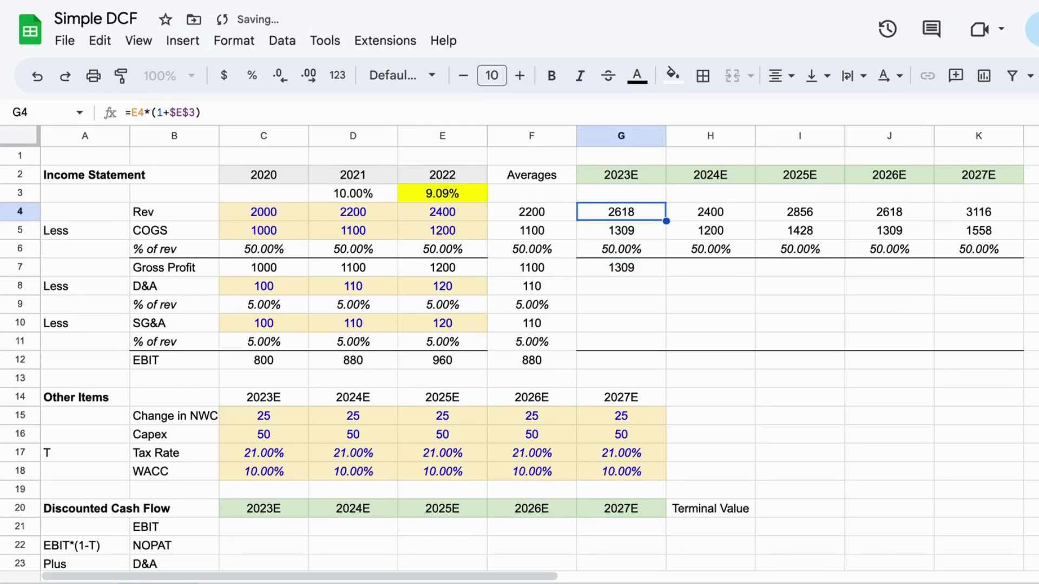
pyautogui.press('Down')
pyautogui.press('Down')
pyautogui.press('Down')
pyautogui.press('Down')
pyautogui.press('Up')
pyautogui.hotkey('shift', 'Right')
pyautogui.hotkey('shift', 'Right')
pyautogui.hotkey('shift', 'Right')
pyautogui.hotkey('shift', 'Right')
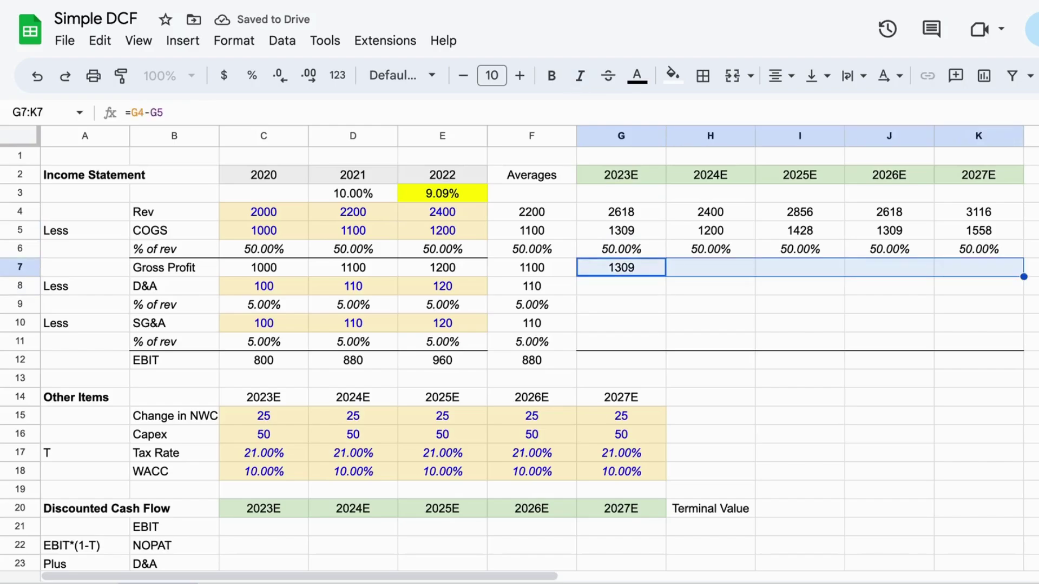
pyautogui.hotkey('ctrl', 'r')
pyautogui.press('Down')
pyautogui.press('Up')
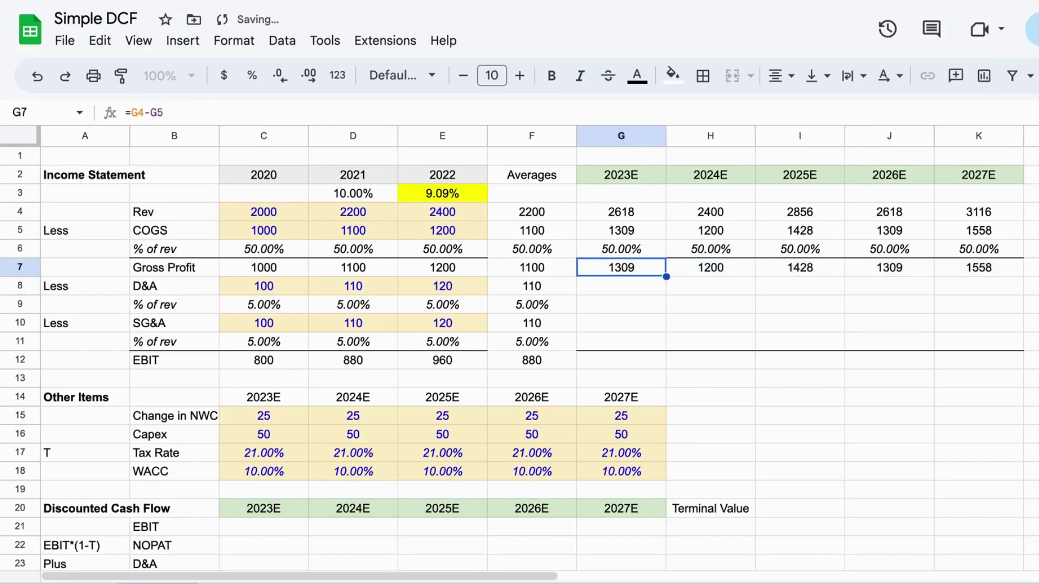
# Step: Link the 2023E D&A percentage of revenue in G9 to the historical average with the absolute reference =$F$9
pyautogui.press('Down')
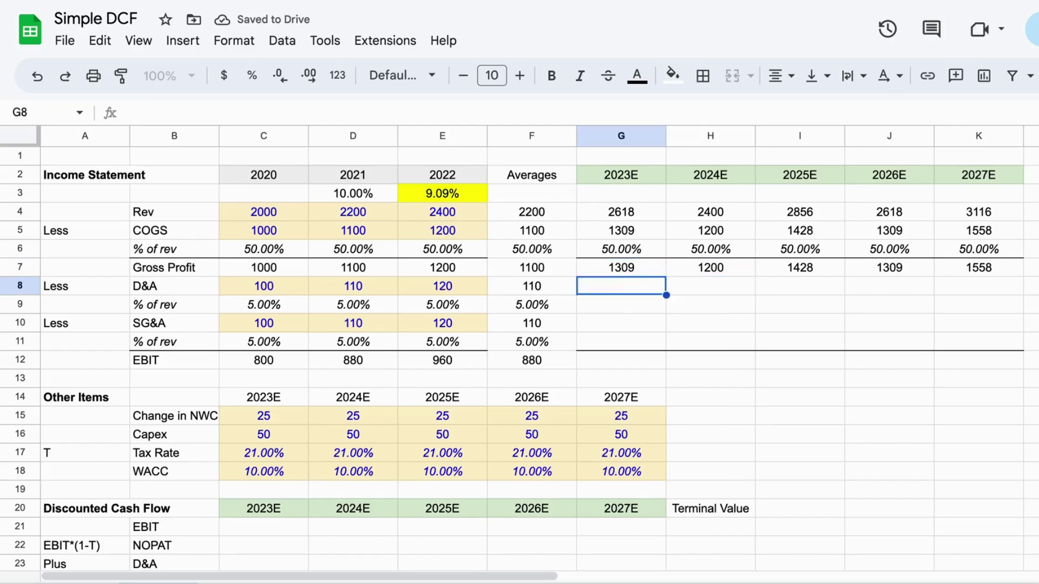
pyautogui.press('Up')
pyautogui.click(676, 291)
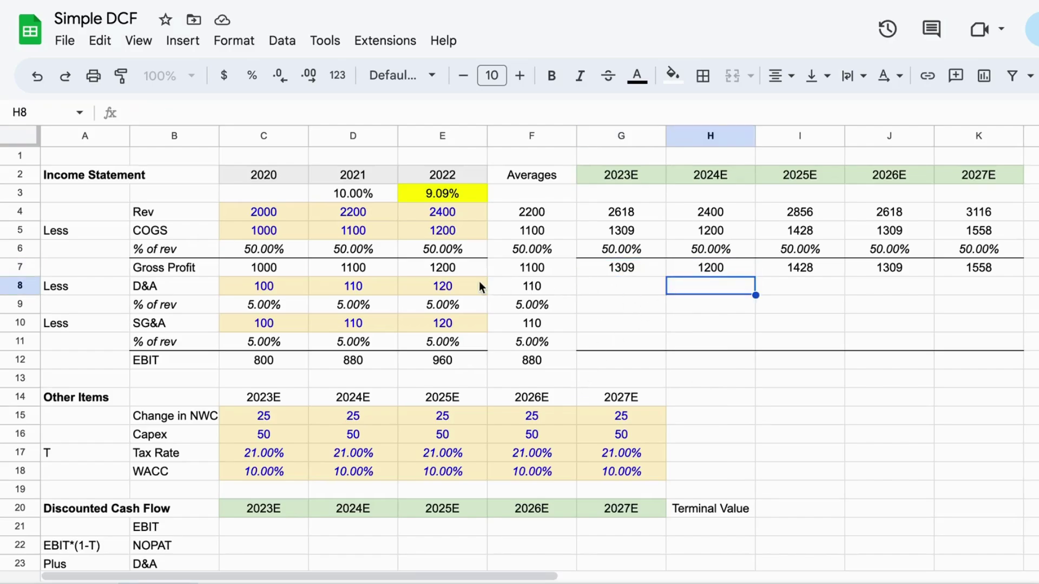
pyautogui.click(525, 290)
pyautogui.click(606, 287)
pyautogui.press('Left')
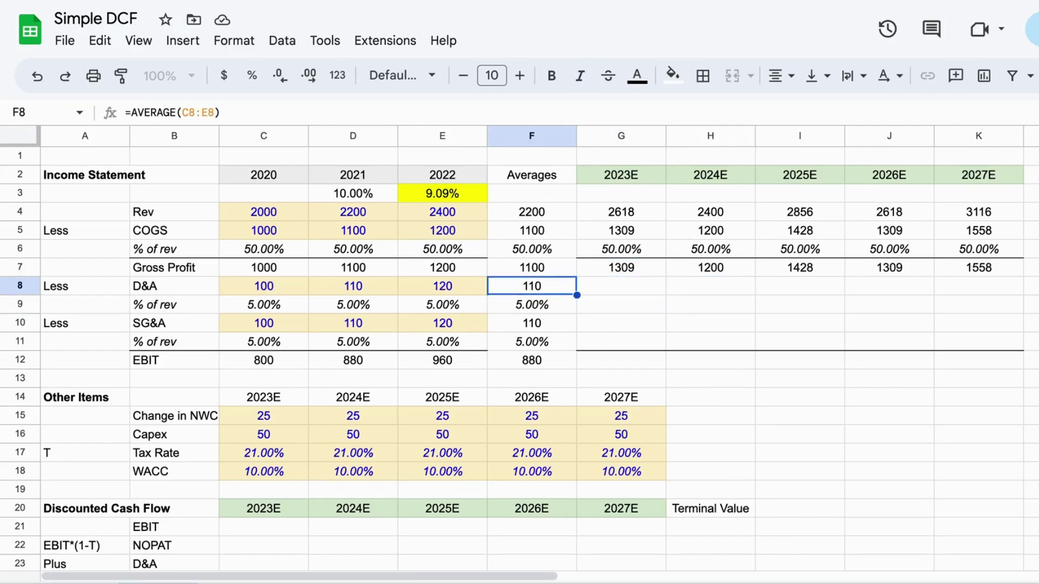
pyautogui.press('Right')
pyautogui.press('Down')
pyautogui.write('=')
pyautogui.press('Left')
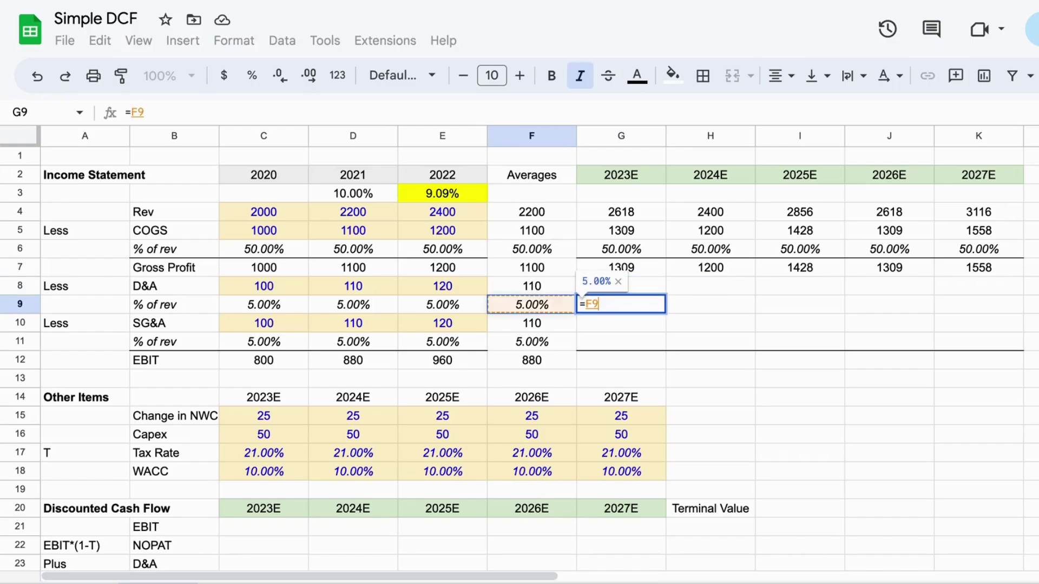
pyautogui.press('F4')
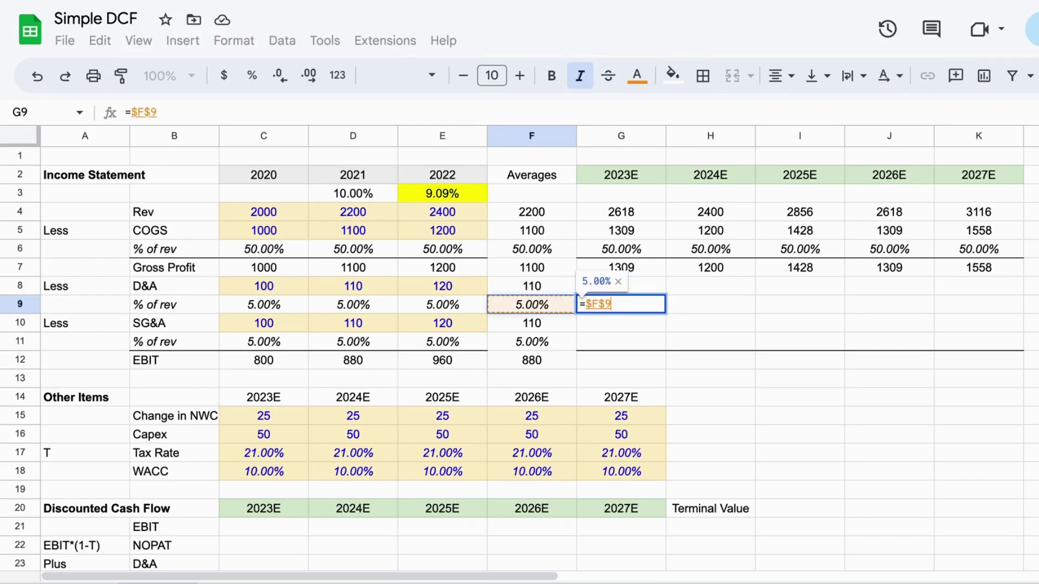
pyautogui.press('Return')
# Step: Fill the 2023E D&A percentage across to 2027E (G9:K9)
pyautogui.press('Up')
pyautogui.hotkey('shift', 'Right')
pyautogui.hotkey('shift', 'Right')
pyautogui.hotkey('shift', 'Right')
pyautogui.hotkey('shift', 'Right')
pyautogui.hotkey('ctrl', 'r')
pyautogui.press('Down')
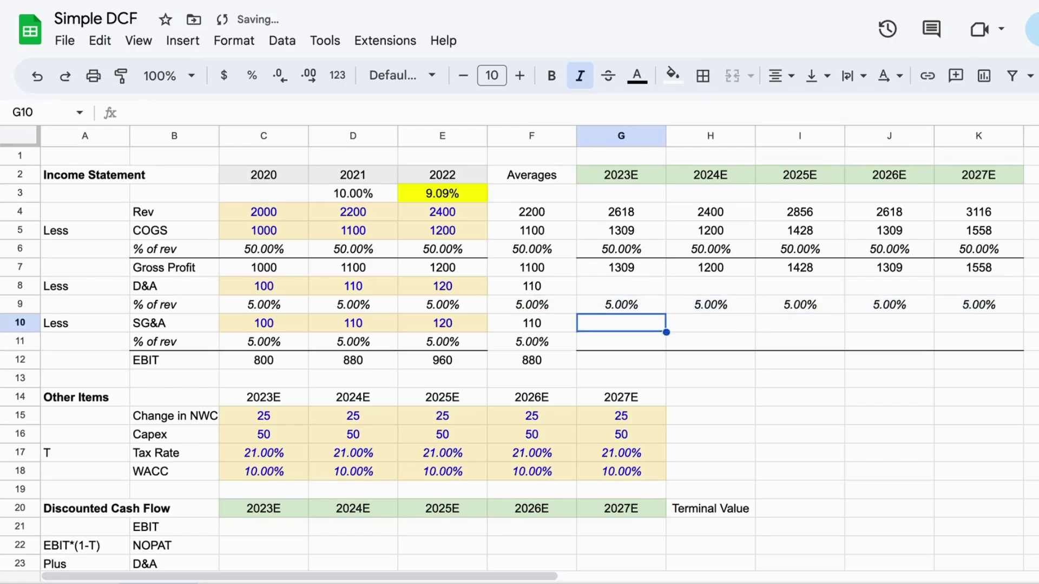
# Step: Link the 2023E SG&A percentage of revenue in G11 to the historical average with the absolute reference =$F$11
pyautogui.press('Down')
pyautogui.write('=')
pyautogui.press('Left')
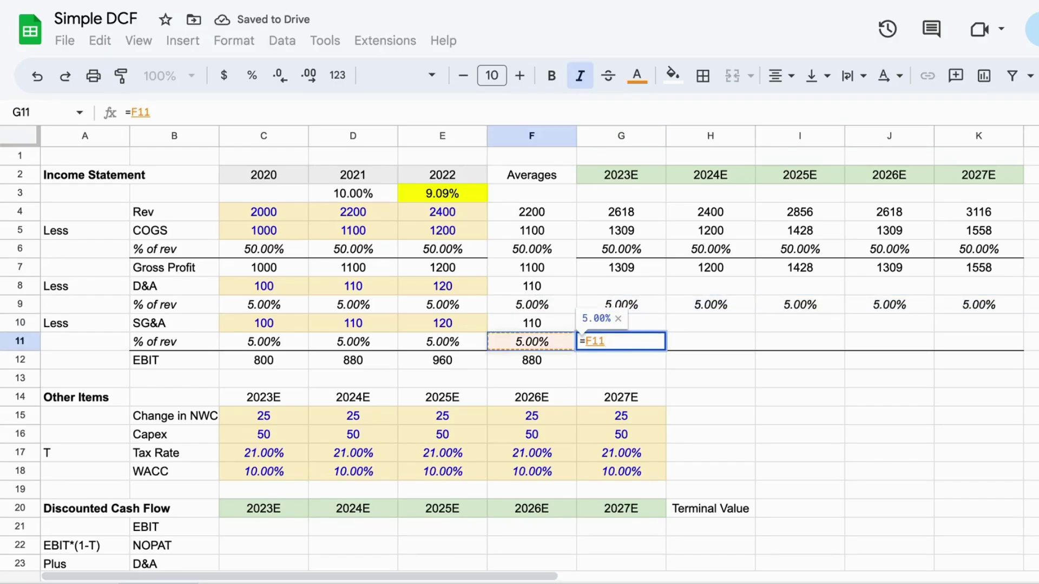
pyautogui.press('F4')
pyautogui.press('Return')
# Step: Fill the 2023E SG&A percentage across to 2027E (G11:K11)
pyautogui.press('Up')
pyautogui.hotkey('shift', 'Right')
pyautogui.hotkey('shift', 'Right')
pyautogui.hotkey('shift', 'Right')
pyautogui.hotkey('shift', 'Right')
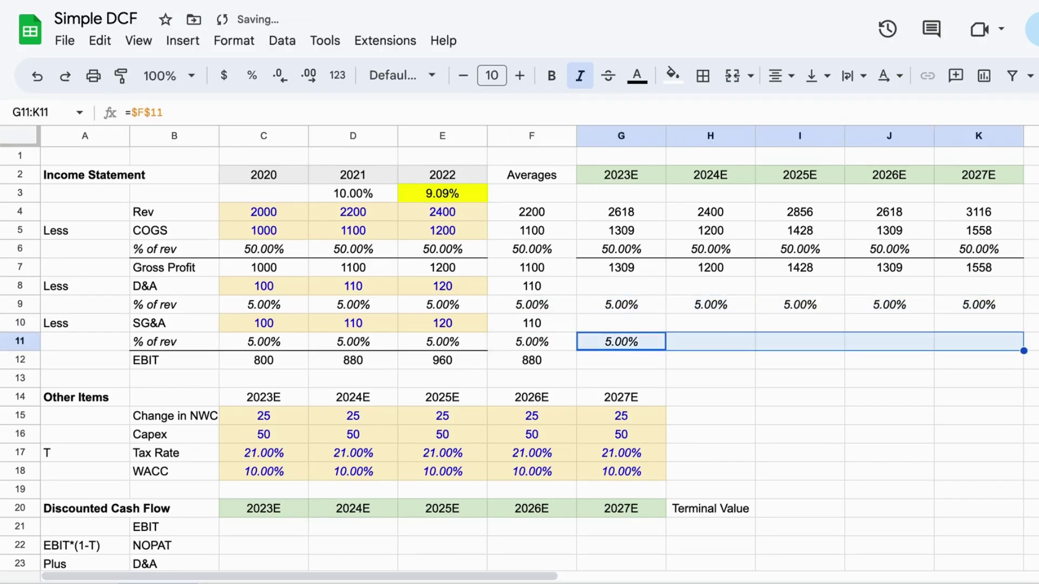
pyautogui.hotkey('ctrl', 'r')
# Step: Calculate the 2023E D&A in G8 as revenue times its percentage with the formula =G4*G9
pyautogui.press('Up')
pyautogui.press('Left')
pyautogui.press('Right')
pyautogui.press('Up')
pyautogui.press('Up')
pyautogui.press('Left')
pyautogui.press('Left')
pyautogui.press('Down')
pyautogui.press('Up')
pyautogui.press('Right')
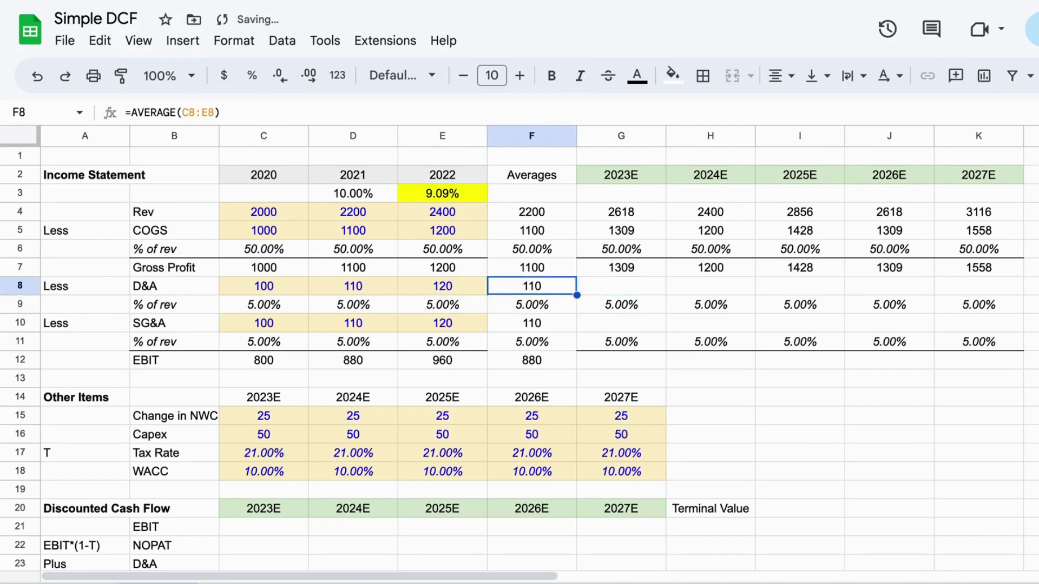
pyautogui.press('Right')
pyautogui.write('=')
pyautogui.press('Up')
pyautogui.press('Up')
pyautogui.press('Up')
pyautogui.press('Up')
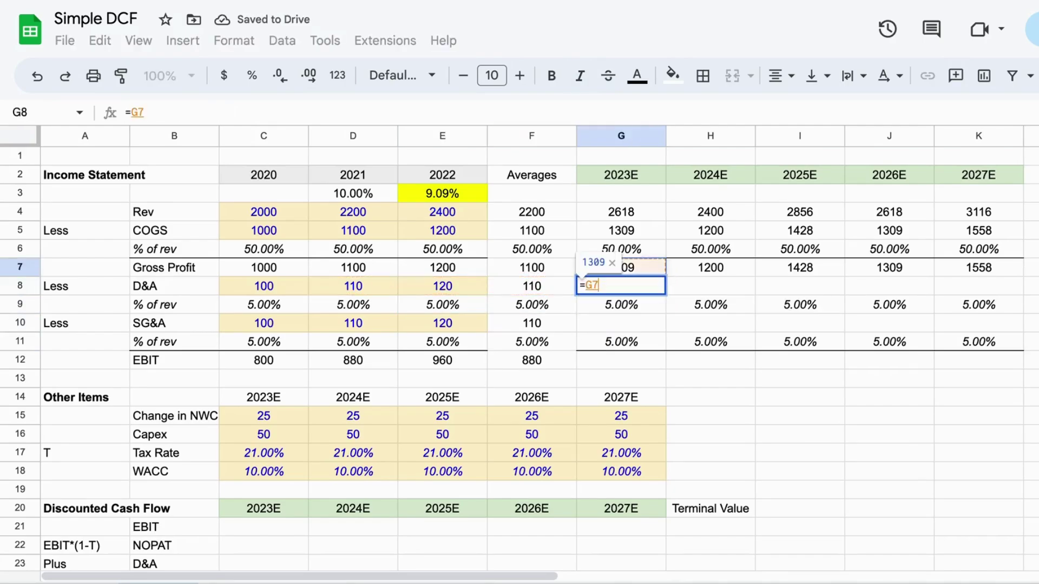
pyautogui.write('*')
pyautogui.press('Down')
pyautogui.press('Down')
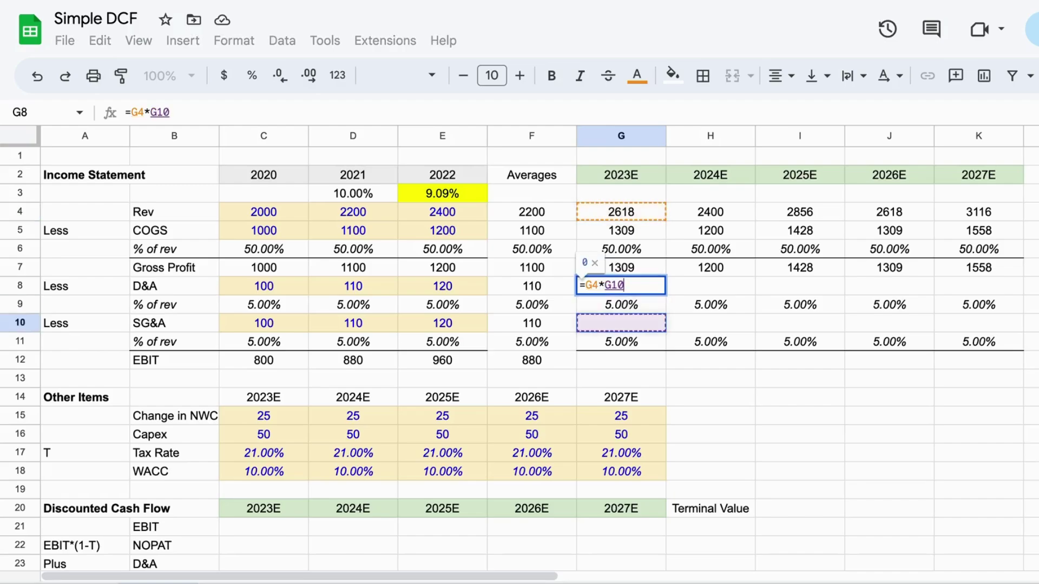
pyautogui.press('Up')
pyautogui.press('Return')
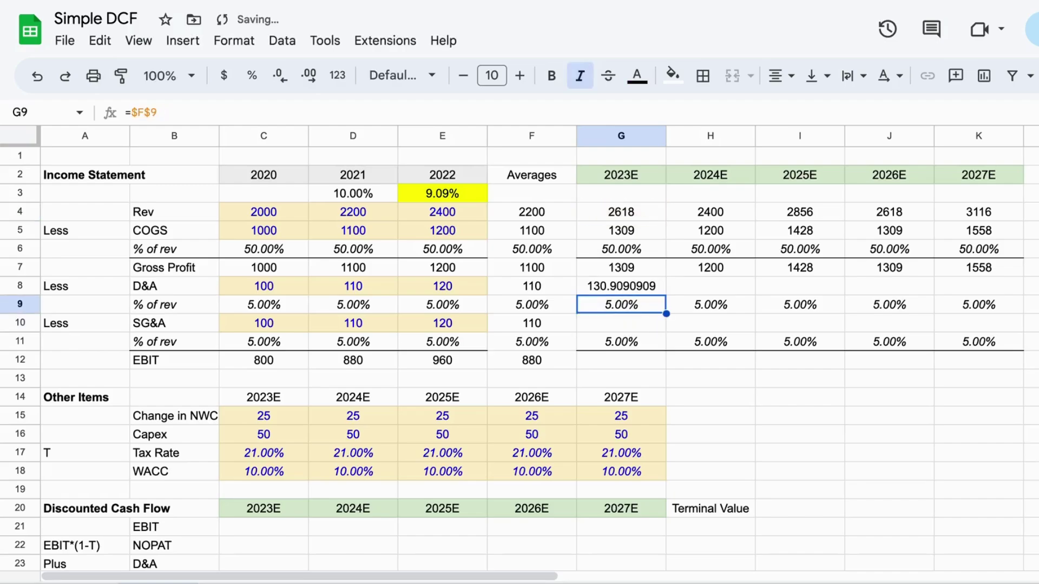
# Step: Reduce the decimals of the 2023E D&A in G8 to a whole number
pyautogui.press('Up')
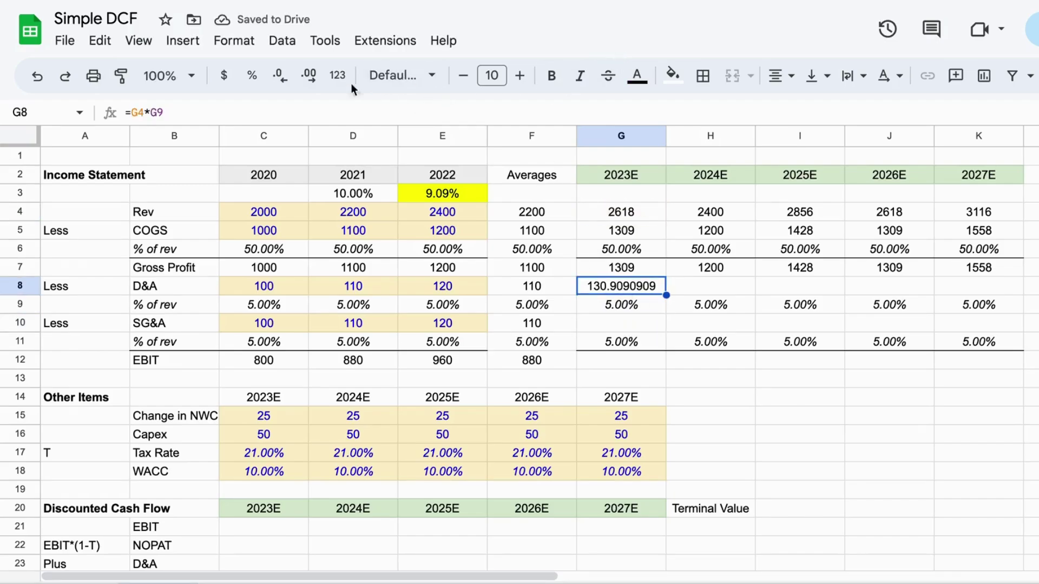
pyautogui.click(288, 79)
pyautogui.click(289, 79)
pyautogui.click(289, 78)
pyautogui.click(288, 79)
pyautogui.click(289, 79)
pyautogui.click(289, 78)
pyautogui.click(288, 79)
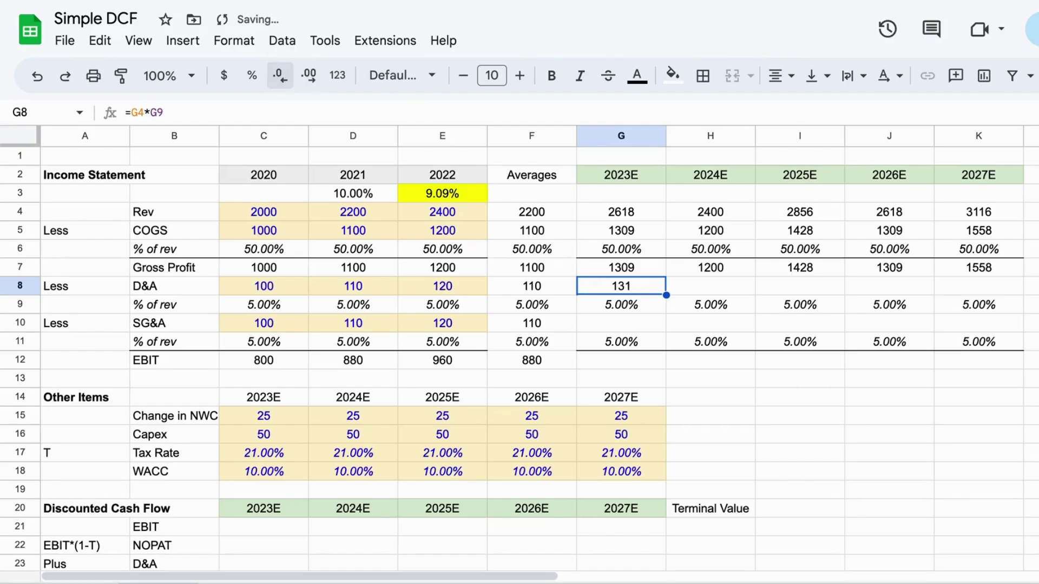
# Step: Fill the 2023E D&A formula across to 2027E (G8:K8)
pyautogui.hotkey('shift', 'Right')
pyautogui.hotkey('shift', 'Right')
pyautogui.hotkey('shift', 'Right')
pyautogui.hotkey('shift', 'Right')
pyautogui.hotkey('ctrl', 'r')
pyautogui.press('Down')
# Step: Calculate the 2023E SG&A in G10 as revenue times its percentage with the formula =G4*G11
pyautogui.press('Down')
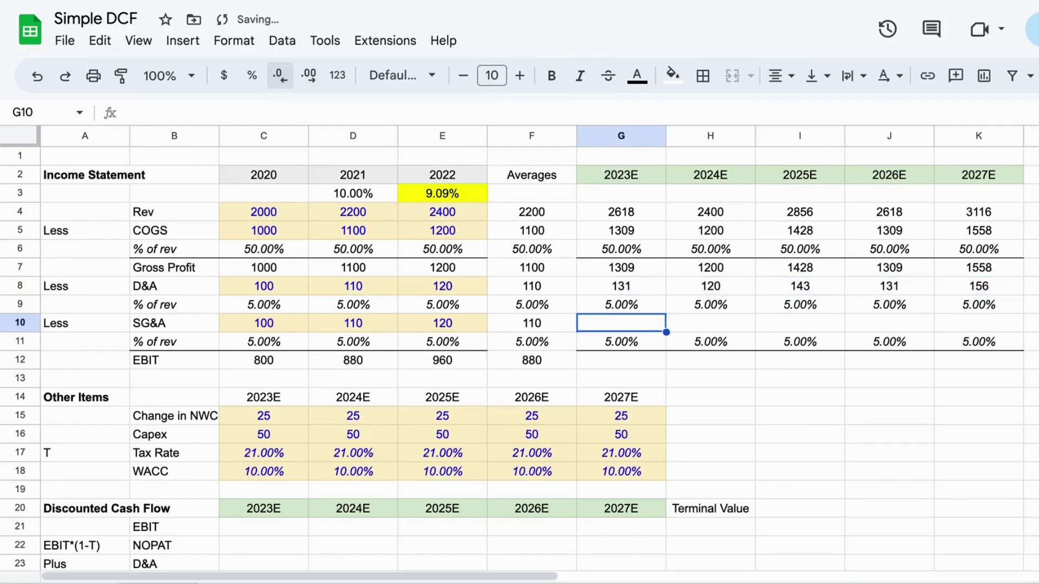
pyautogui.write('=')
pyautogui.press('Up')
pyautogui.press('Up')
pyautogui.press('Up')
pyautogui.press('Up')
pyautogui.press('Up')
pyautogui.press('Up')
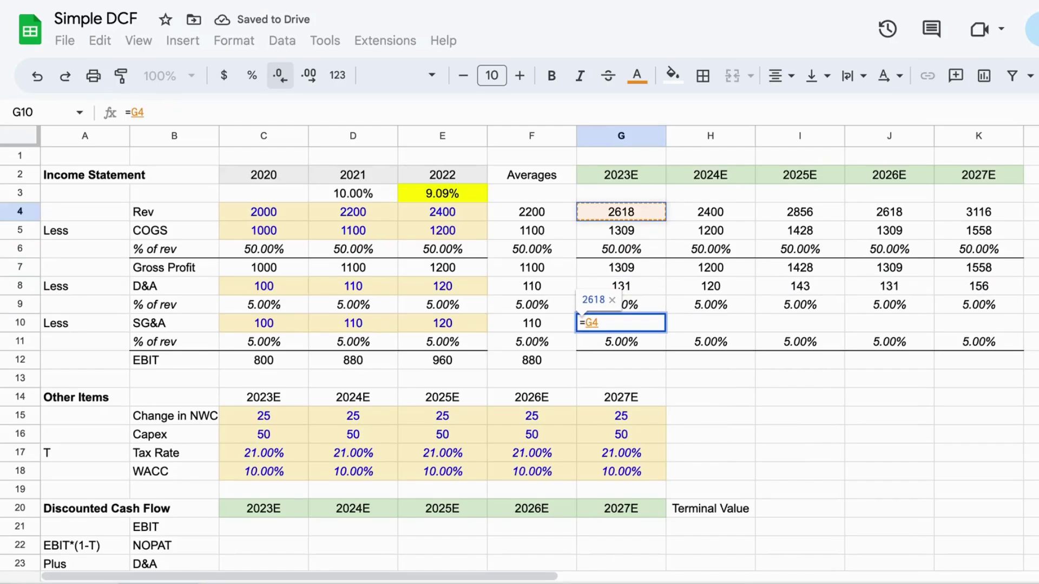
pyautogui.write('*')
pyautogui.press('Down')
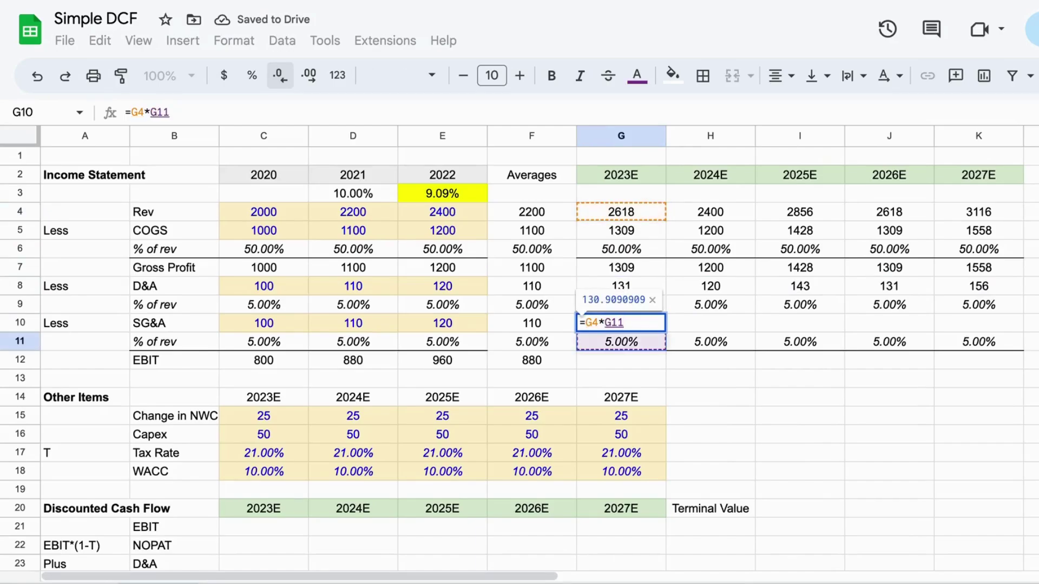
pyautogui.press('Return')
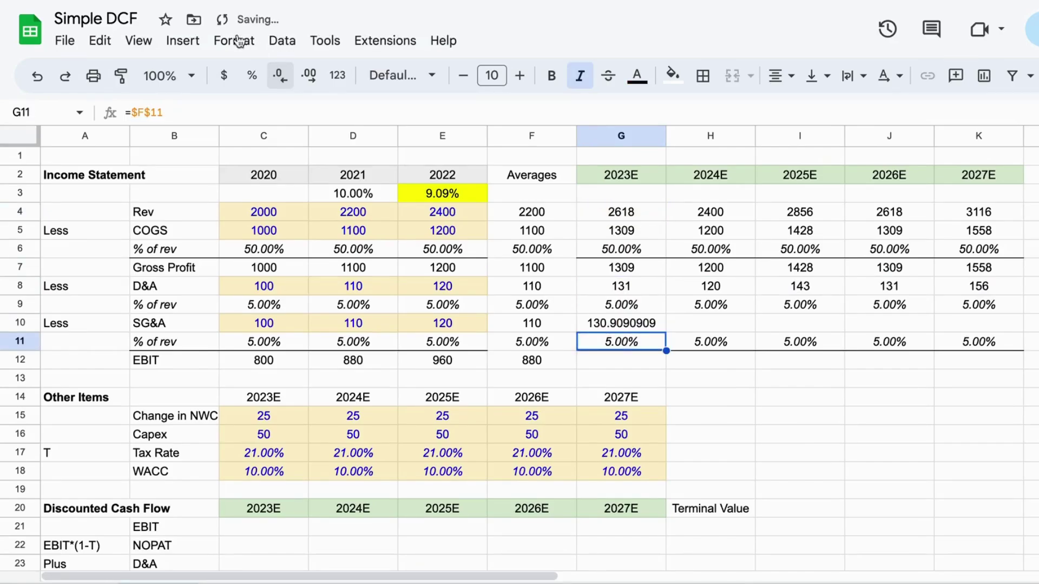
pyautogui.click(278, 76)
pyautogui.click(279, 75)
pyautogui.press('Up')
pyautogui.press('Down')
pyautogui.click(528, 250)
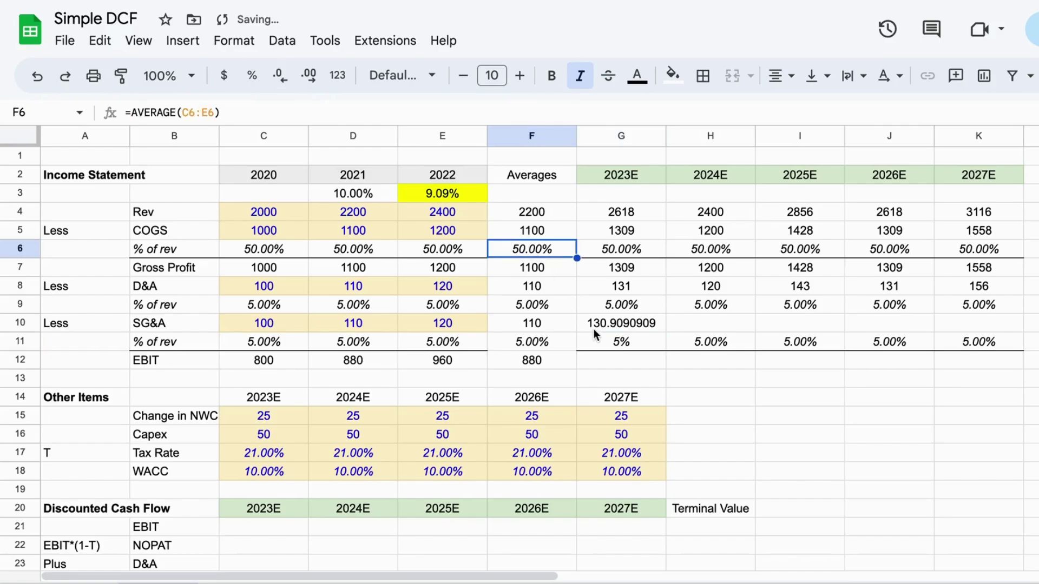
pyautogui.click(593, 329)
pyautogui.click(599, 347)
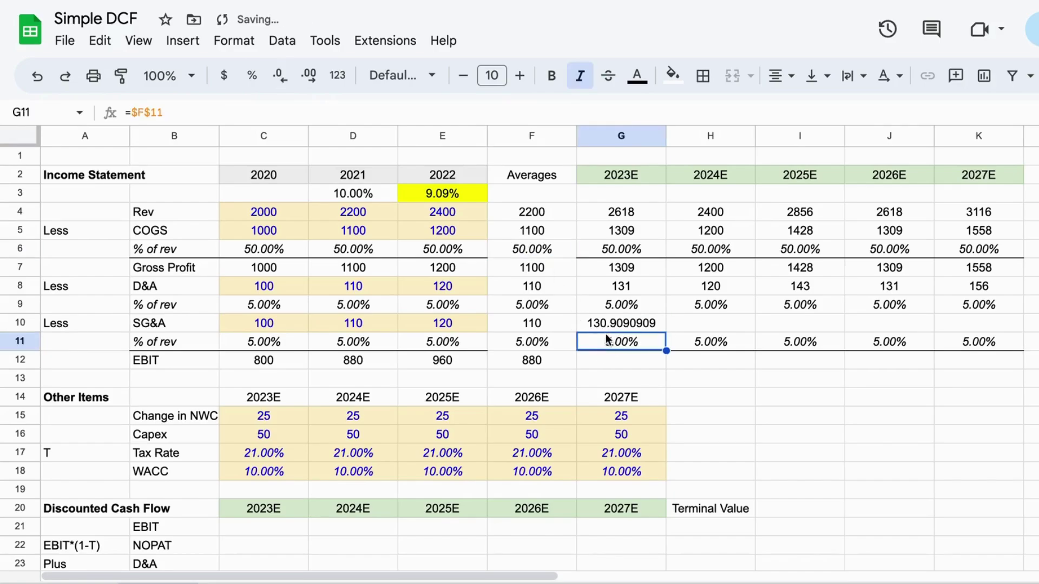
# Step: Reduce the decimals of the 2023E SG&A in G10 to a whole number
pyautogui.click(606, 321)
pyautogui.click(281, 76)
pyautogui.click(281, 77)
pyautogui.click(280, 76)
pyautogui.click(281, 76)
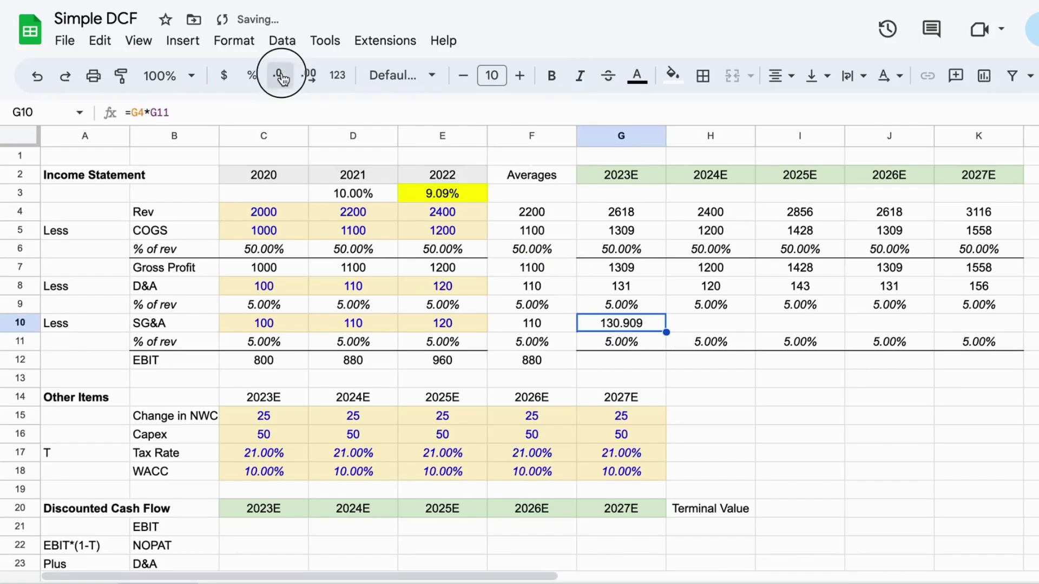
pyautogui.click(280, 77)
pyautogui.click(280, 76)
pyautogui.click(280, 76)
# Step: Fill the 2023E SG&A formula across to 2027E (G10:K10)
pyautogui.click(725, 323)
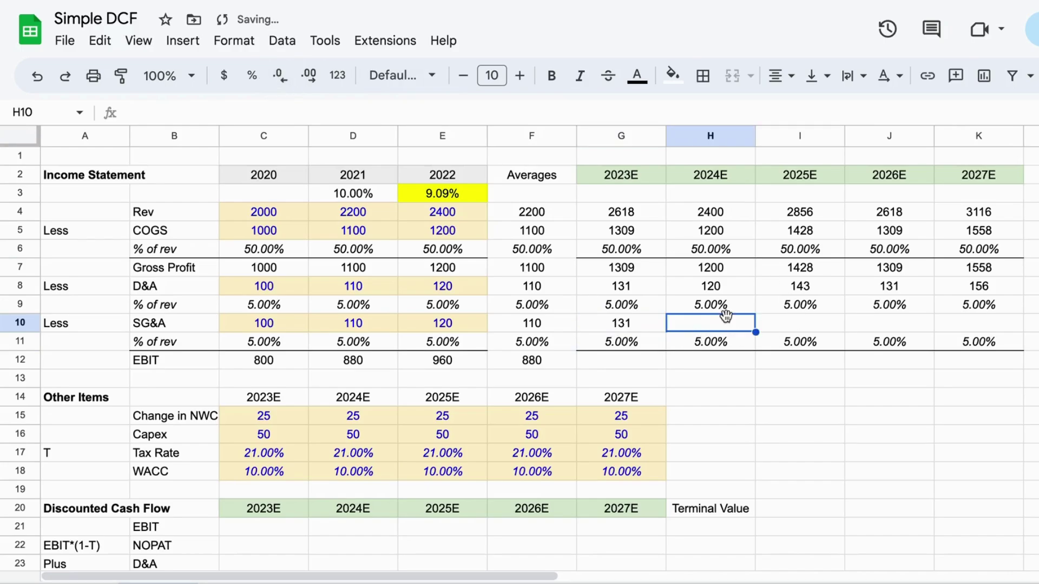
pyautogui.moveTo(622, 323); pyautogui.dragTo(1001, 325)
pyautogui.hotkey('ctrl', 'r')
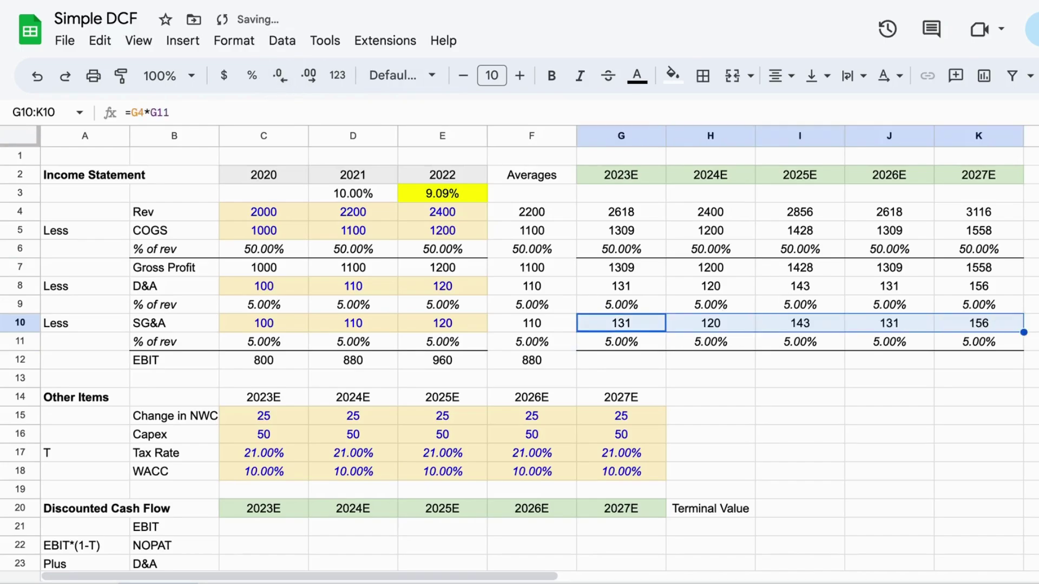
# Step: Copy the 2022 EBIT formula from E12 into the projected years 2023E to 2027E (G12:K12)
pyautogui.click(621, 360)
pyautogui.click(531, 360)
pyautogui.click(621, 360)
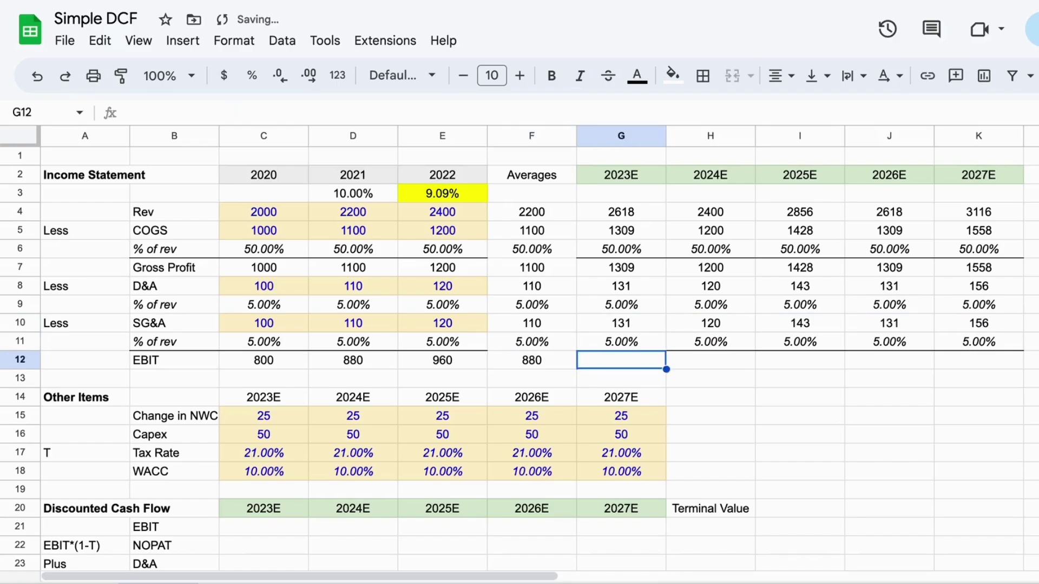
pyautogui.click(532, 360)
pyautogui.click(442, 360)
pyautogui.hotkey('ctrl', 'c')
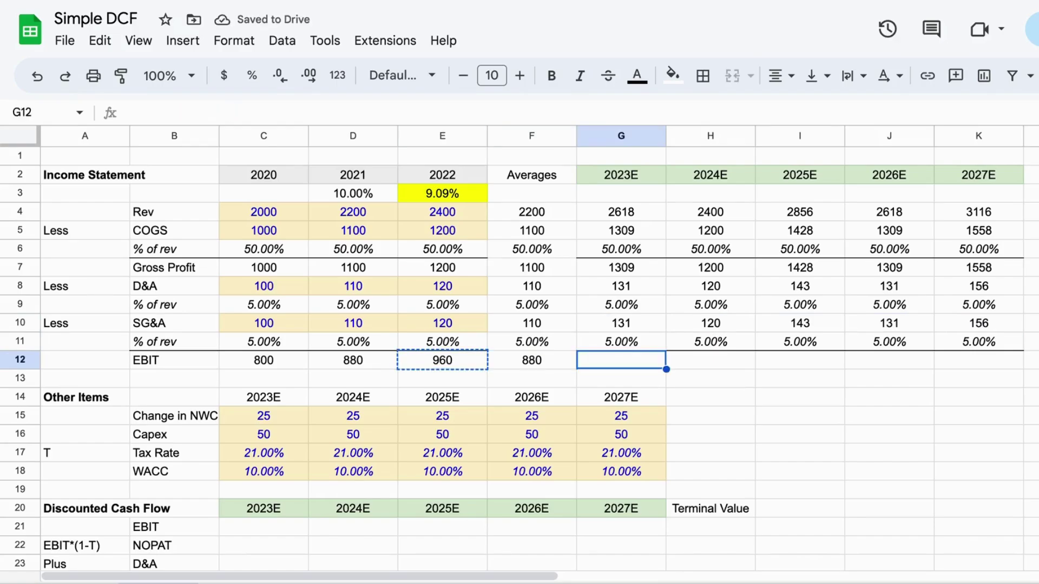
pyautogui.moveTo(621, 359); pyautogui.dragTo(1023, 365)
pyautogui.hotkey('ctrl', 'v')
pyautogui.click(710, 360)
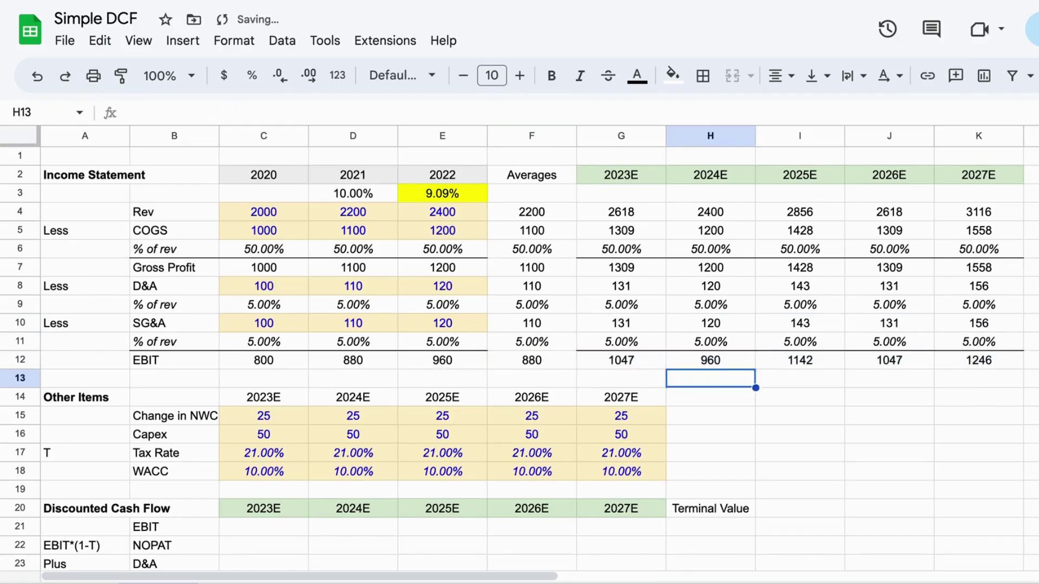
# Step: Check the copied EBIT formulas in the projected columns of row 12
pyautogui.click(621, 360)
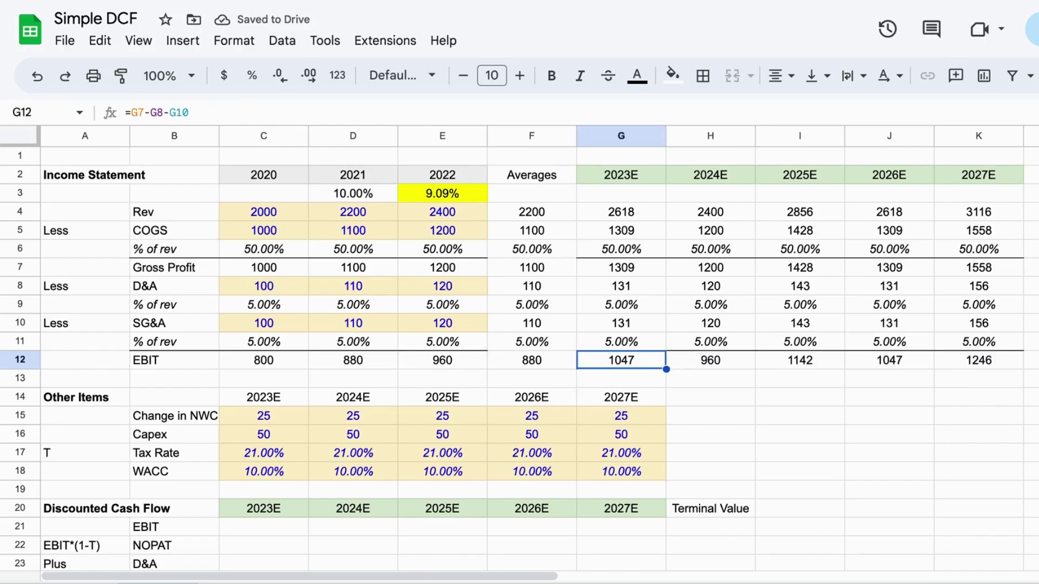
pyautogui.press('Down')
pyautogui.press('Up')
pyautogui.press('Down')
pyautogui.press('Right')
pyautogui.press('Up')
pyautogui.press('Left')
pyautogui.press('Right')
pyautogui.press('Right')
pyautogui.press('Right')
pyautogui.press('Right')
pyautogui.press('Right')
pyautogui.press('Left')
pyautogui.press('Left')
pyautogui.press('Right')
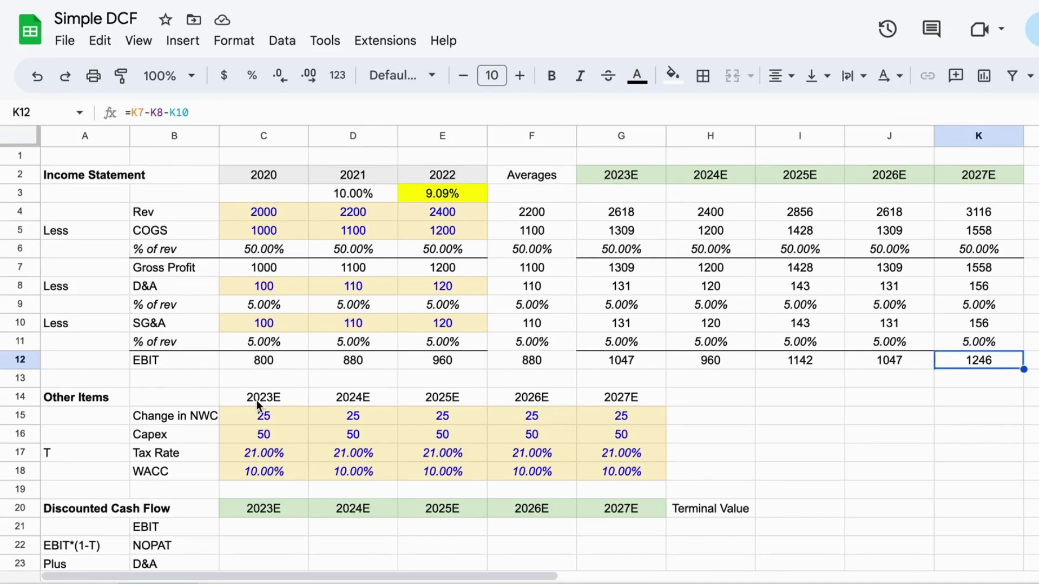
# Step: Examine the Discounted Cash Flow section's rows and the projected EBIT range G12:K12 that feeds it
pyautogui.scroll(-2, 257, 400)
pyautogui.click(224, 401)
pyautogui.keyDown('shift'); pyautogui.click(594, 524); pyautogui.keyUp('shift')
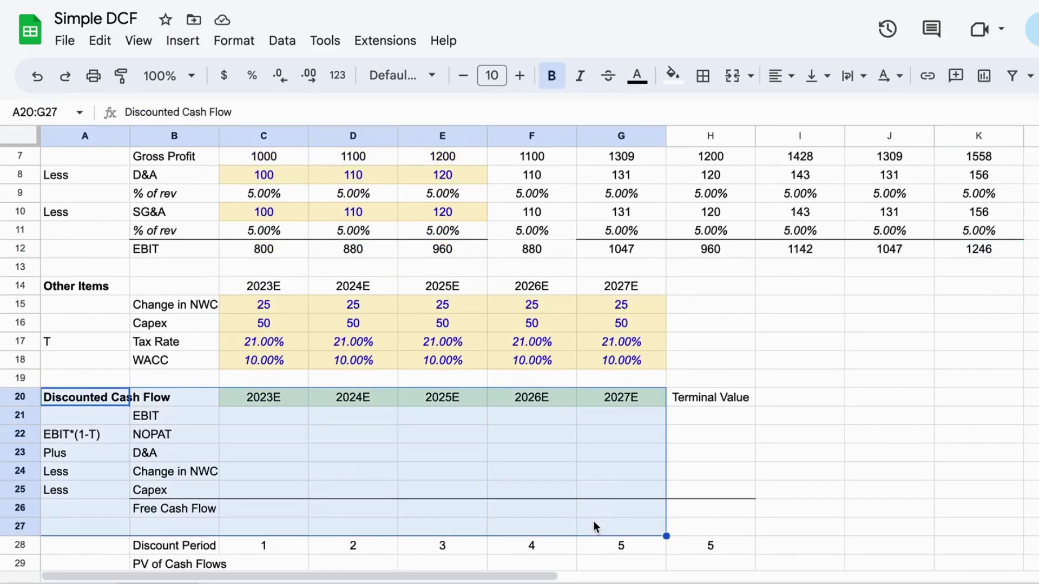
pyautogui.scroll(2, 842, 436)
pyautogui.scroll(-3, 842, 436)
pyautogui.scroll(1, 843, 436)
pyautogui.moveTo(616, 254); pyautogui.dragTo(969, 255)
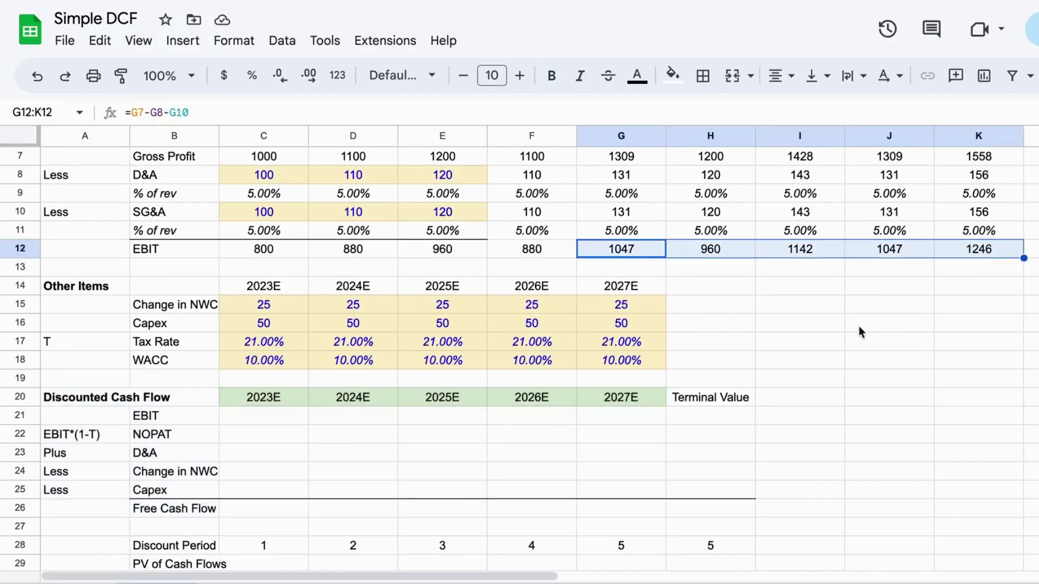
# Step: Link the 2023E EBIT in C21 to the projected EBIT in G12 and fill the formula across to 2027E (G21)
pyautogui.scroll(-2, 797, 359)
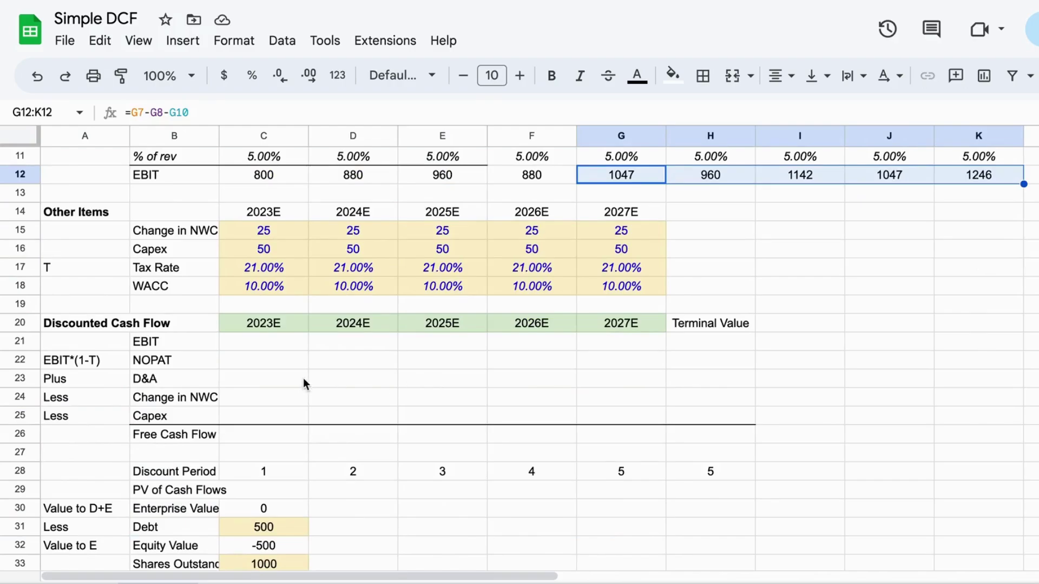
pyautogui.click(268, 342)
pyautogui.write('=')
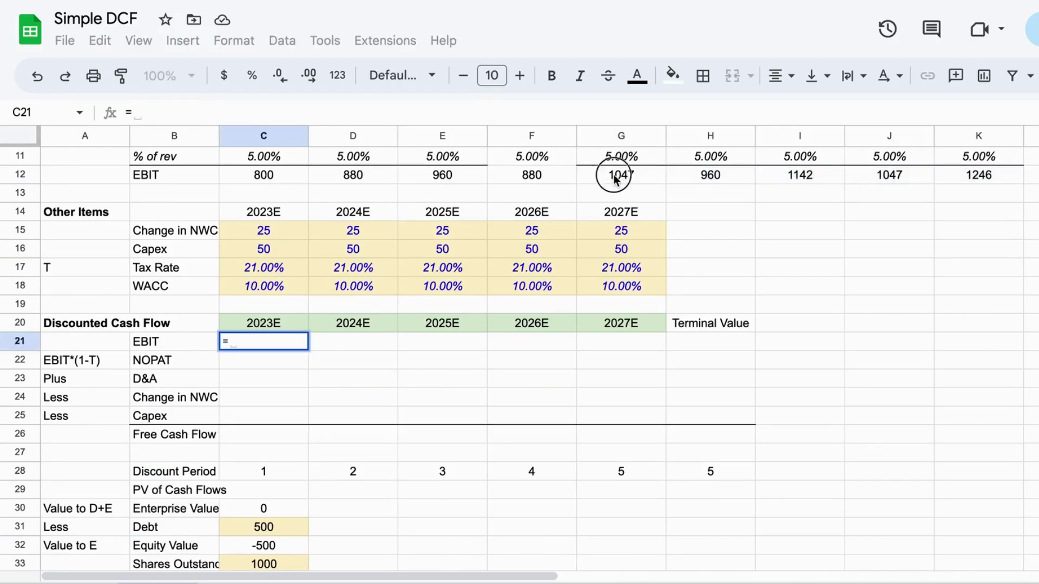
pyautogui.click(614, 174)
pyautogui.press('Return')
pyautogui.moveTo(263, 341); pyautogui.dragTo(621, 341)
pyautogui.hotkey('ctrl', 'r')
# Step: Check the linked EBIT values in row 21 and the Terminal Value column beside them
pyautogui.click(352, 341)
pyautogui.press('Right')
pyautogui.press('Right')
pyautogui.press('Right')
pyautogui.press('Up')
pyautogui.press('Right')
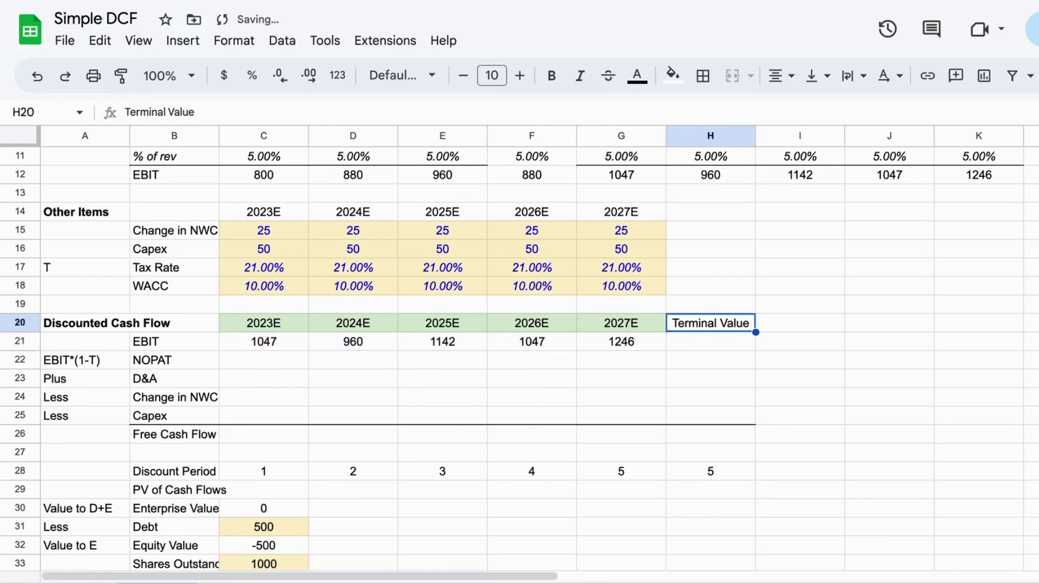
pyautogui.press('Down')
pyautogui.press('Down')
# Step: Examine the NOPAT row, its EBIT*(1-T) definition in A22 and the EBIT line that feeds it
pyautogui.click(197, 362)
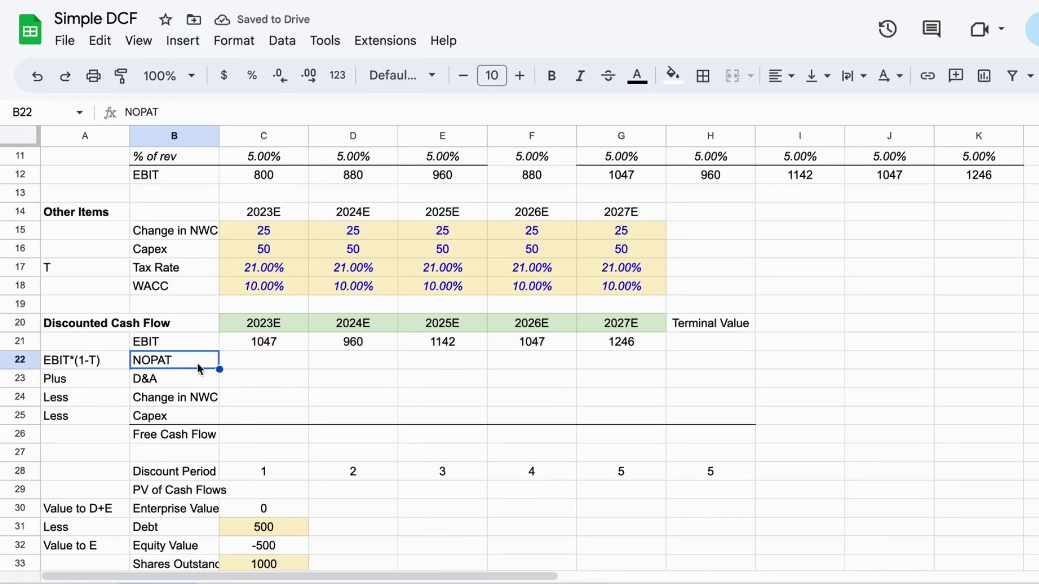
pyautogui.click(228, 363)
pyautogui.click(152, 349)
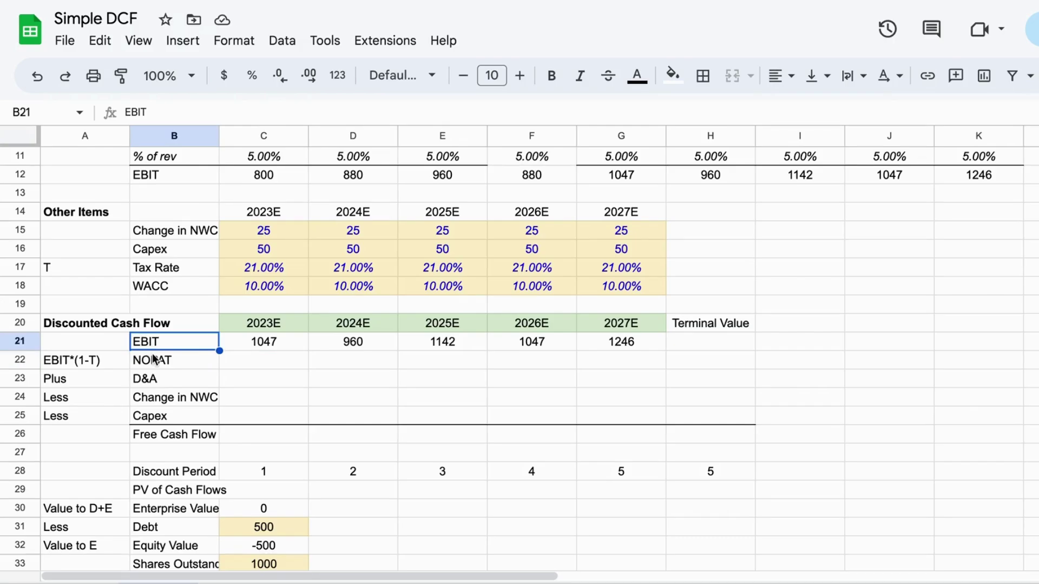
pyautogui.press('Down')
pyautogui.press('Right')
pyautogui.press('Left')
pyautogui.press('Left')
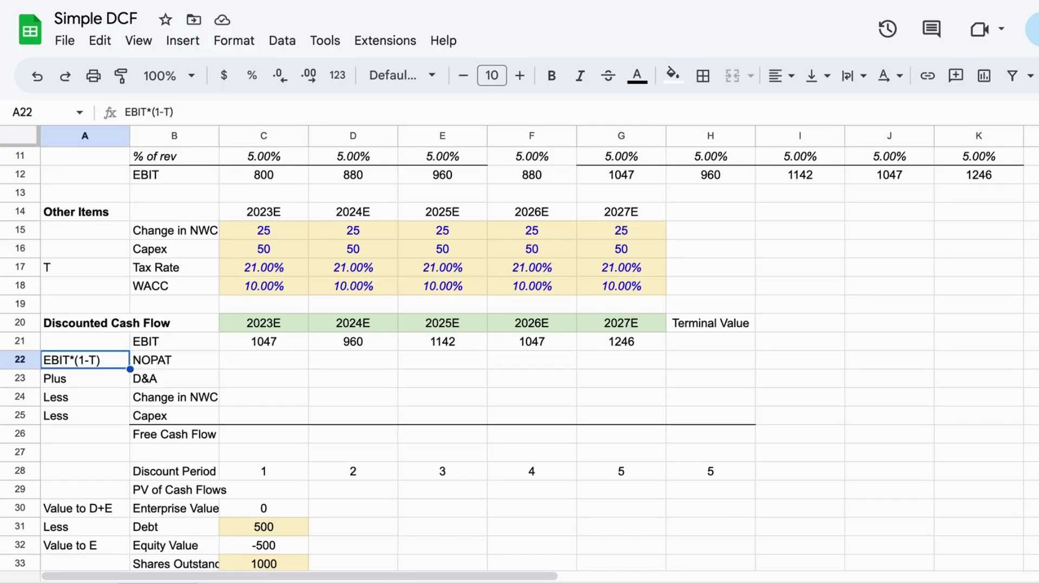
pyautogui.press('Right')
pyautogui.press('Right')
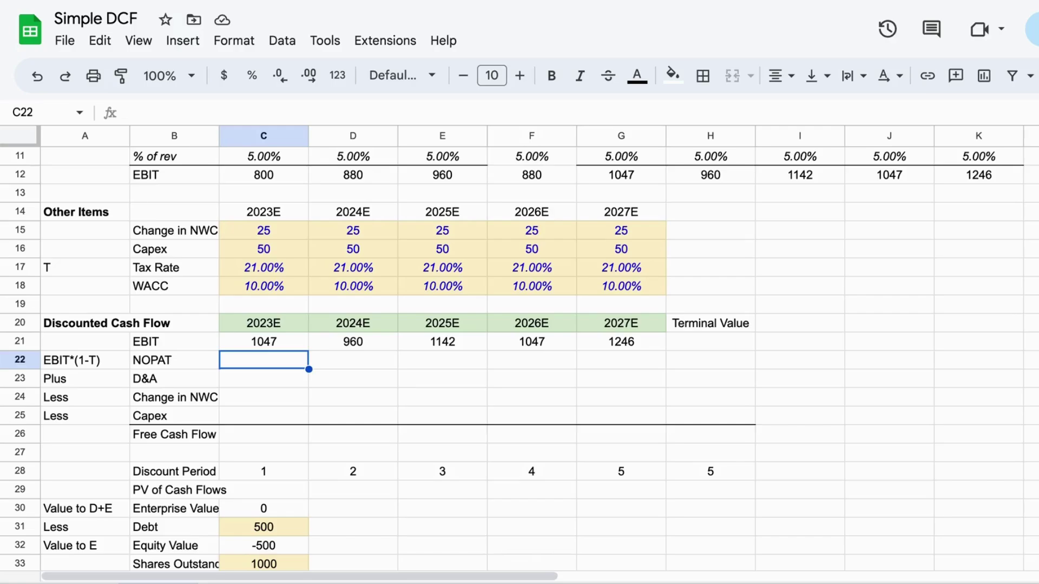
pyautogui.press('Right')
pyautogui.press('Down')
pyautogui.press('Left')
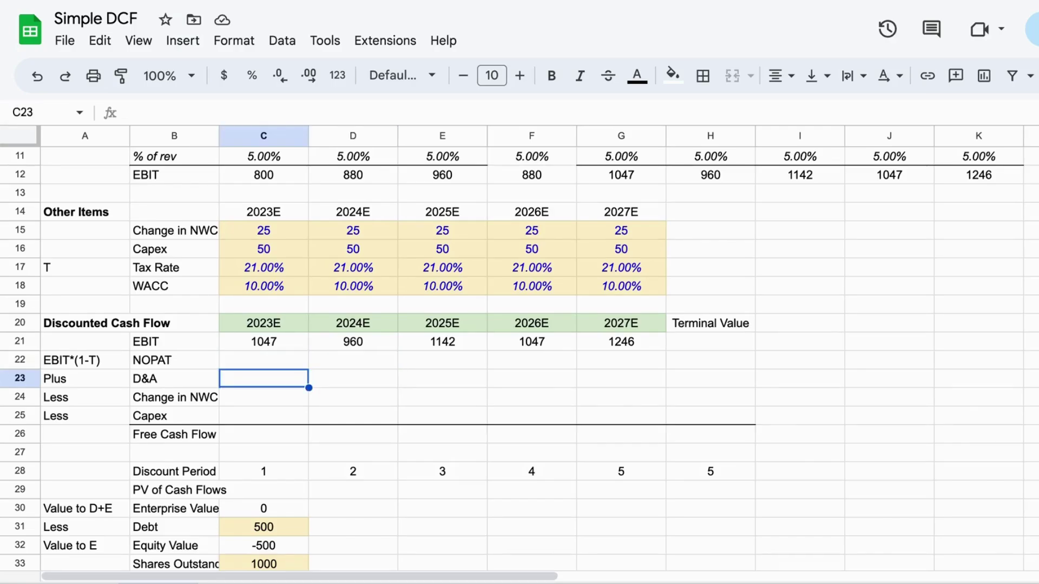
pyautogui.press('Up')
pyautogui.press('Right')
pyautogui.press('Down')
pyautogui.press('Left')
pyautogui.press('Up')
# Step: Calculate the 2023E NOPAT in C22 from EBIT and the tax rate with =C21*(1-C17)
pyautogui.write('=')
pyautogui.press('Up')
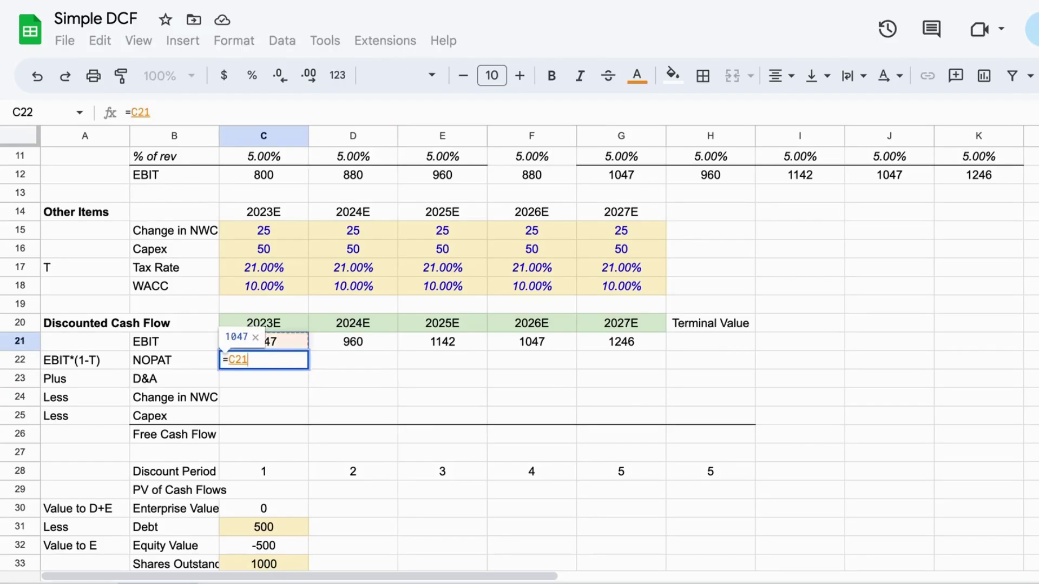
pyautogui.write('*(')
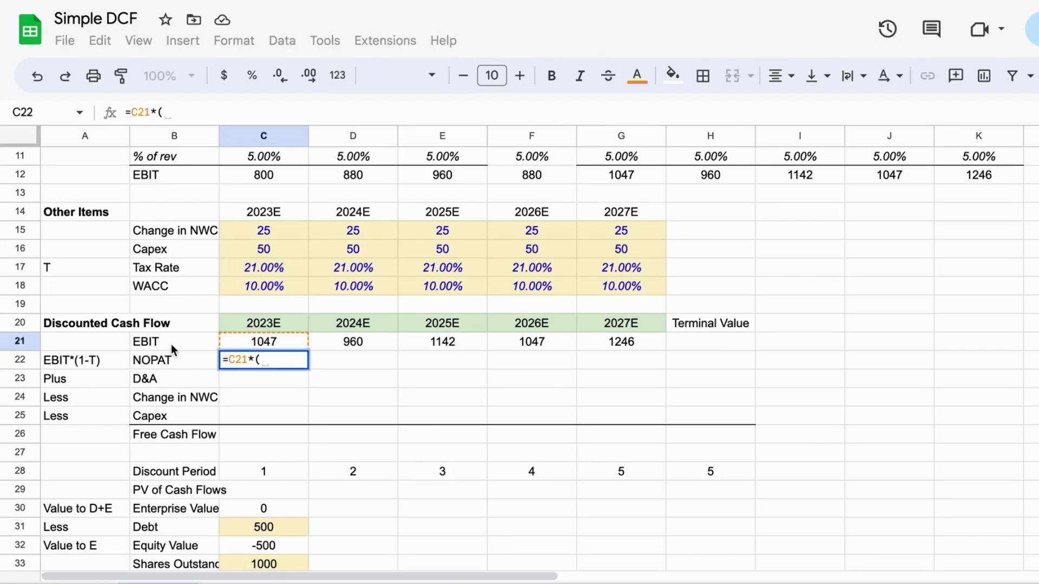
pyautogui.write('1-')
pyautogui.click(268, 269)
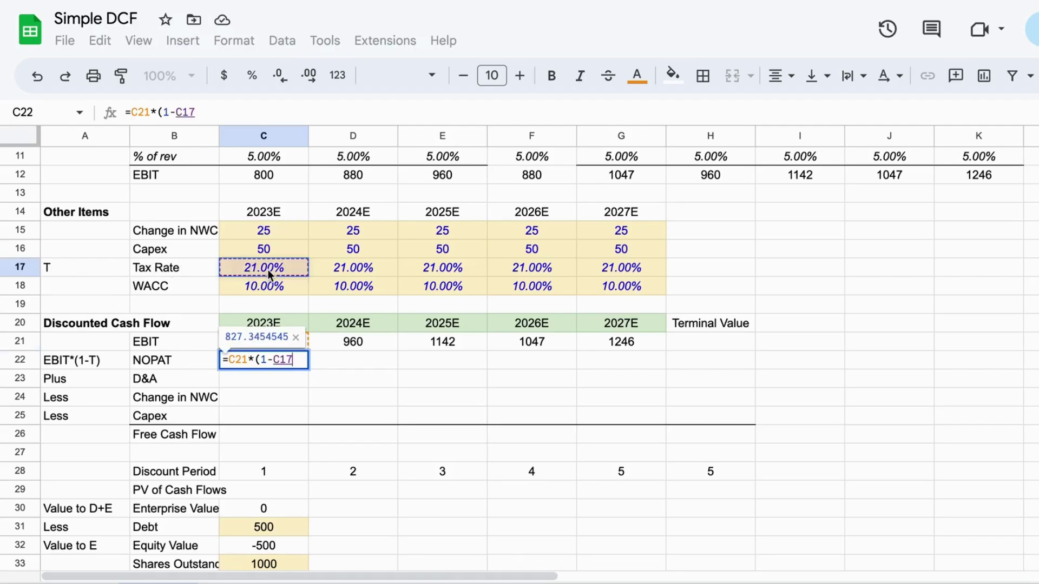
pyautogui.press('Return')
# Step: Format the 2023E NOPAT in C22 to show no decimal places
pyautogui.click(263, 360)
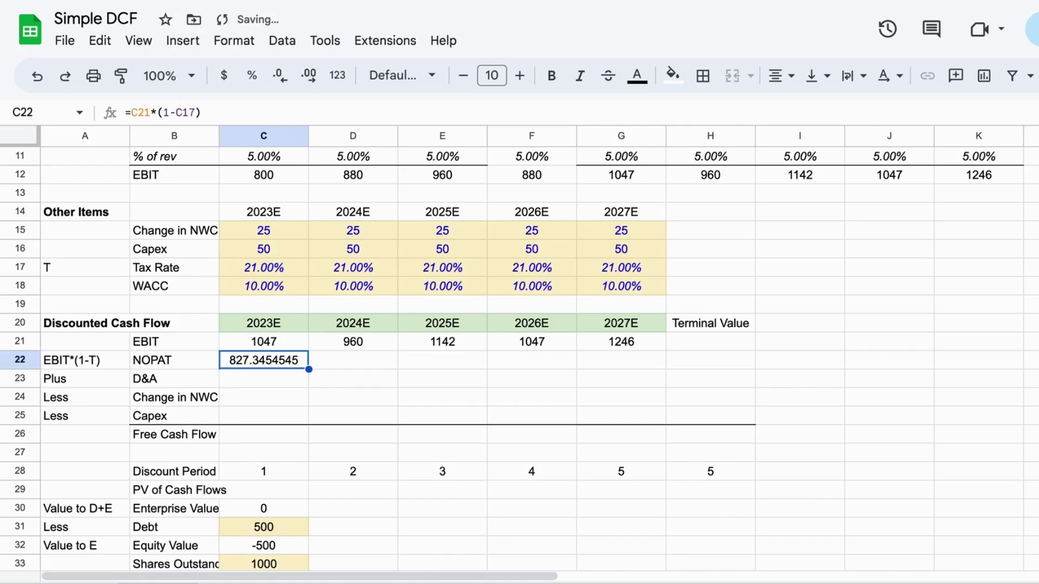
pyautogui.click(287, 76)
pyautogui.click(286, 76)
pyautogui.click(287, 76)
pyautogui.click(286, 76)
pyautogui.click(287, 76)
pyautogui.click(287, 76)
pyautogui.click(287, 76)
# Step: Fill the 2023E NOPAT formula from C22 across to 2027E (G22)
pyautogui.hotkey('shift', 'Right')
pyautogui.hotkey('shift', 'Right')
pyautogui.hotkey('shift', 'Right')
pyautogui.hotkey('shift', 'Right')
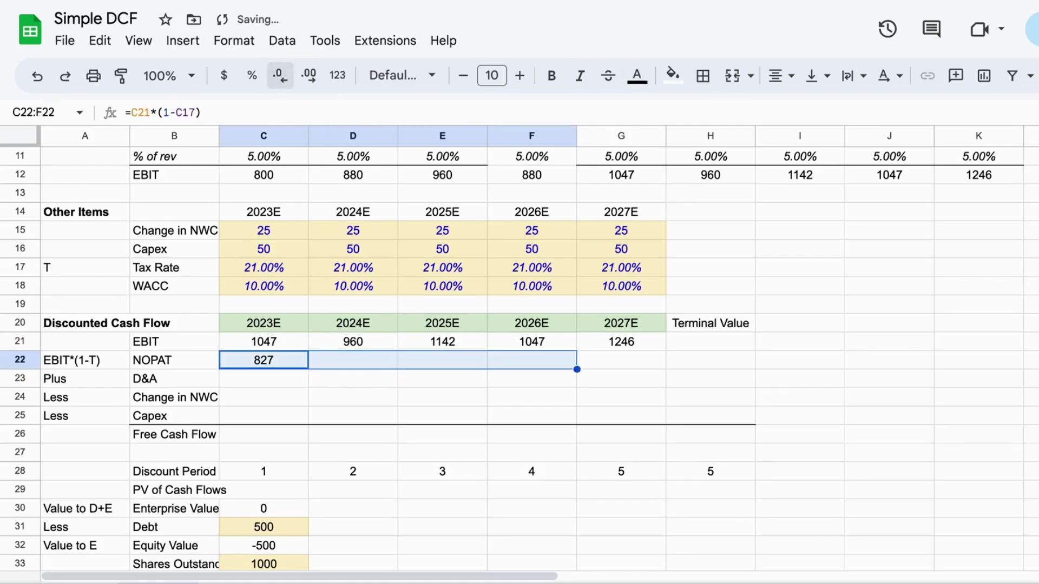
pyautogui.hotkey('ctrl', 'r')
# Step: Link the 2023E D&A in C23 to the income statement's G8 and fill the formula across to 2027E (G23)
pyautogui.press('Down')
pyautogui.press('Left')
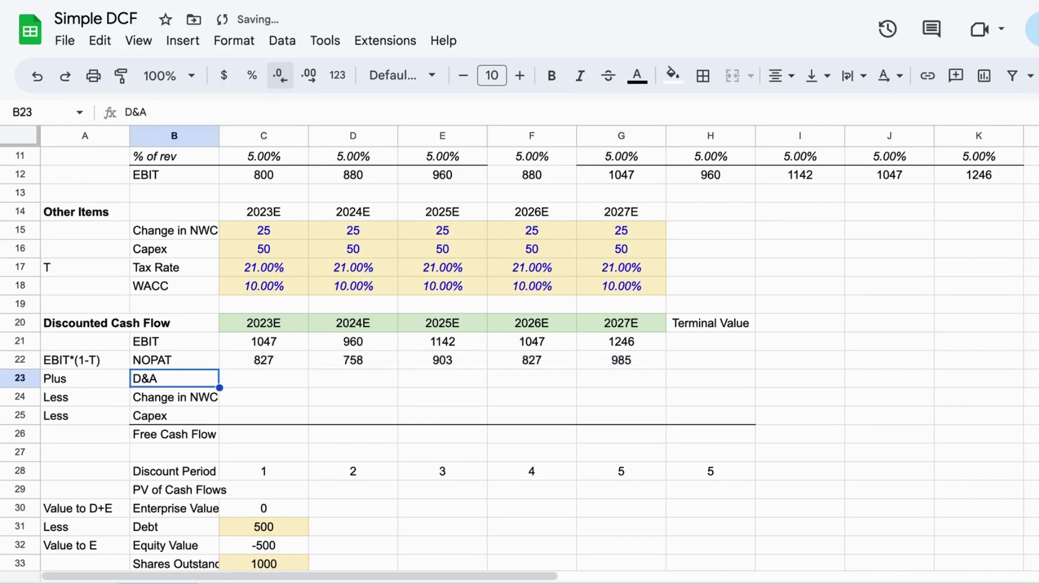
pyautogui.press('Right')
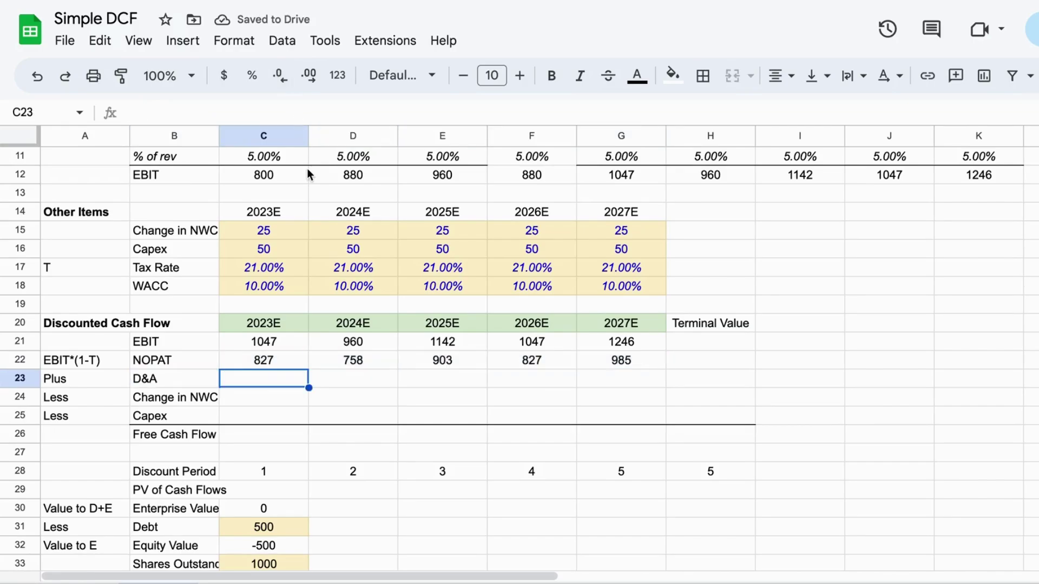
pyautogui.scroll(1, 306, 168)
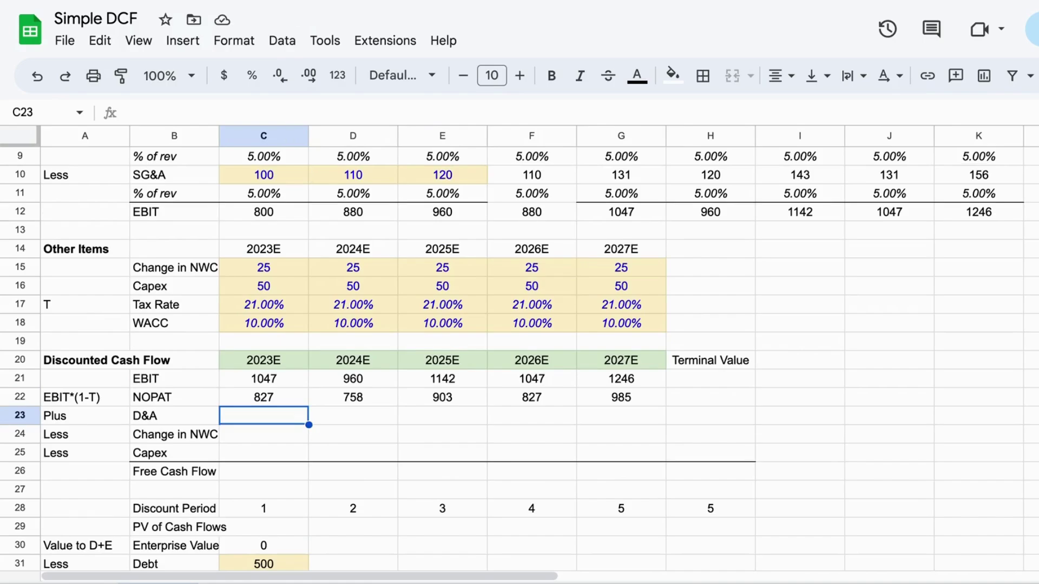
pyautogui.write('=')
pyautogui.scroll(4, 524, 195)
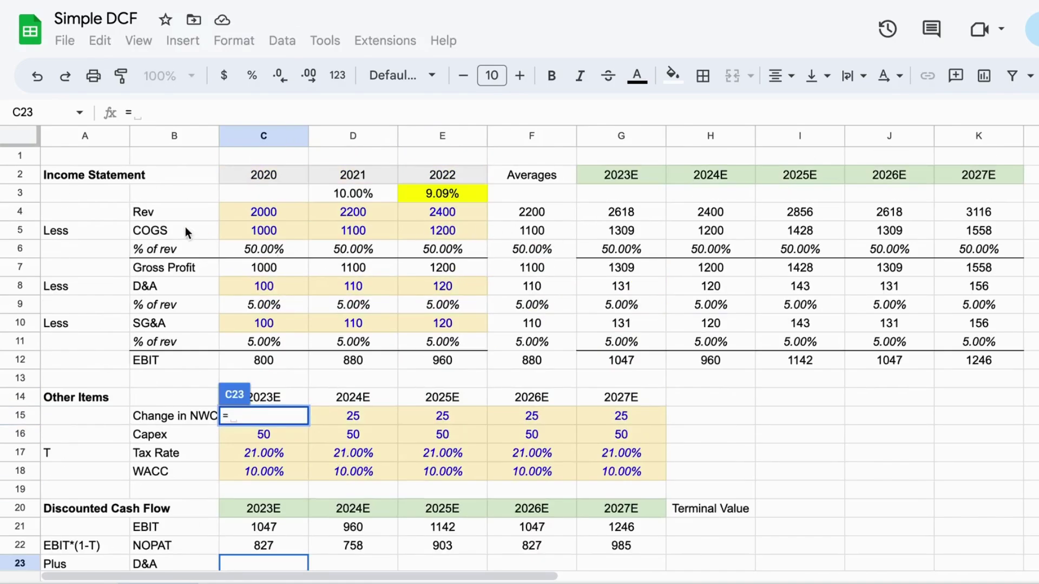
pyautogui.click(603, 287)
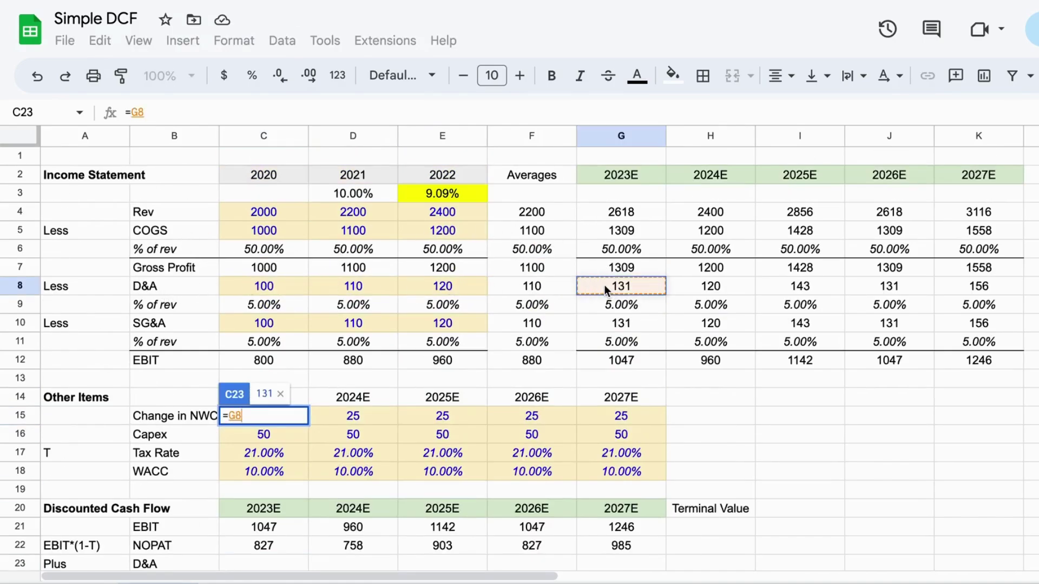
pyautogui.press('Return')
pyautogui.moveTo(263, 527); pyautogui.dragTo(621, 527)
pyautogui.hotkey('ctrl', 'r')
pyautogui.scroll(-3, 593, 298)
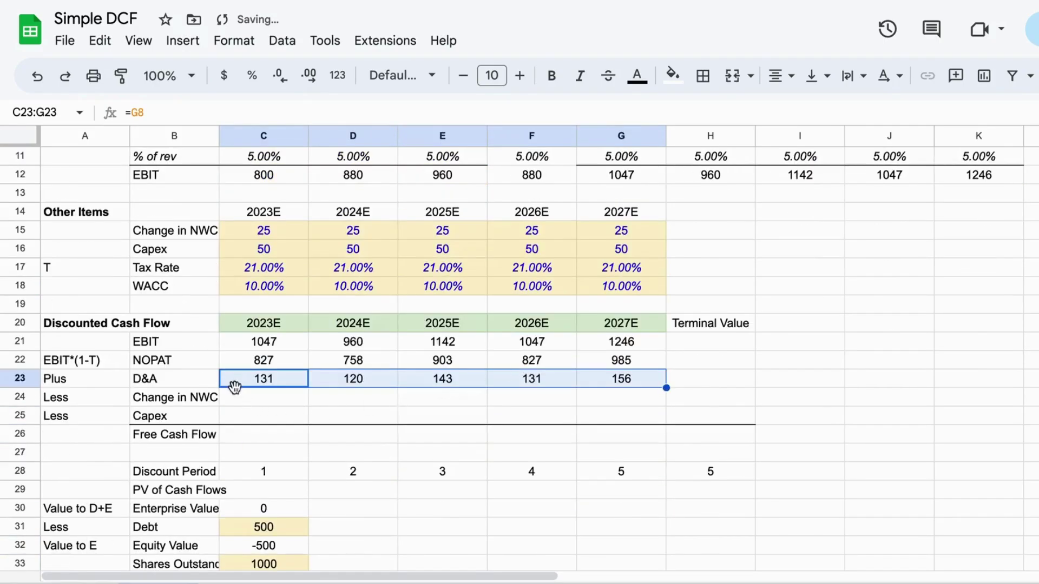
# Step: Link the 2023E Change in NWC in C24 to C15 and fill the formula across to 2027E (G24)
pyautogui.click(254, 399)
pyautogui.write('=')
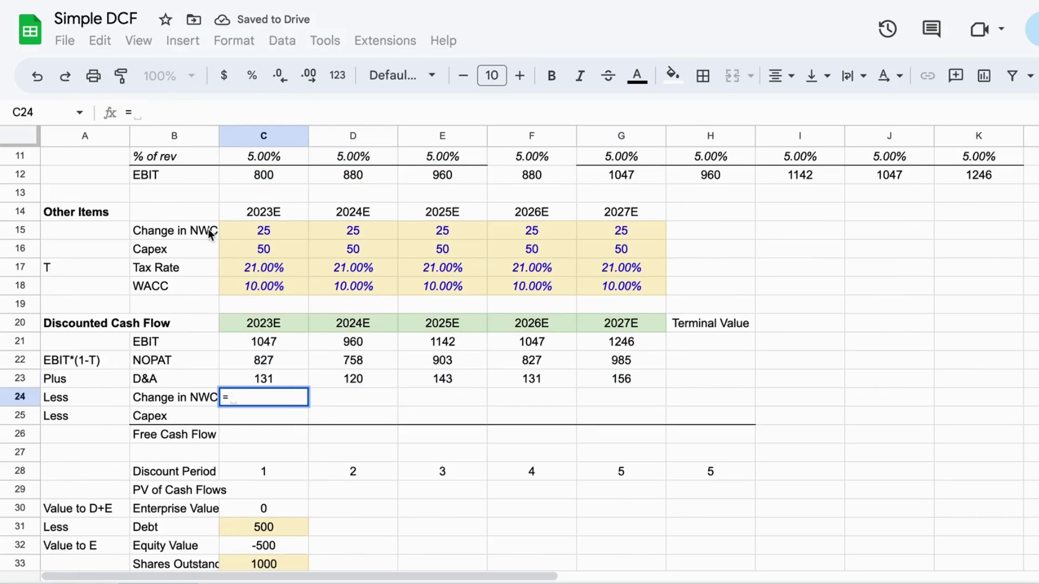
pyautogui.click(263, 229)
pyautogui.press('Return')
pyautogui.moveTo(264, 397); pyautogui.dragTo(621, 397)
pyautogui.hotkey('ctrl', 'r')
# Step: Link the 2023E Capex in C25 of the Discounted Cash Flow section to C16 in Other Items
pyautogui.click(174, 415)
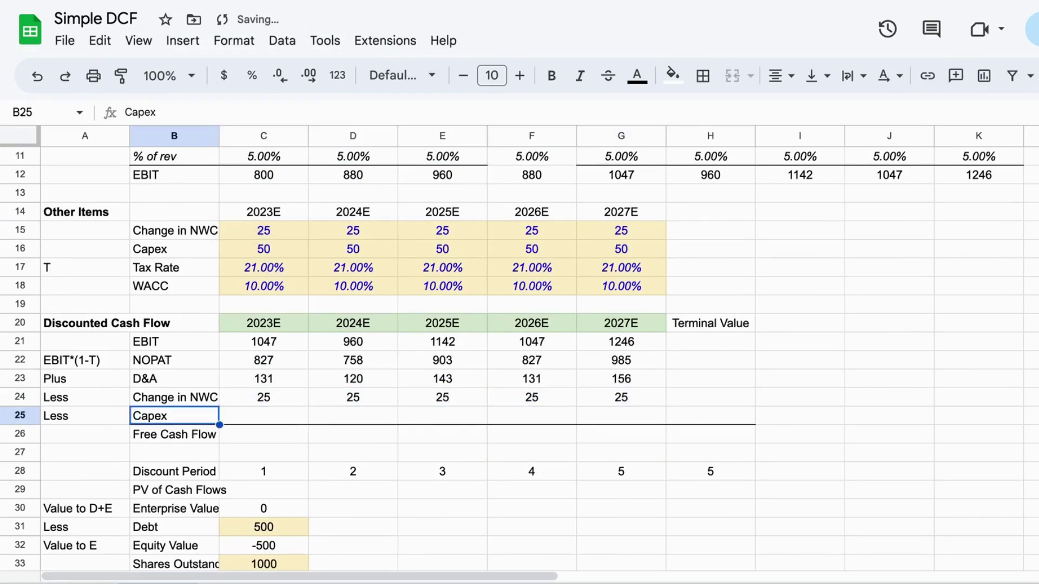
pyautogui.click(264, 416)
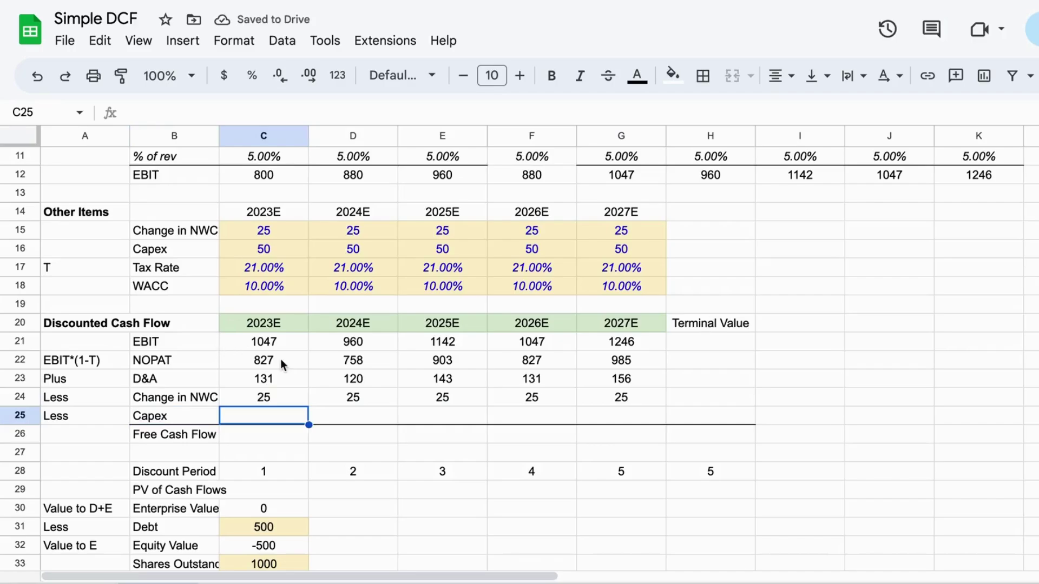
pyautogui.write('=')
pyautogui.click(256, 252)
pyautogui.press('Return')
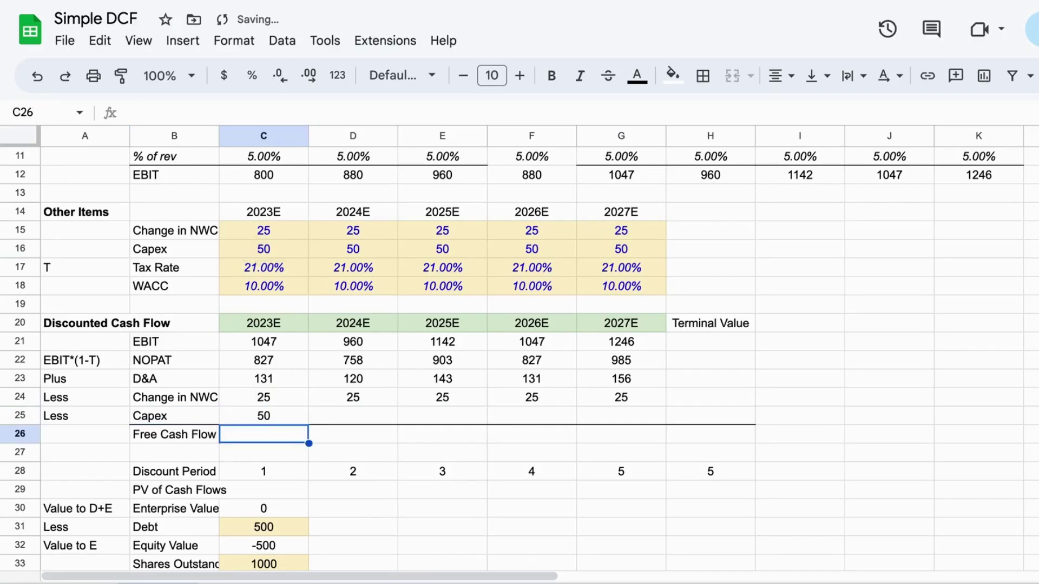
# Step: Fill the 2023E Capex formula from C25 across to 2027E (G25)
pyautogui.press('Up')
pyautogui.hotkey('shift', 'Right')
pyautogui.hotkey('shift', 'Right')
pyautogui.hotkey('shift', 'Right')
pyautogui.hotkey('shift', 'Right')
pyautogui.hotkey('ctrl', 'r')
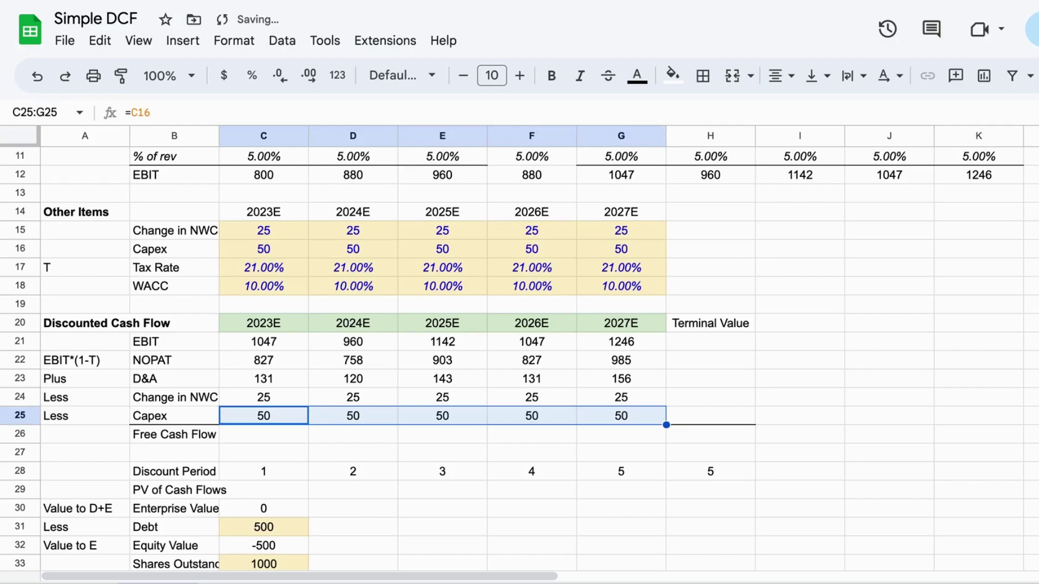
# Step: Review the Plus and Less labels in A23:A25 that define how Free Cash Flow is calculated
pyautogui.press('Down')
pyautogui.press('Down')
pyautogui.press('Up')
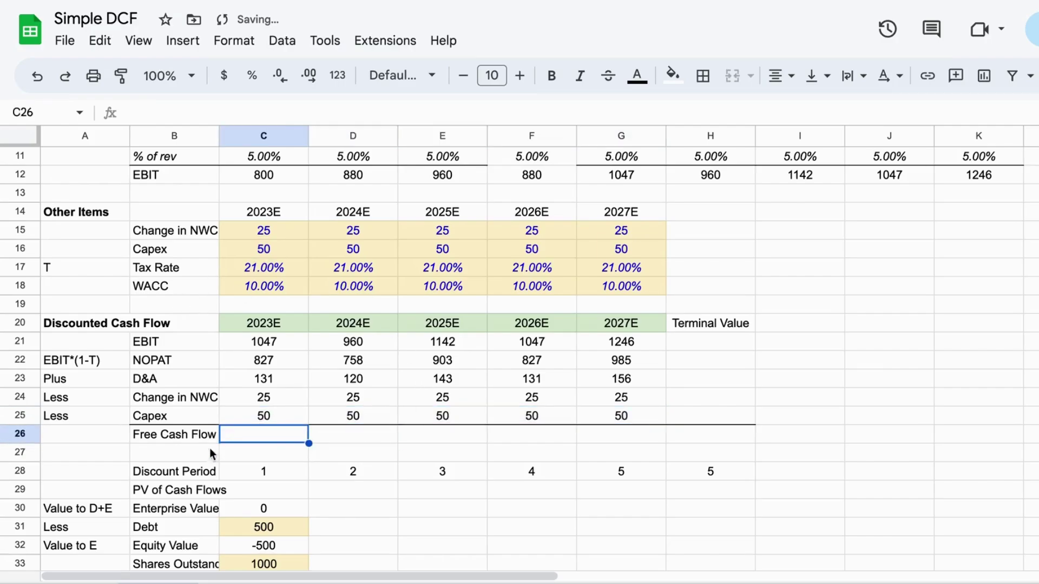
pyautogui.moveTo(75, 413); pyautogui.dragTo(81, 382)
pyautogui.click(270, 434)
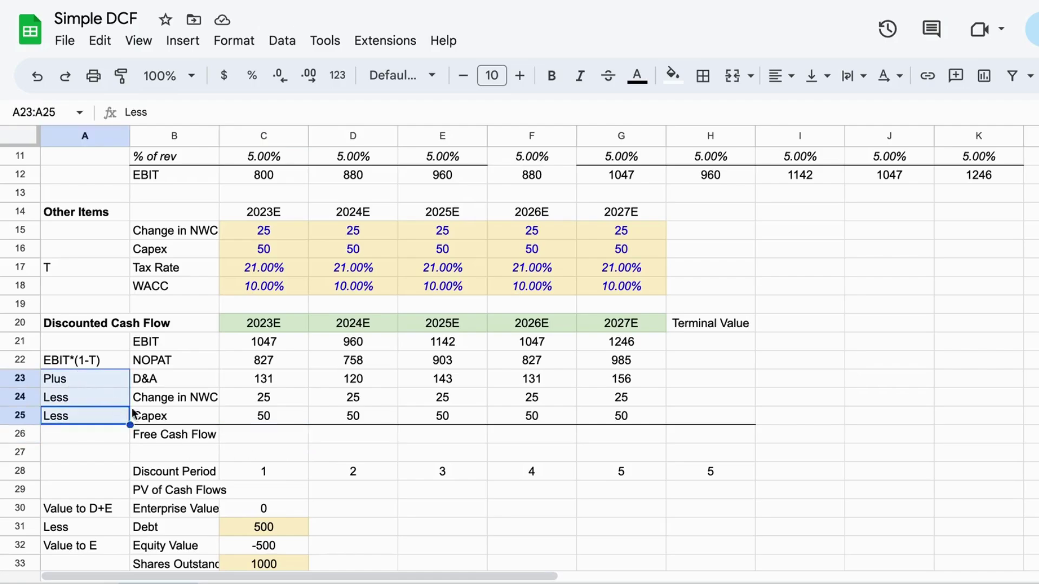
pyautogui.click(188, 438)
pyautogui.click(268, 430)
# Step: Calculate the 2023E Free Cash Flow in C26 with =C22+C23-C24-C25
pyautogui.write('=')
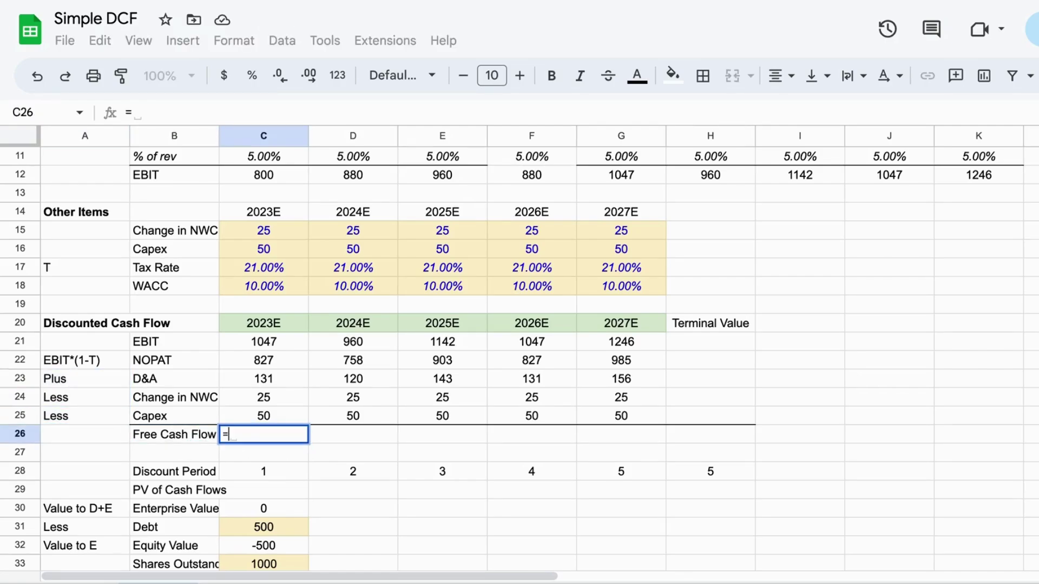
pyautogui.press('Up')
pyautogui.press('Up')
pyautogui.press('Up')
pyautogui.press('Up')
pyautogui.press('Down')
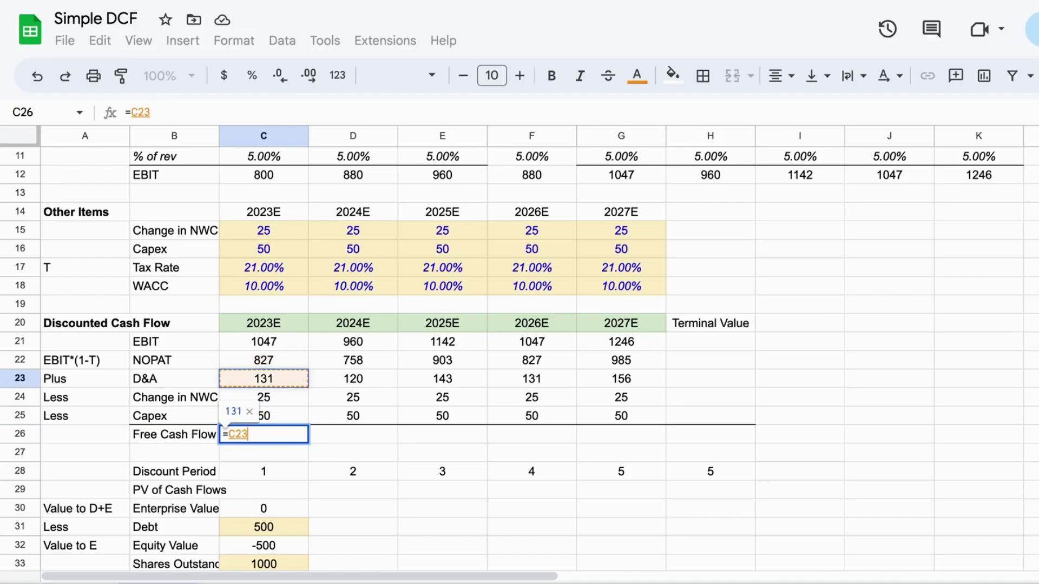
pyautogui.press('Up')
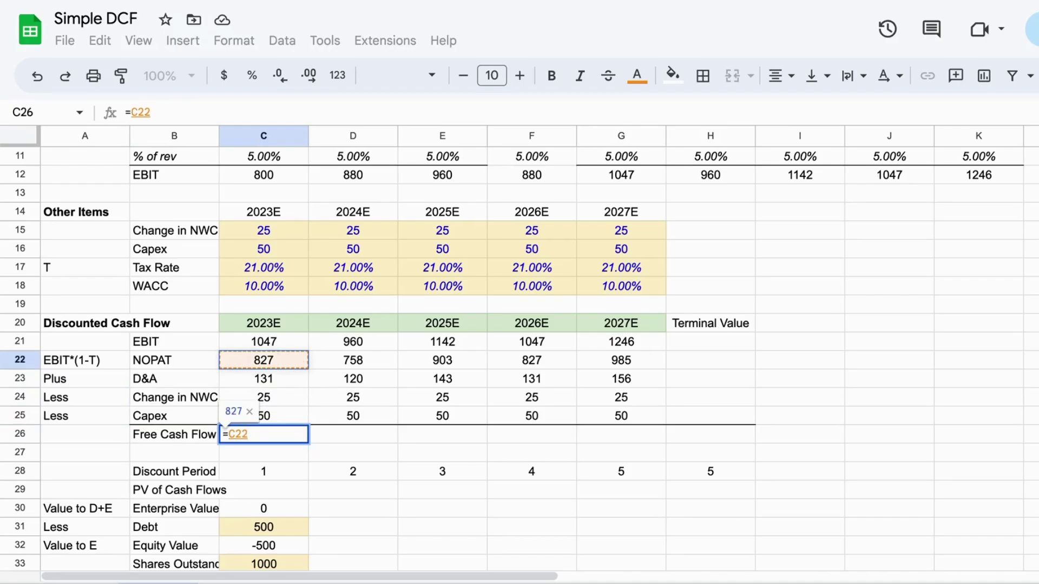
pyautogui.write('+')
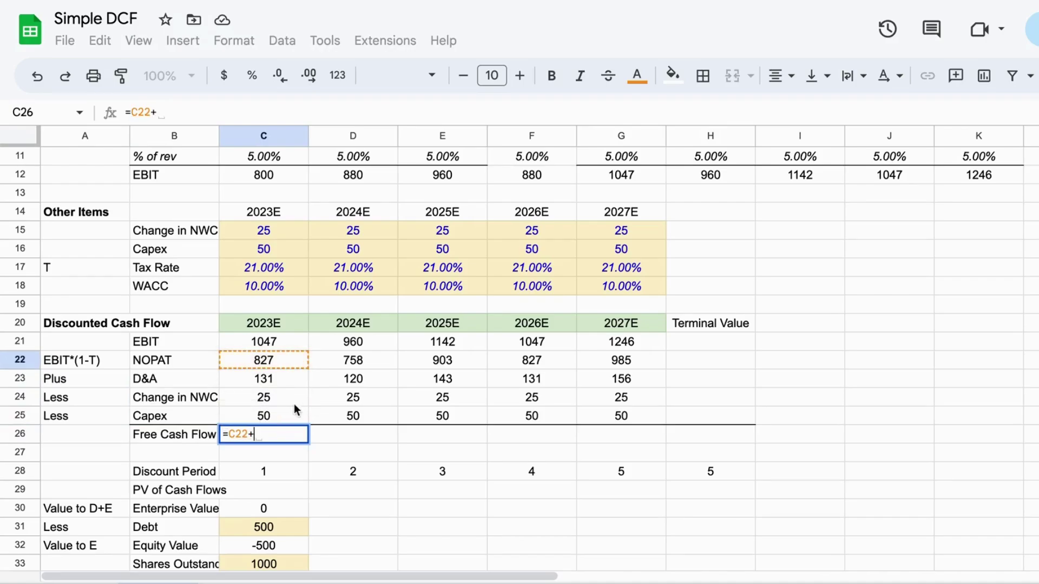
pyautogui.click(265, 377)
pyautogui.write('-')
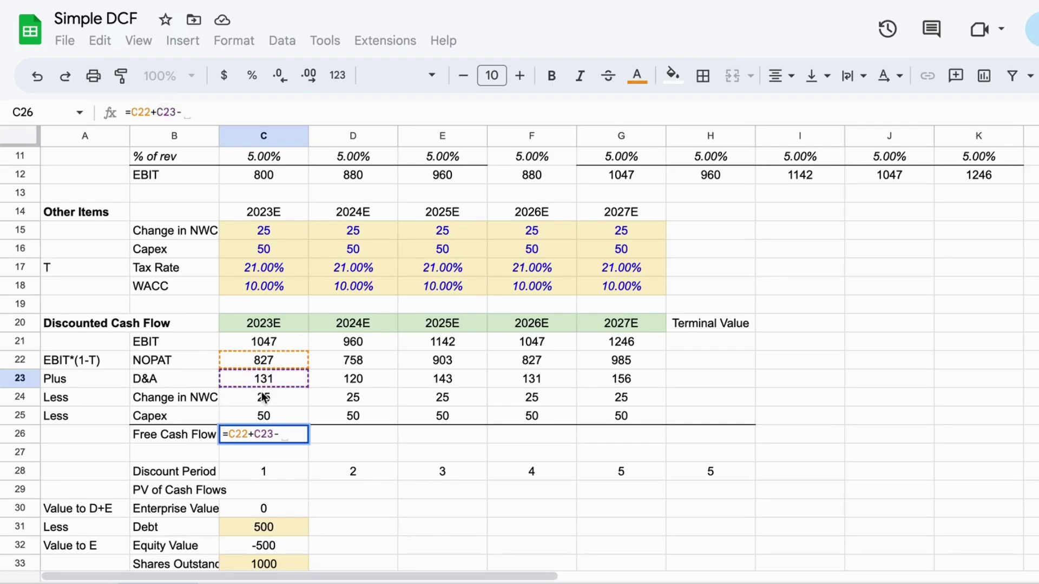
pyautogui.click(263, 398)
pyautogui.write('-')
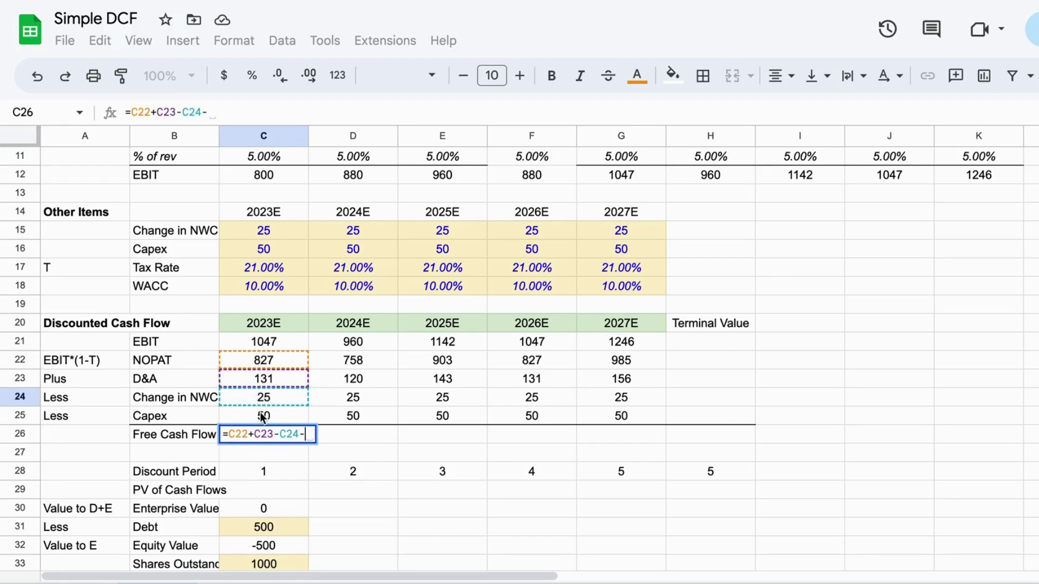
pyautogui.click(263, 417)
pyautogui.press('Return')
# Step: Fill the 2023E Free Cash Flow formula from C26 across to 2027E (G26) and check the copied formulas
pyautogui.press('Up')
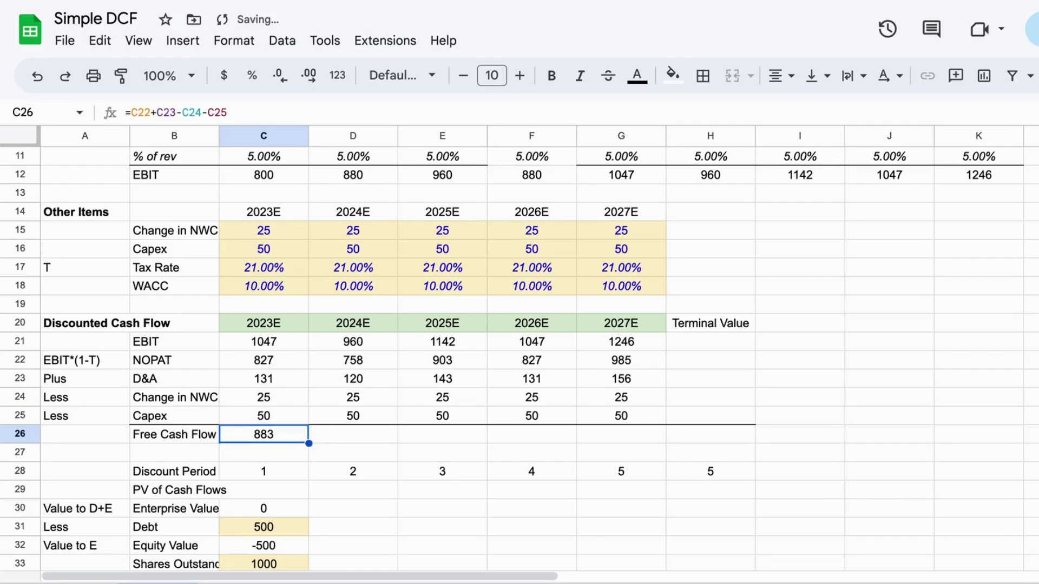
pyautogui.hotkey('shift', 'Right')
pyautogui.press('Down')
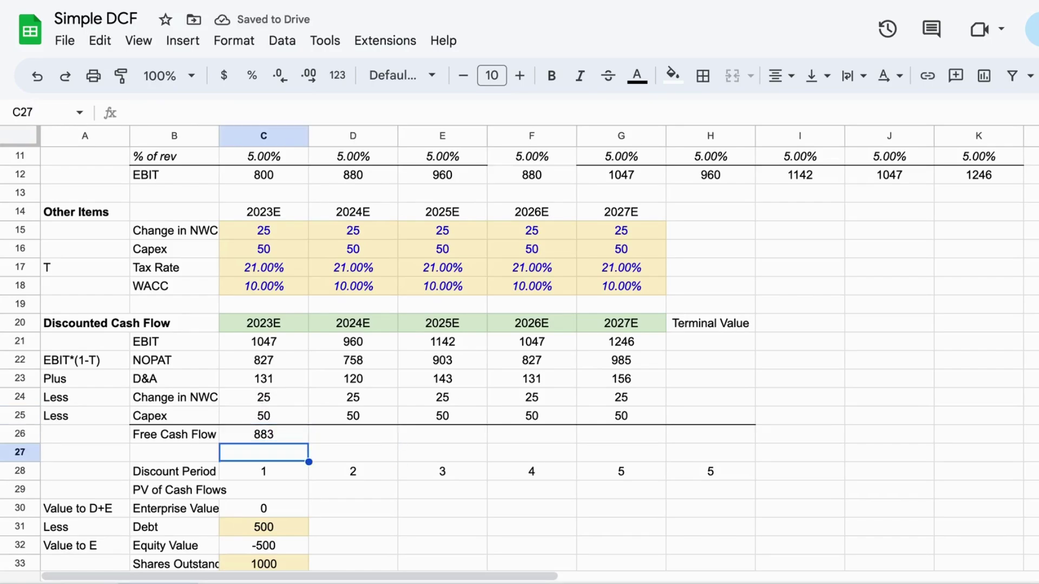
pyautogui.press('Up')
pyautogui.hotkey('shift', 'Right')
pyautogui.hotkey('shift', 'Right')
pyautogui.hotkey('shift', 'Right')
pyautogui.hotkey('shift', 'Right')
pyautogui.hotkey('ctrl', 'r')
pyautogui.press('Right')
pyautogui.press('Right')
pyautogui.press('Right')
pyautogui.press('Right')
pyautogui.press('Right')
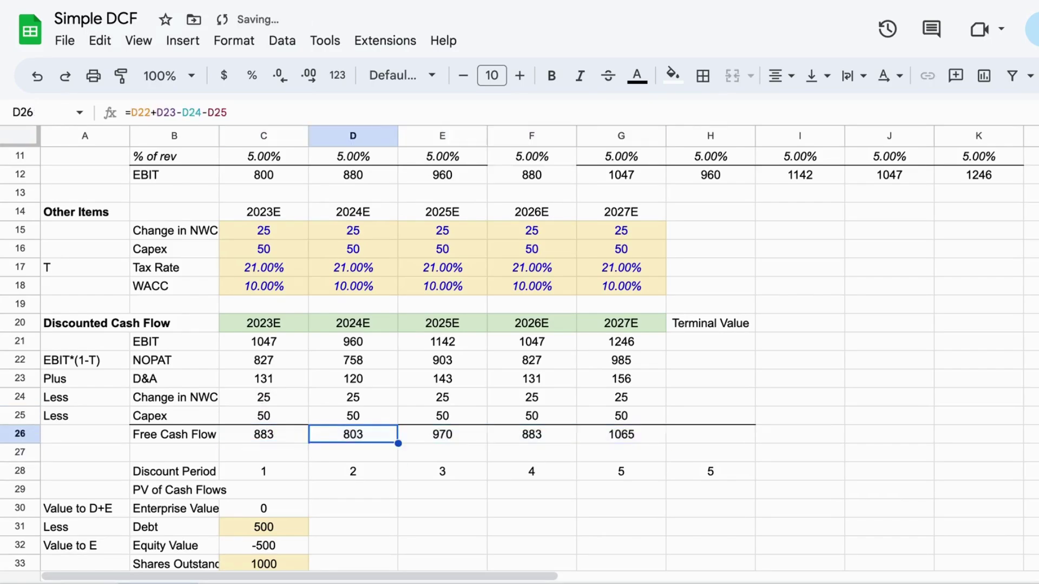
# Step: Start the Terminal Value formula in H26 by growing the 2027E Free Cash Flow by 3%: =(G26*(1+.03))
pyautogui.press('Down')
pyautogui.press('Up')
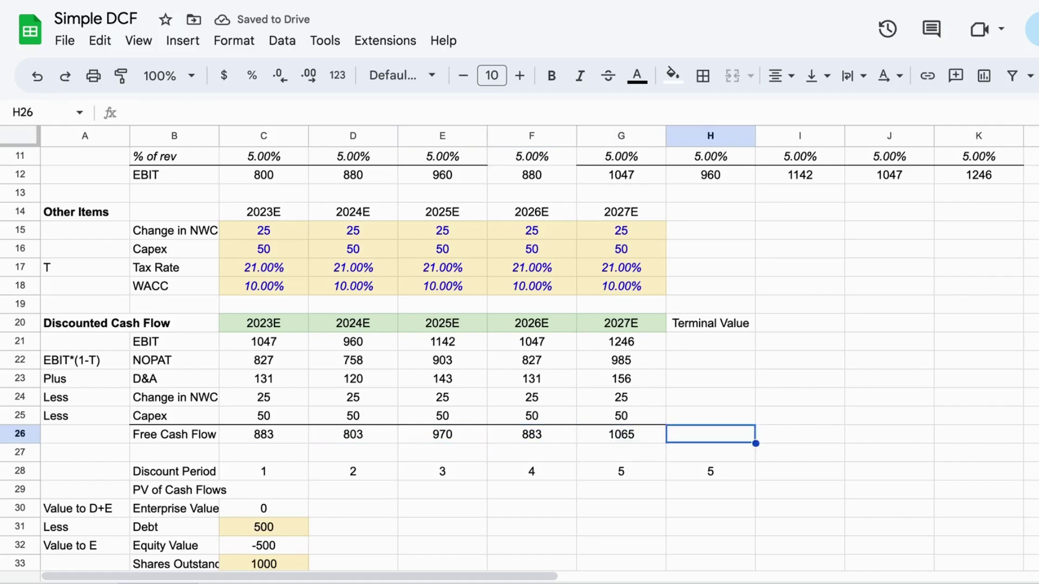
pyautogui.press('Left')
pyautogui.press('Down')
pyautogui.press('Right')
pyautogui.press('Right')
pyautogui.press('Up')
pyautogui.press('Left')
pyautogui.write('=')
pyautogui.press('Left')
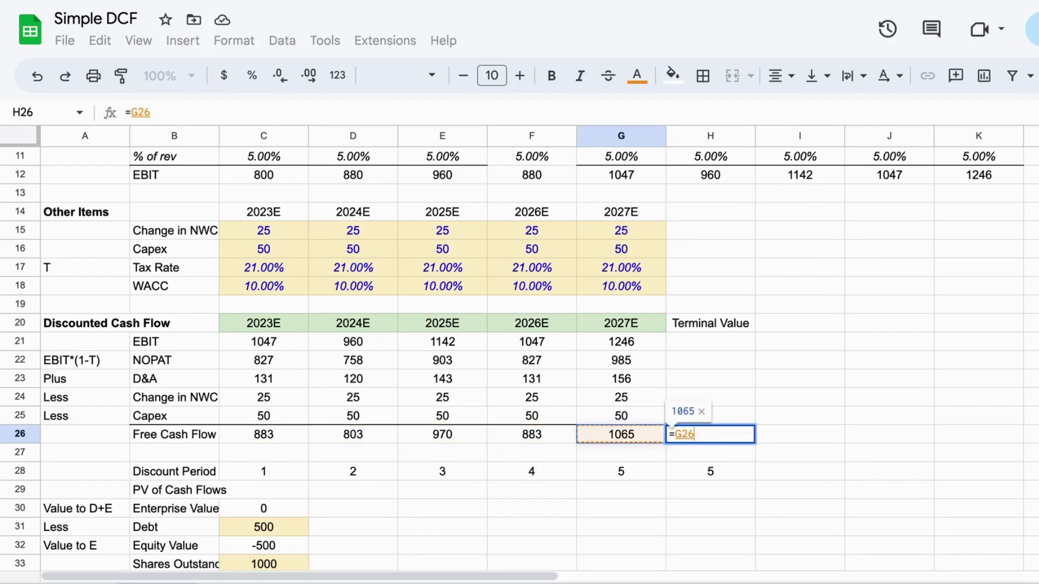
pyautogui.write('*')
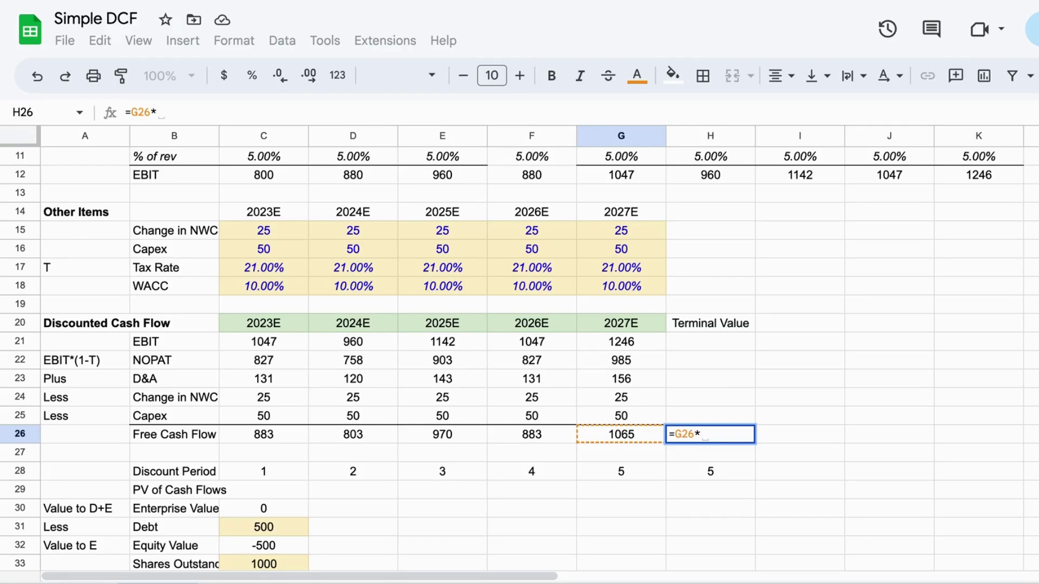
pyautogui.write('.')
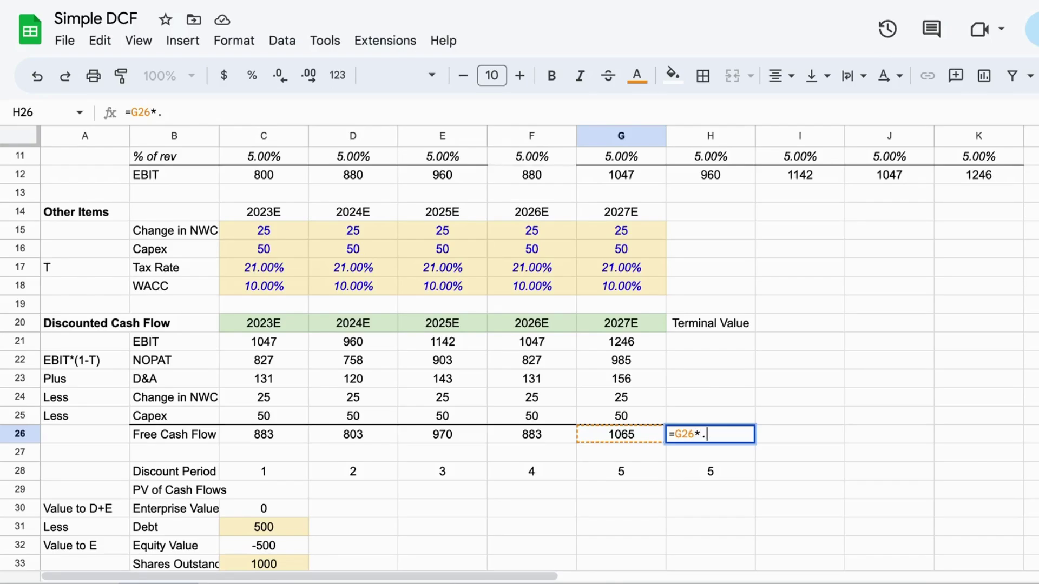
pyautogui.press('BackSpace')
pyautogui.write('(1')
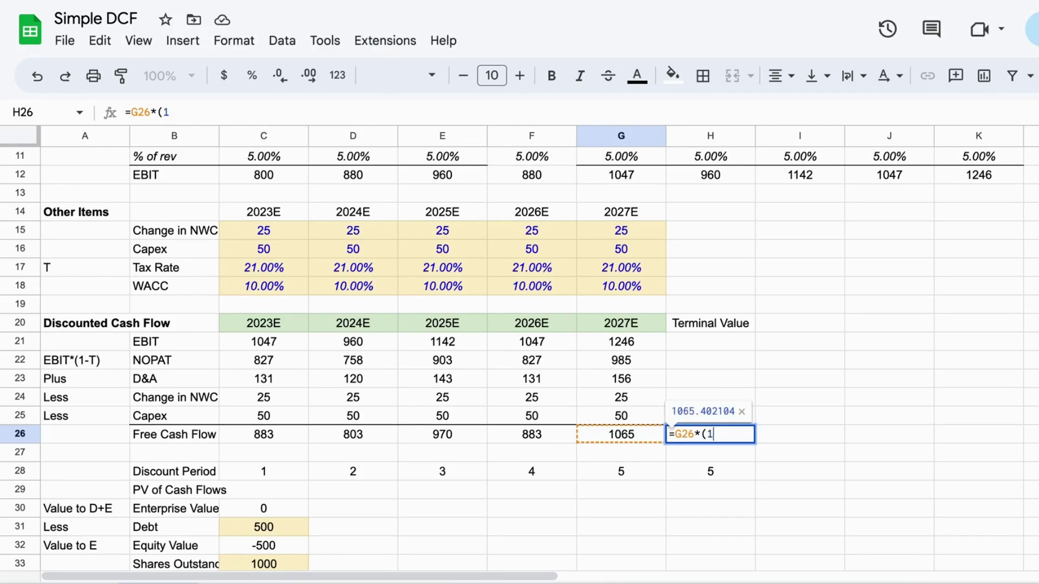
pyautogui.write('+.03)')
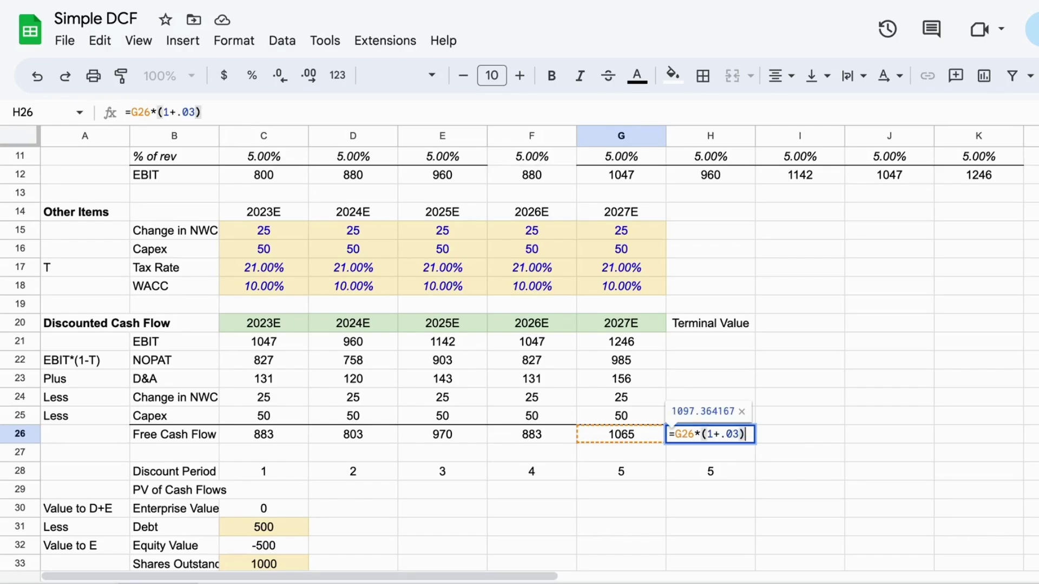
pyautogui.write(')')
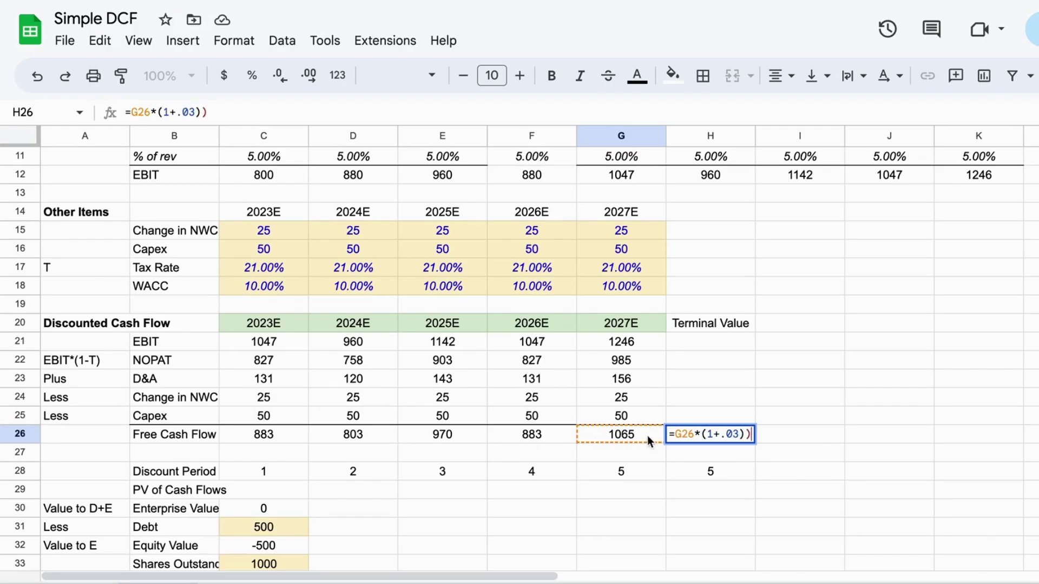
pyautogui.click(672, 434)
pyautogui.write('(')
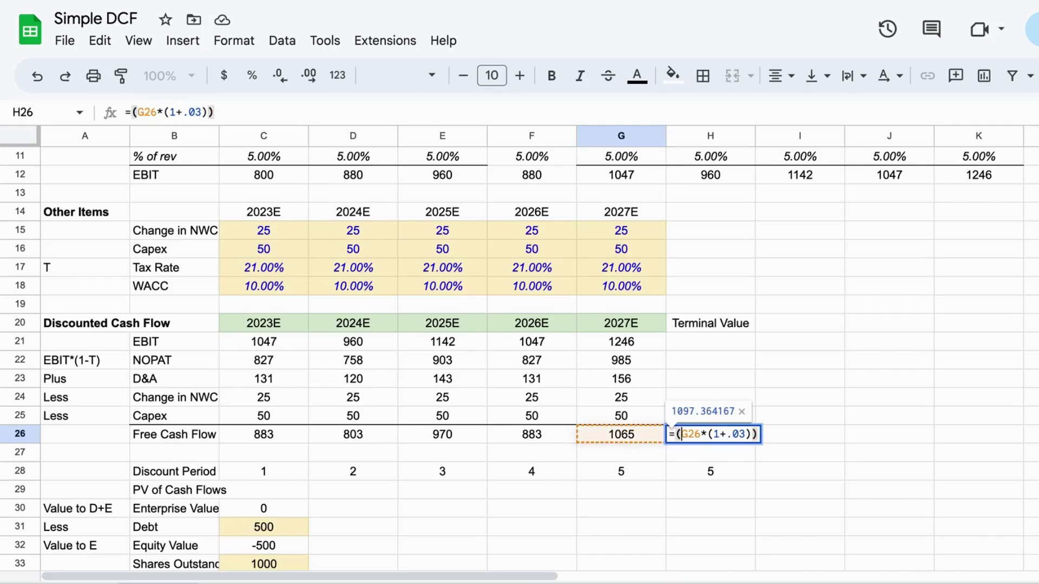
# Step: Complete the Terminal Value formula in H26 by dividing by WACC minus growth, (C18-.03)
pyautogui.click(760, 434)
pyautogui.write('/')
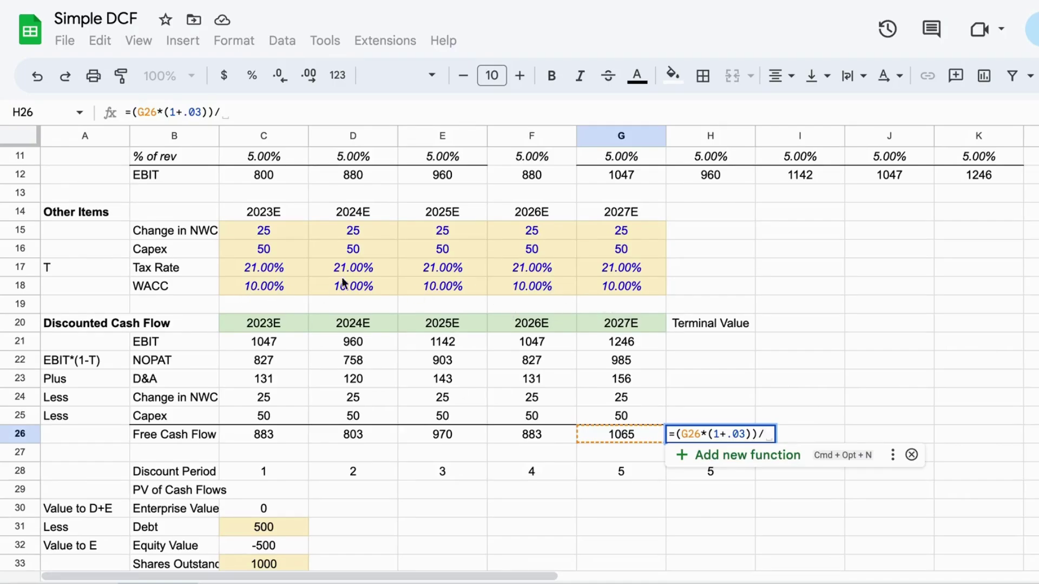
pyautogui.click(257, 287)
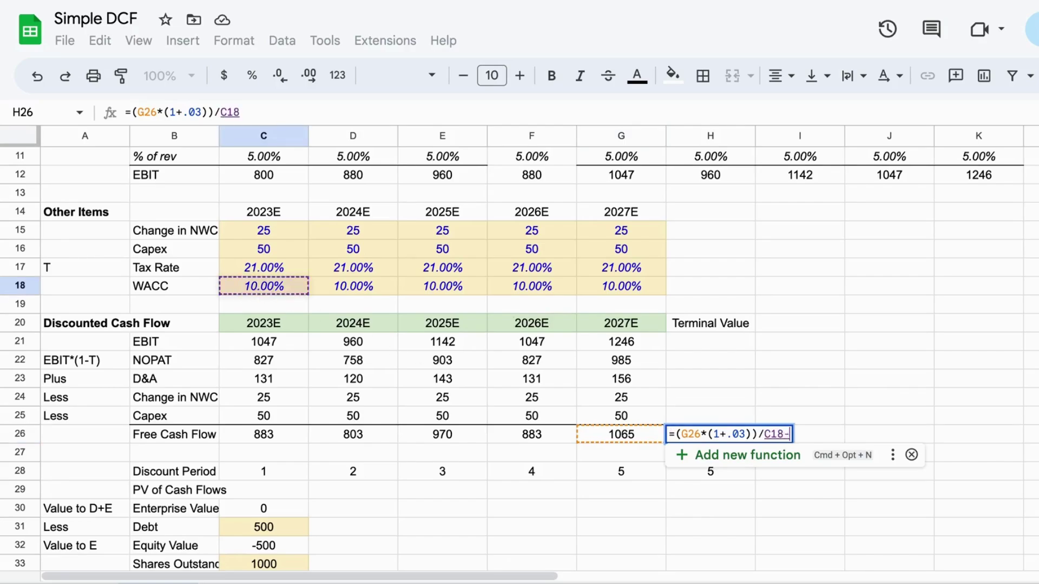
pyautogui.write('-')
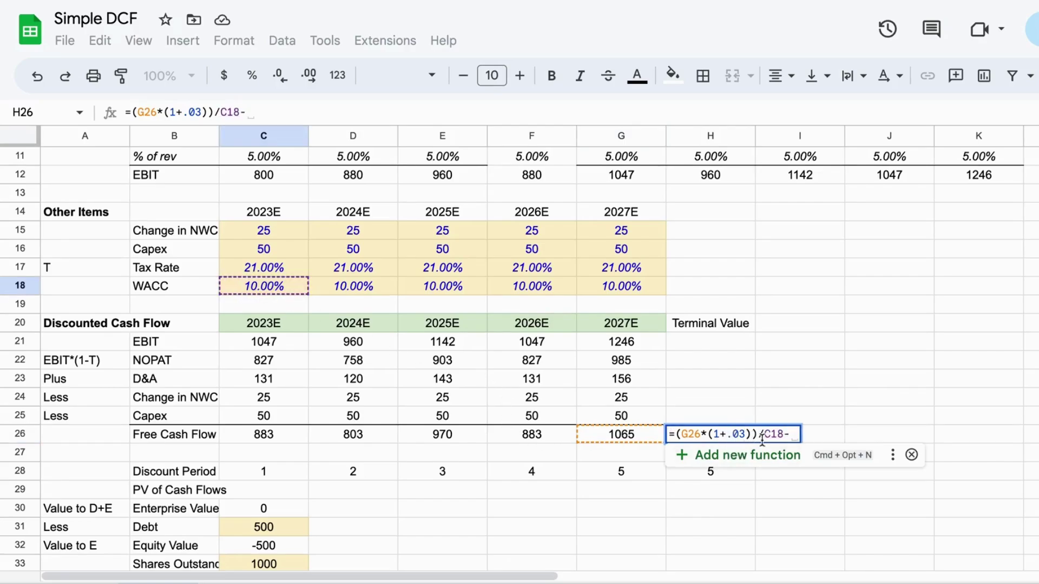
pyautogui.write('.03')
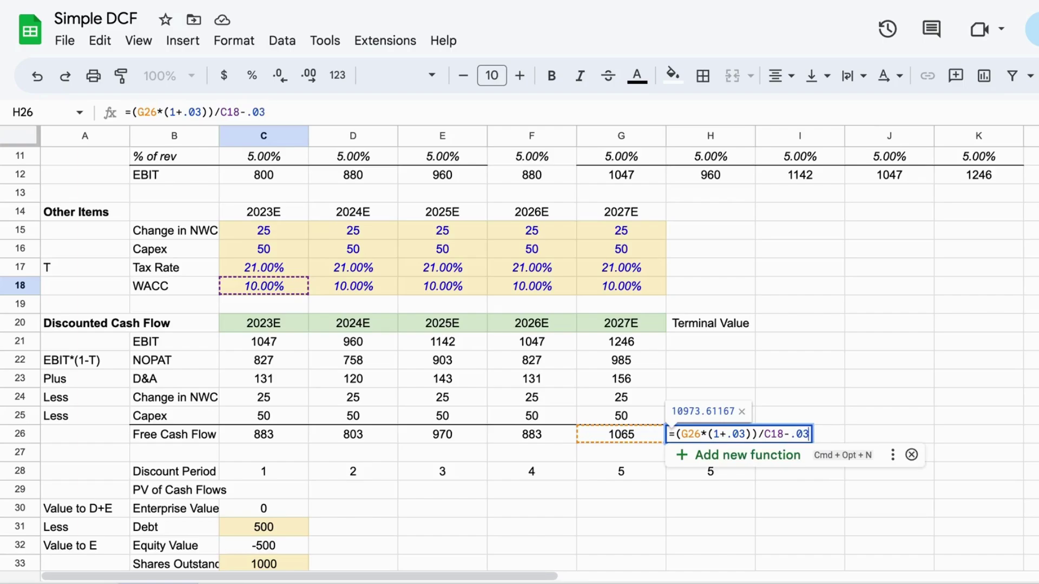
pyautogui.write(')')
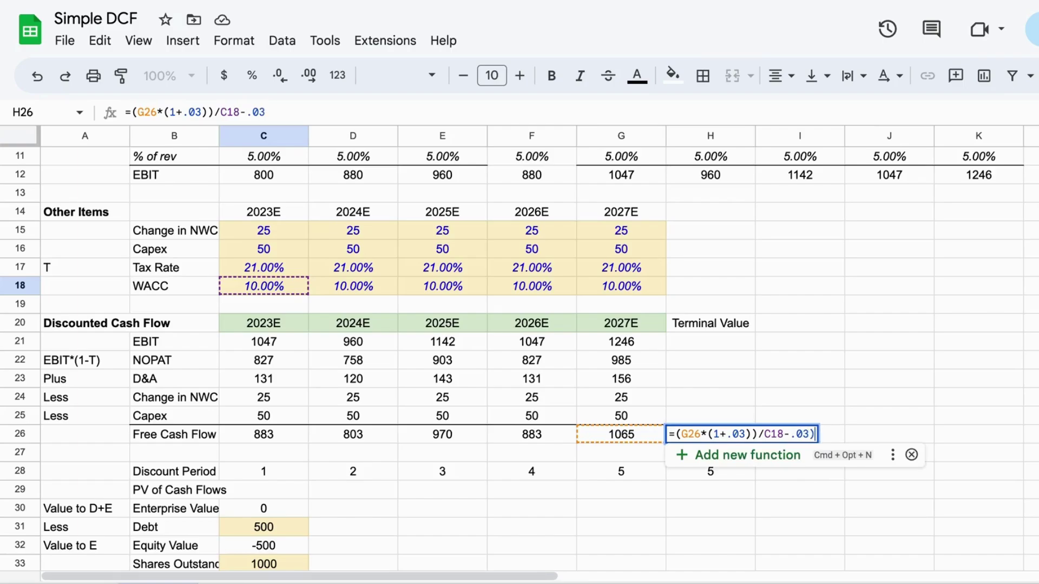
pyautogui.click(762, 433)
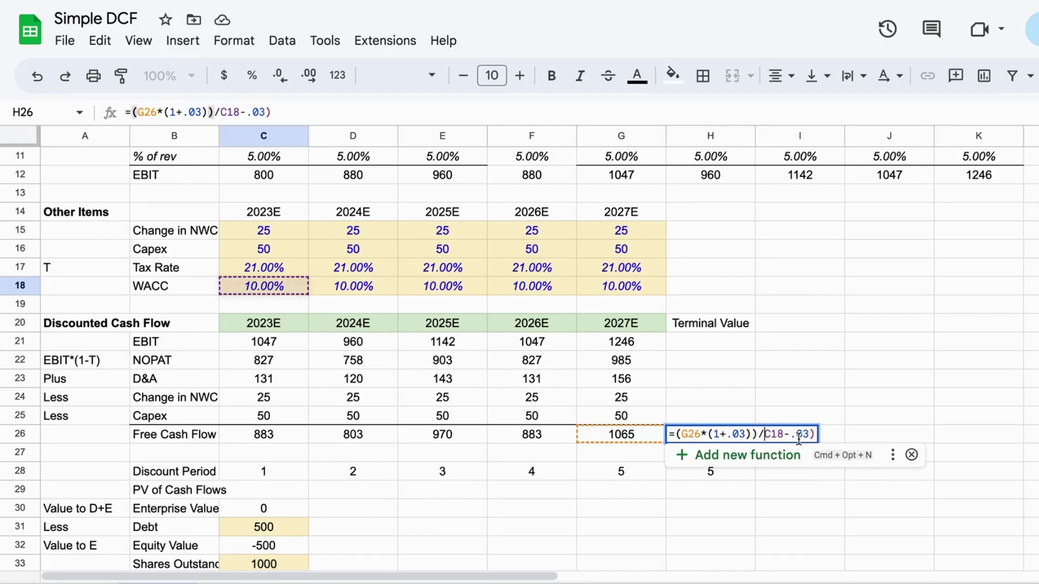
pyautogui.write('(')
pyautogui.press('Return')
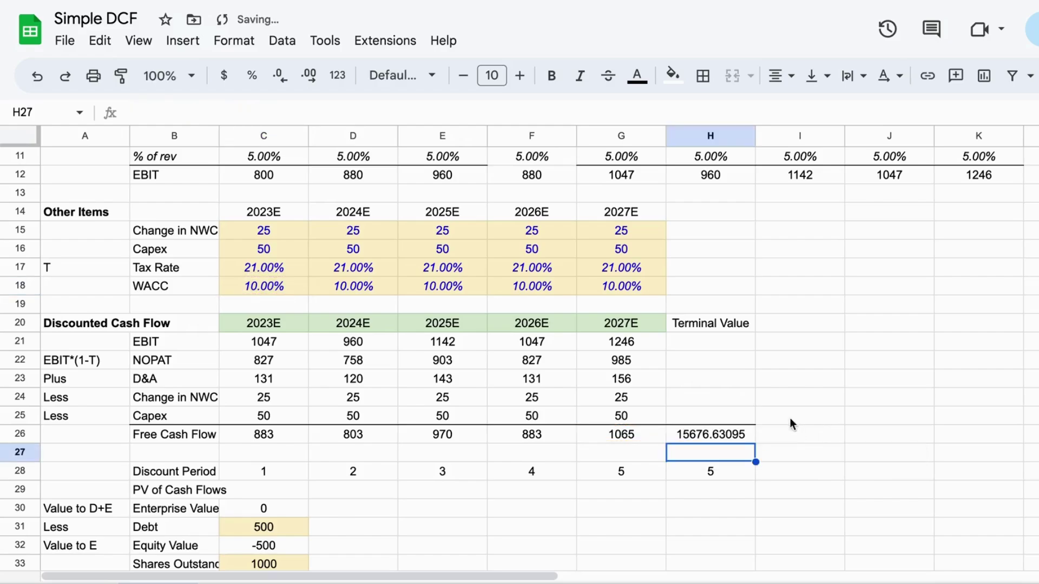
# Step: Format the Terminal Value in H26 to show no decimal places
pyautogui.click(736, 423)
pyautogui.click(713, 426)
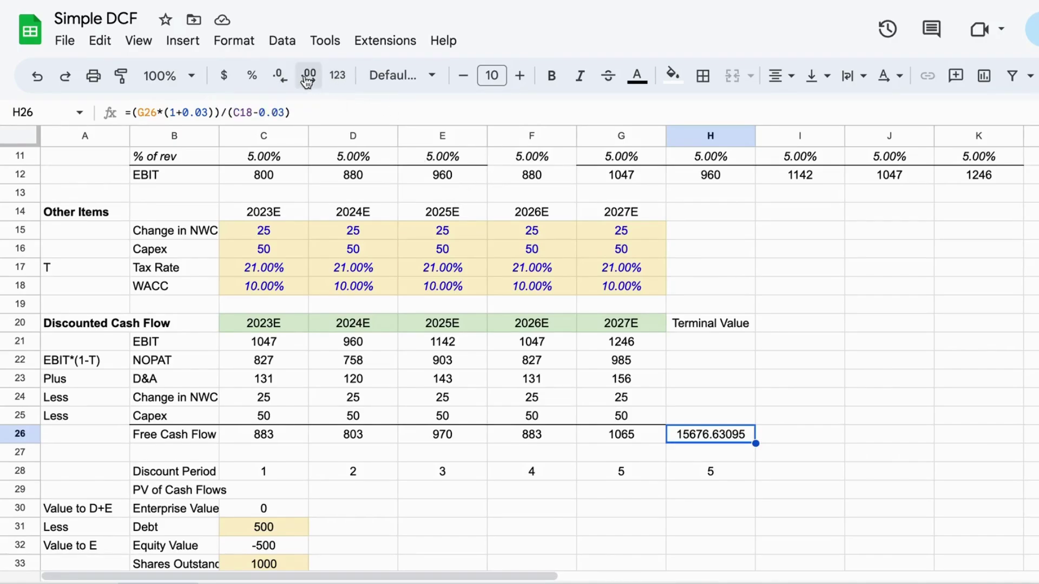
pyautogui.click(280, 79)
pyautogui.click(281, 80)
pyautogui.click(280, 79)
pyautogui.click(280, 79)
pyautogui.click(281, 79)
pyautogui.click(779, 454)
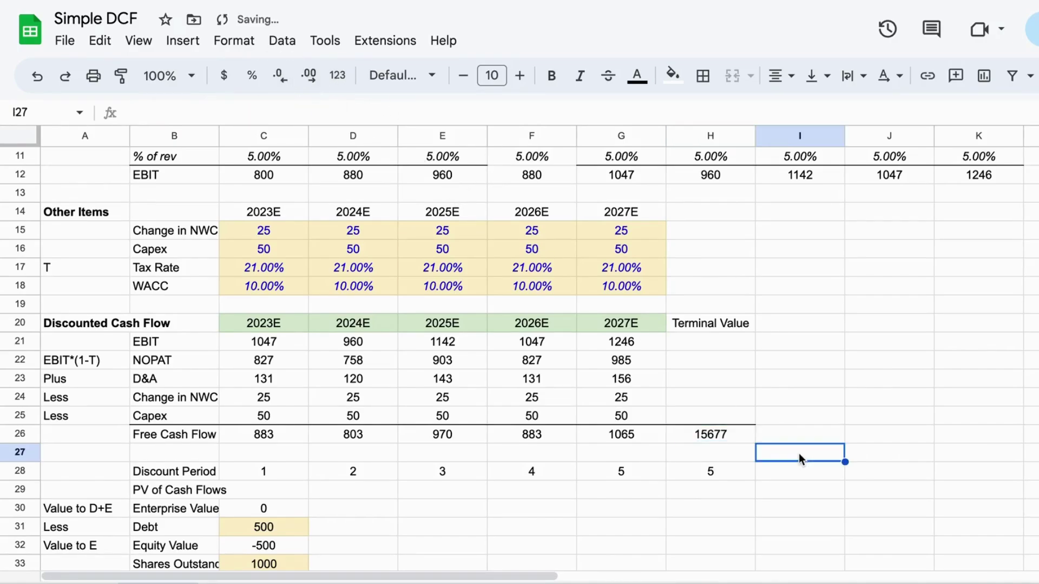
pyautogui.click(714, 435)
pyautogui.click(779, 453)
pyautogui.click(710, 434)
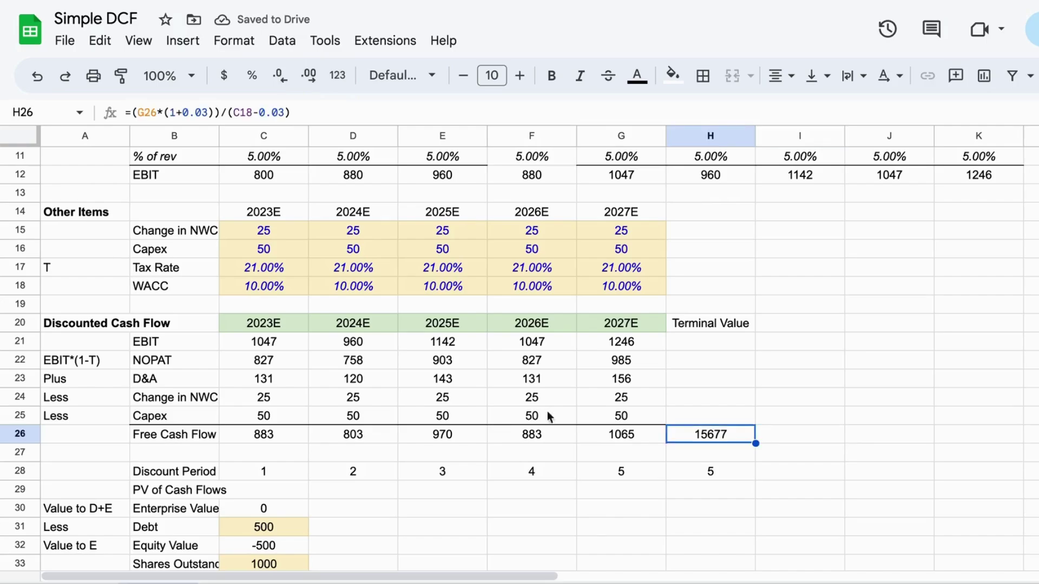
# Step: Insert a new row above row 19, directly beneath the WACC row
pyautogui.scroll(-1, 440, 466)
pyautogui.scroll(3, 447, 466)
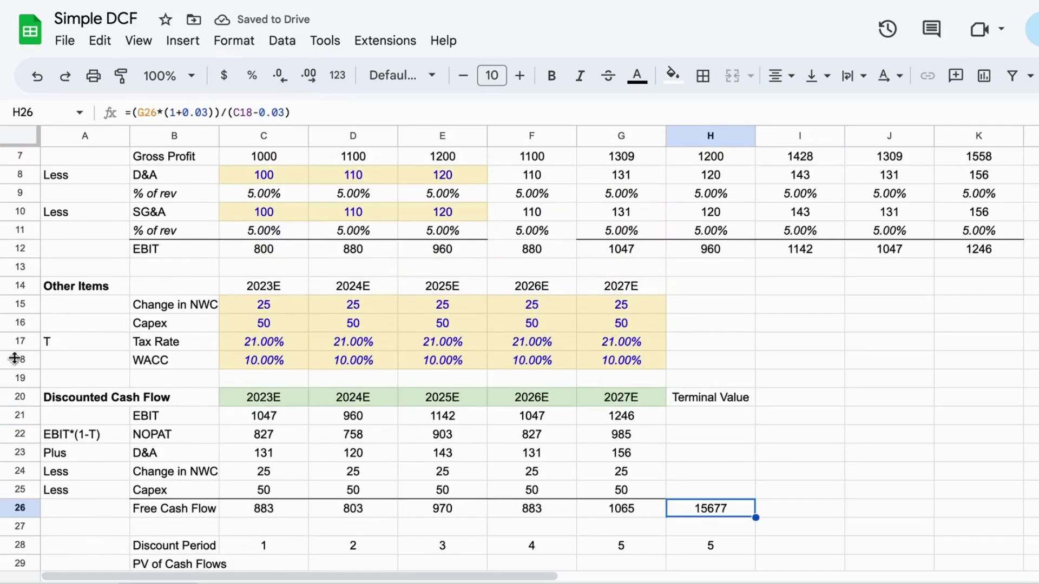
pyautogui.click(20, 377)
pyautogui.rightClick(20, 377)
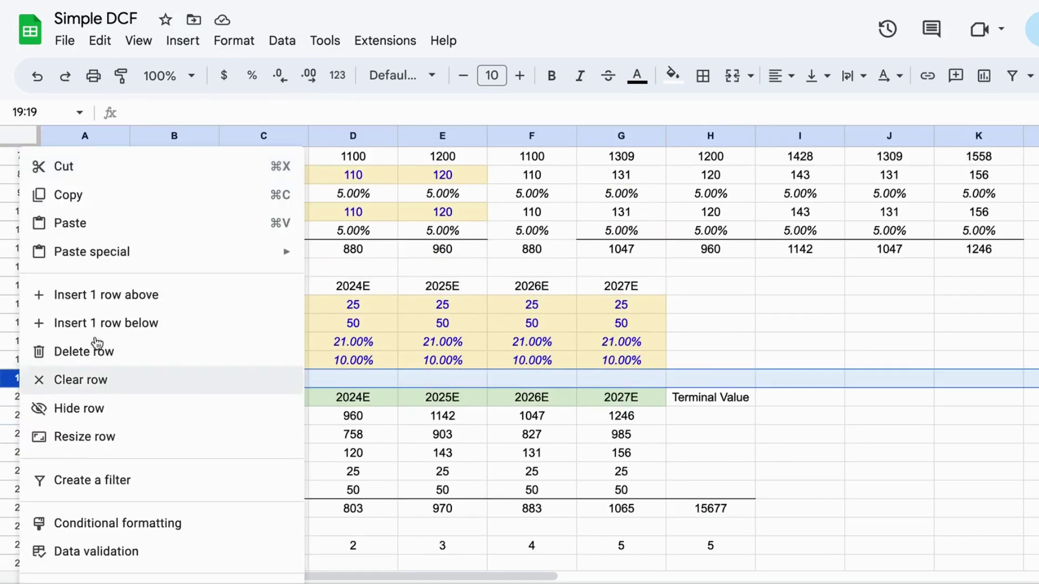
pyautogui.click(85, 296)
# Step: Label the new row beneath WACC "Growth Rate" in B19
pyautogui.press('Down')
pyautogui.press('Right')
pyautogui.press('Up')
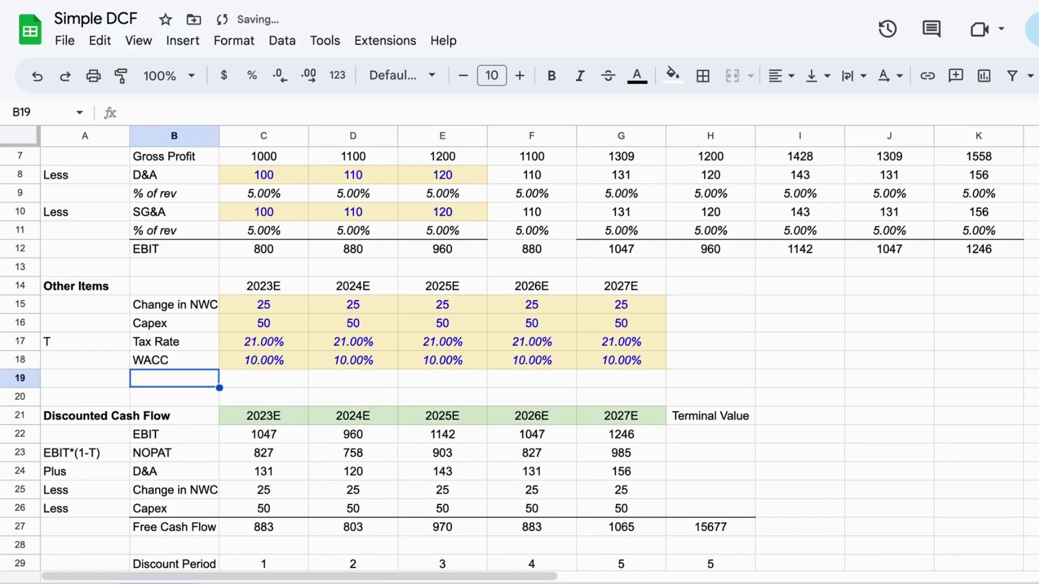
pyautogui.write('Gr')
pyautogui.press('BackSpace')
pyautogui.press('BackSpace')
pyautogui.write('G')
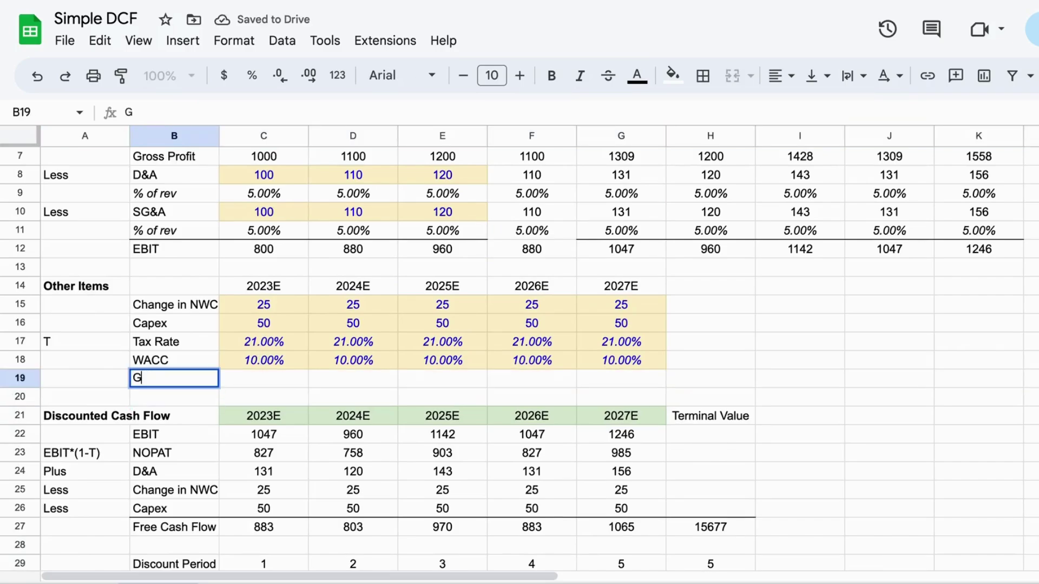
pyautogui.press('Return')
pyautogui.press('Up')
pyautogui.press('Right')
pyautogui.write('Growt')
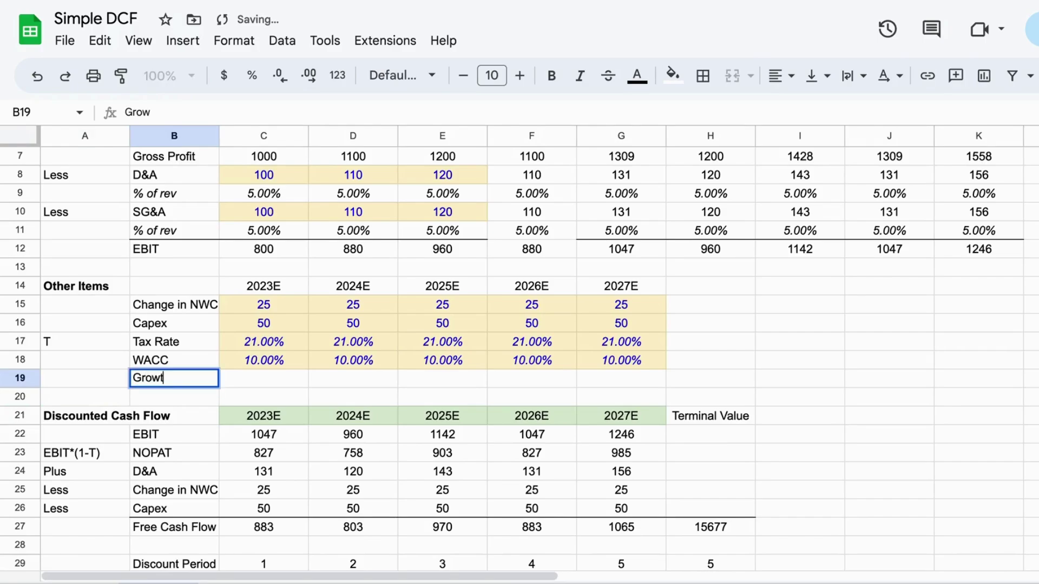
pyautogui.write('h Rate')
pyautogui.press('Return')
# Step: Change the label in B19 to "T Growth Rate"
pyautogui.press('Up')
pyautogui.press('Right')
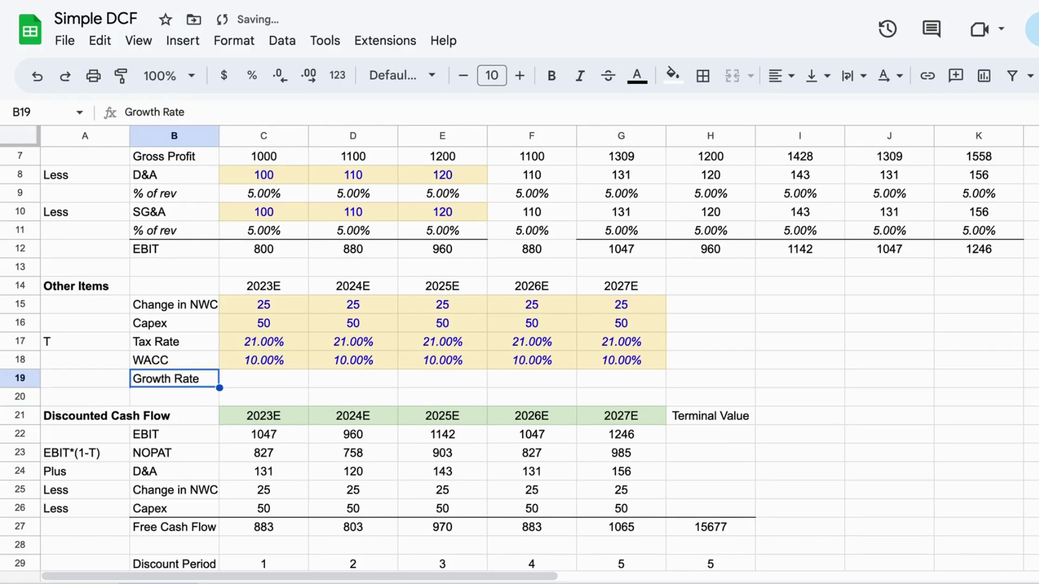
pyautogui.write('T Growth Rate')
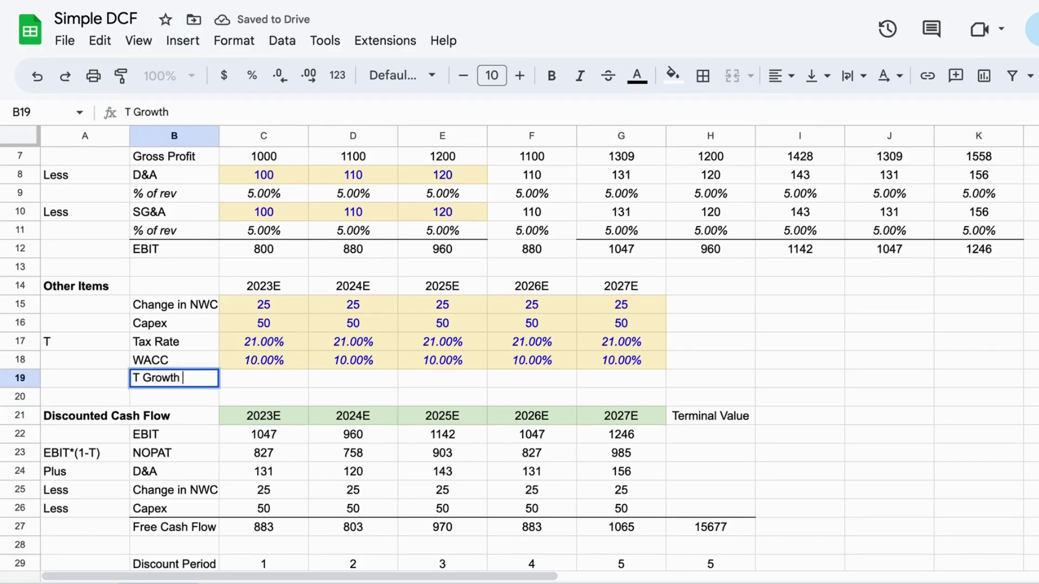
pyautogui.press('Tab')
# Step: Fill the WACC inputs and their formatting from C18:G18 down into the T Growth Rate row
pyautogui.press('Right')
pyautogui.press('Up')
pyautogui.press('Left')
pyautogui.hotkey('shift', 'Right')
pyautogui.hotkey('shift', 'Right')
pyautogui.hotkey('shift', 'Right')
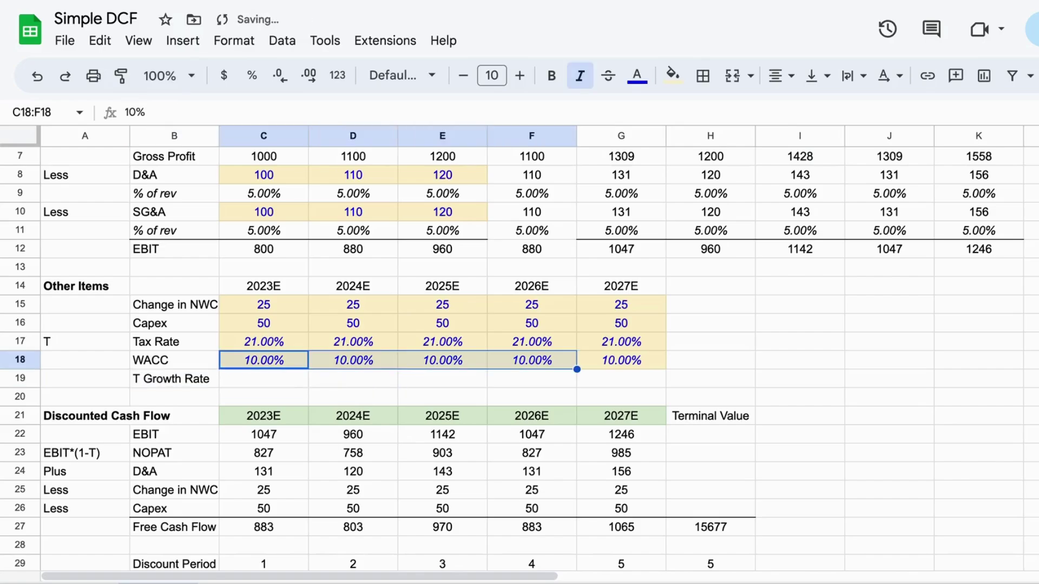
pyautogui.hotkey('shift', 'Right')
pyautogui.hotkey('shift', 'Down')
pyautogui.hotkey('ctrl', 'd')
# Step: Clear the values and remove the fill colour from D18:G19, keeping only the 2023E WACC and T Growth Rate inputs
pyautogui.press('Right')
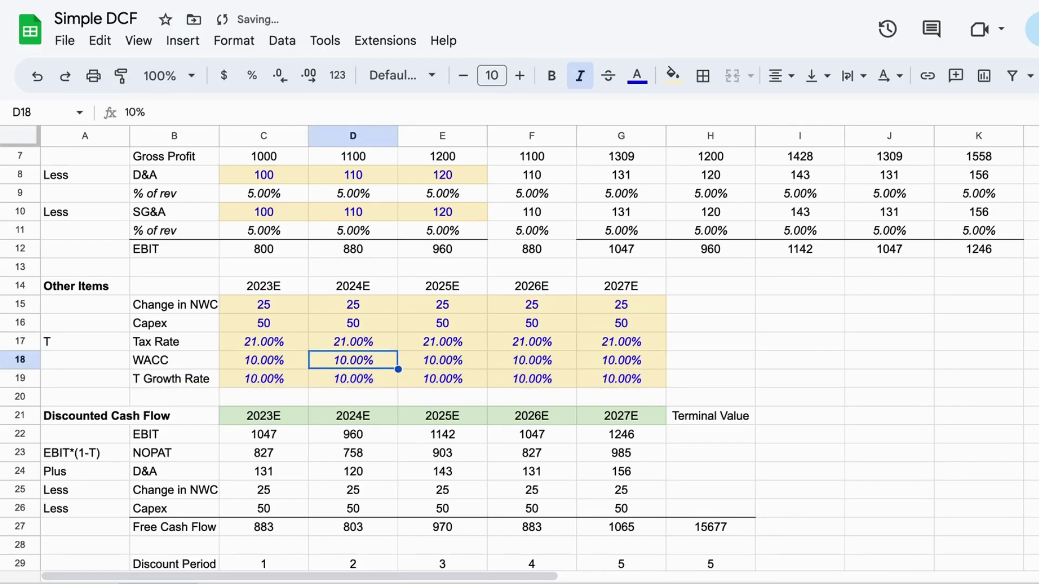
pyautogui.hotkey('shift', 'Down')
pyautogui.hotkey('shift', 'Right')
pyautogui.hotkey('shift', 'Right')
pyautogui.hotkey('shift', 'Right')
pyautogui.press('Delete')
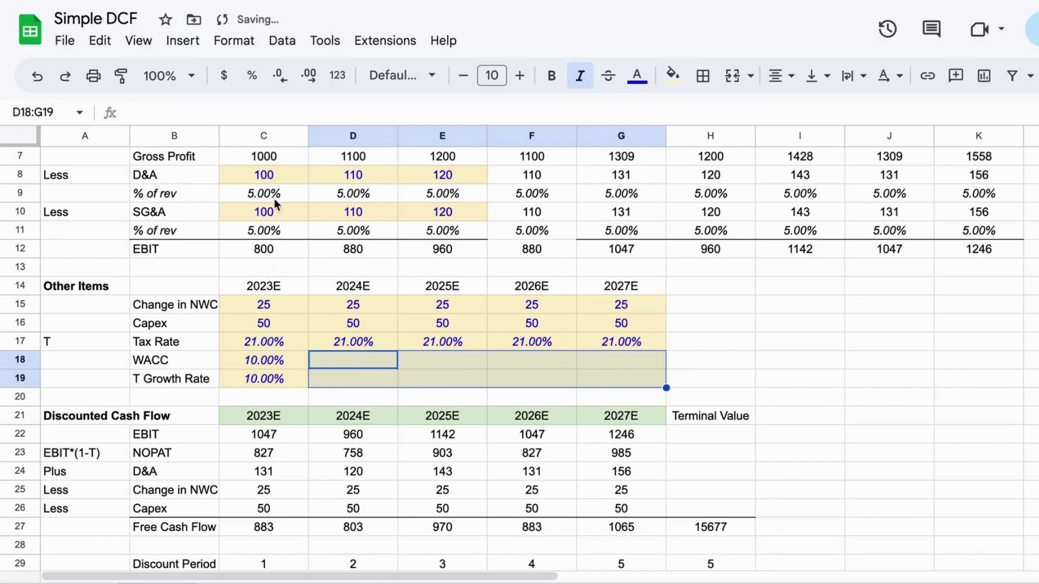
pyautogui.click(672, 75)
pyautogui.click(683, 109)
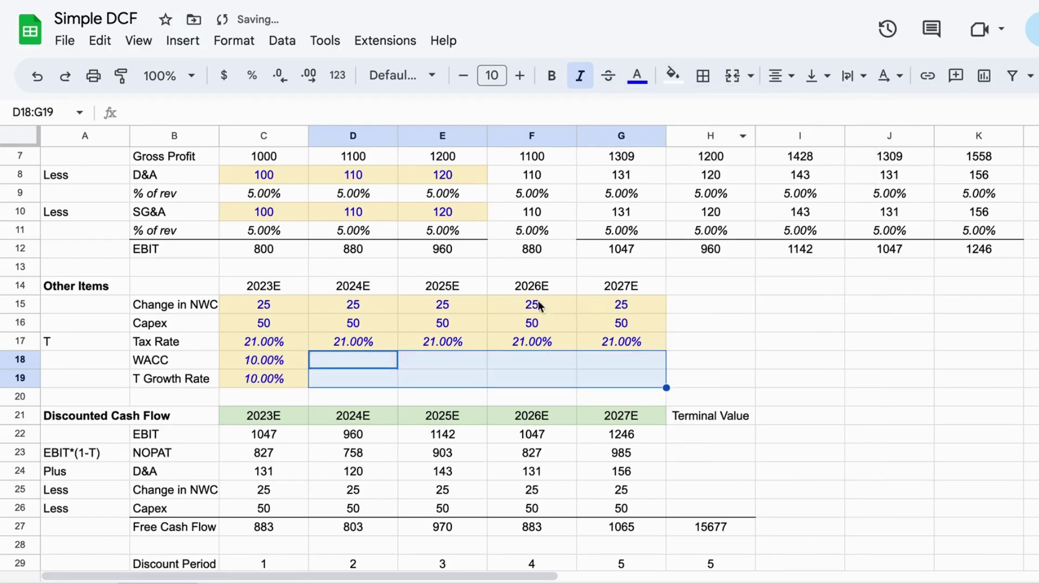
pyautogui.click(443, 346)
pyautogui.click(310, 377)
# Step: Set the T Growth Rate in C19 to 3%
pyautogui.scroll(-1, 310, 377)
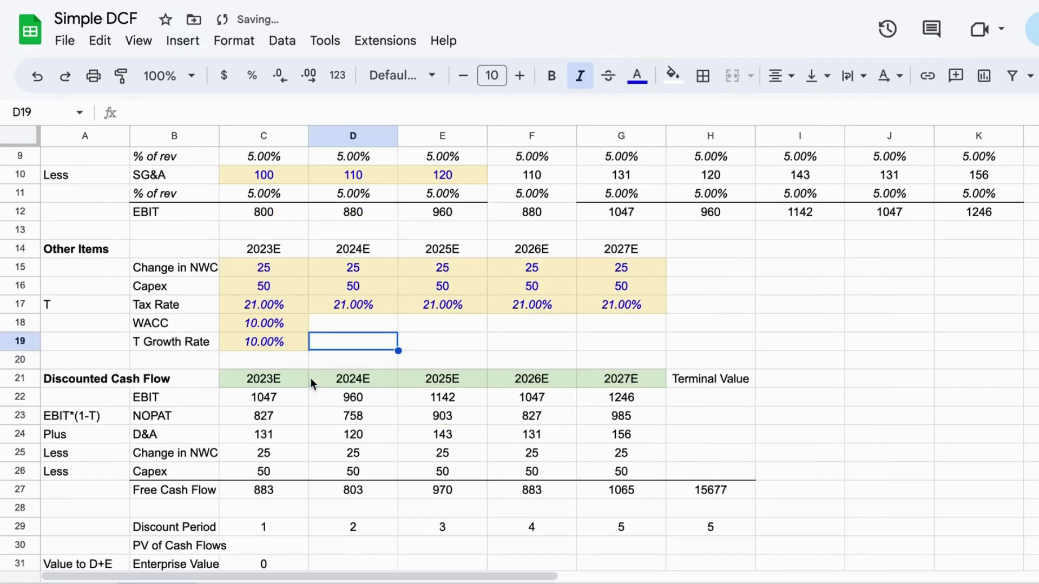
pyautogui.scroll(-1, 343, 347)
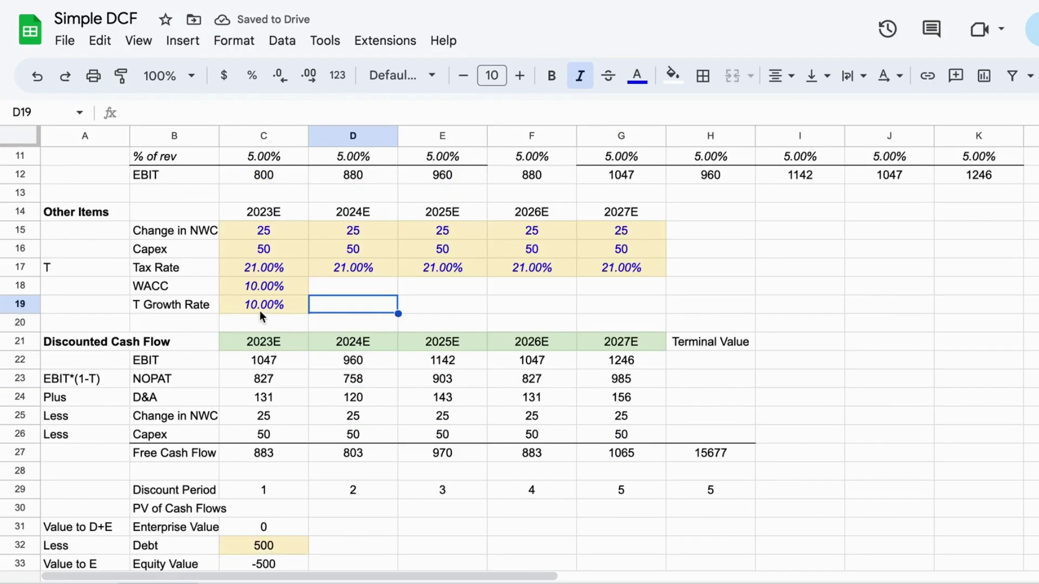
pyautogui.click(262, 308)
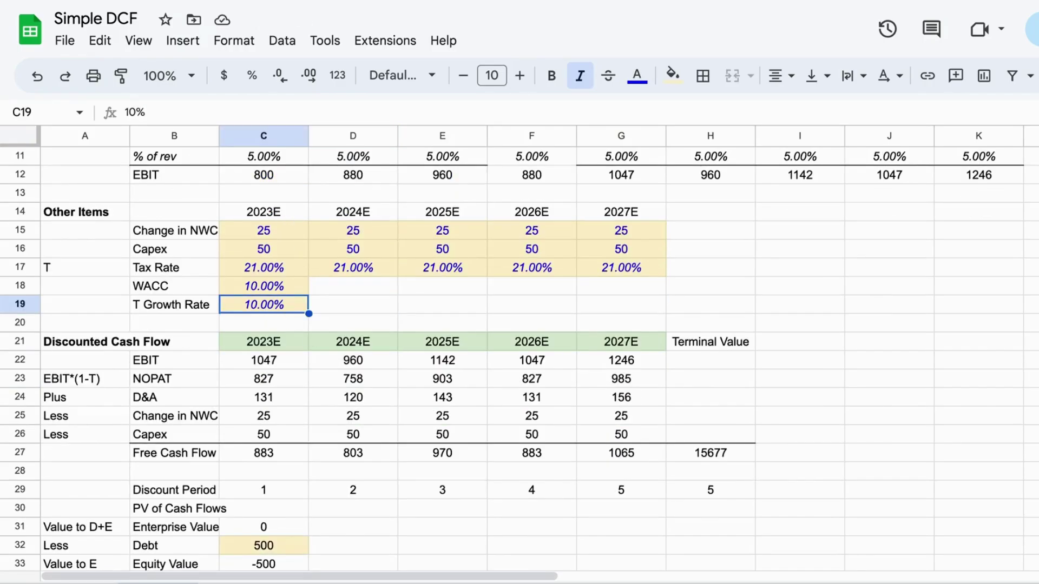
pyautogui.write('2%')
pyautogui.press('BackSpace')
pyautogui.press('BackSpace')
pyautogui.write('3%')
pyautogui.press('Tab')
# Step: In the Terminal Value formula in H27, replace the hardcoded 0.03 growth in the numerator with a reference to C19
pyautogui.click(724, 460)
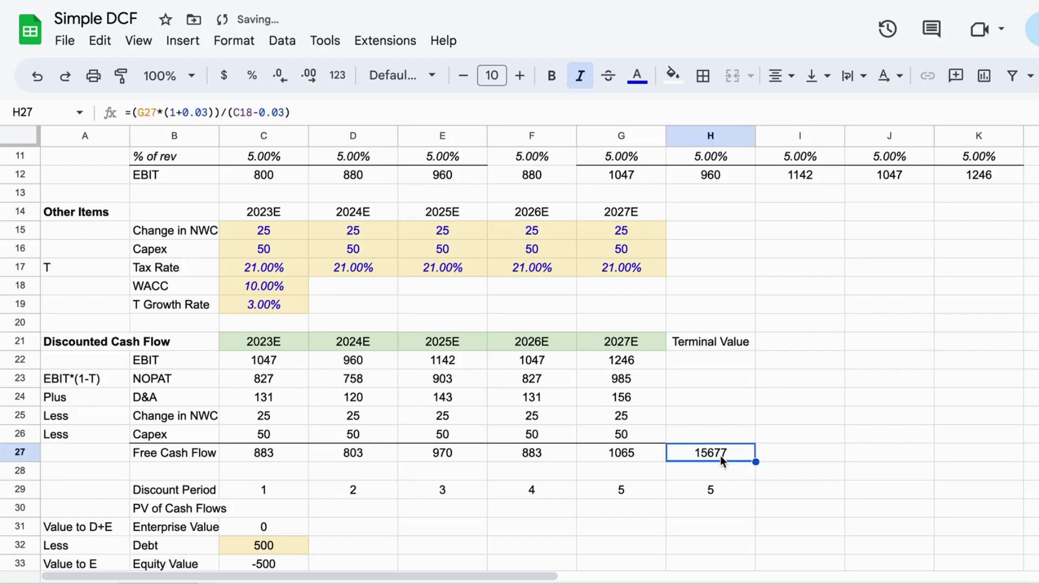
pyautogui.click(208, 112)
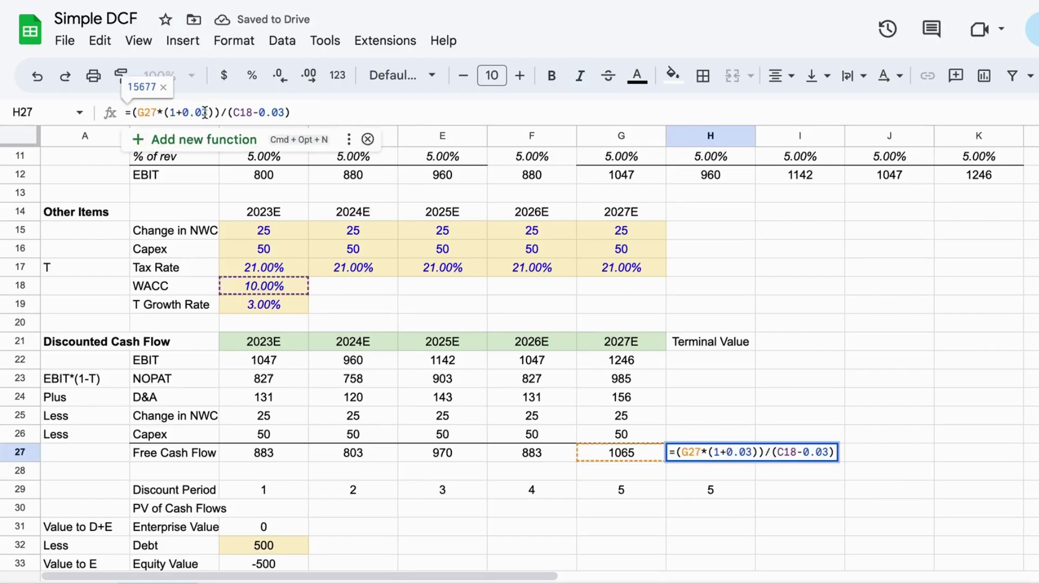
pyautogui.press('BackSpace')
pyautogui.press('BackSpace')
pyautogui.press('BackSpace')
pyautogui.press('BackSpace')
pyautogui.press('BackSpace')
pyautogui.write('+')
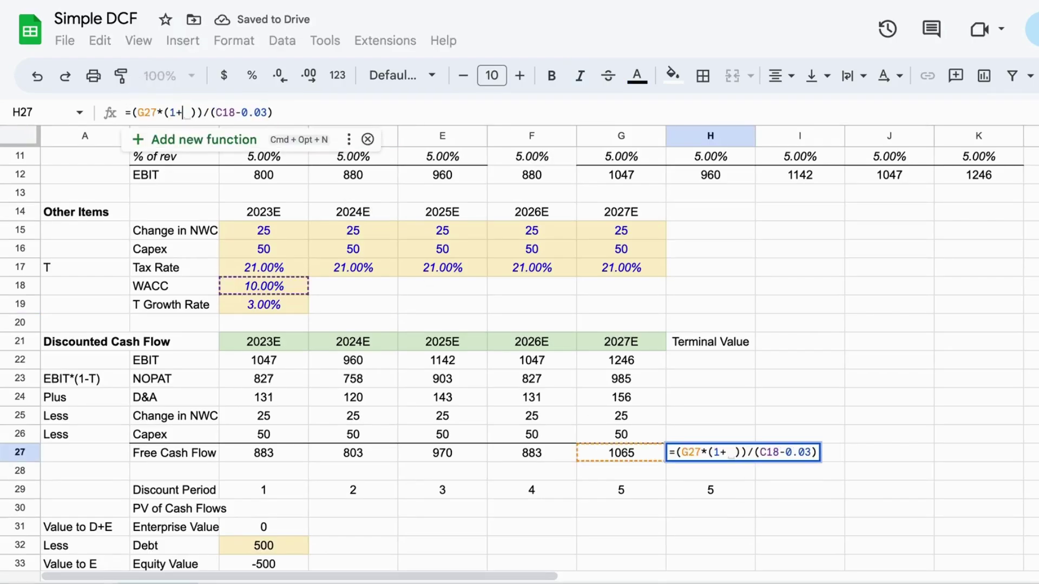
pyautogui.click(265, 305)
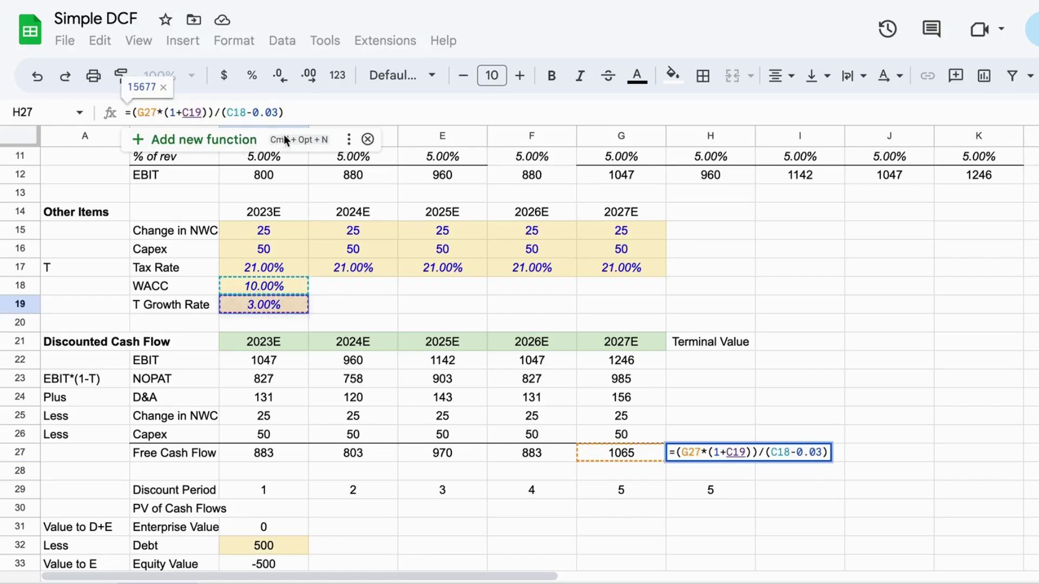
# Step: Replace the 0.03 in the denominator with C19, so that H27 reads =(G27*(1+C19))/(C18-C19)
pyautogui.click(277, 112)
pyautogui.press('BackSpace')
pyautogui.press('BackSpace')
pyautogui.press('BackSpace')
pyautogui.press('BackSpace')
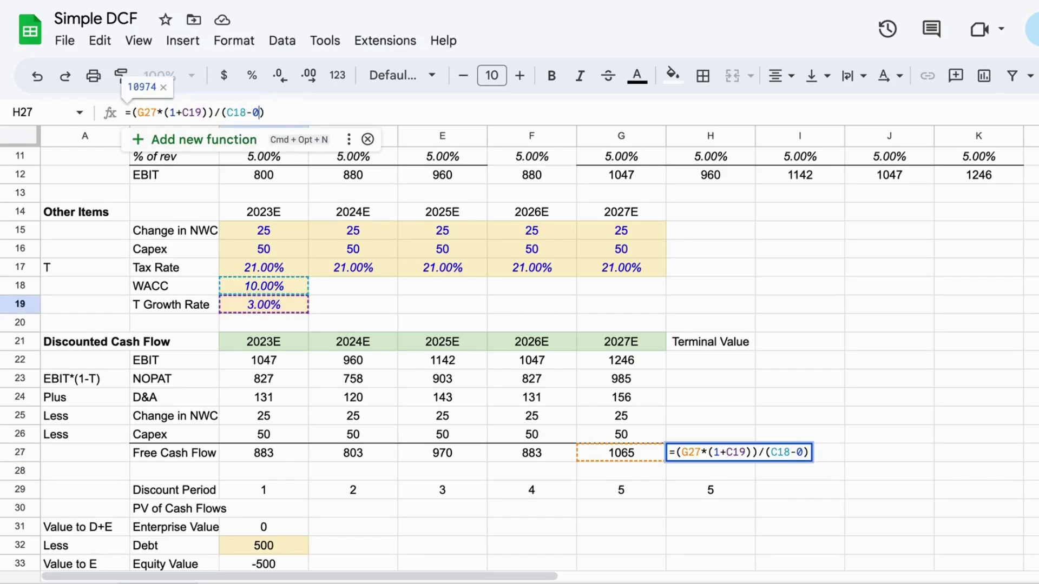
pyautogui.click(275, 305)
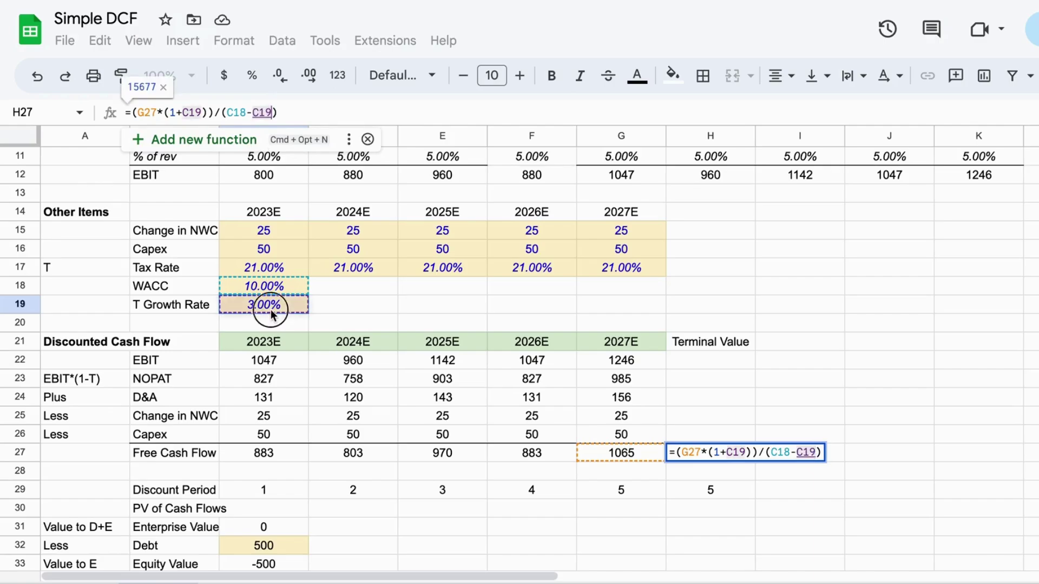
pyautogui.press('Return')
pyautogui.press('Up')
# Step: Enter the present value formula =C27/(1+C18)^C29 in C30 for the 2023E cash flow
pyautogui.scroll(-2, 330, 322)
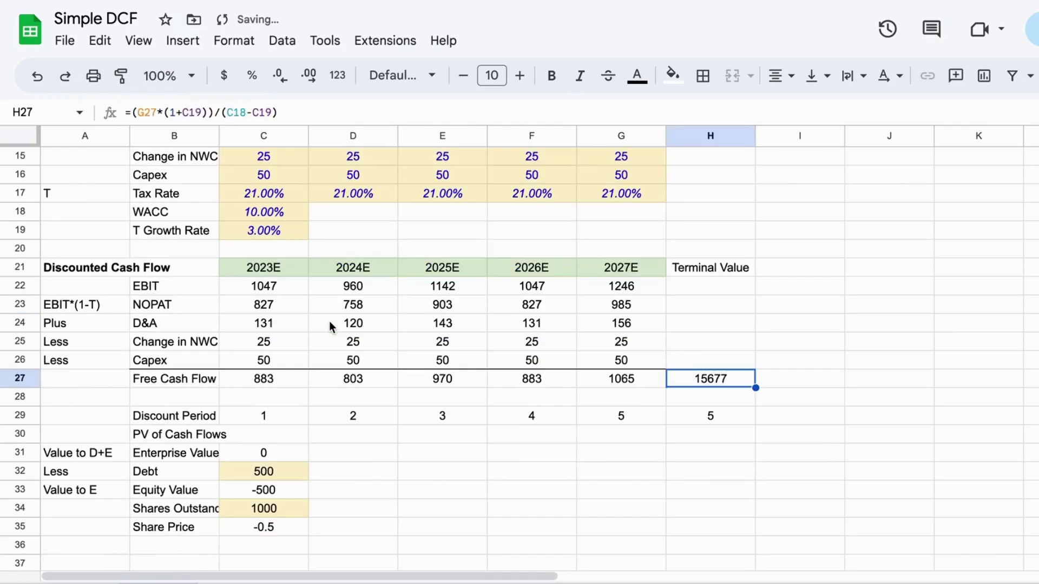
pyautogui.click(287, 435)
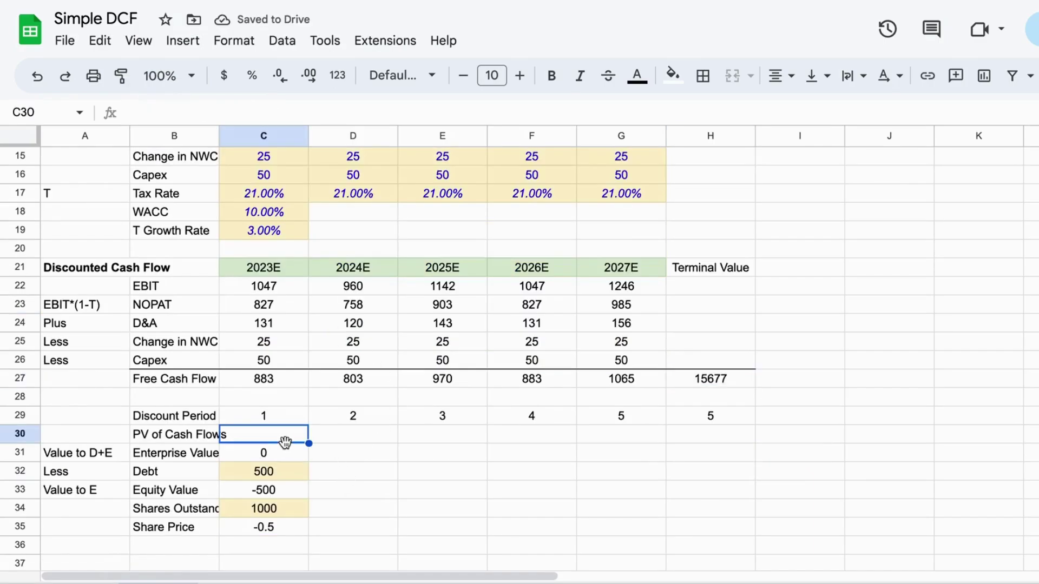
pyautogui.scroll(-1, 376, 436)
pyautogui.write('=')
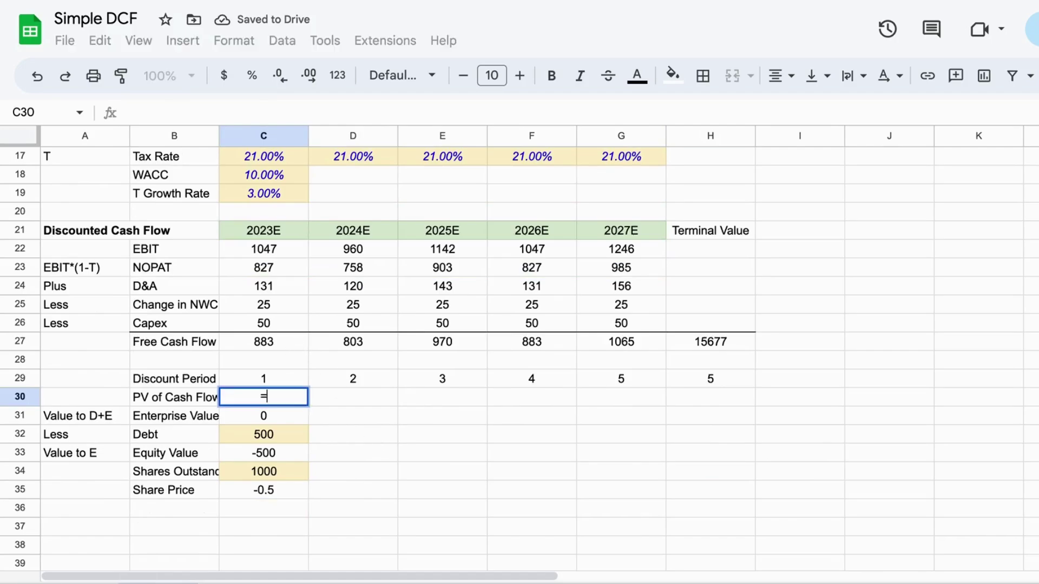
pyautogui.press('Up')
pyautogui.press('Up')
pyautogui.press('Up')
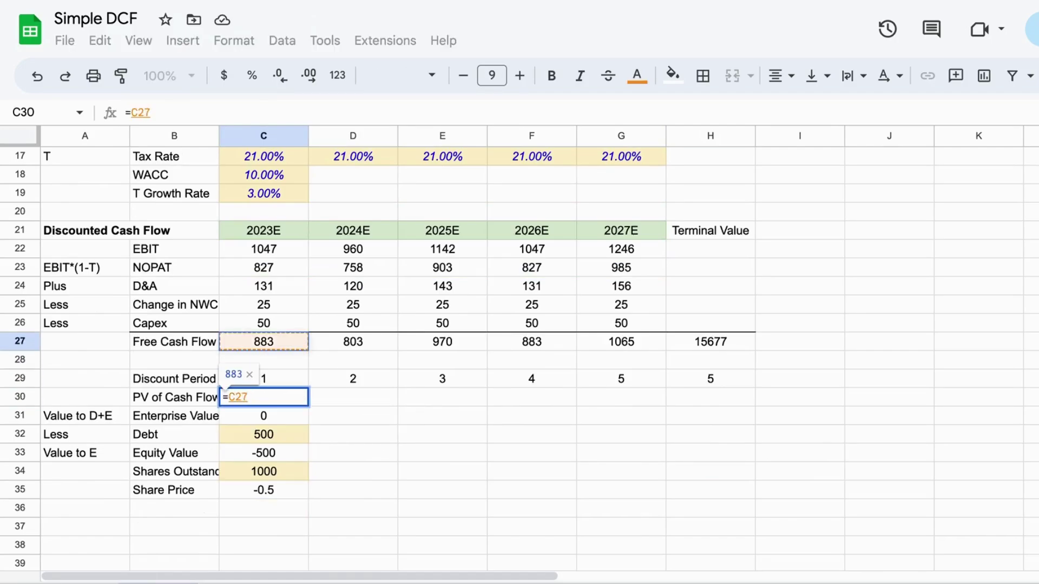
pyautogui.write('/(1+')
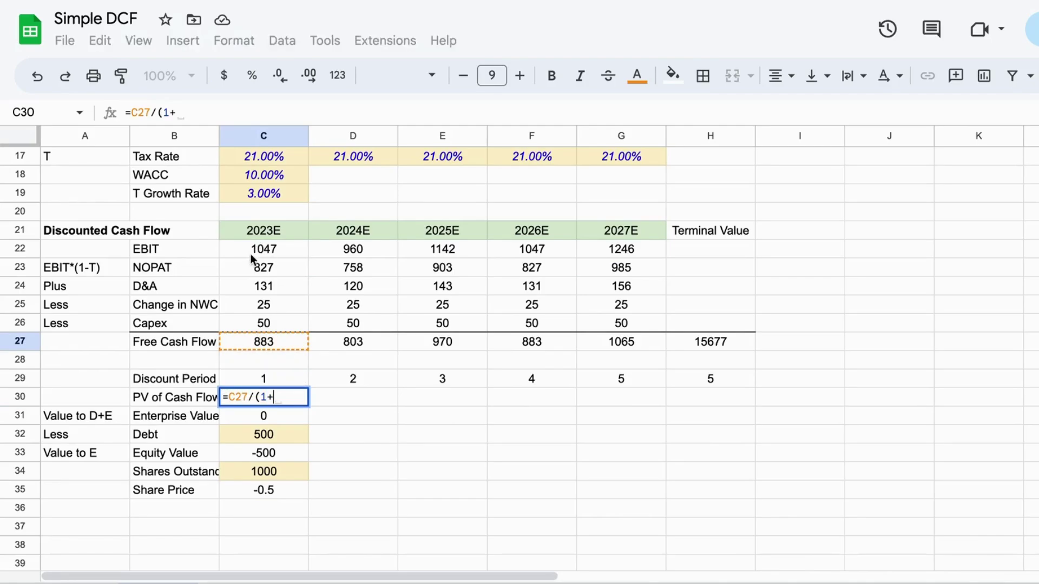
pyautogui.click(262, 178)
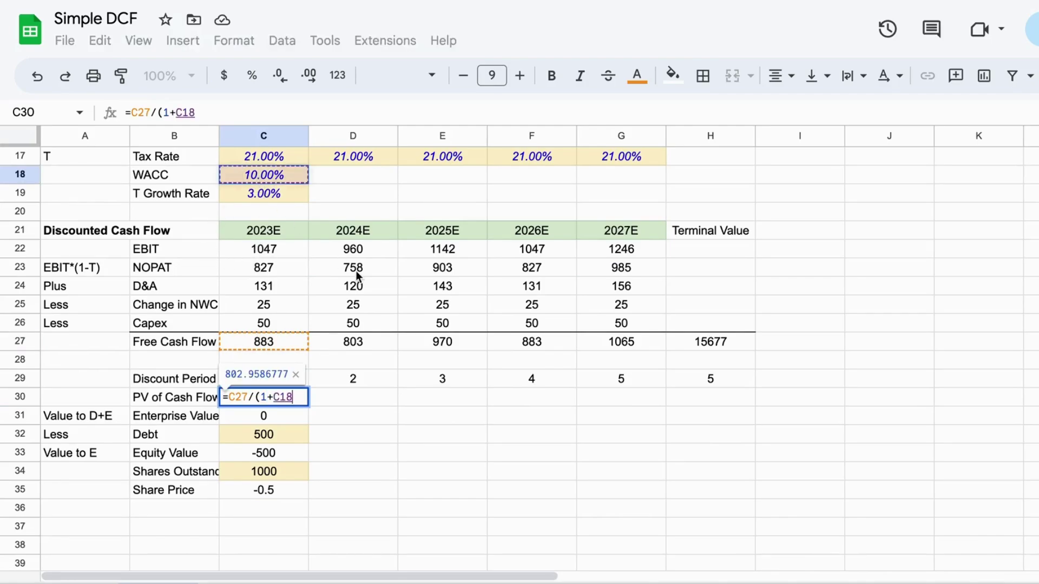
pyautogui.write(')')
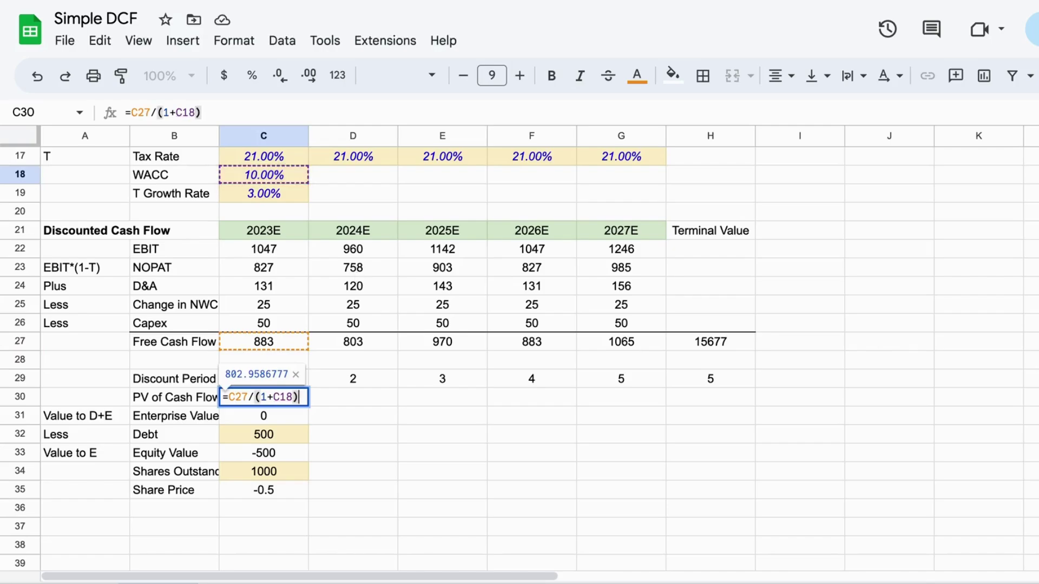
pyautogui.write('^')
pyautogui.click(222, 386)
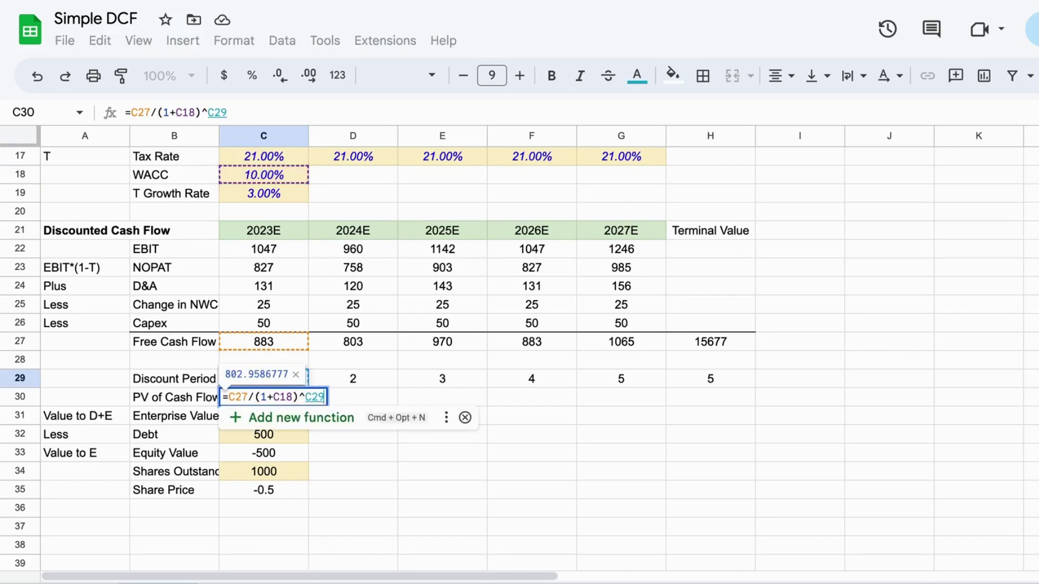
pyautogui.press('Return')
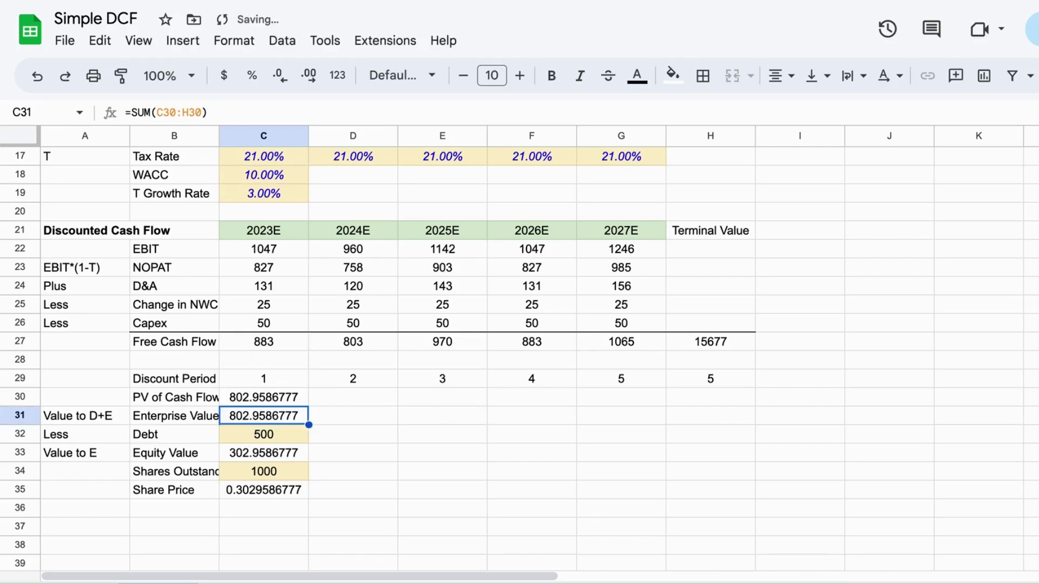
# Step: Fill the present value formula from C30 across to the Terminal Value column, H30
pyautogui.press('Up')
pyautogui.hotkey('shift', 'Right')
pyautogui.hotkey('shift', 'Right')
pyautogui.hotkey('shift', 'Right')
pyautogui.hotkey('shift', 'Right')
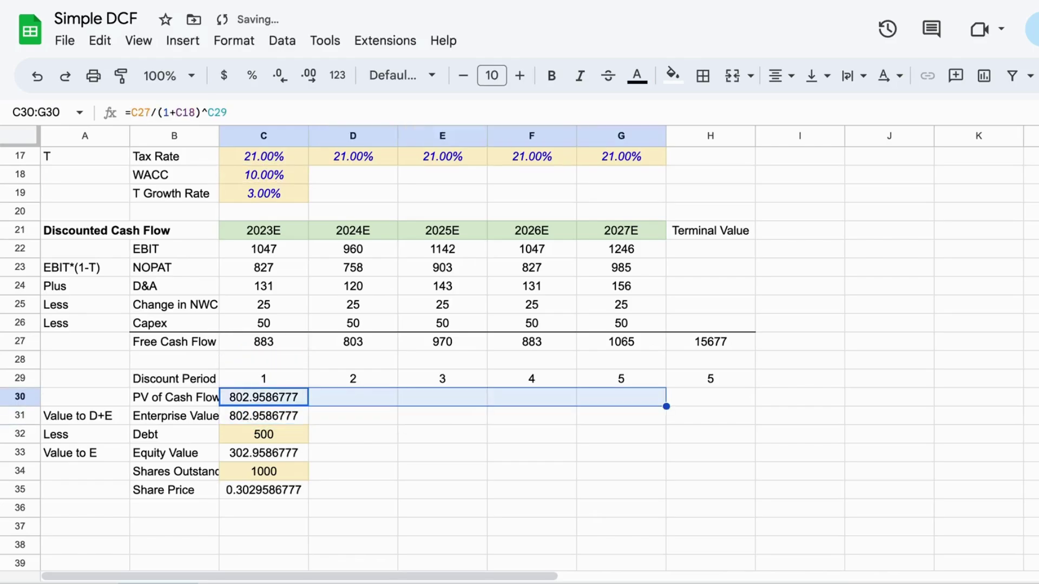
pyautogui.hotkey('shift', 'Right')
pyautogui.hotkey('ctrl', 'r')
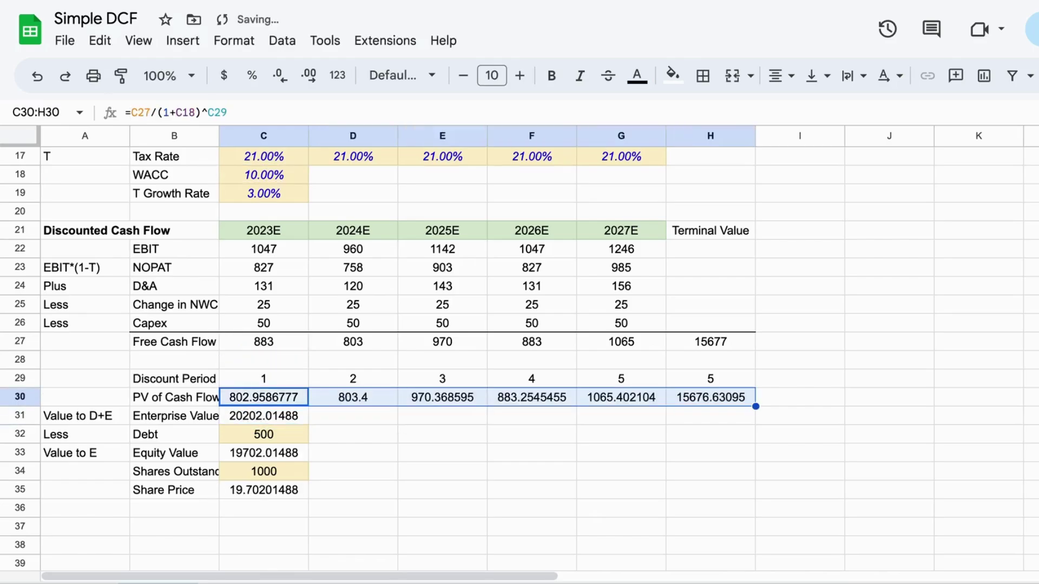
# Step: Make the WACC reference in C30 absolute, so that the formula reads =C27/(1+$C$18)^C29
pyautogui.click(702, 382)
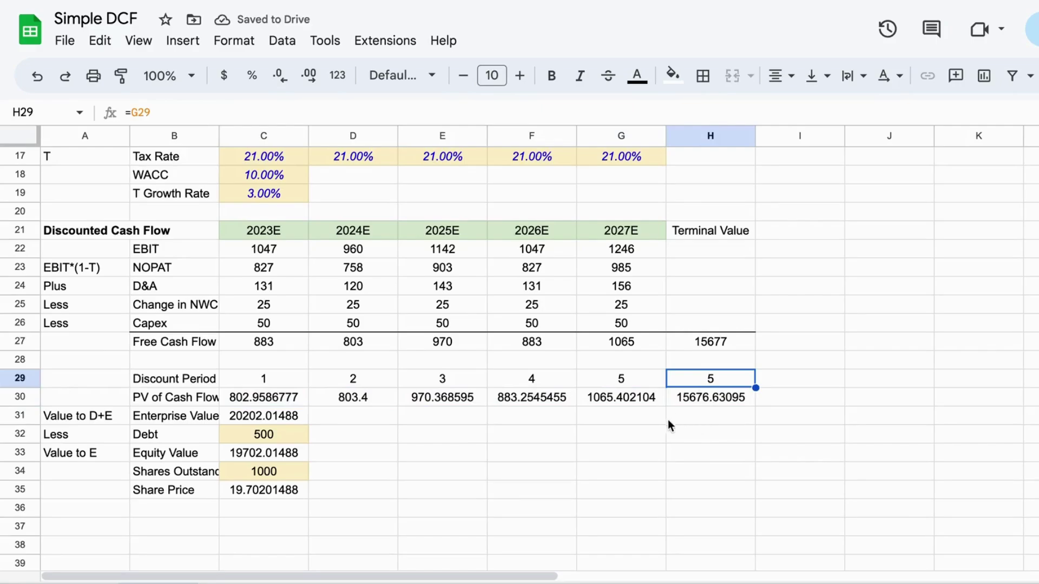
pyautogui.click(296, 398)
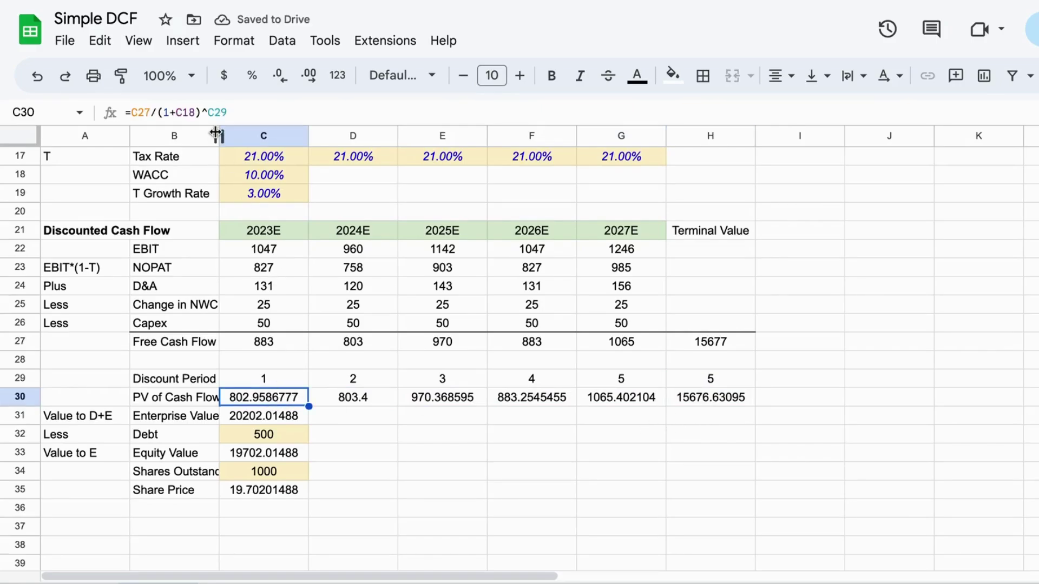
pyautogui.click(236, 112)
pyautogui.click(188, 113)
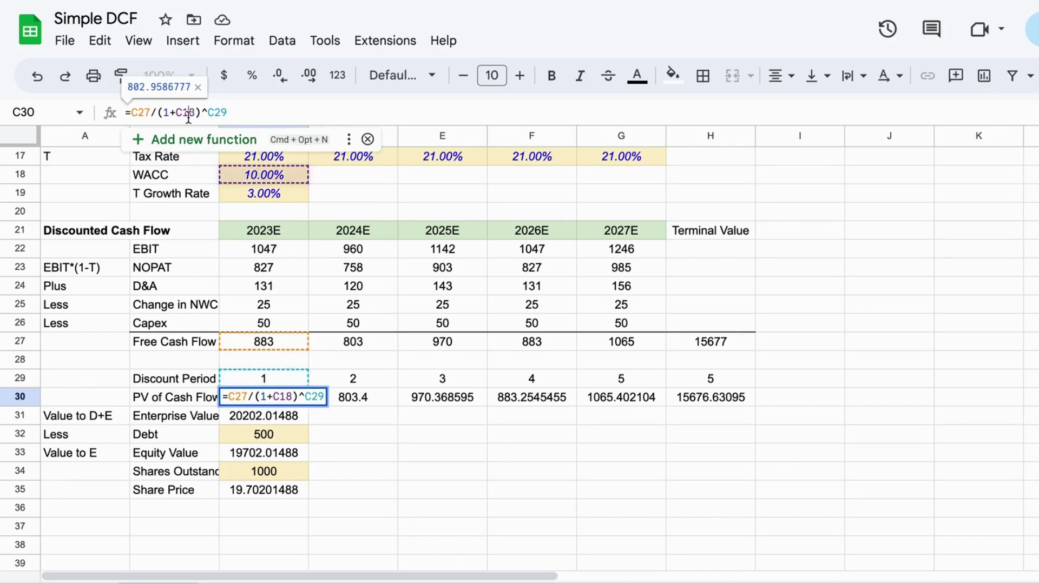
pyautogui.press('F4')
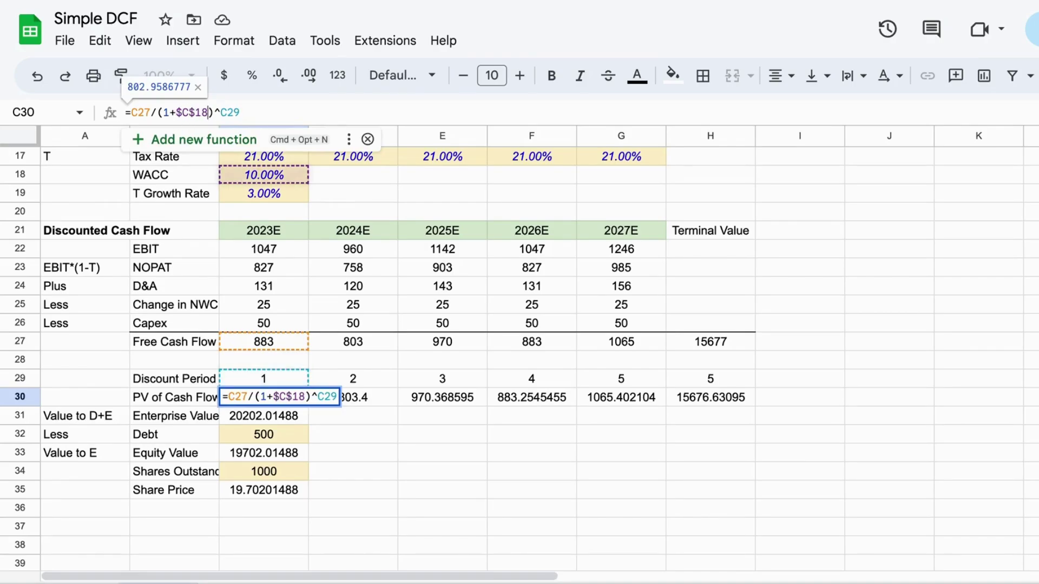
pyautogui.hotkey('ctrl', 'Return')
# Step: Fill the corrected present value formula with the locked WACC reference from C30 through H30
pyautogui.hotkey('shift', 'Right')
pyautogui.hotkey('shift', 'Right')
pyautogui.hotkey('shift', 'Right')
pyautogui.hotkey('shift', 'Right')
pyautogui.hotkey('shift', 'Right')
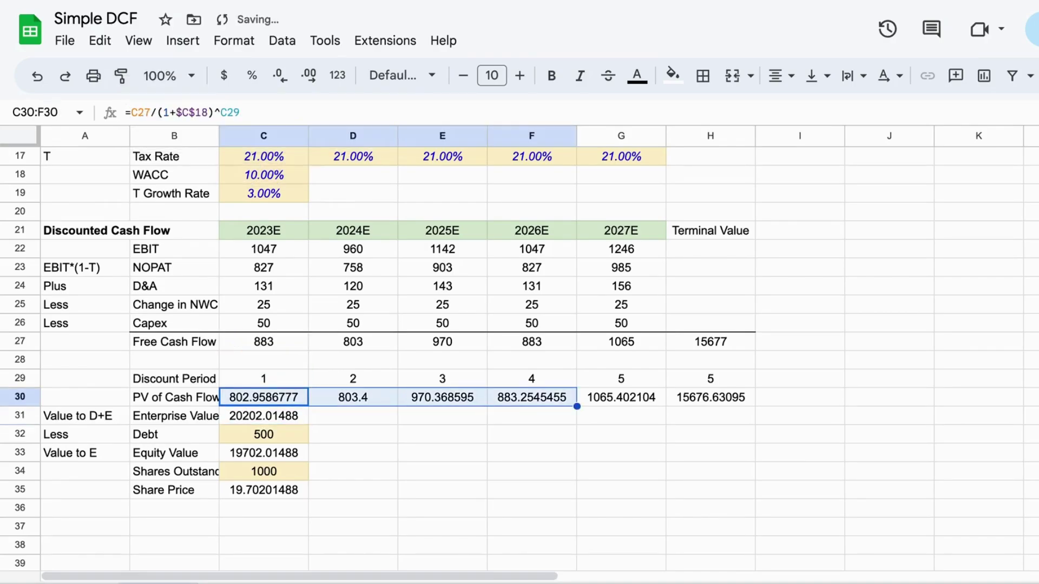
pyautogui.hotkey('ctrl', 'r')
# Step: Inspect the copied formula in D30 to verify its cash flow, WACC and discount period references
pyautogui.press('Right')
pyautogui.press('Down')
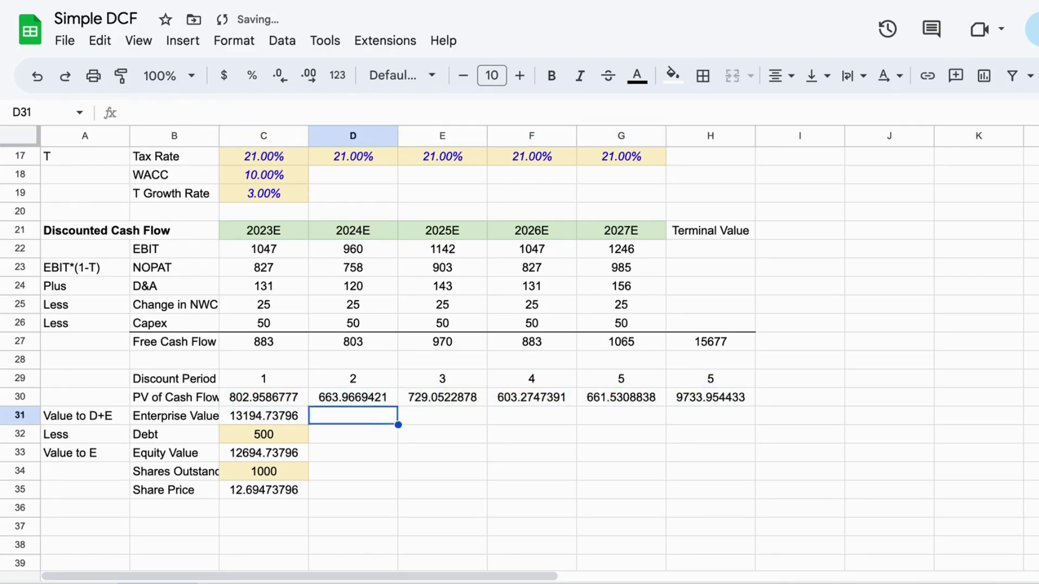
pyautogui.press('Left')
pyautogui.press('Up')
pyautogui.press('Right')
pyautogui.click(253, 112)
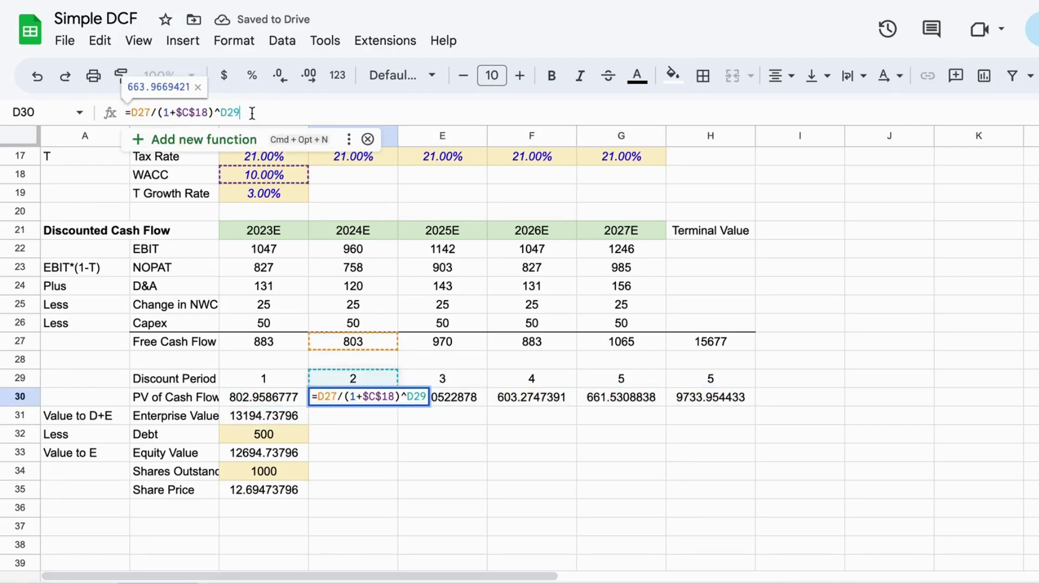
pyautogui.press('Escape')
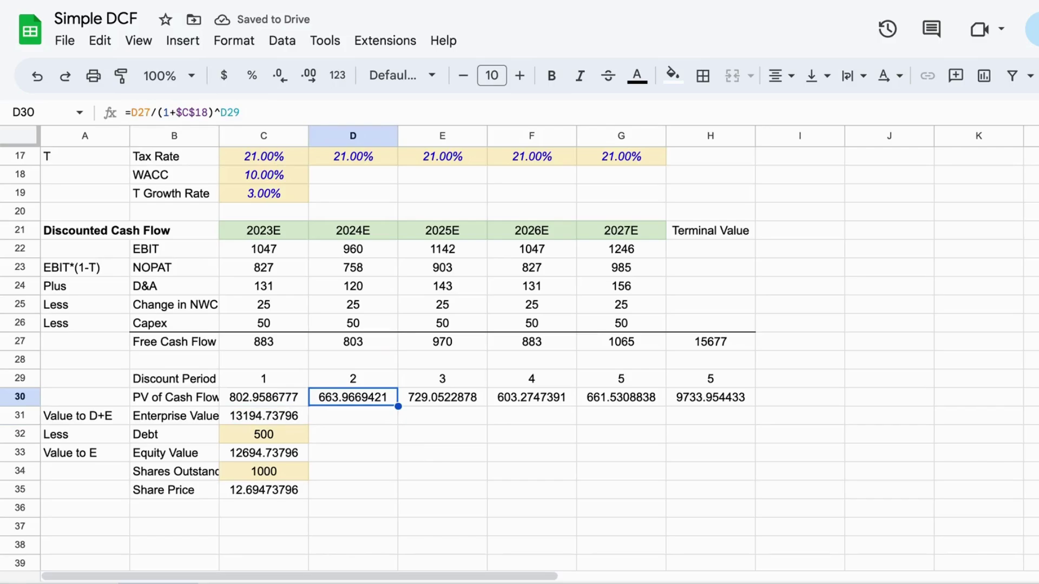
# Step: Reduce the PV of Cash Flows values in C30:H30 to whole numbers without decimals
pyautogui.press('Left')
pyautogui.hotkey('shift', 'Right')
pyautogui.hotkey('shift', 'Right')
pyautogui.hotkey('shift', 'Right')
pyautogui.hotkey('shift', 'Right')
pyautogui.hotkey('shift', 'Right')
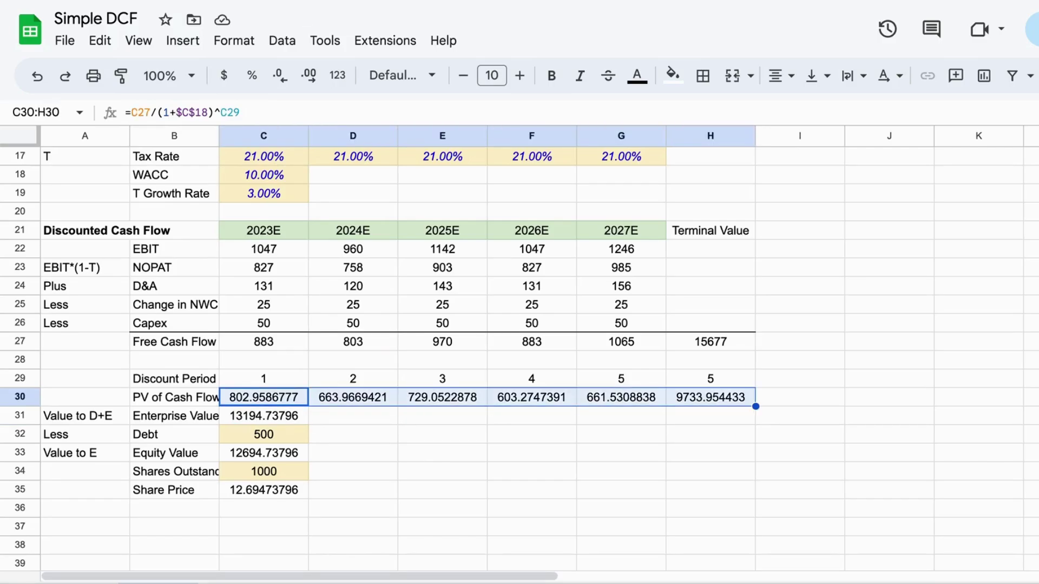
pyautogui.click(281, 78)
pyautogui.click(282, 84)
pyautogui.click(283, 84)
pyautogui.click(282, 84)
pyautogui.click(282, 84)
pyautogui.click(283, 84)
pyautogui.click(709, 509)
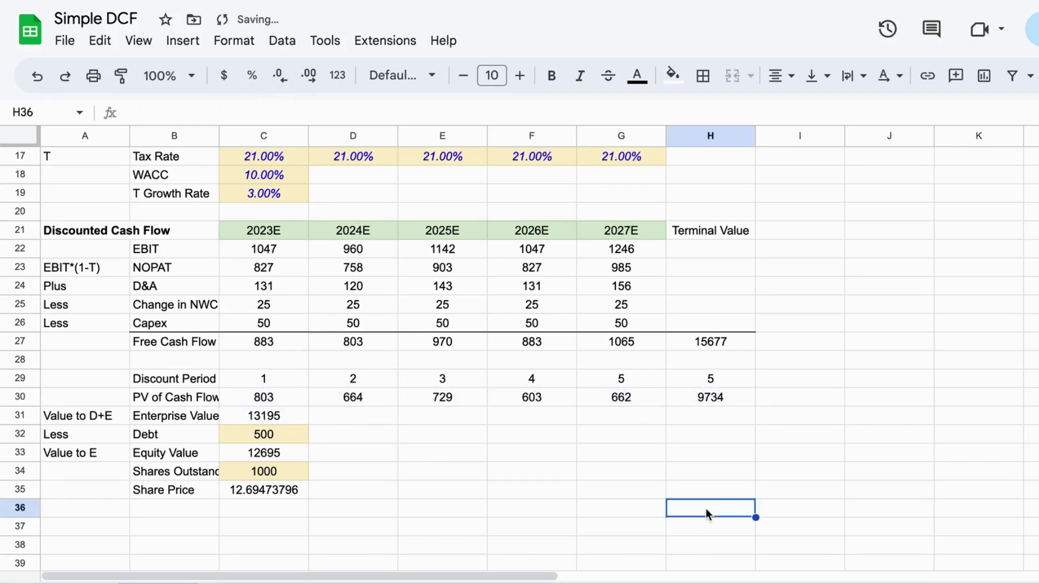
# Step: Compare the discount periods of the 2027E and Terminal Value columns in row 29
pyautogui.click(701, 399)
pyautogui.click(703, 381)
pyautogui.click(648, 377)
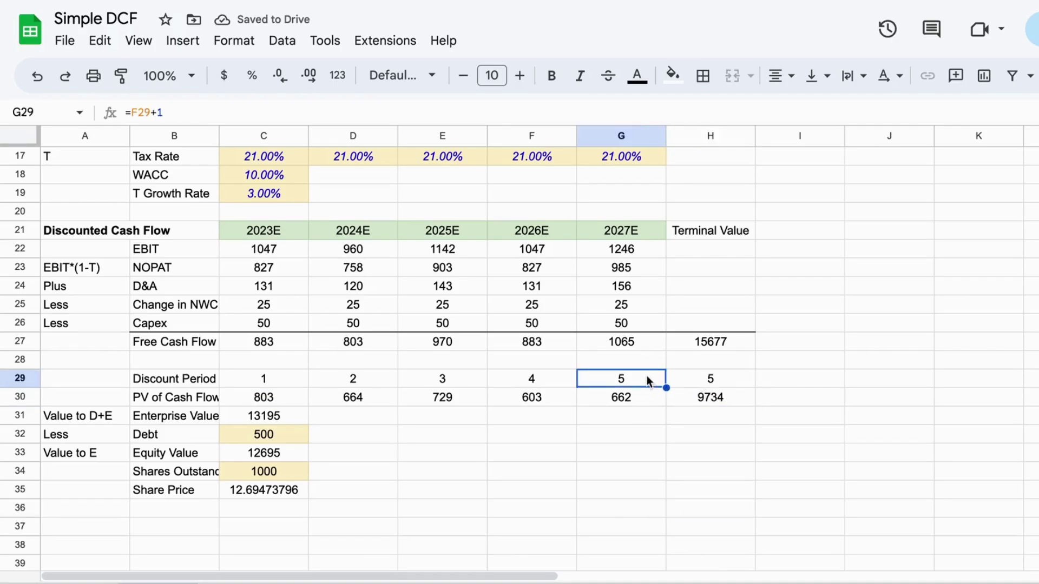
pyautogui.press('Right')
pyautogui.press('Left')
pyautogui.click(677, 234)
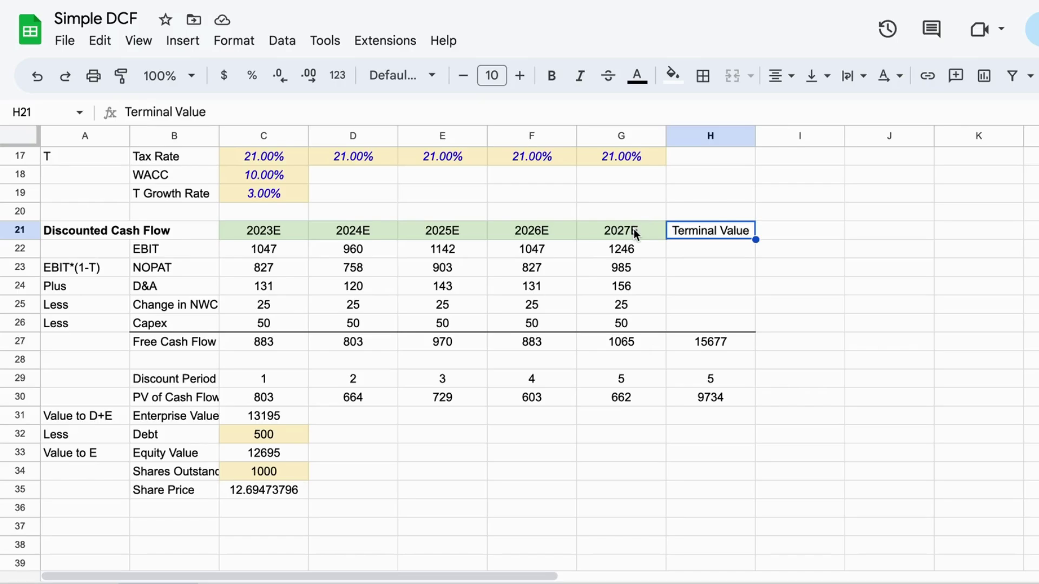
# Step: Review the valuation rows from Shares Outstanding up to the Enterprise Value sum in C31
pyautogui.click(481, 485)
pyautogui.press('Left')
pyautogui.press('Left')
pyautogui.press('Up')
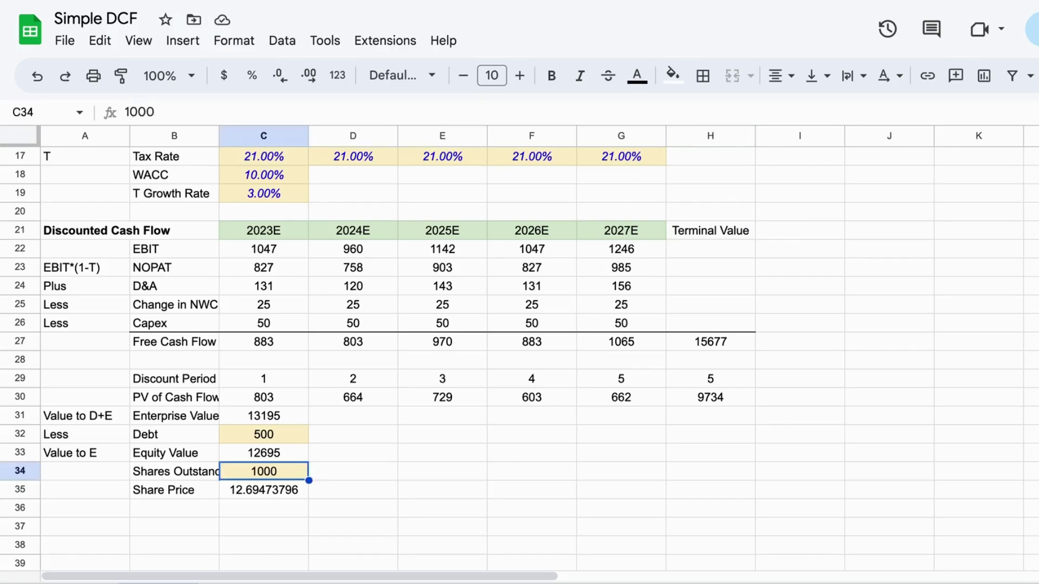
pyautogui.press('Up')
pyautogui.press('Up')
pyautogui.press('Left')
pyautogui.press('Right')
pyautogui.press('Up')
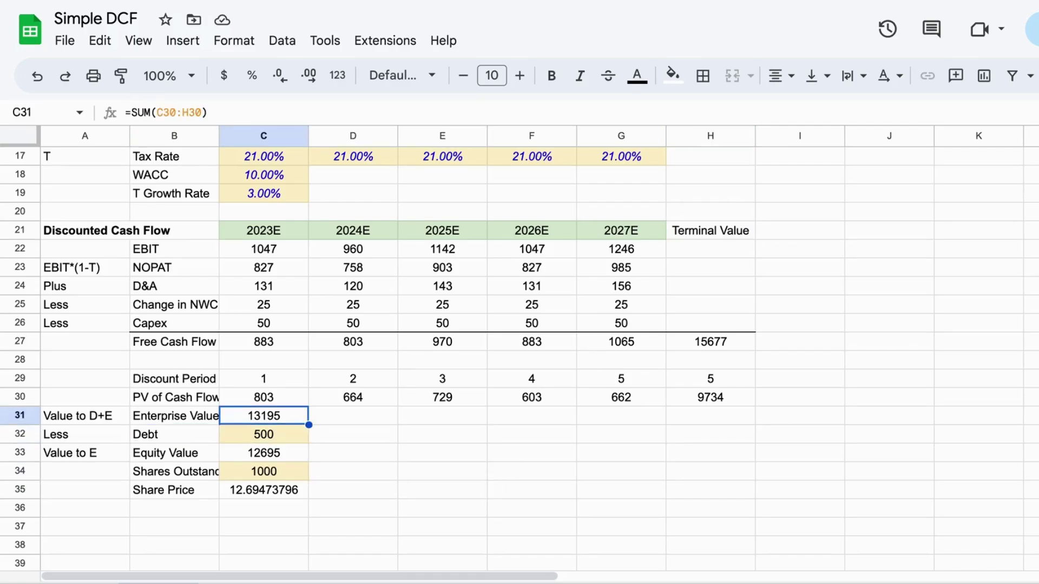
# Step: Examine the labels and values of the Enterprise Value and Debt rows that lead to Equity Value
pyautogui.click(85, 415)
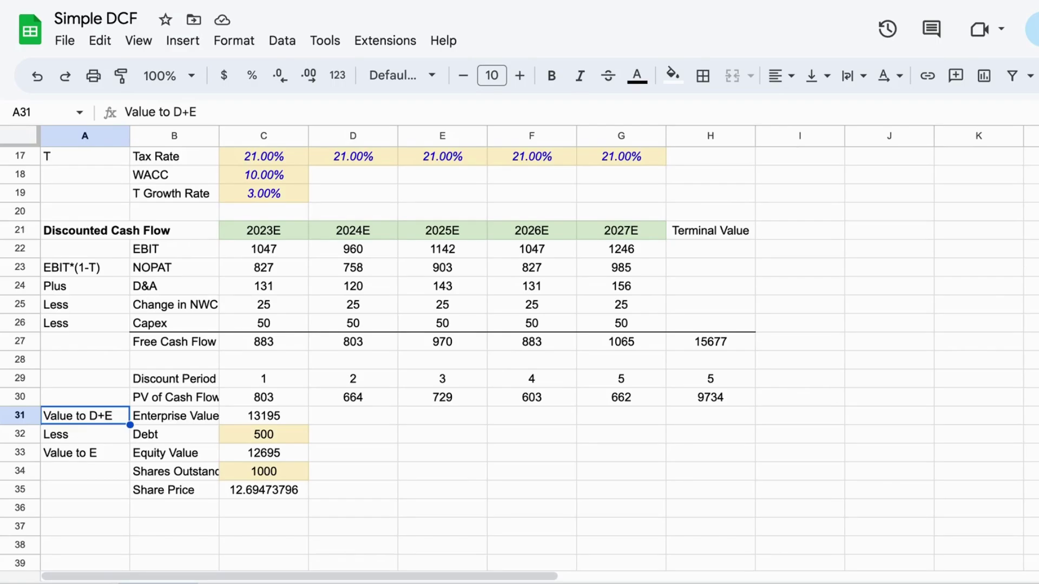
pyautogui.click(175, 415)
pyautogui.click(84, 435)
pyautogui.click(174, 416)
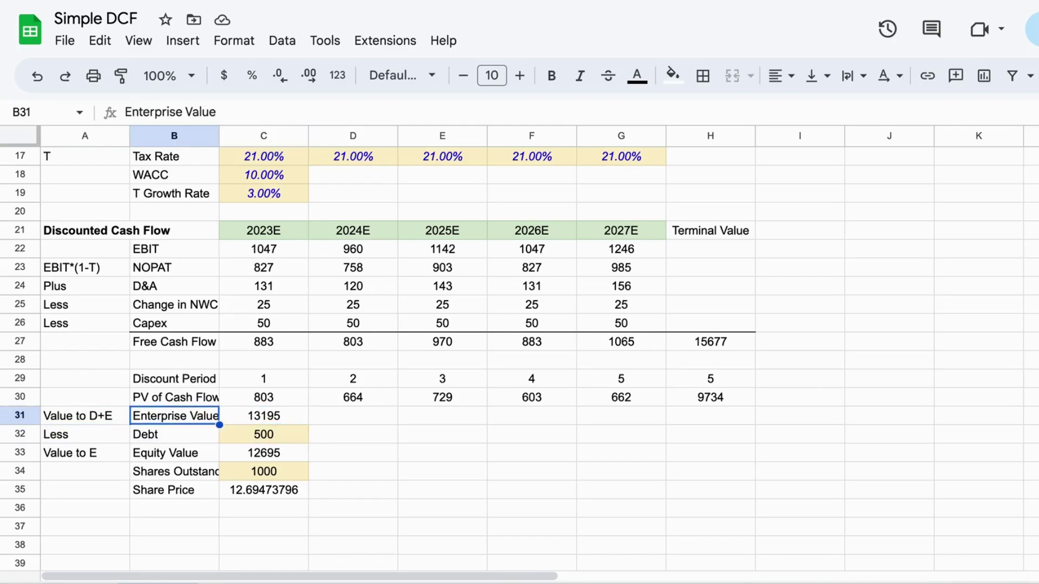
pyautogui.click(264, 434)
pyautogui.click(175, 435)
pyautogui.click(264, 415)
pyautogui.click(175, 435)
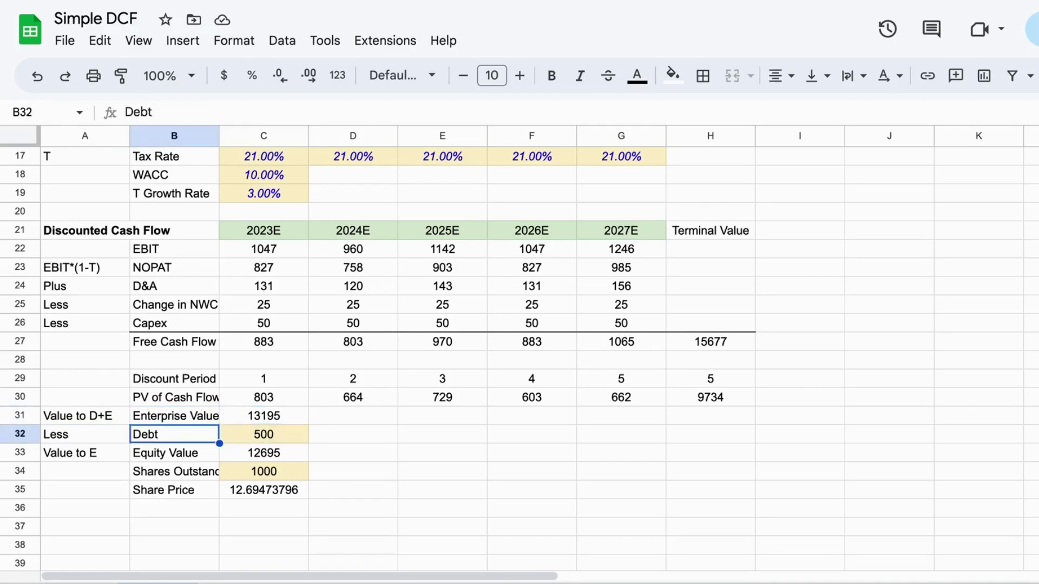
pyautogui.press('Right')
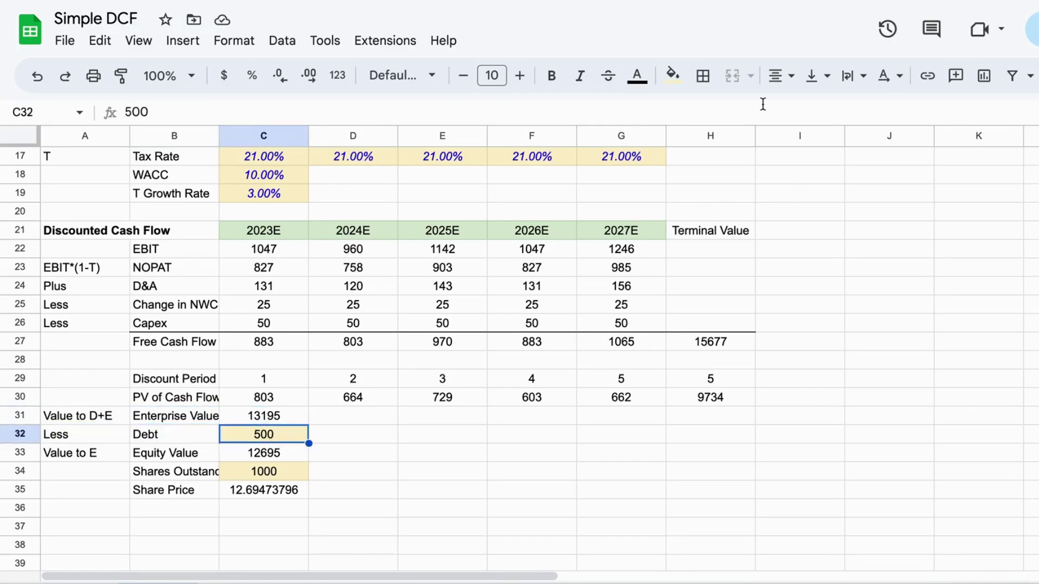
# Step: Change the text colour of the Debt value in C32 to blue and select the Shares Outstanding value in C34
pyautogui.click(637, 76)
pyautogui.click(797, 157)
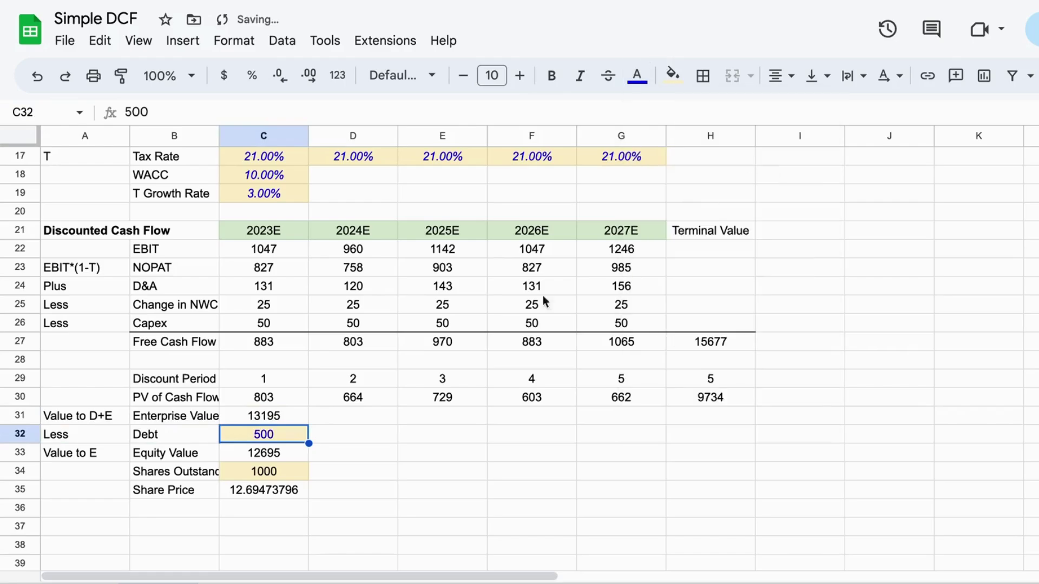
pyautogui.click(259, 474)
pyautogui.click(670, 84)
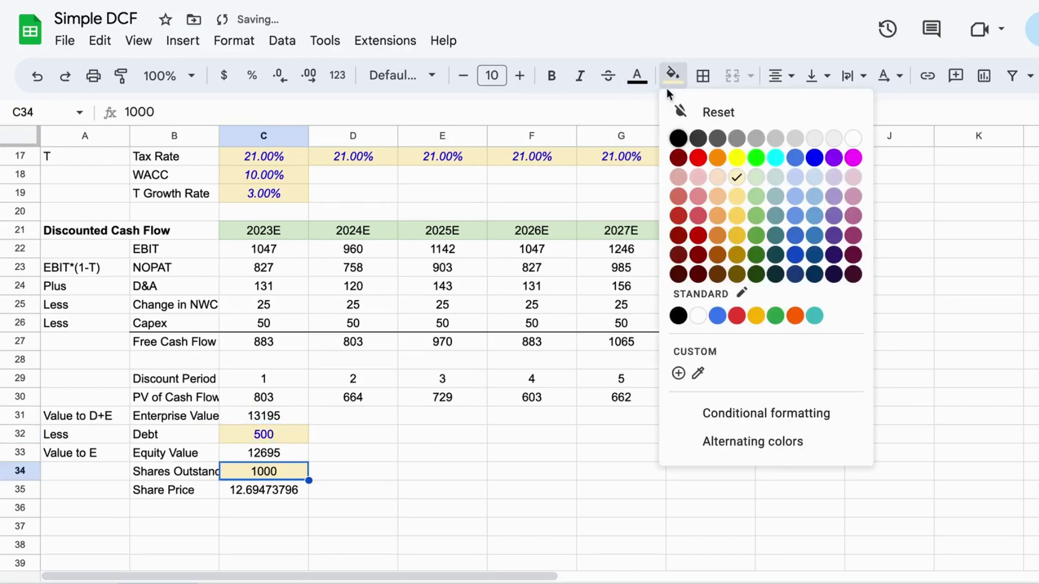
pyautogui.click(815, 157)
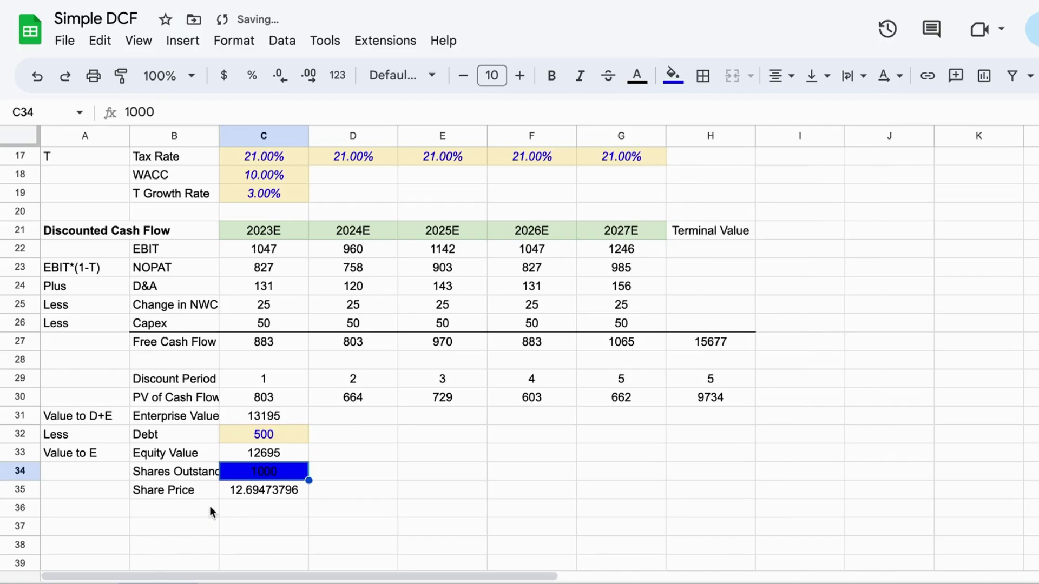
pyautogui.hotkey('ctrl', 'z')
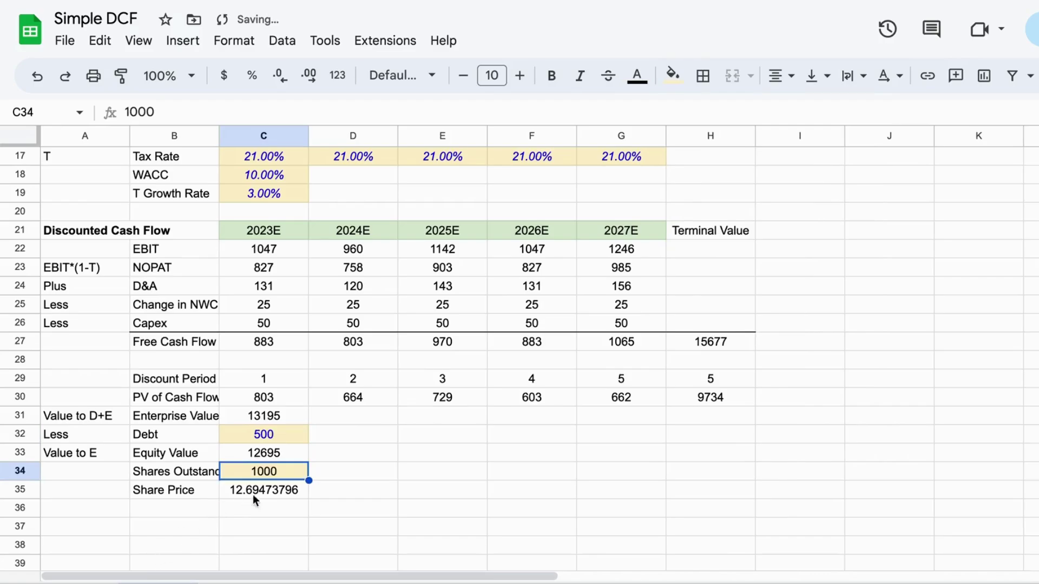
# Step: Change the text colour of the Shares Outstanding value in C34 to blue
pyautogui.click(652, 82)
pyautogui.click(761, 158)
pyautogui.click(532, 545)
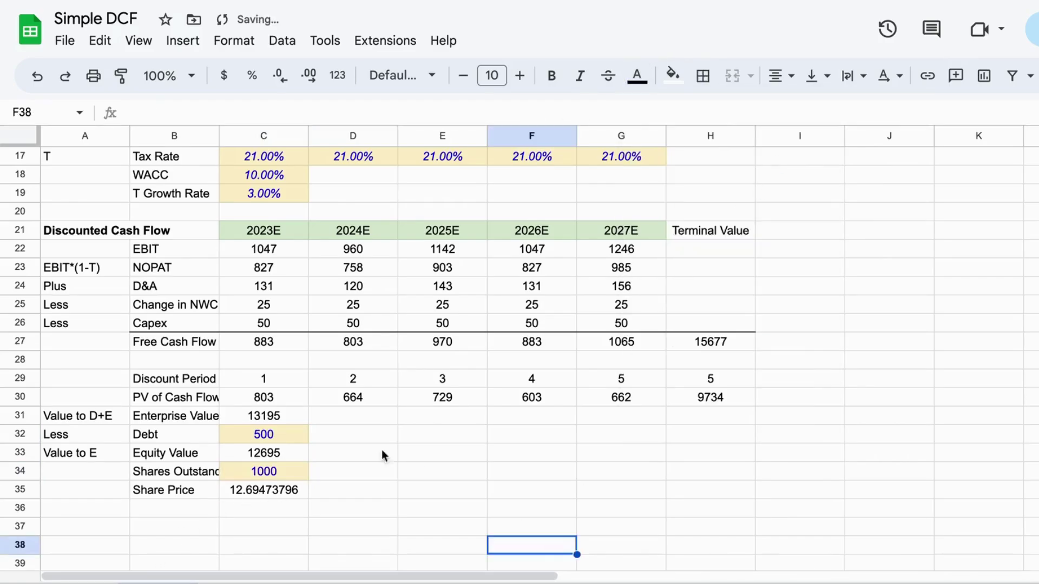
# Step: Examine the labels, values and formulas from Enterprise Value through Debt, Equity Value and Shares Outstanding to Share Price
pyautogui.click(294, 434)
pyautogui.press('Up')
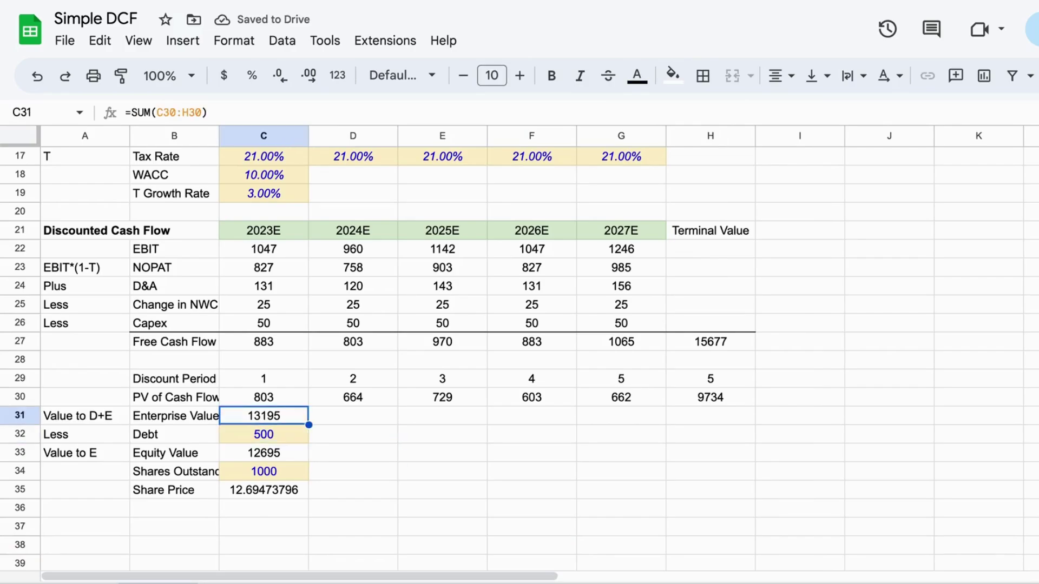
pyautogui.click(174, 416)
pyautogui.click(263, 416)
pyautogui.click(263, 434)
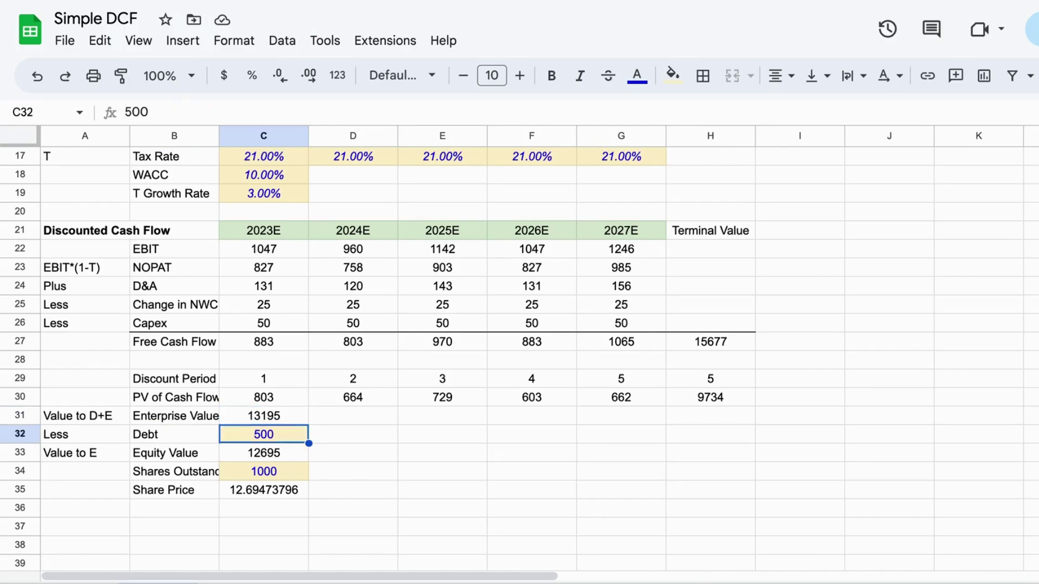
pyautogui.click(174, 453)
pyautogui.click(263, 453)
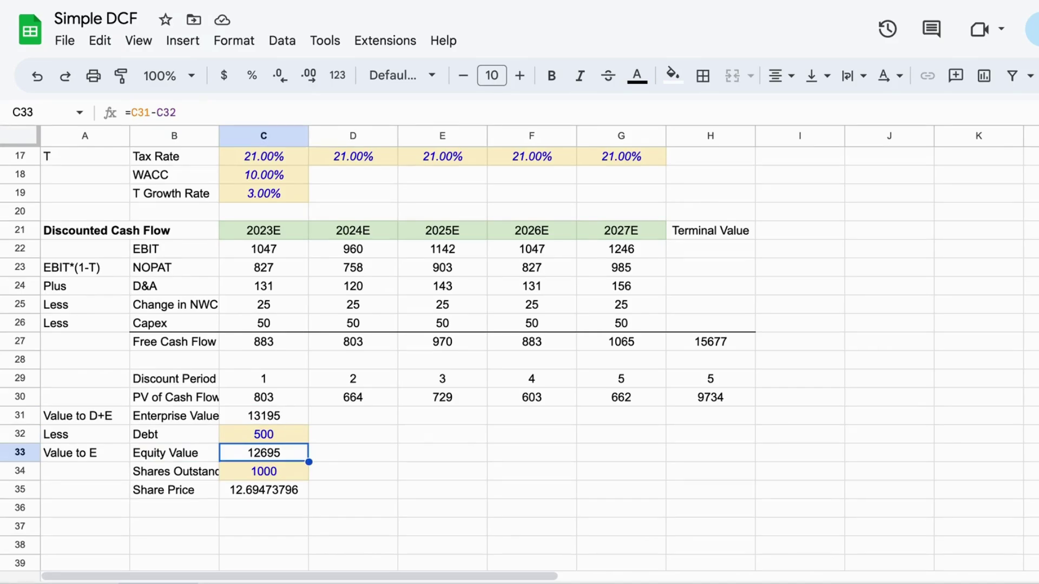
pyautogui.click(174, 471)
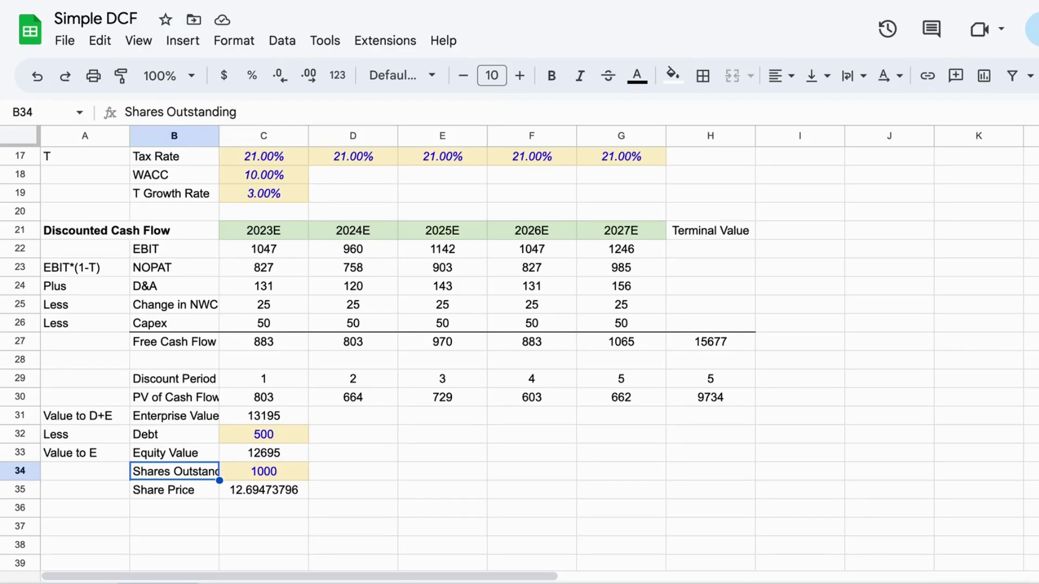
pyautogui.click(263, 490)
pyautogui.click(263, 471)
# Step: Reduce the Share Price in C35 to two decimals and format it as dollar currency
pyautogui.click(263, 489)
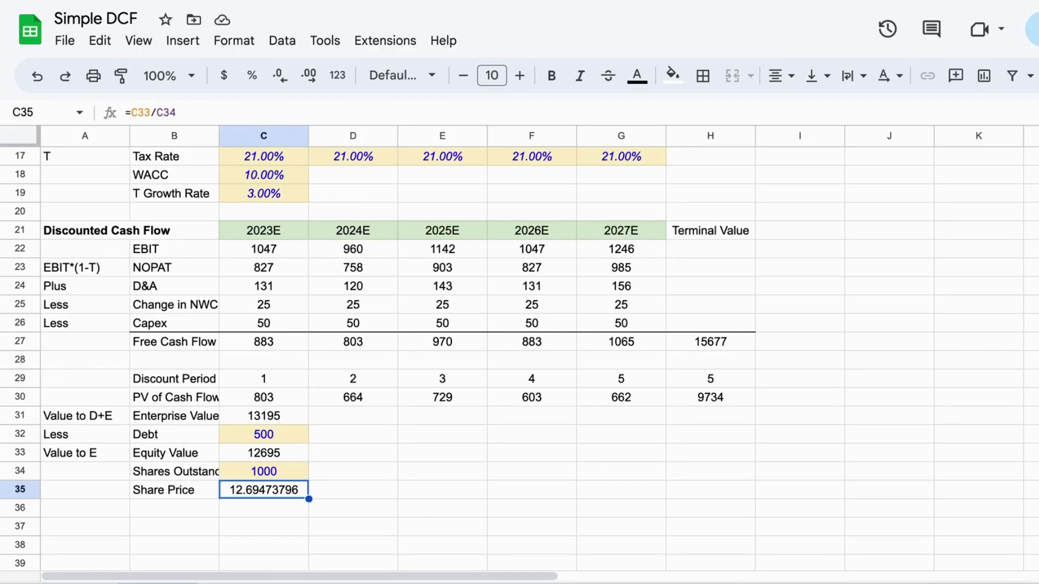
pyautogui.click(281, 77)
pyautogui.click(280, 76)
pyautogui.click(280, 76)
pyautogui.click(280, 76)
pyautogui.click(281, 77)
pyautogui.click(285, 80)
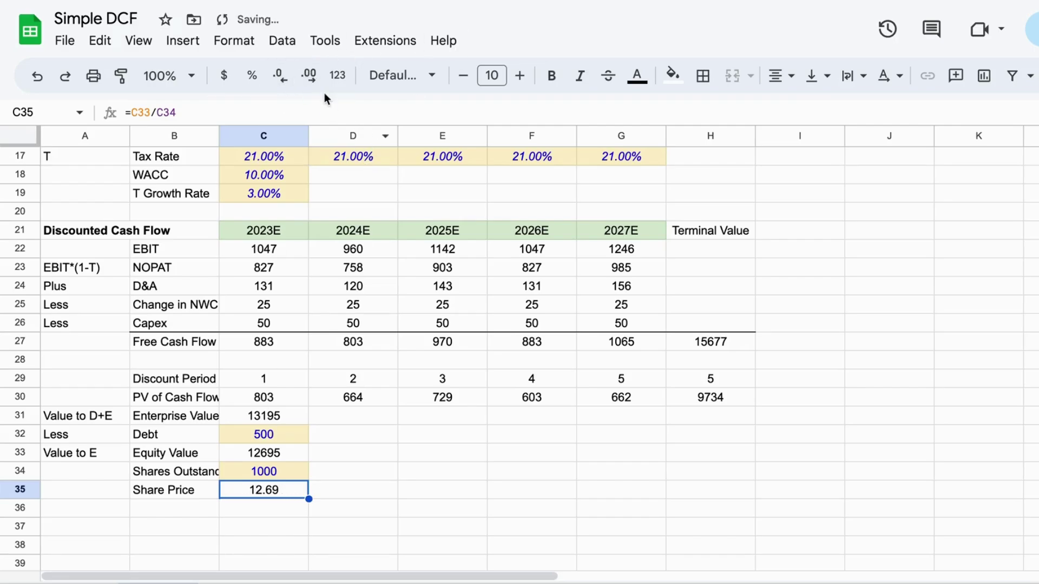
pyautogui.click(224, 76)
pyautogui.click(412, 480)
pyautogui.click(207, 507)
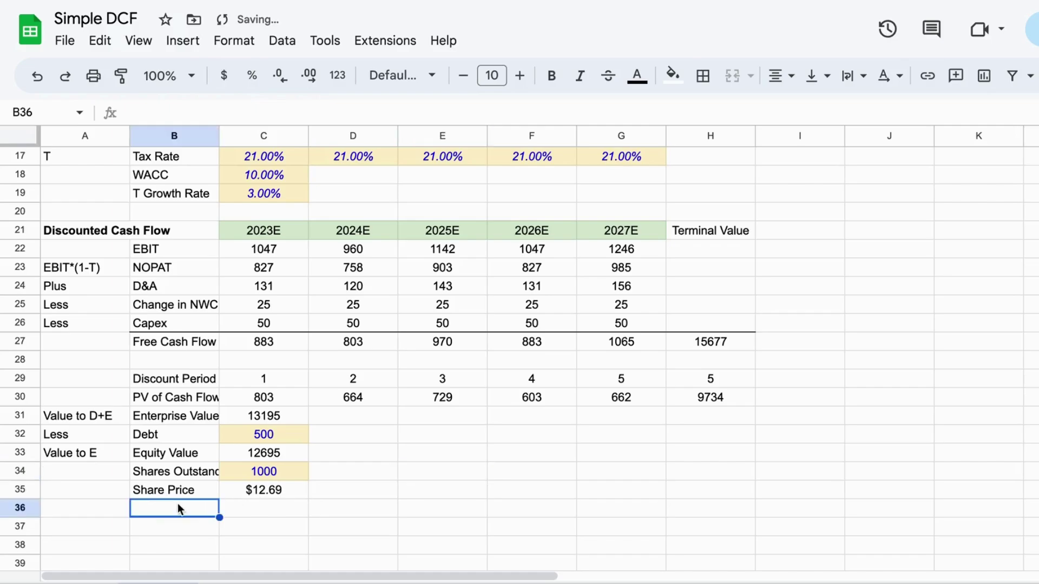
# Step: Put a thick black outer border around the Share Price label and value in B35:C35
pyautogui.moveTo(174, 493); pyautogui.dragTo(281, 499)
pyautogui.click(373, 503)
pyautogui.click(180, 511)
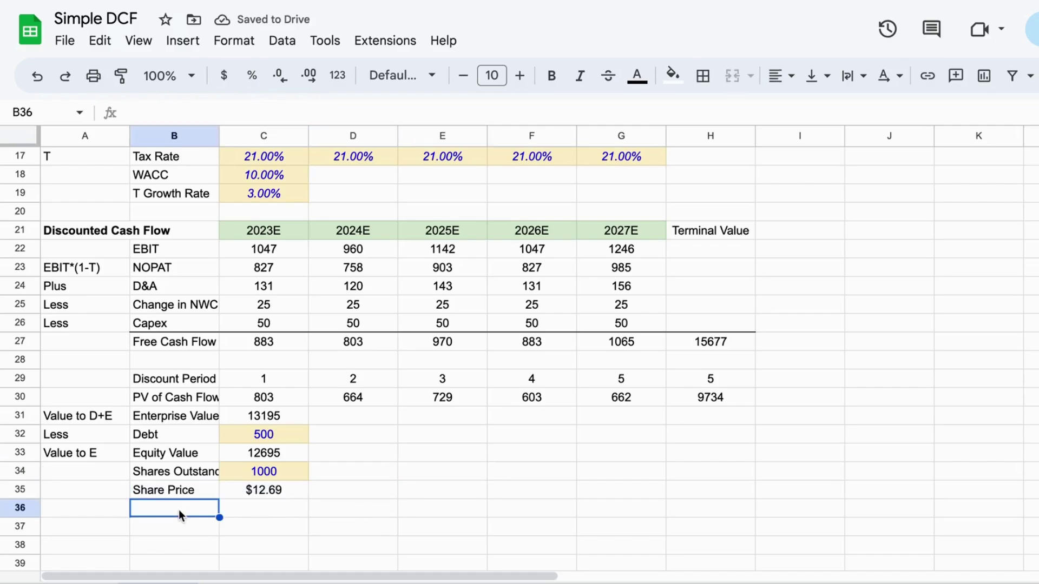
pyautogui.press('Down')
pyautogui.press('Up')
pyautogui.press('Up')
pyautogui.press('Up')
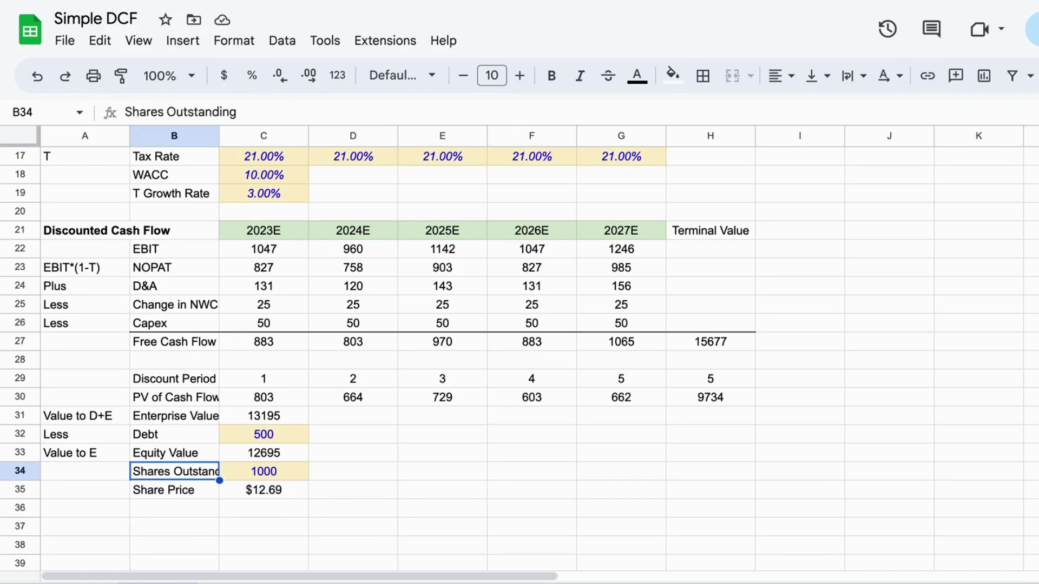
pyautogui.press('Down')
pyautogui.hotkey('shift', 'Right')
pyautogui.click(703, 76)
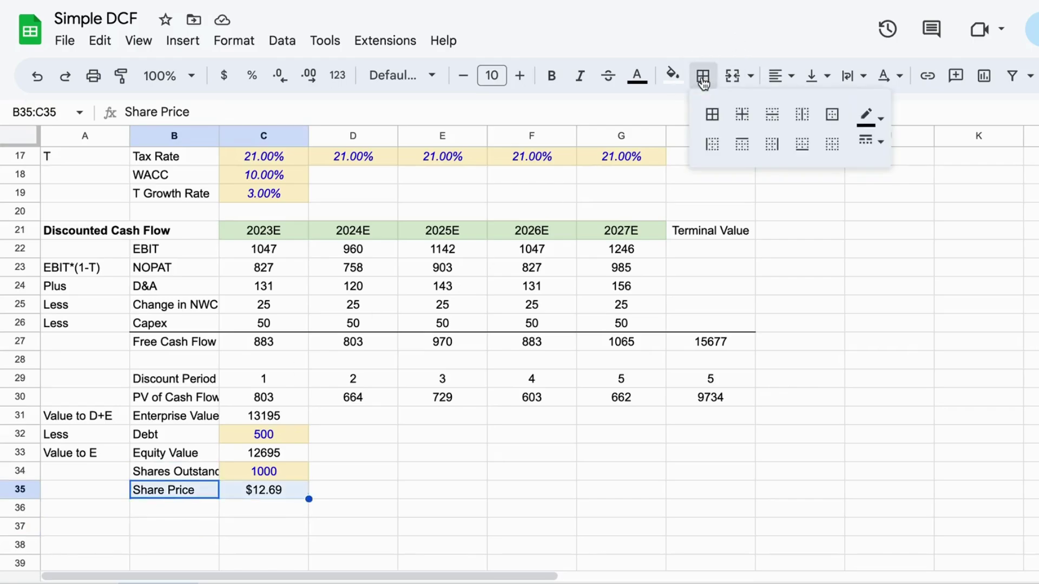
pyautogui.click(832, 115)
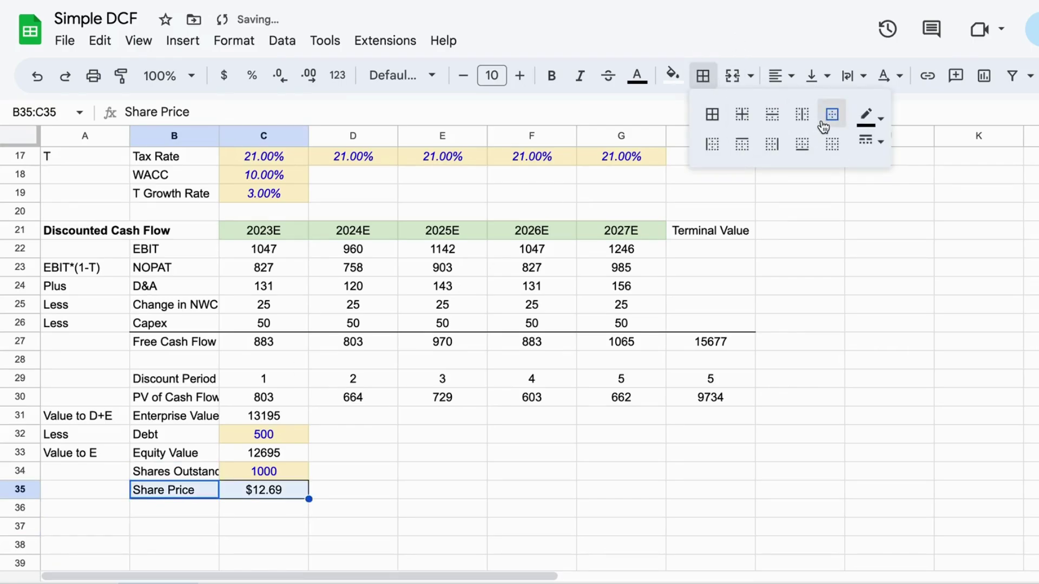
pyautogui.click(870, 140)
pyautogui.click(908, 211)
pyautogui.click(748, 345)
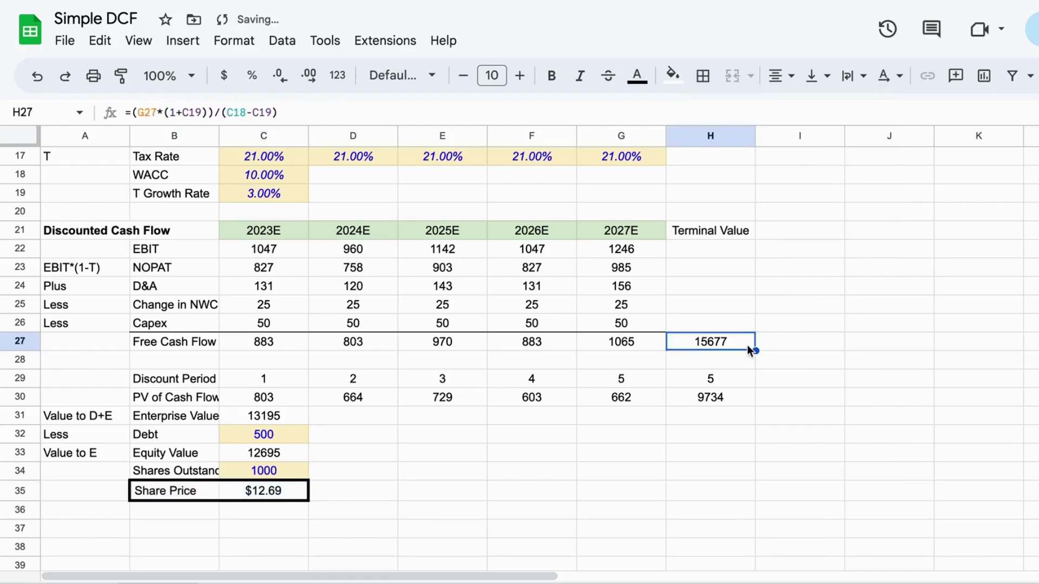
# Step: Review the whole model from the Income Statement through Other Items down to the Share Price row
pyautogui.moveTo(191, 491); pyautogui.dragTo(271, 495)
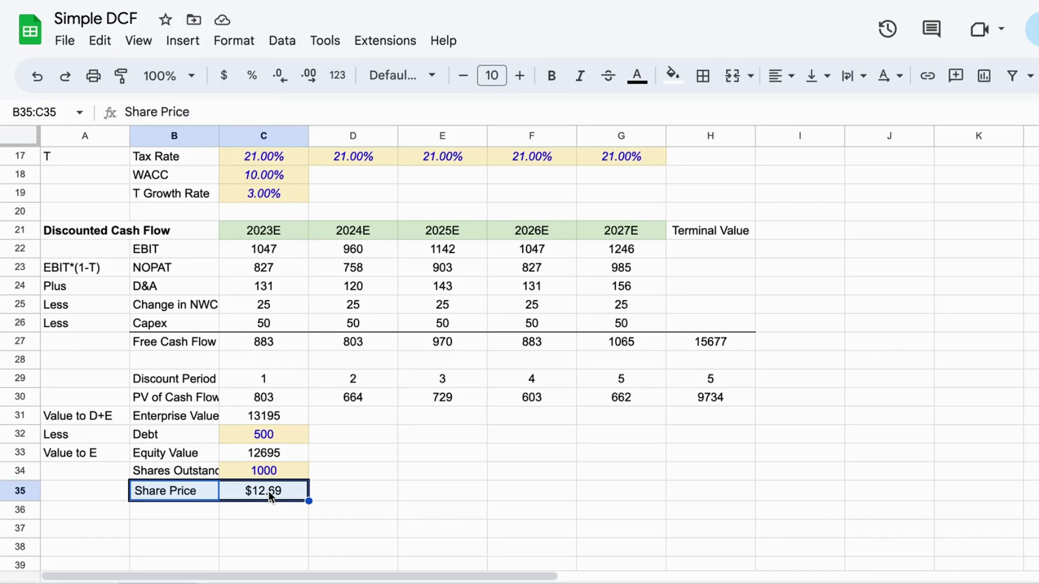
pyautogui.scroll(5, 226, 230)
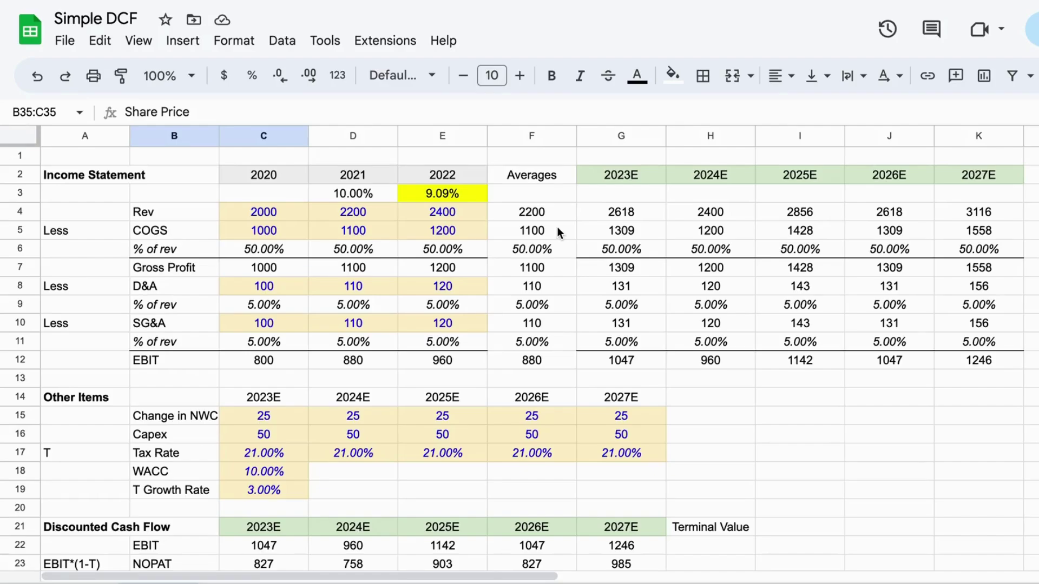
pyautogui.scroll(-5, 501, 302)
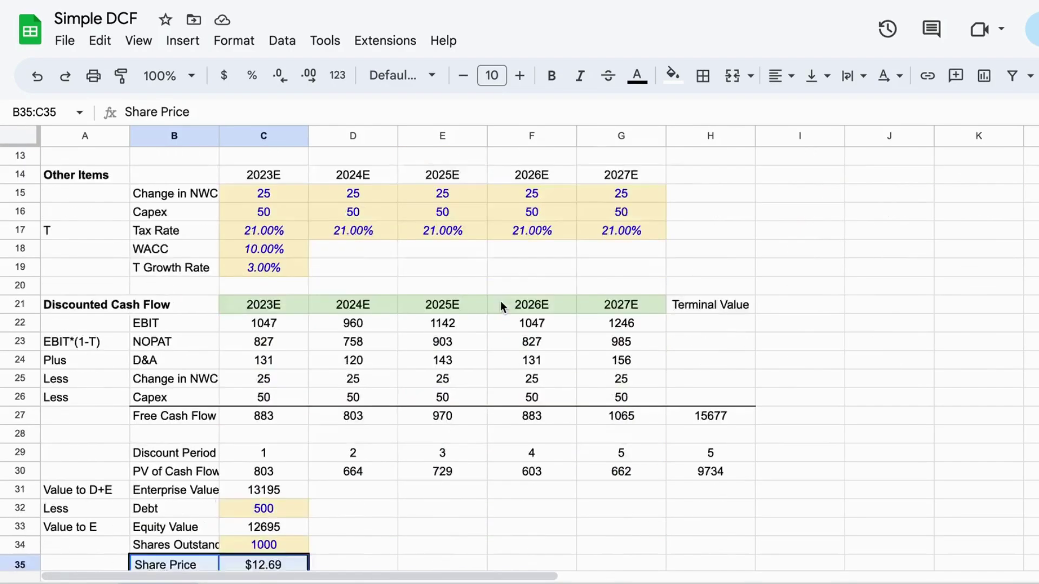
pyautogui.scroll(-1, 333, 522)
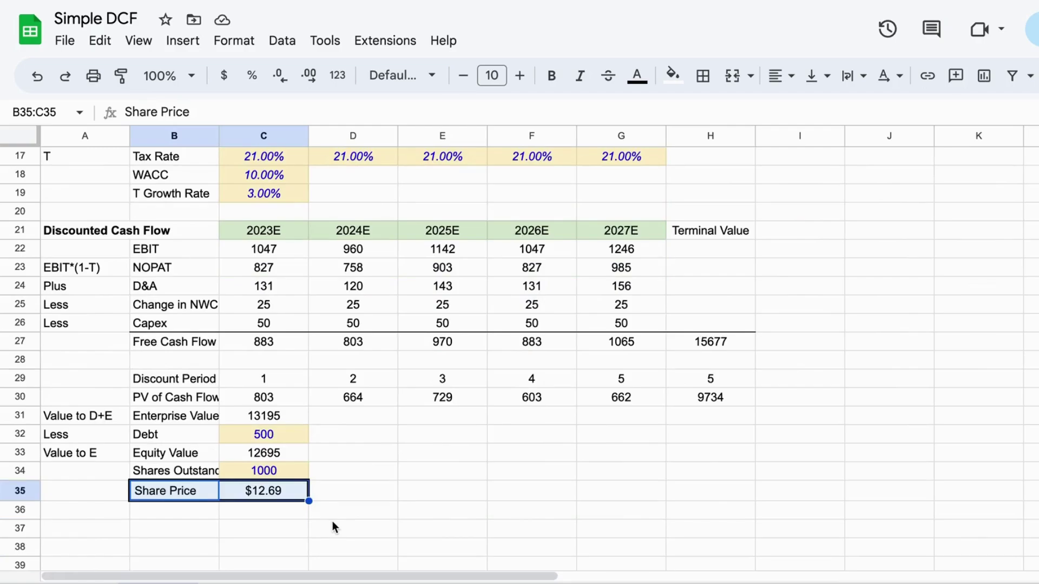
pyautogui.press('Right')
pyautogui.press('Up')
pyautogui.press('Down')
pyautogui.press('Down')
# Step: Add the label Current Price in B36 and enter 14.10 in C36, formatted as dollar currency
pyautogui.press('Left')
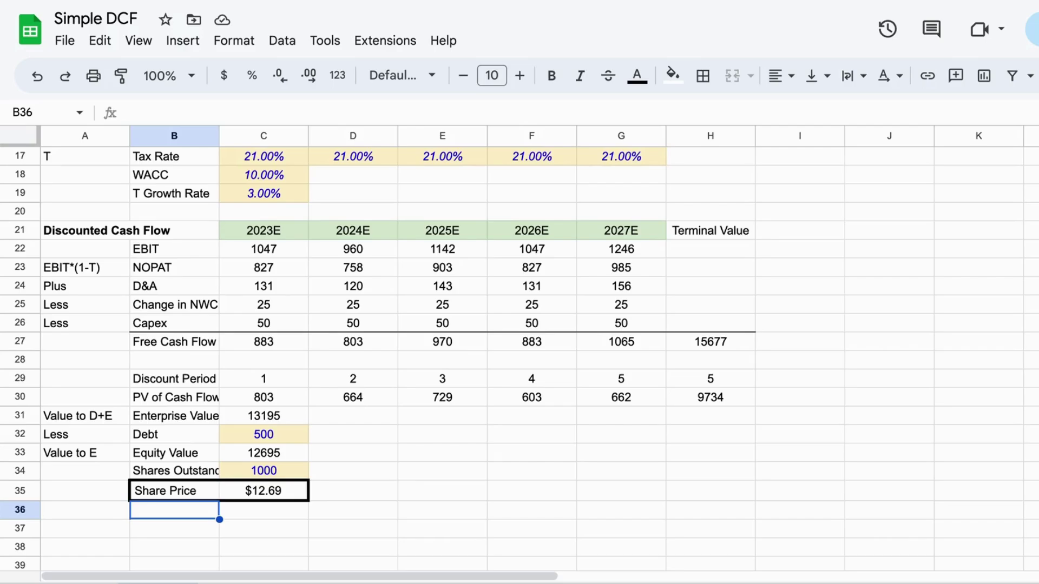
pyautogui.press('Down')
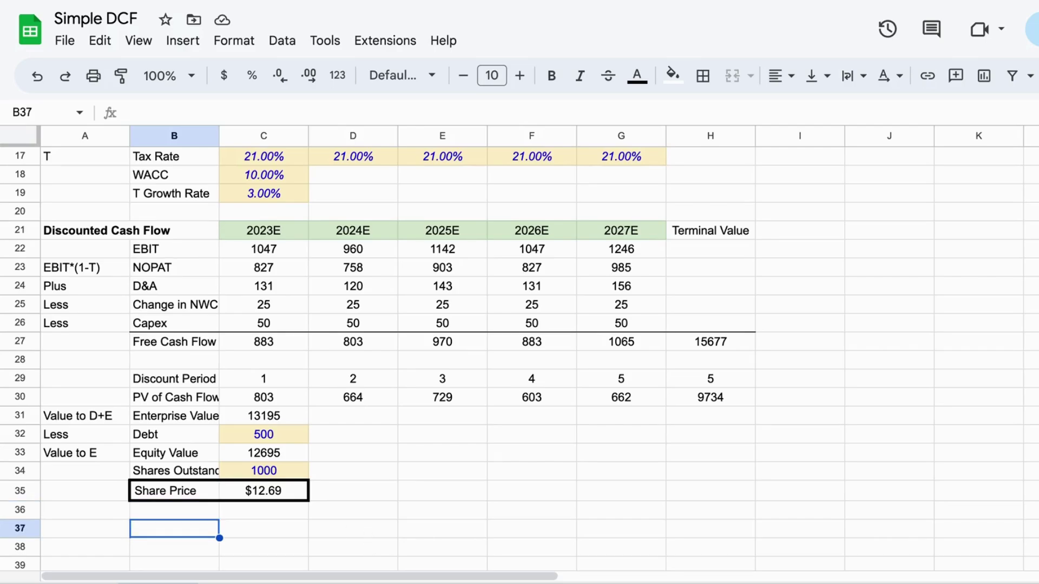
pyautogui.press('Up')
pyautogui.write('Current Price')
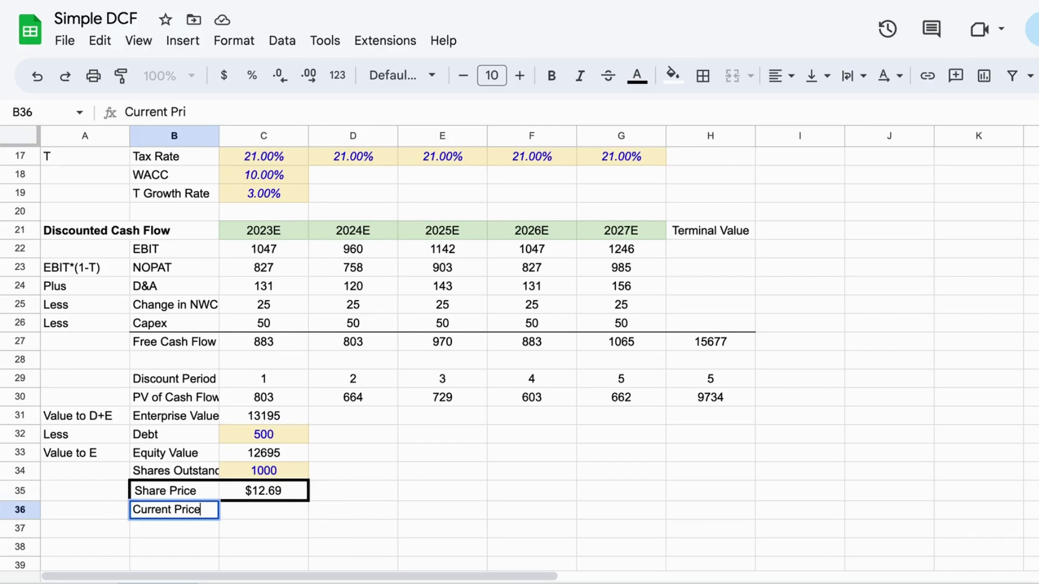
pyautogui.press('Tab')
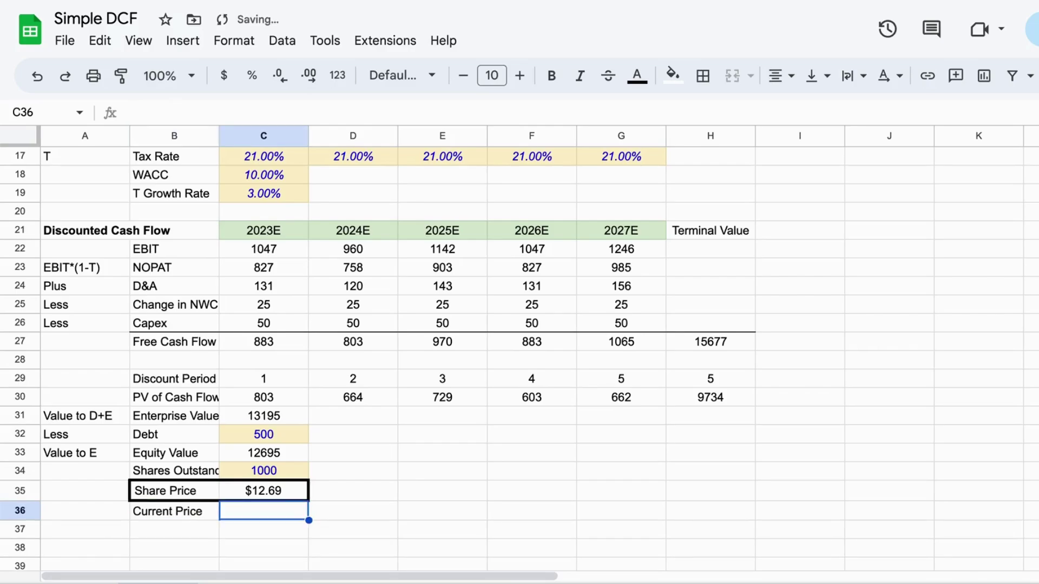
pyautogui.write('14.10')
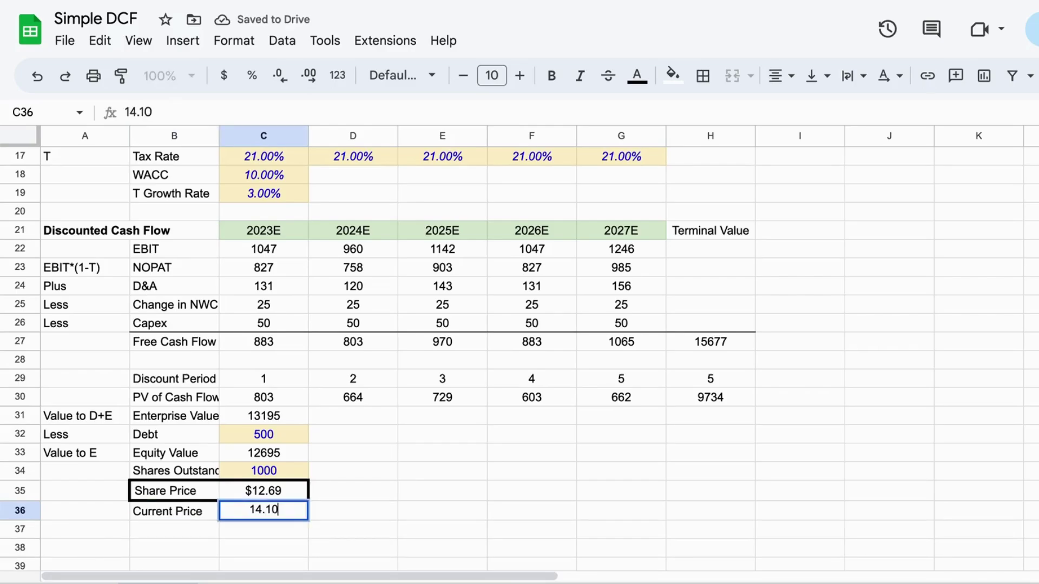
pyautogui.press('Up')
pyautogui.press('Down')
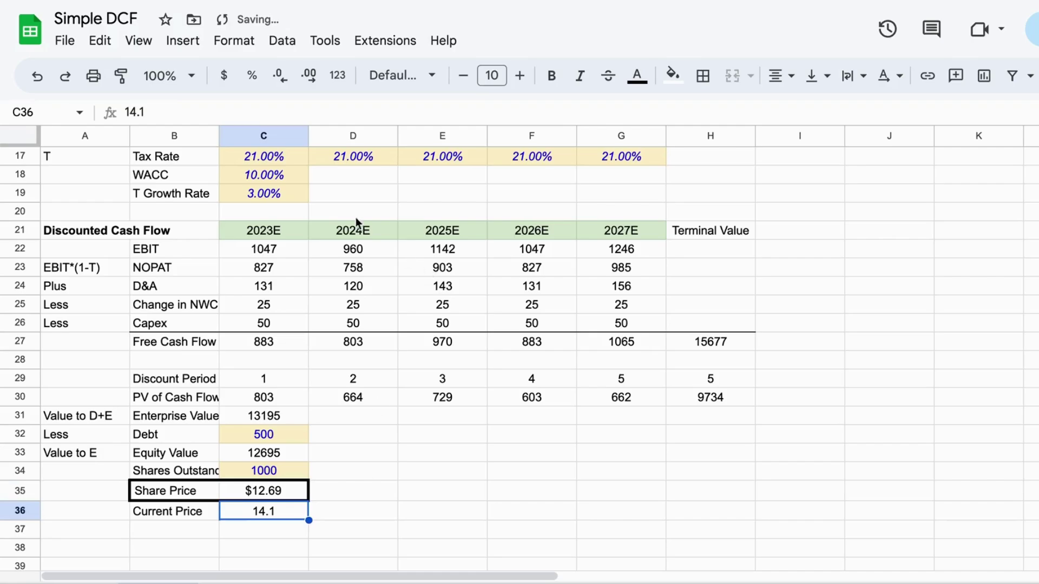
pyautogui.click(223, 75)
pyautogui.click(164, 530)
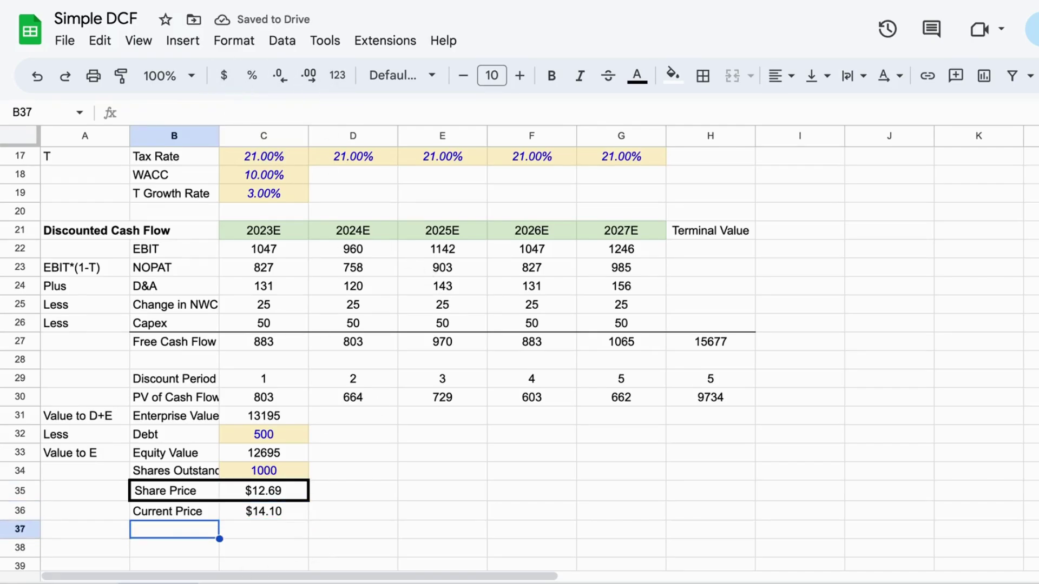
pyautogui.write('Difference')
pyautogui.press('BackSpace')
pyautogui.press('BackSpace')
pyautogui.press('BackSpace')
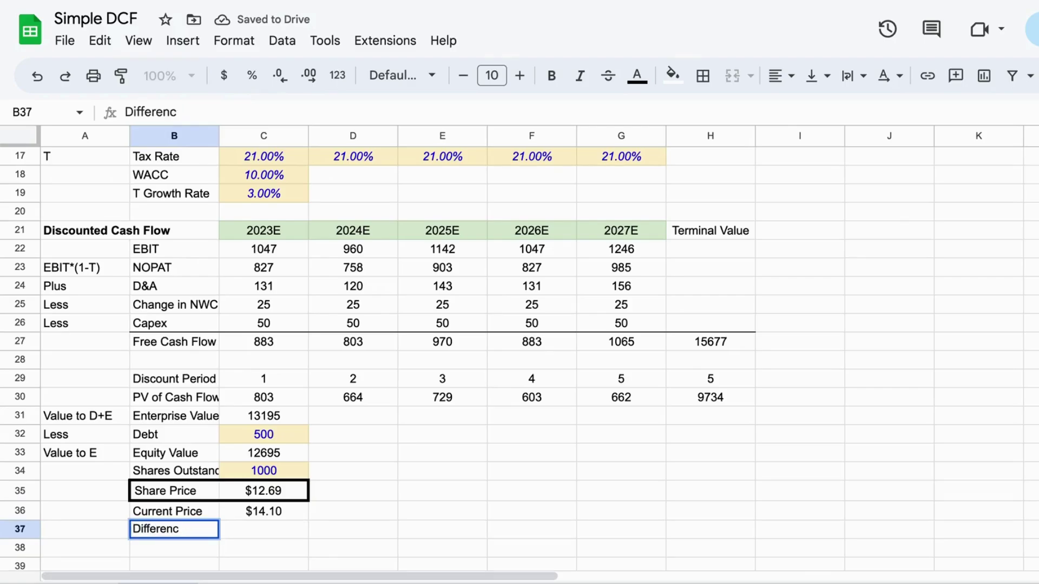
pyautogui.press('BackSpace')
pyautogui.press('BackSpace')
pyautogui.press('BackSpace')
pyautogui.press('BackSpace')
pyautogui.press('BackSpace')
pyautogui.press('BackSpace')
pyautogui.press('BackSpace')
# Step: Enter the label "% Difference" in B37 below Current Price
pyautogui.write('% ')
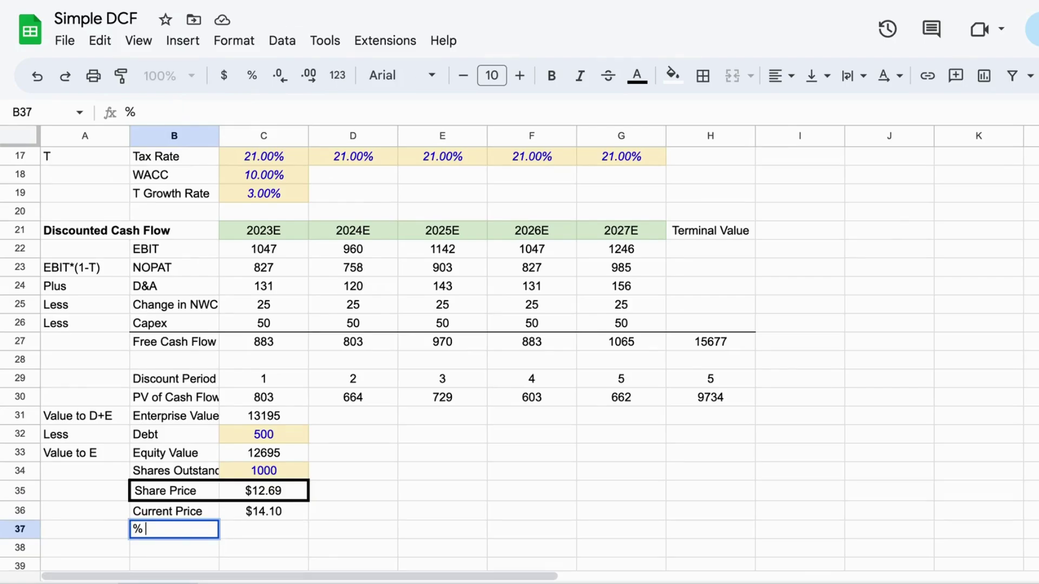
pyautogui.write('Difference')
pyautogui.press('Tab')
# Step: Calculate the difference from the current price in C37 with =C35/C36-1 and format it as a percentage
pyautogui.write('=')
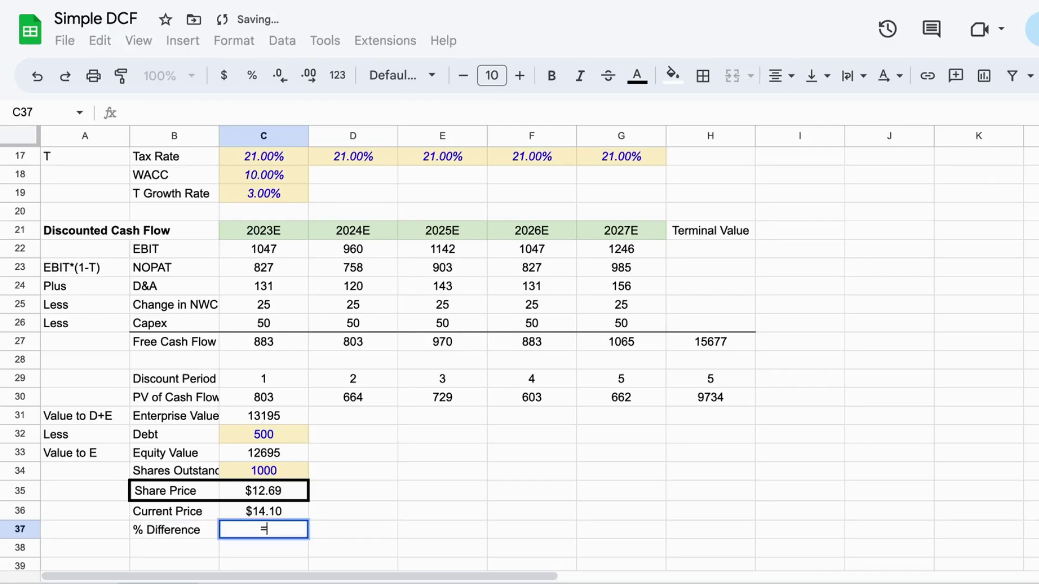
pyautogui.write('C35')
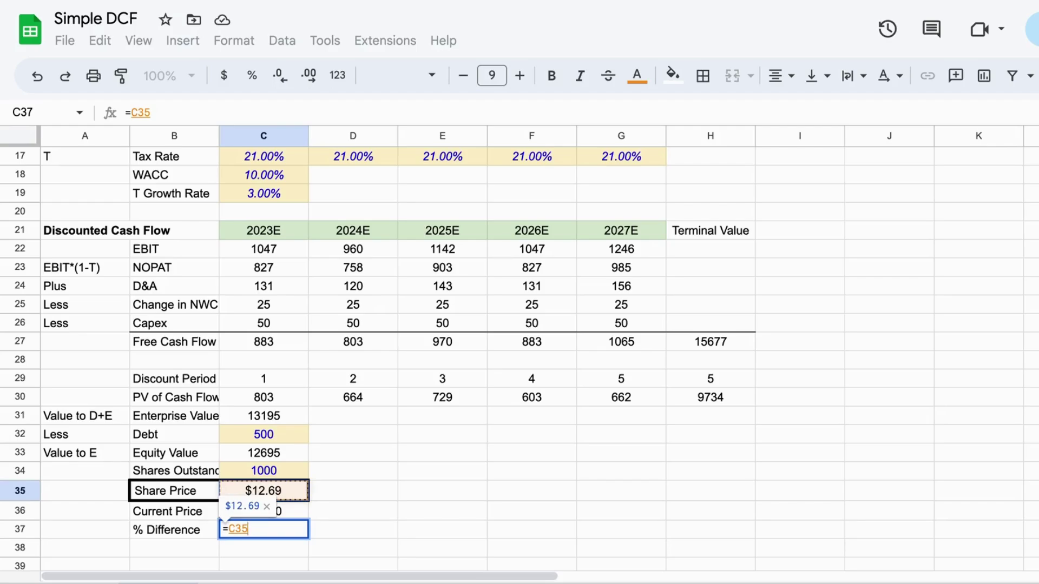
pyautogui.write('/C36-1')
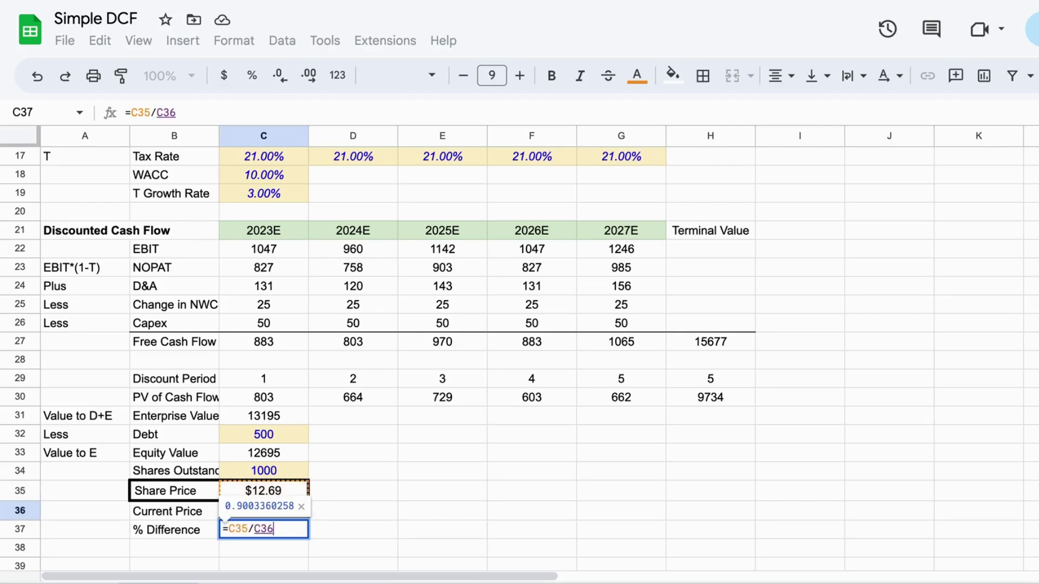
pyautogui.press('Return')
pyautogui.press('Up')
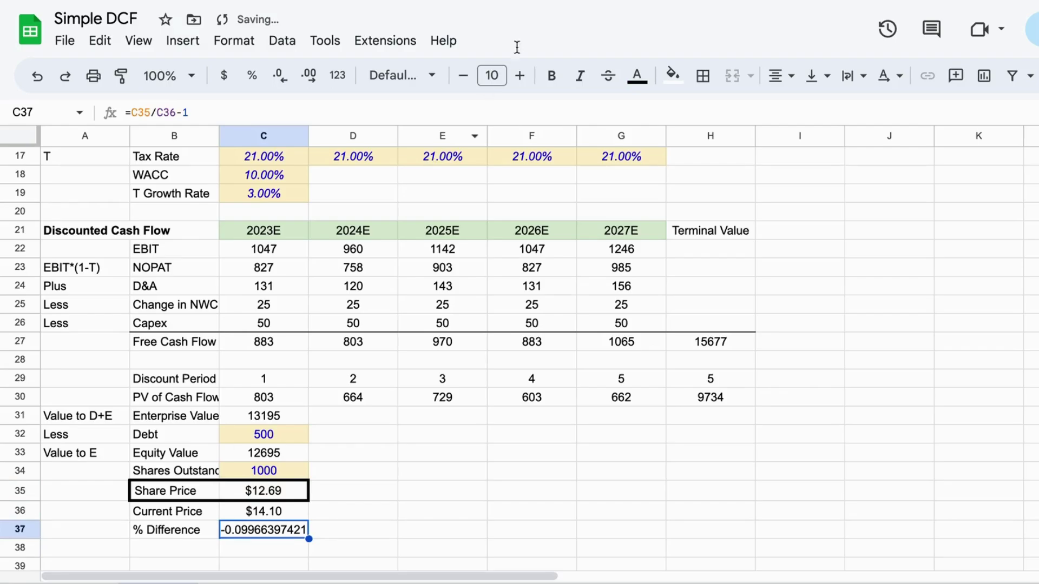
pyautogui.click(251, 76)
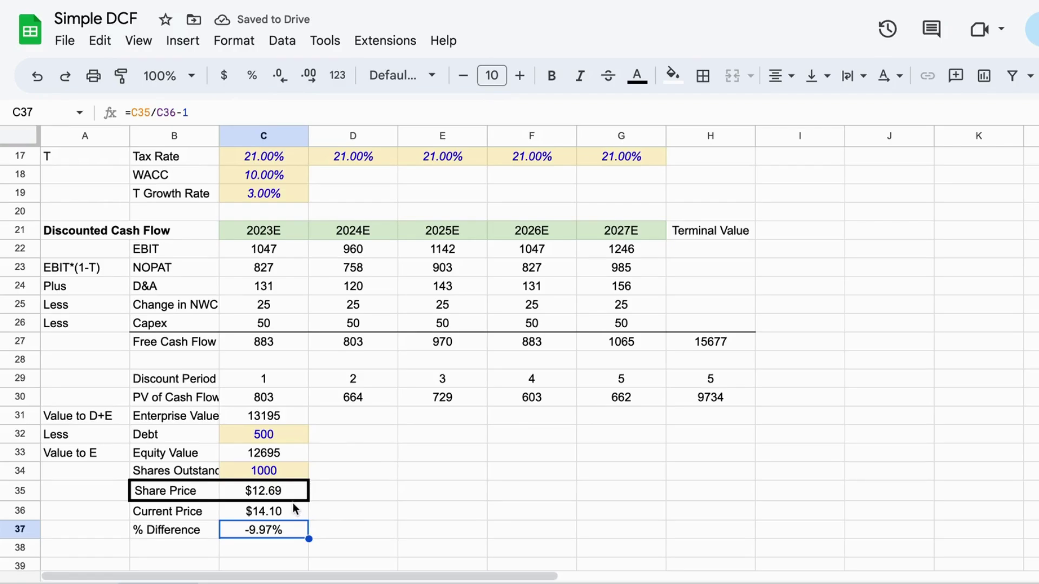
# Step: Compare the Share Price with the Current Price and examine the % Difference formula in C37
pyautogui.click(350, 528)
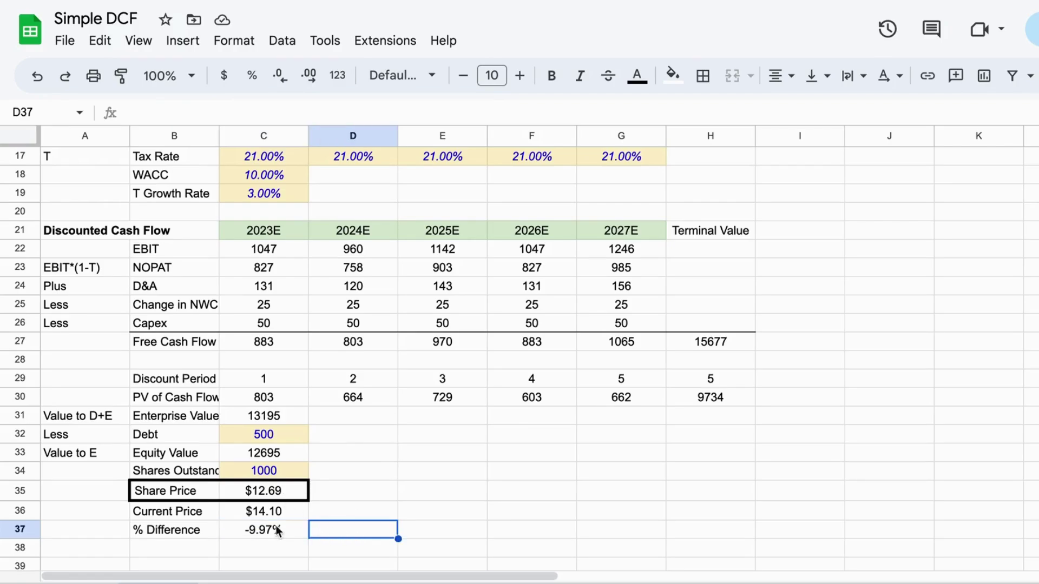
pyautogui.click(279, 530)
pyautogui.click(287, 511)
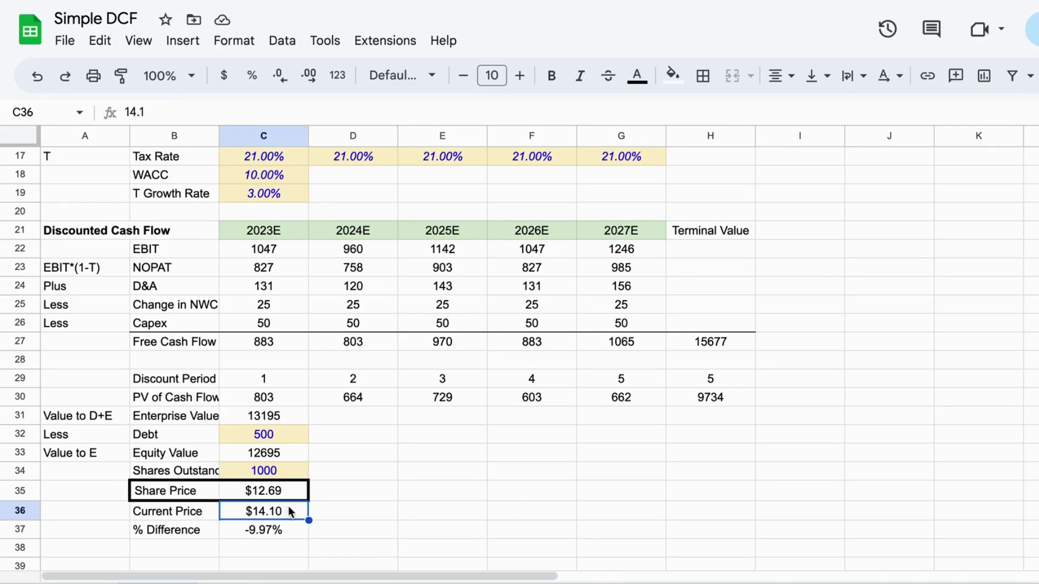
pyautogui.click(271, 530)
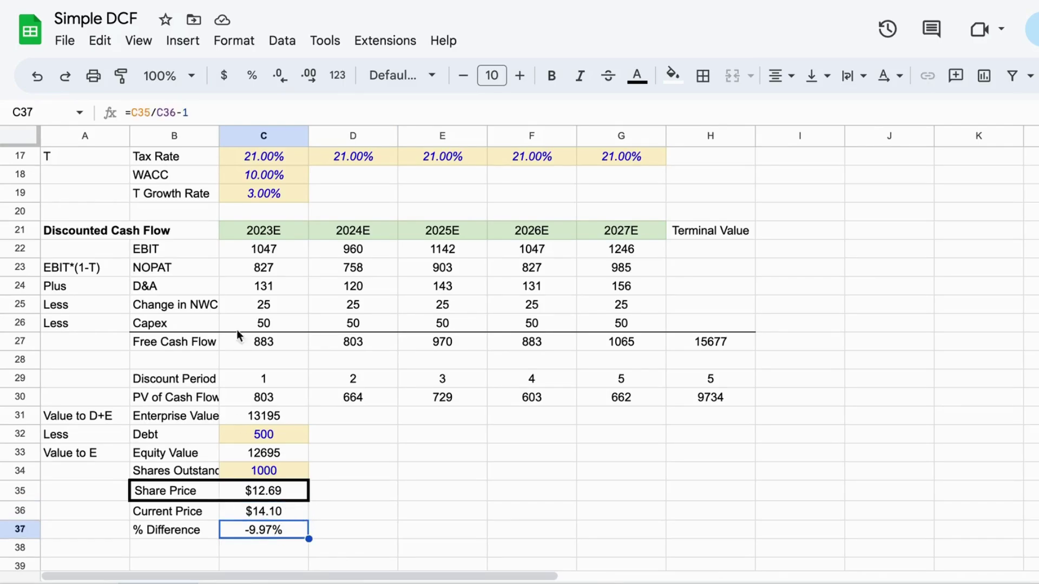
pyautogui.click(254, 112)
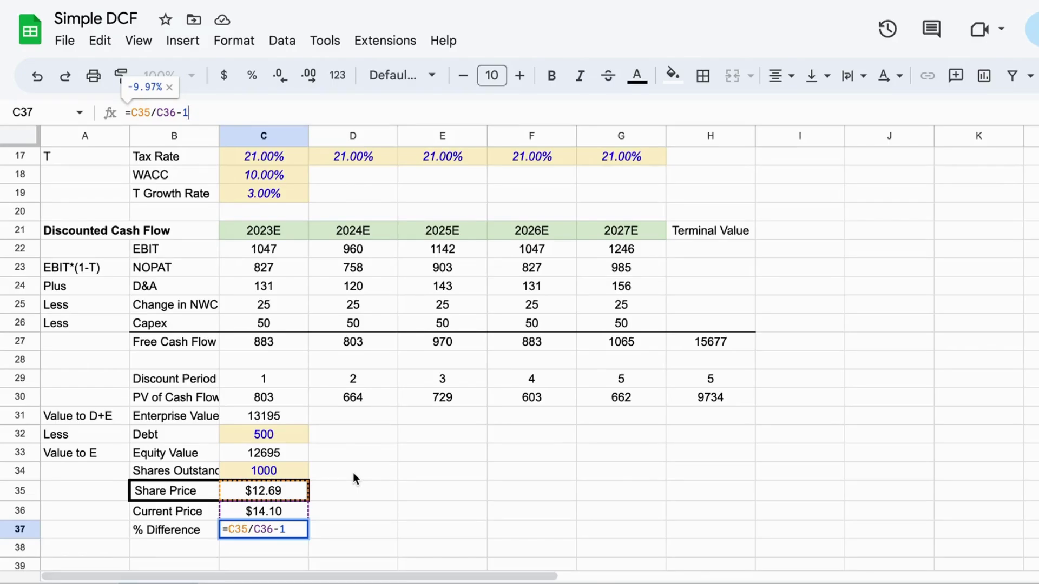
pyautogui.click(352, 500)
pyautogui.scroll(1, 325, 509)
pyautogui.scroll(-2, 316, 517)
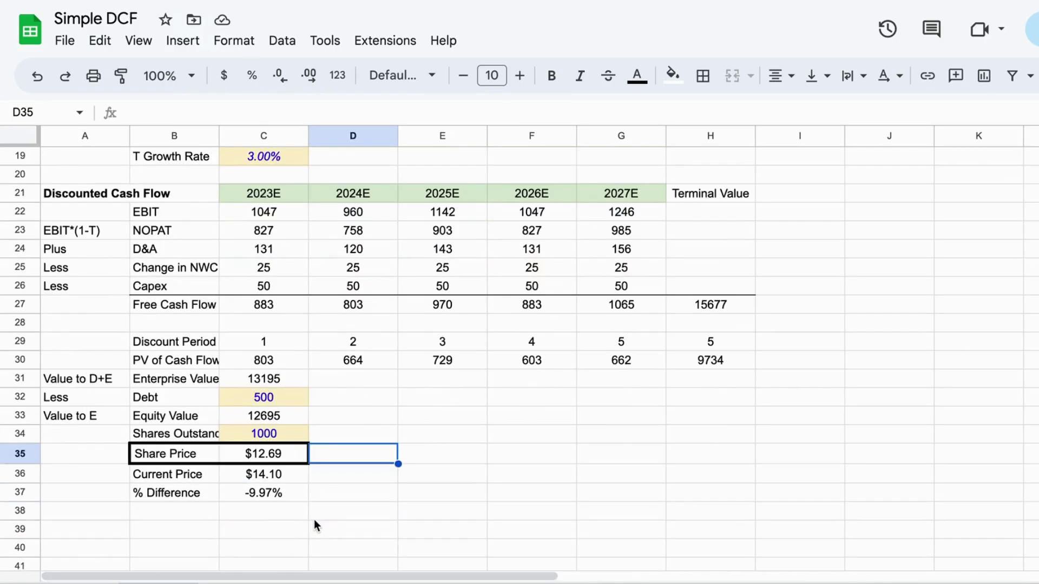
pyautogui.click(263, 477)
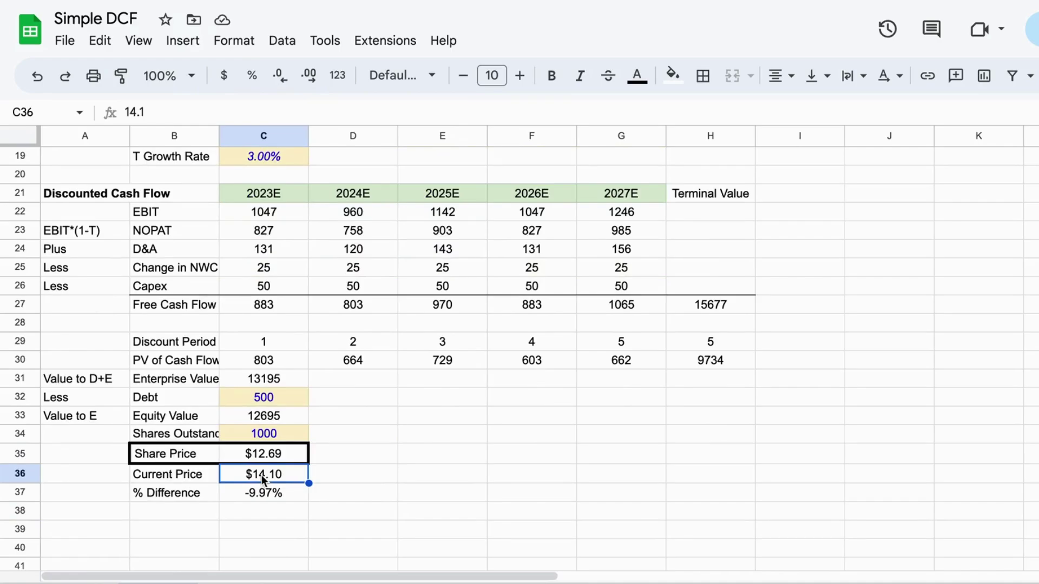
pyautogui.scroll(1, 369, 436)
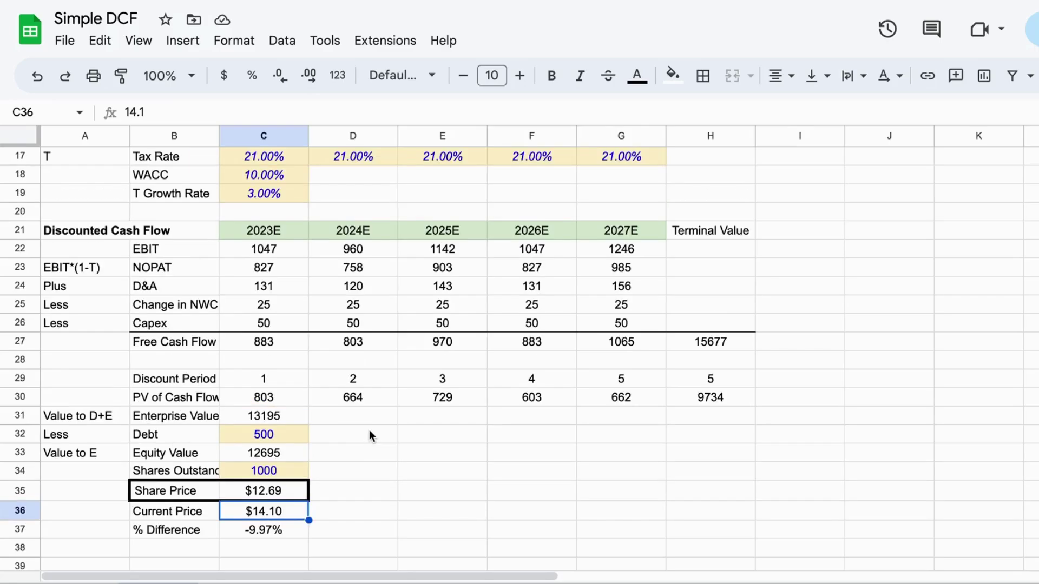
pyautogui.click(317, 515)
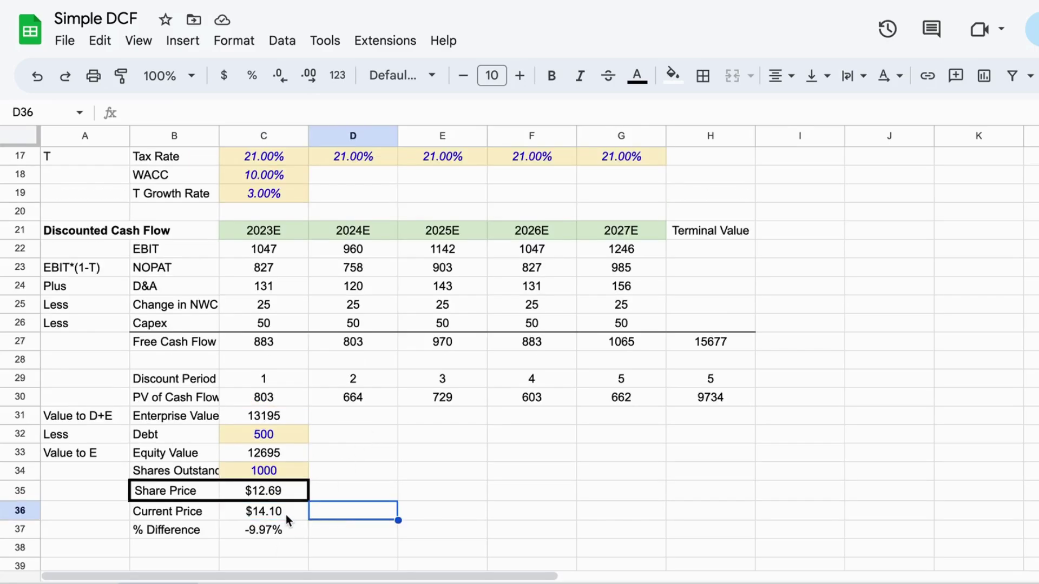
pyautogui.moveTo(178, 511); pyautogui.dragTo(282, 517)
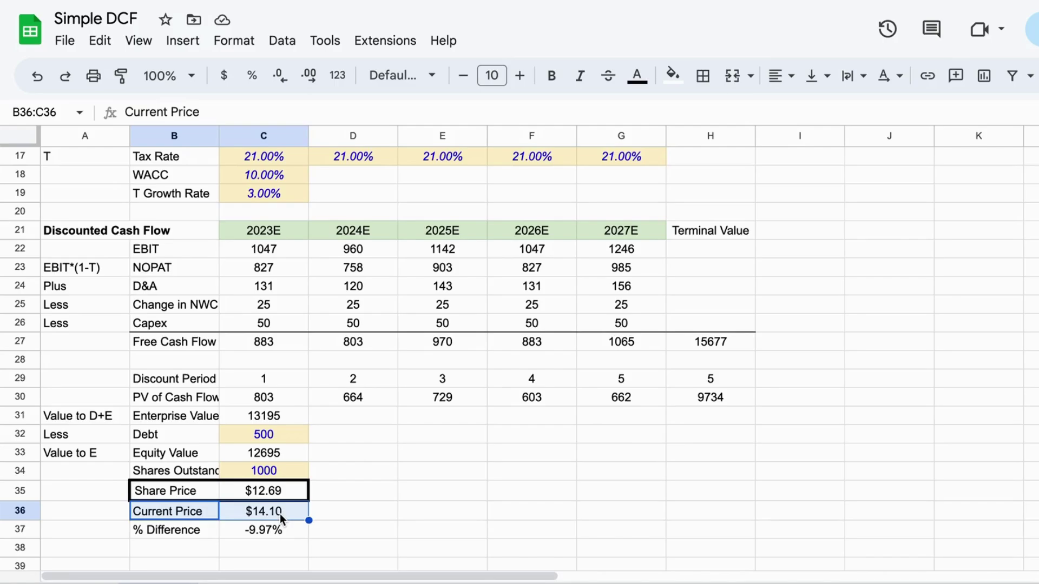
pyautogui.click(278, 528)
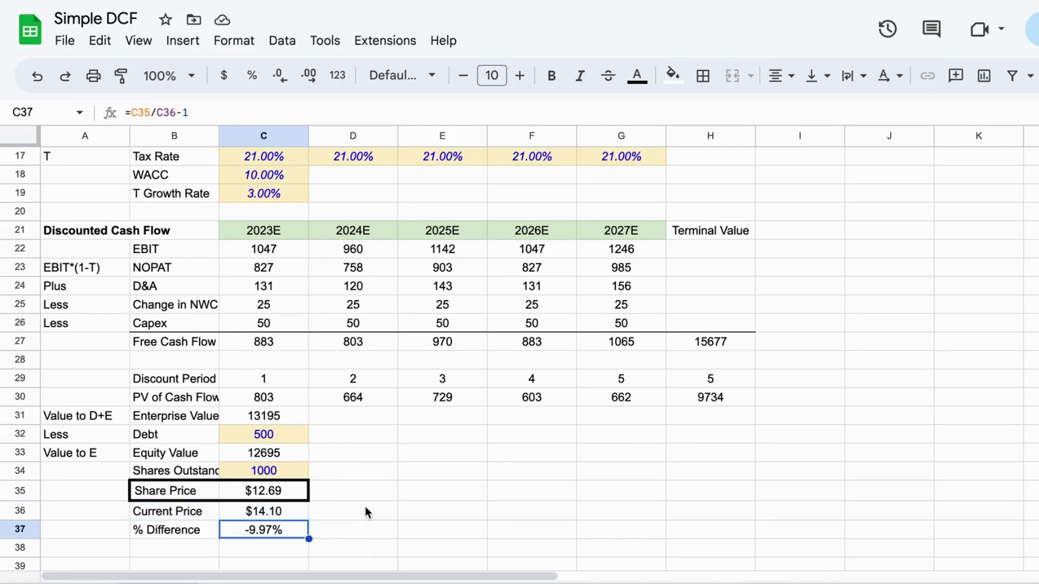
pyautogui.scroll(-2, 359, 552)
pyautogui.click(158, 437)
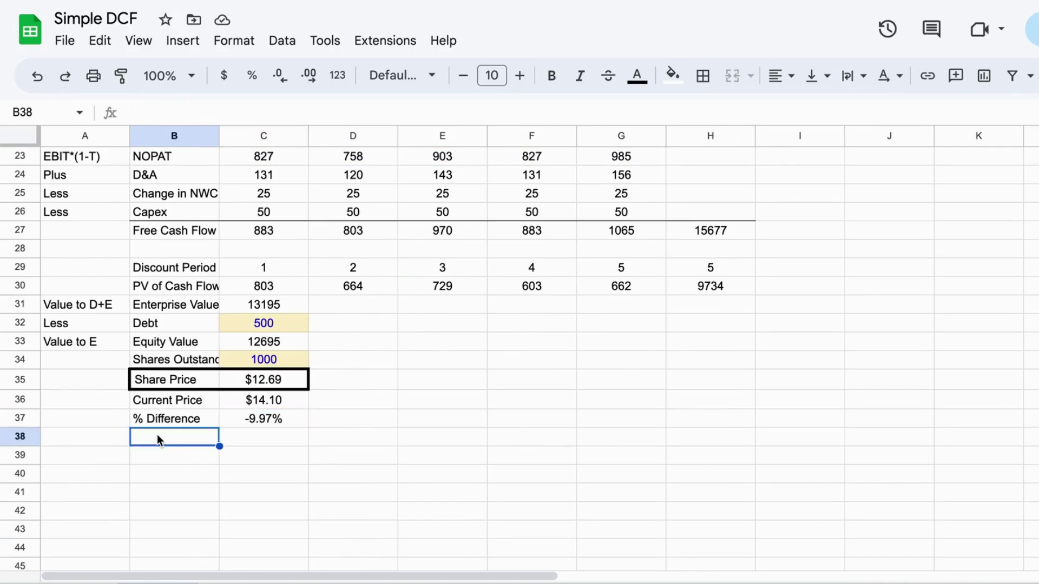
# Step: Review the 2020 to 2022 historical figures in the Income Statement, focusing on the Rev, COGS, D&A and SG&A inputs
pyautogui.scroll(3, 157, 434)
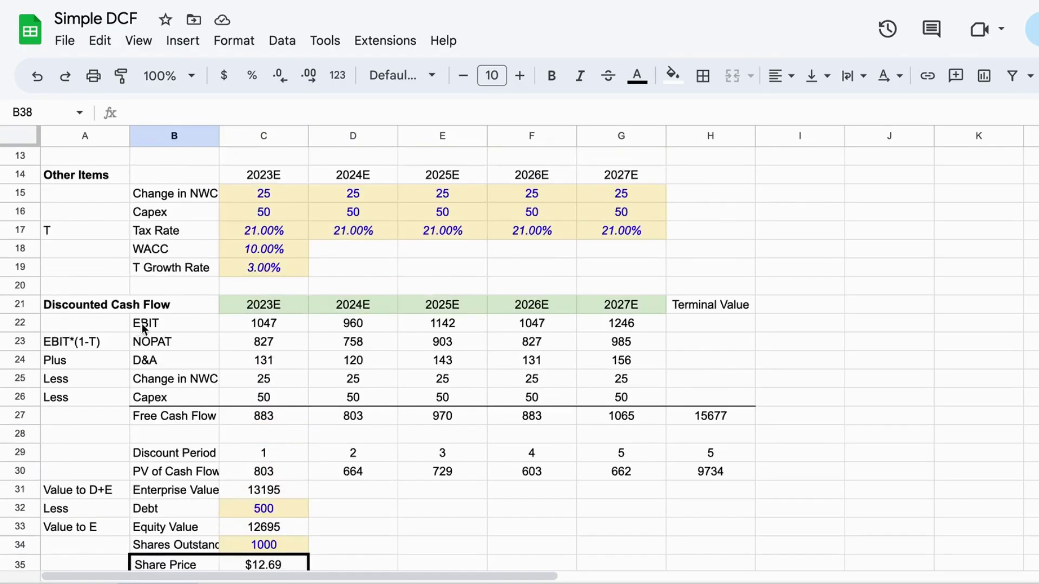
pyautogui.scroll(4, 143, 326)
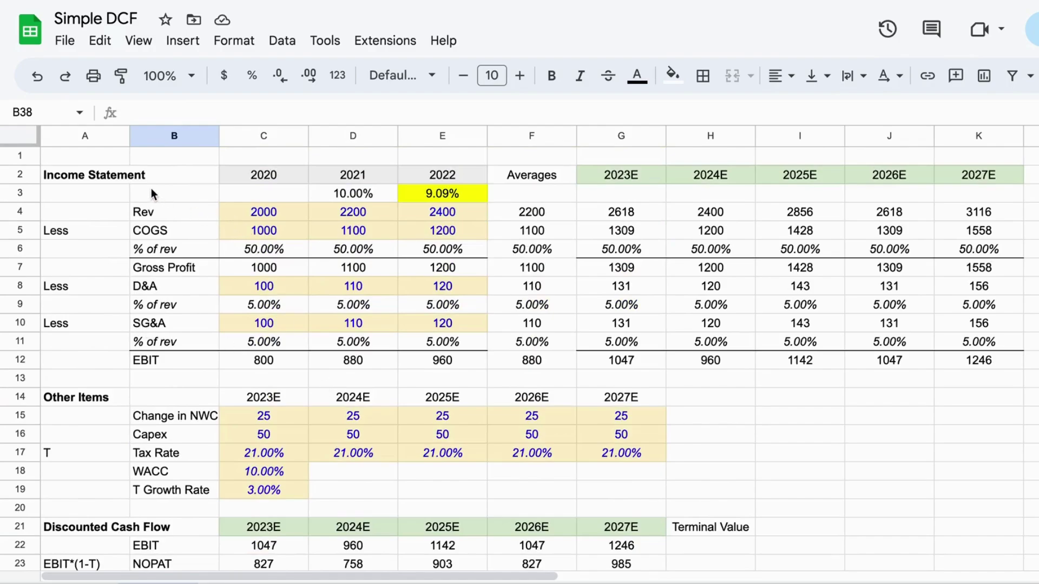
pyautogui.moveTo(152, 190); pyautogui.dragTo(461, 382)
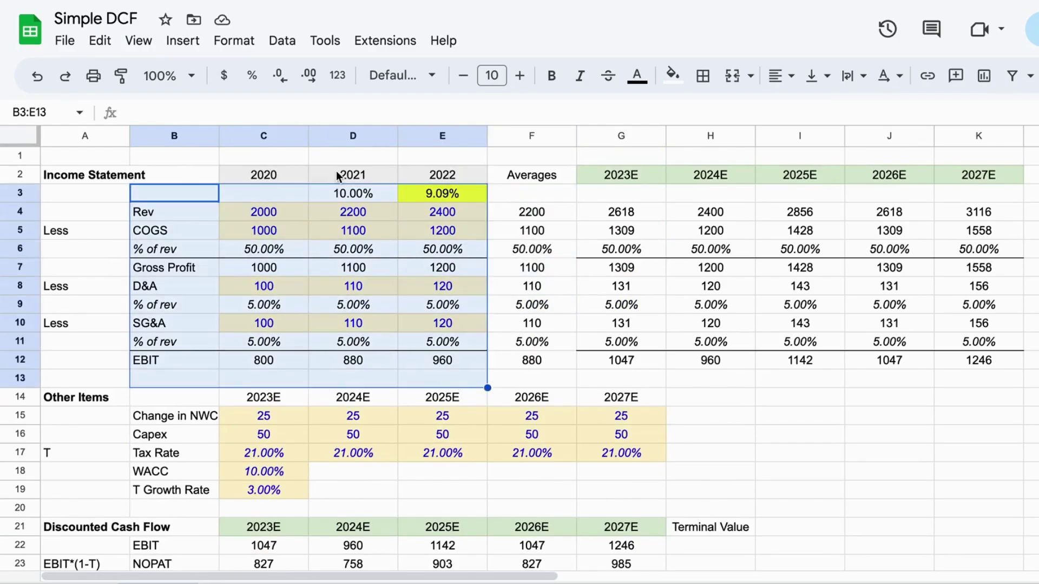
pyautogui.click(272, 210)
pyautogui.click(265, 230)
pyautogui.moveTo(267, 212); pyautogui.dragTo(441, 236)
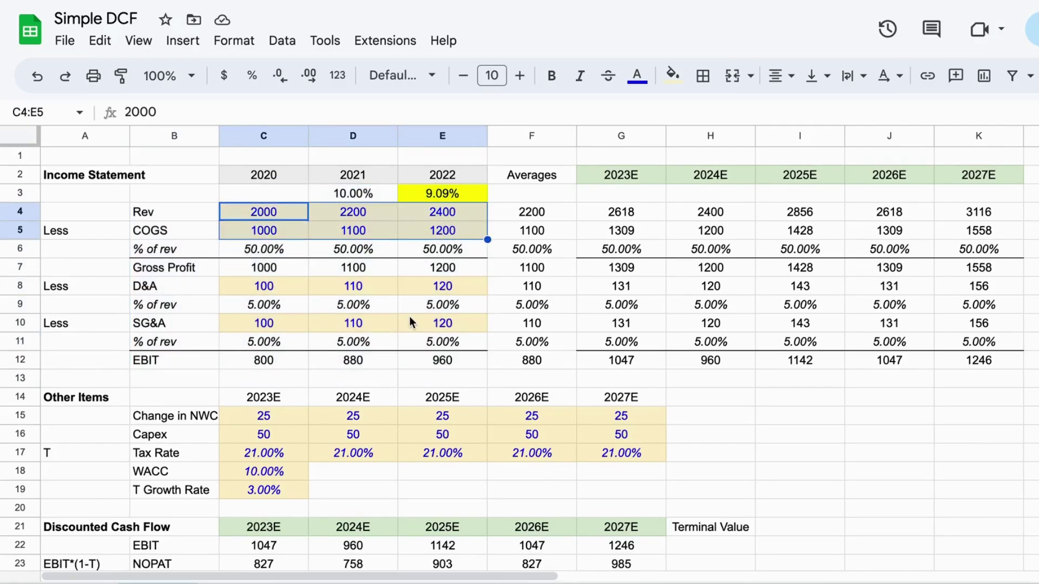
pyautogui.click(373, 212)
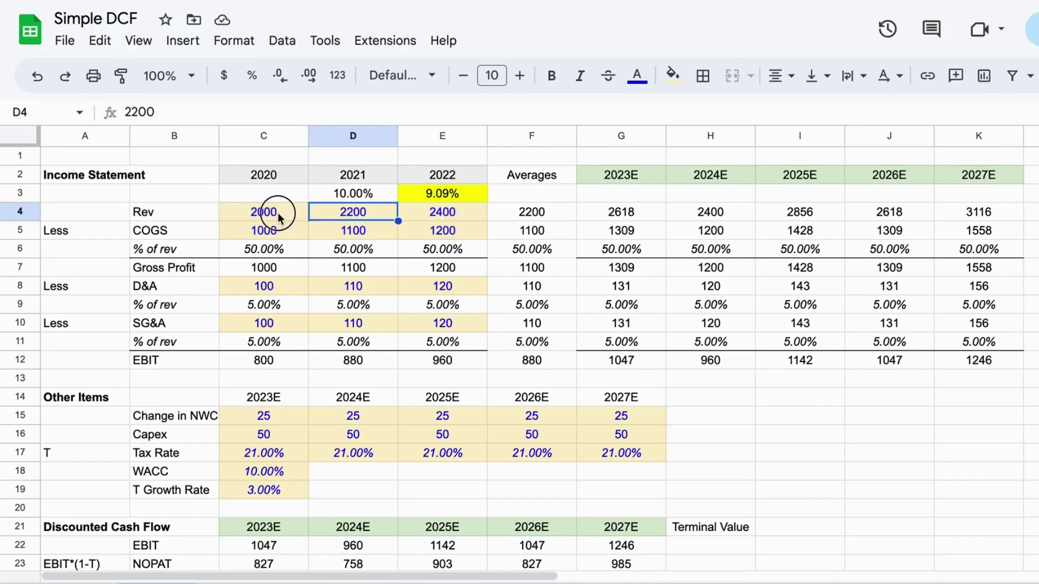
pyautogui.moveTo(274, 213); pyautogui.dragTo(405, 234)
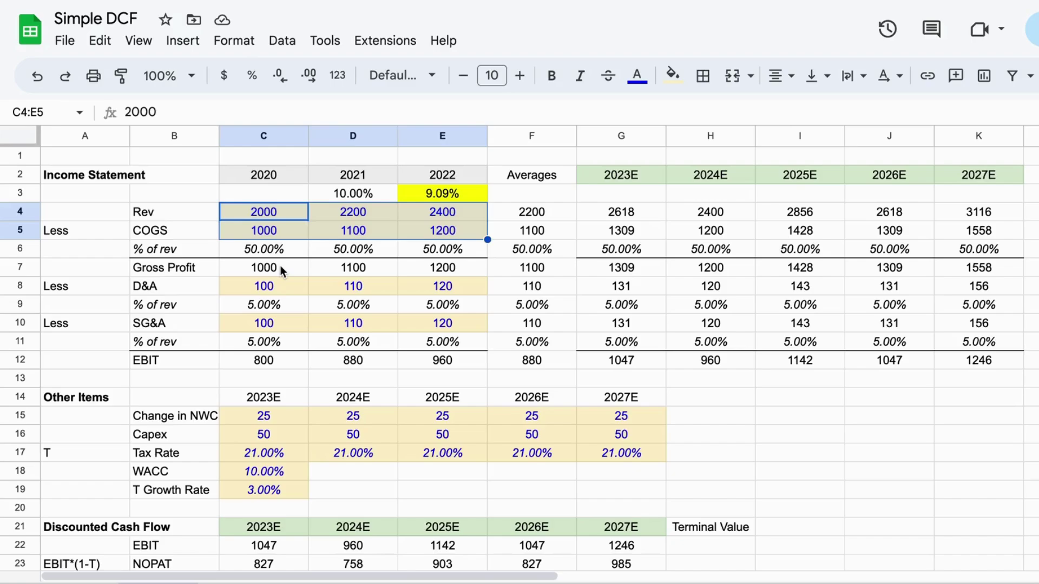
pyautogui.moveTo(186, 212); pyautogui.dragTo(448, 233)
pyautogui.click(411, 286)
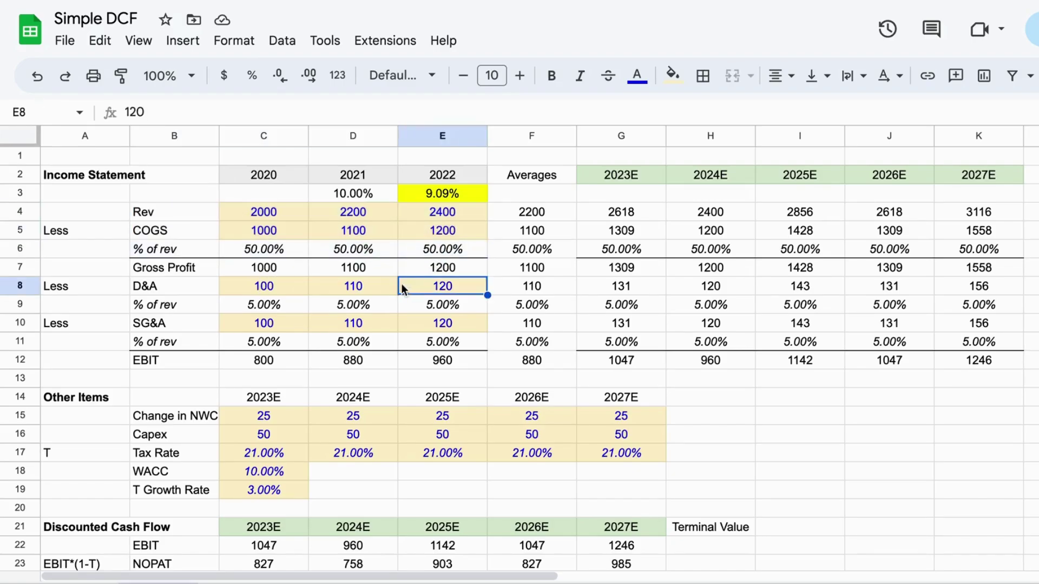
pyautogui.moveTo(244, 212); pyautogui.dragTo(413, 255)
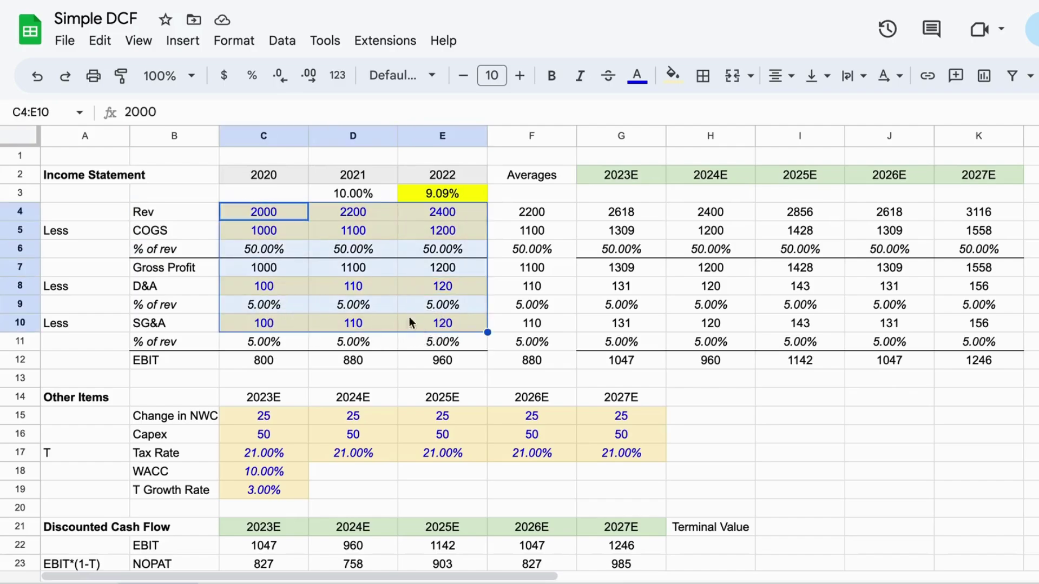
# Step: Examine the COGS % of rev row across historical years, averages and projections, and the projected EBIT for 2023E to 2027E
pyautogui.moveTo(273, 251); pyautogui.dragTo(466, 250)
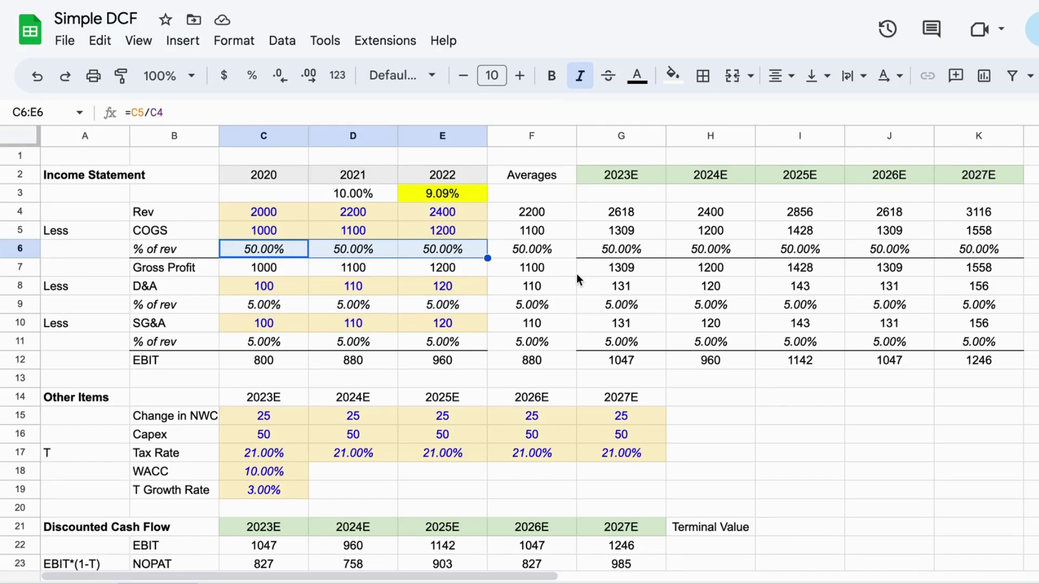
pyautogui.click(550, 281)
pyautogui.click(550, 248)
pyautogui.moveTo(607, 249); pyautogui.dragTo(957, 250)
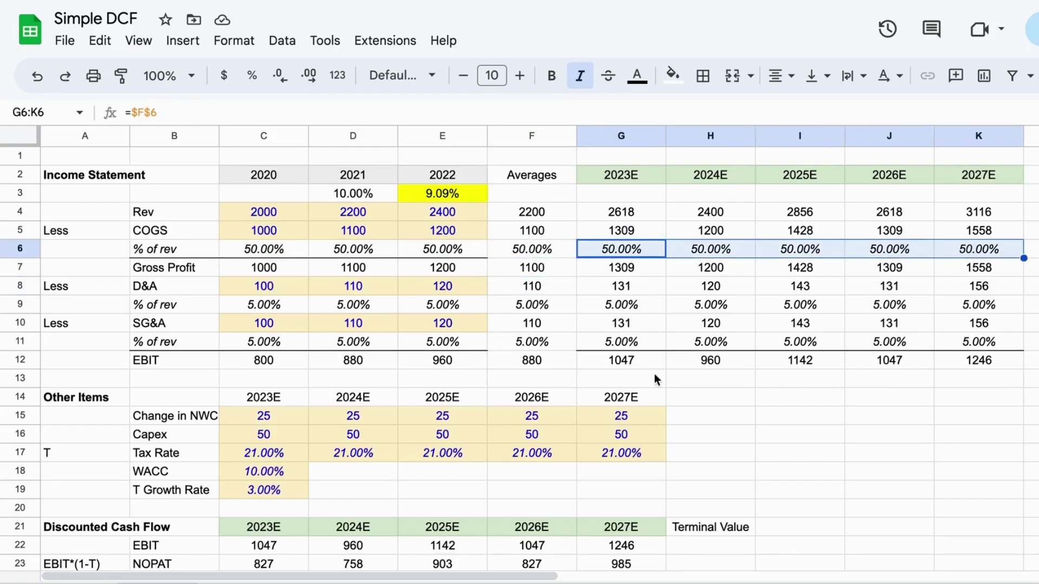
pyautogui.moveTo(610, 368); pyautogui.dragTo(996, 372)
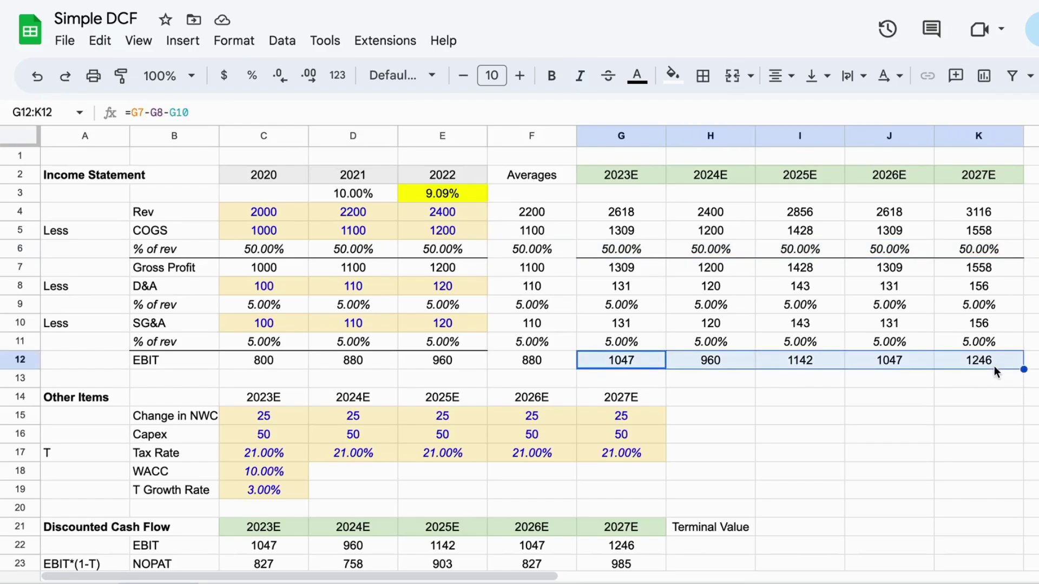
pyautogui.click(154, 363)
# Step: Look over the Other Items assumptions between the Income Statement and the Discounted Cash Flow section
pyautogui.scroll(-1, 634, 390)
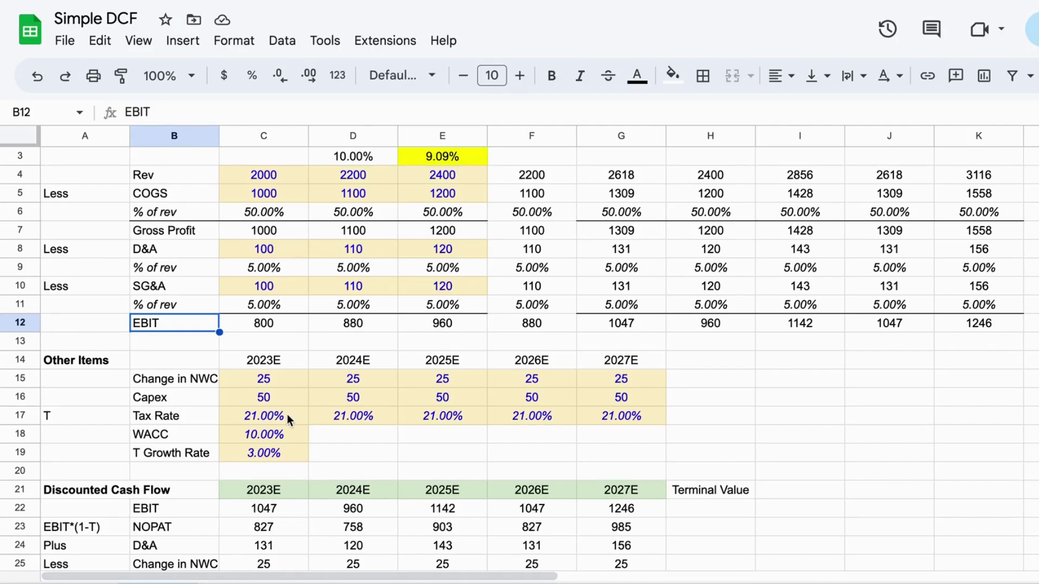
pyautogui.scroll(-3, 287, 414)
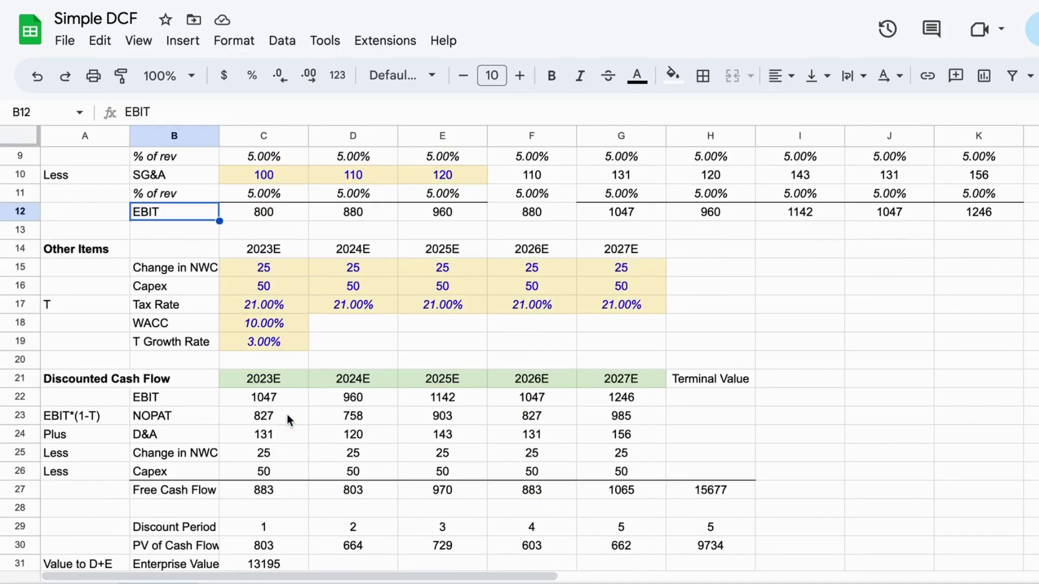
pyautogui.scroll(4, 175, 368)
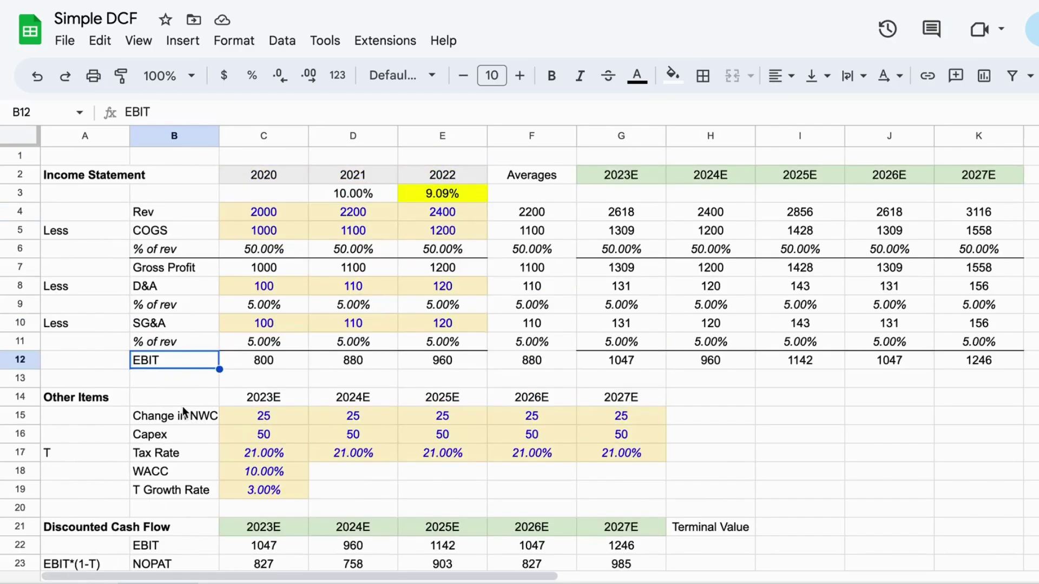
pyautogui.scroll(-1, 184, 413)
pyautogui.scroll(1, 202, 355)
pyautogui.scroll(-4, 187, 326)
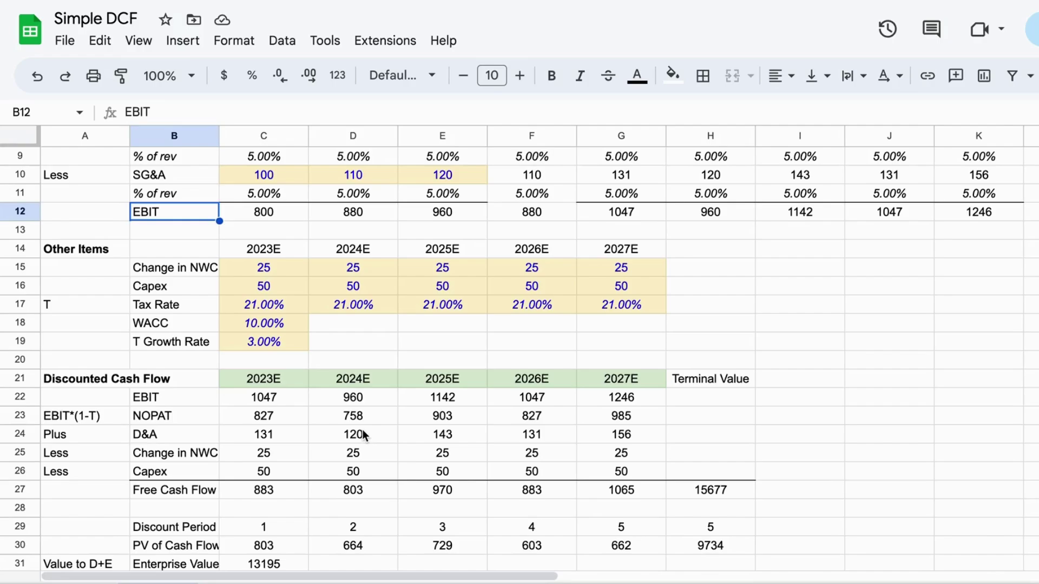
pyautogui.scroll(-3, 381, 460)
pyautogui.scroll(1, 340, 424)
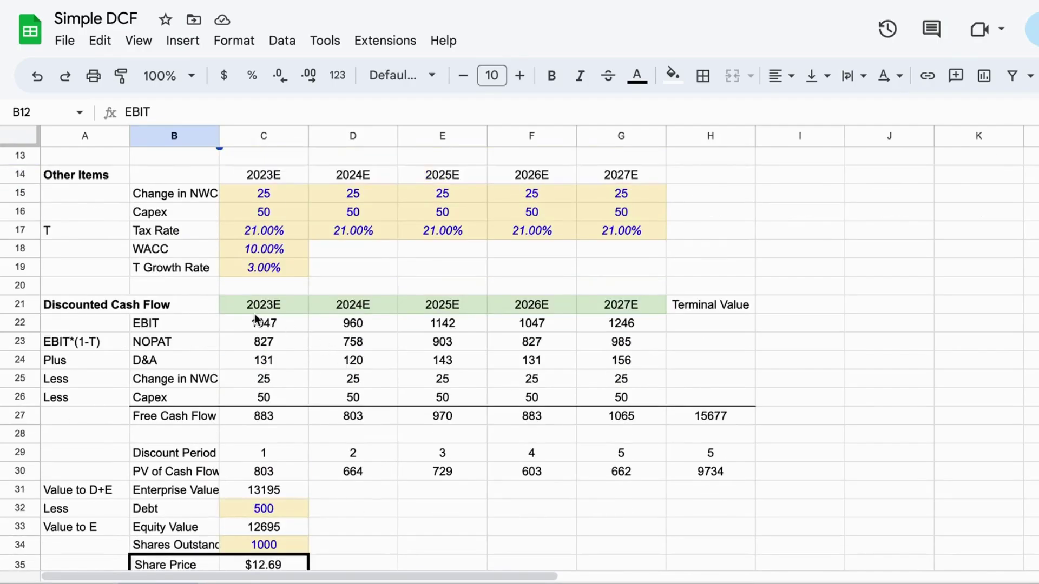
# Step: Examine the Discounted Cash Flow build from EBIT to Free Cash Flow, including the terminal value, and the PV of Cash Flows row
pyautogui.moveTo(182, 323); pyautogui.dragTo(623, 417)
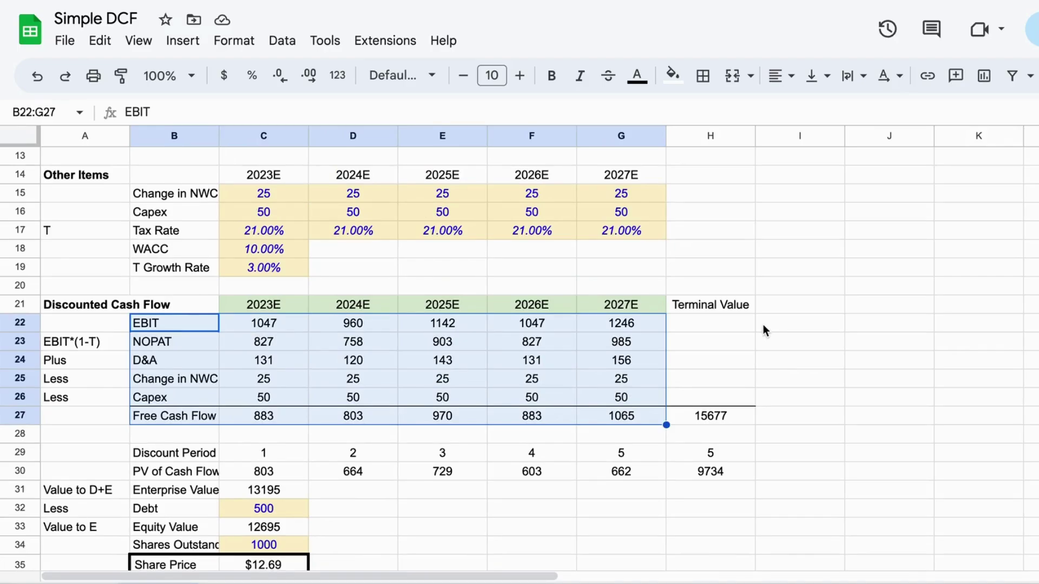
pyautogui.click(352, 450)
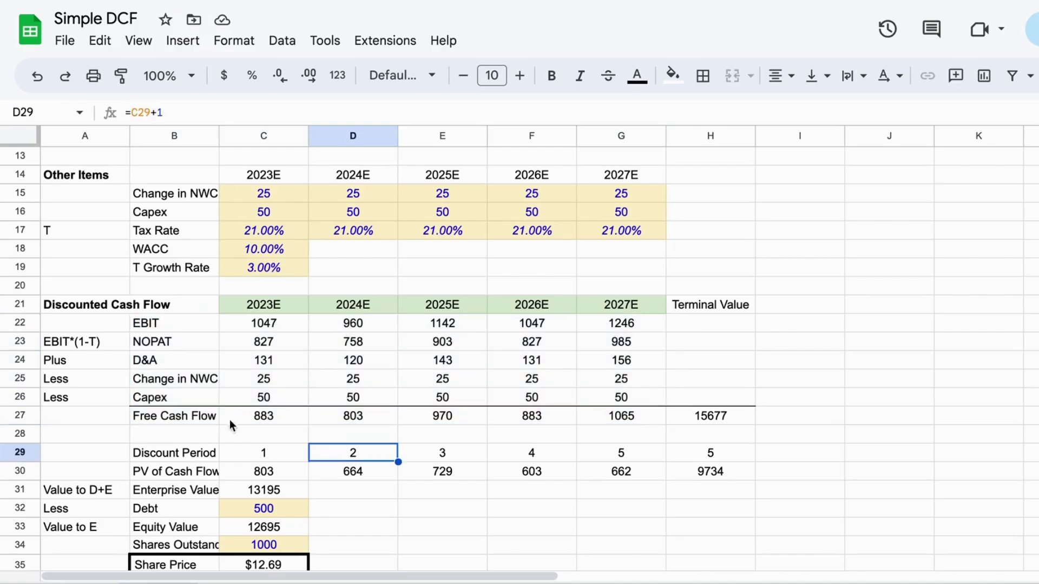
pyautogui.moveTo(197, 414); pyautogui.dragTo(697, 426)
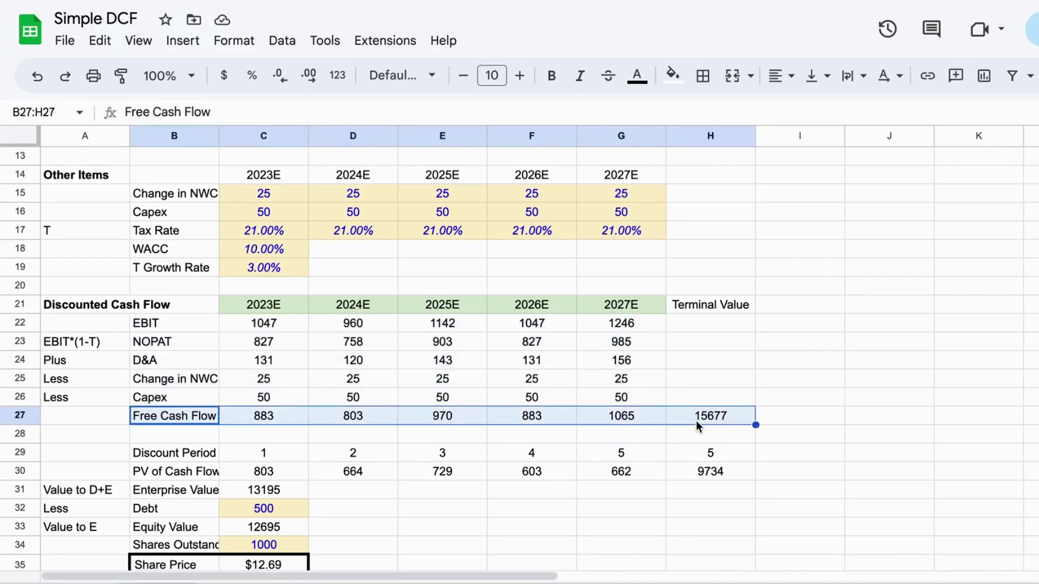
pyautogui.scroll(-2, 696, 420)
pyautogui.click(578, 434)
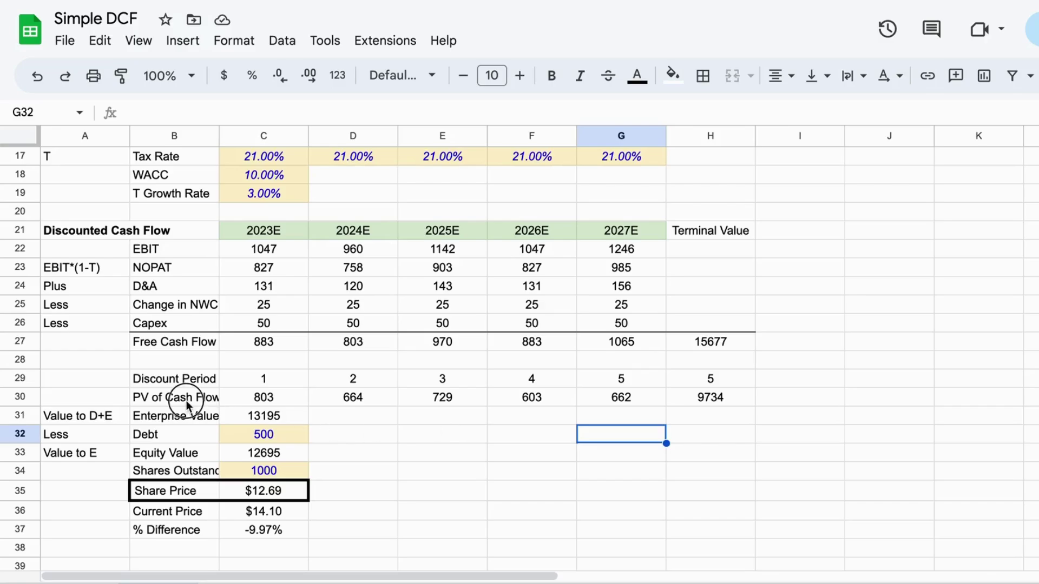
pyautogui.moveTo(208, 400); pyautogui.dragTo(709, 399)
# Step: Review the valuation rows from Enterprise Value through Debt and Equity Value to Shares Outstanding
pyautogui.scroll(-1, 511, 441)
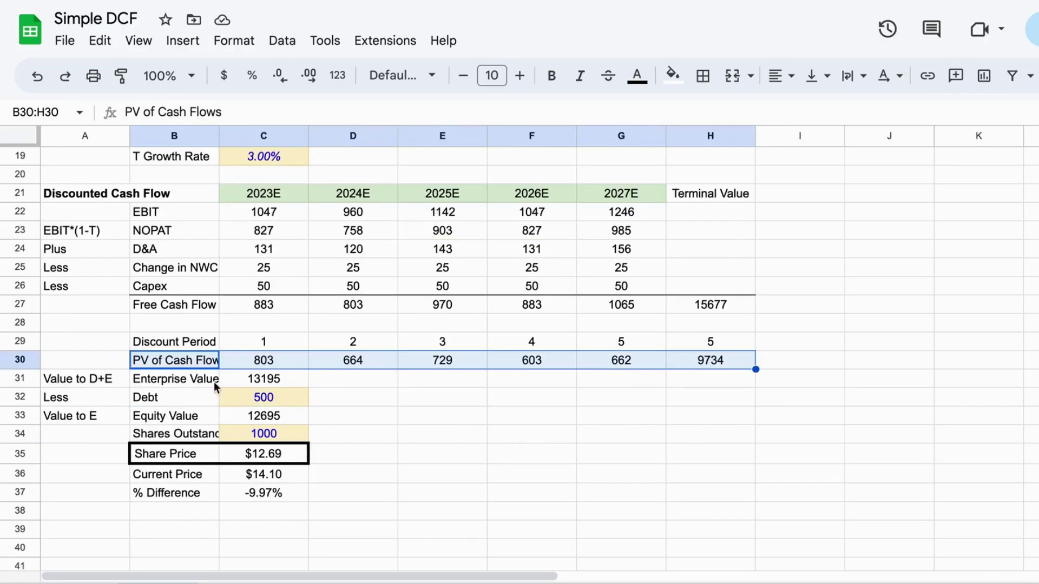
pyautogui.click(200, 381)
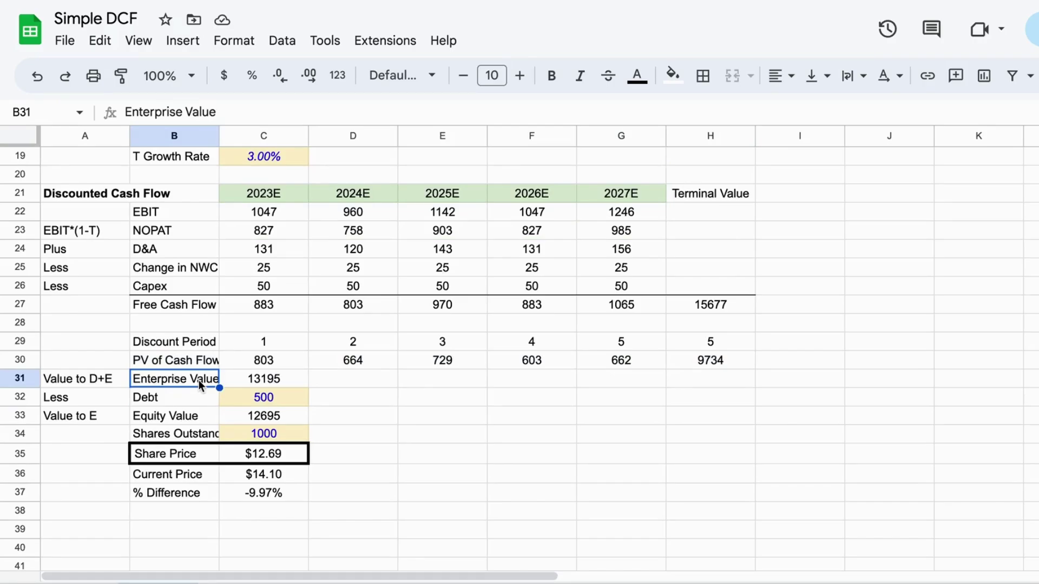
pyautogui.click(335, 399)
pyautogui.scroll(-1, 319, 403)
pyautogui.click(265, 359)
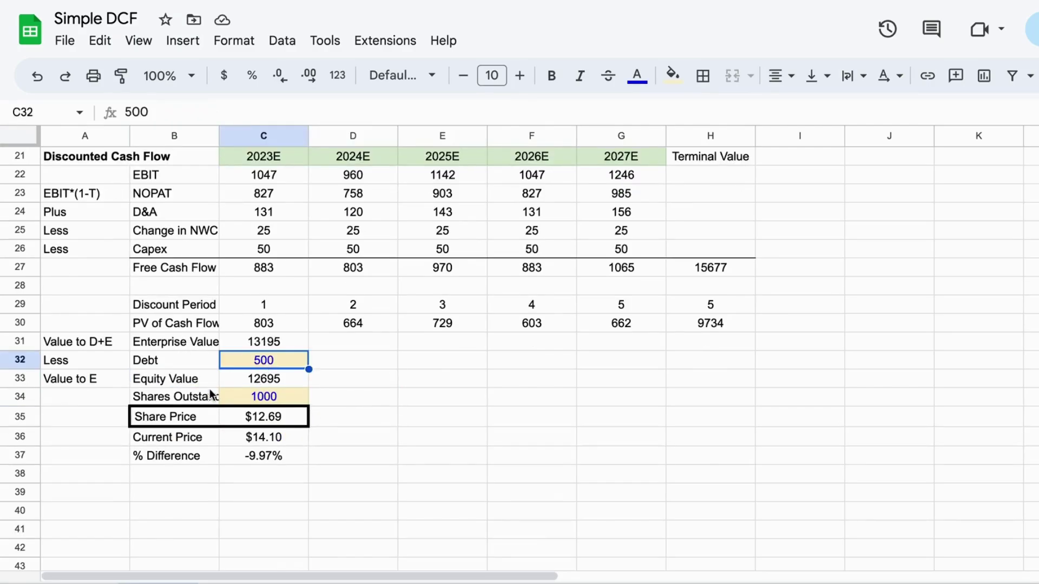
pyautogui.moveTo(215, 382); pyautogui.dragTo(248, 384)
pyautogui.moveTo(184, 399); pyautogui.dragTo(267, 399)
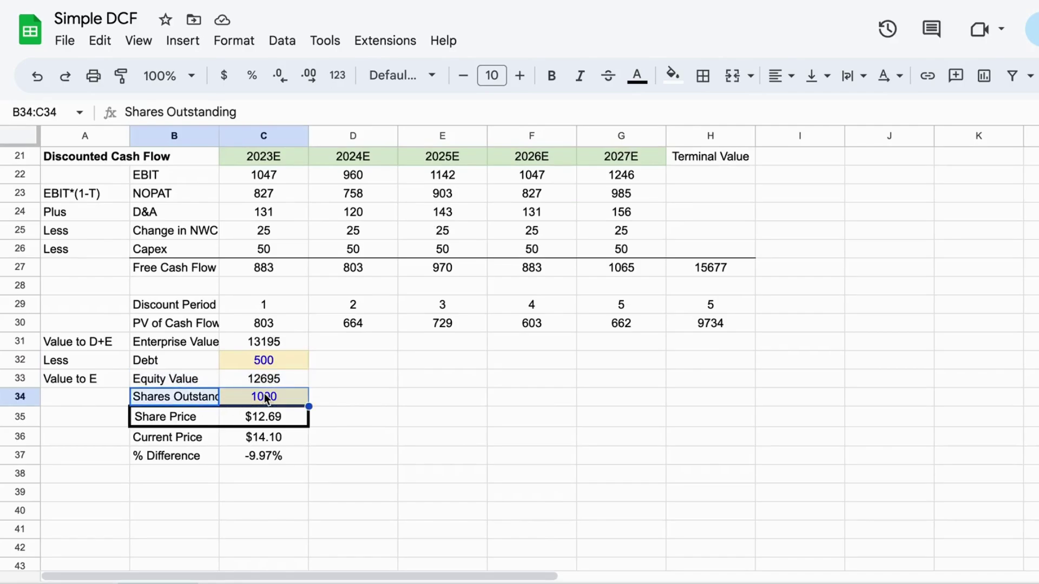
# Step: Compare the derived Share Price with the Current Price and check the % Difference formula
pyautogui.click(352, 389)
pyautogui.moveTo(218, 423); pyautogui.dragTo(234, 424)
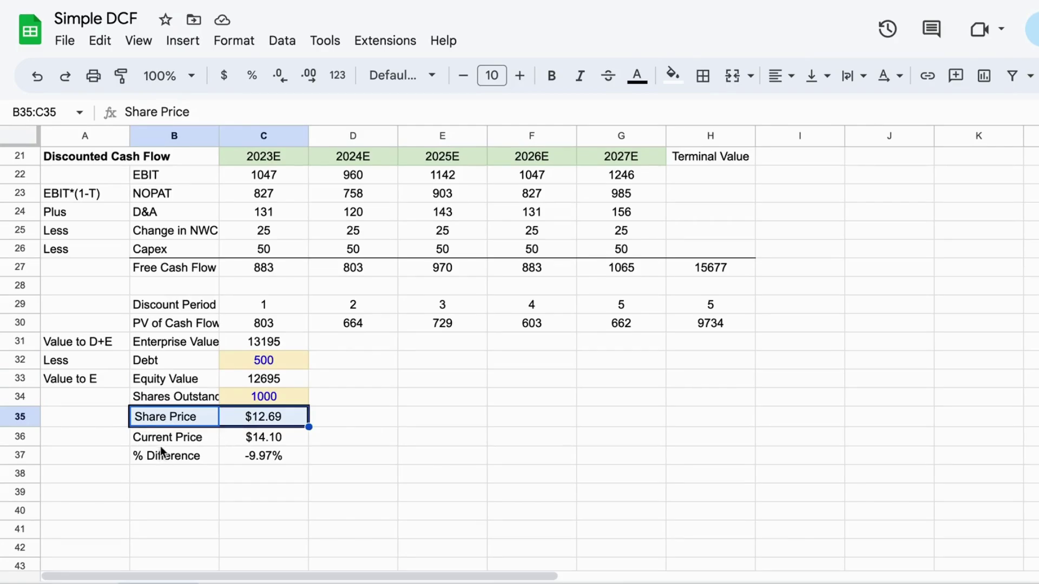
pyautogui.moveTo(161, 440); pyautogui.dragTo(263, 448)
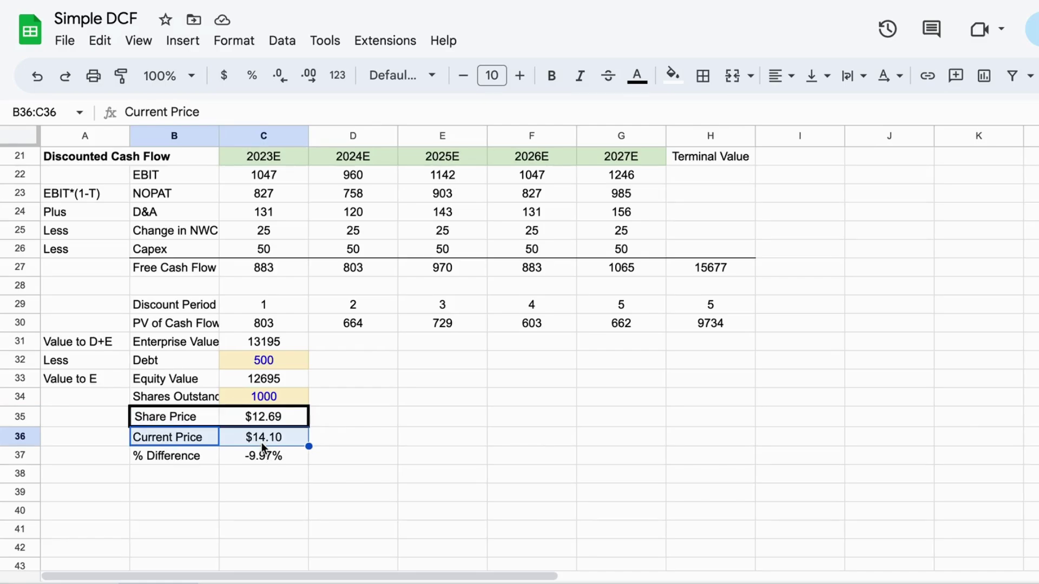
pyautogui.click(278, 479)
pyautogui.click(260, 458)
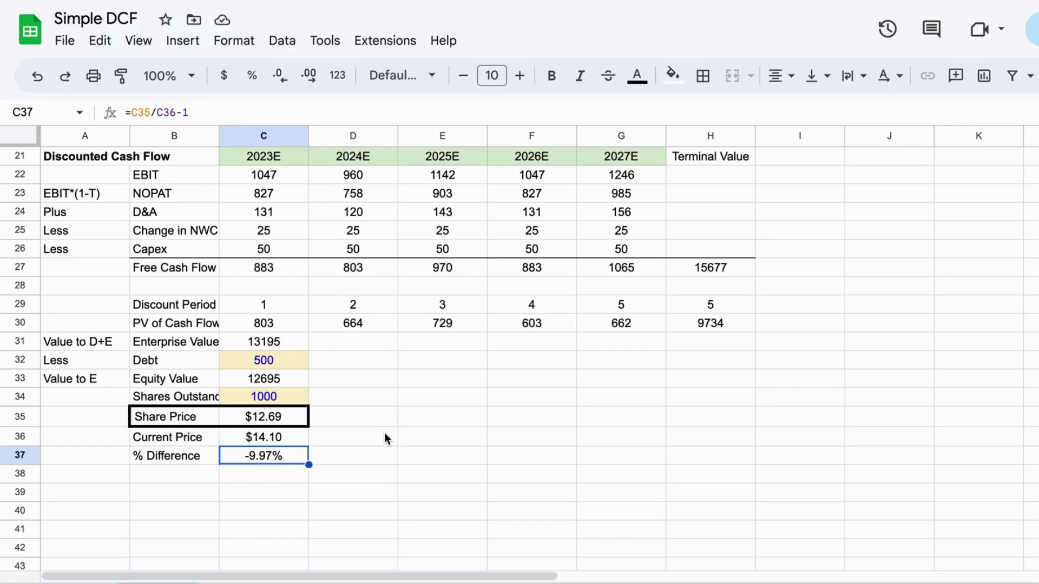
# Step: Look over the whole finished model from the Income Statement through Other Items and Discounted Cash Flow to the share price comparison
pyautogui.scroll(7, 373, 402)
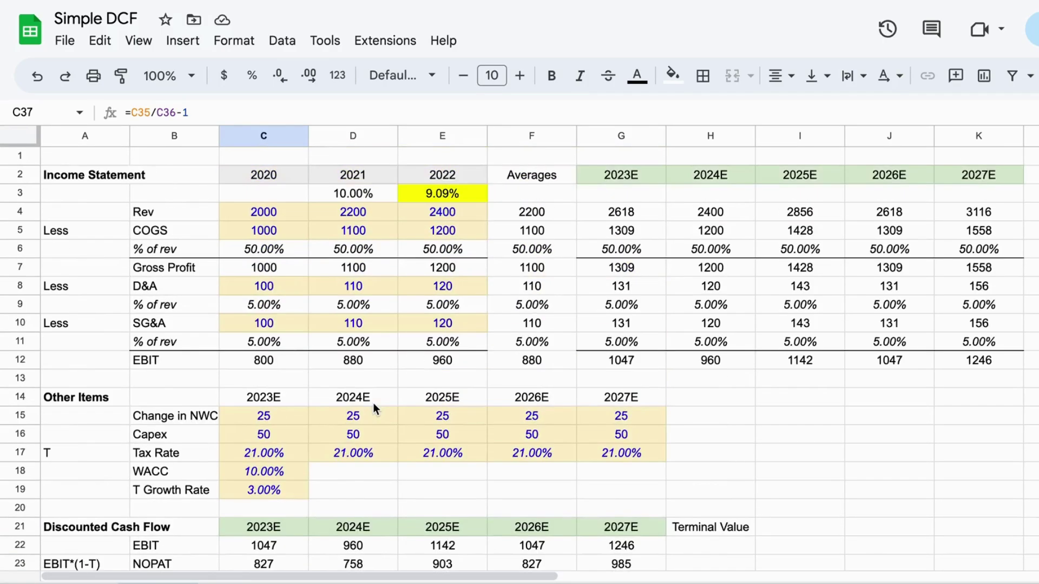
pyautogui.scroll(-1, 373, 407)
pyautogui.scroll(-2, 373, 407)
pyautogui.scroll(3, 373, 407)
pyautogui.scroll(-4, 262, 403)
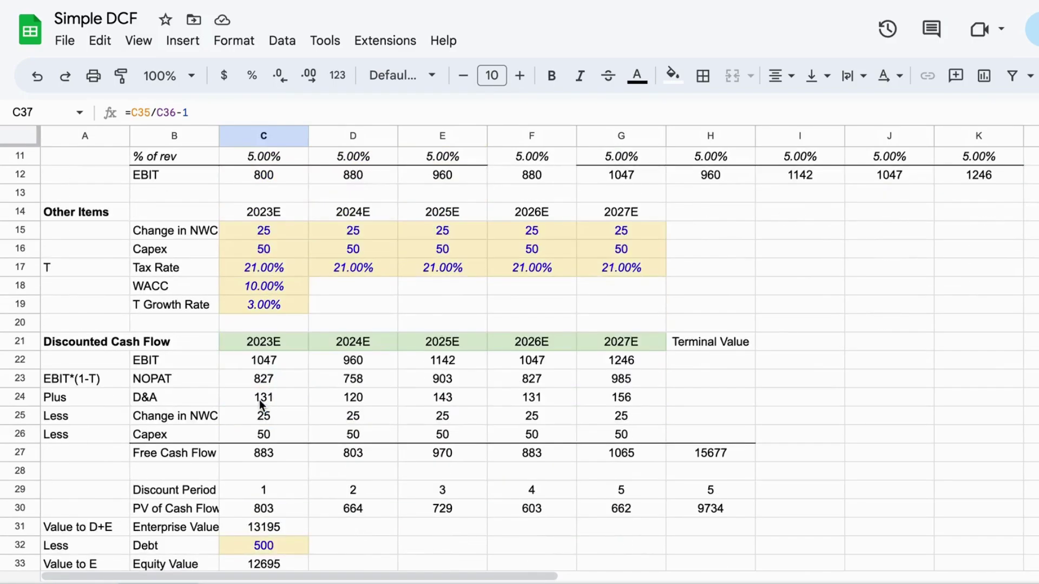
pyautogui.scroll(4, 260, 403)
pyautogui.scroll(-2, 271, 355)
pyautogui.scroll(1, 271, 354)
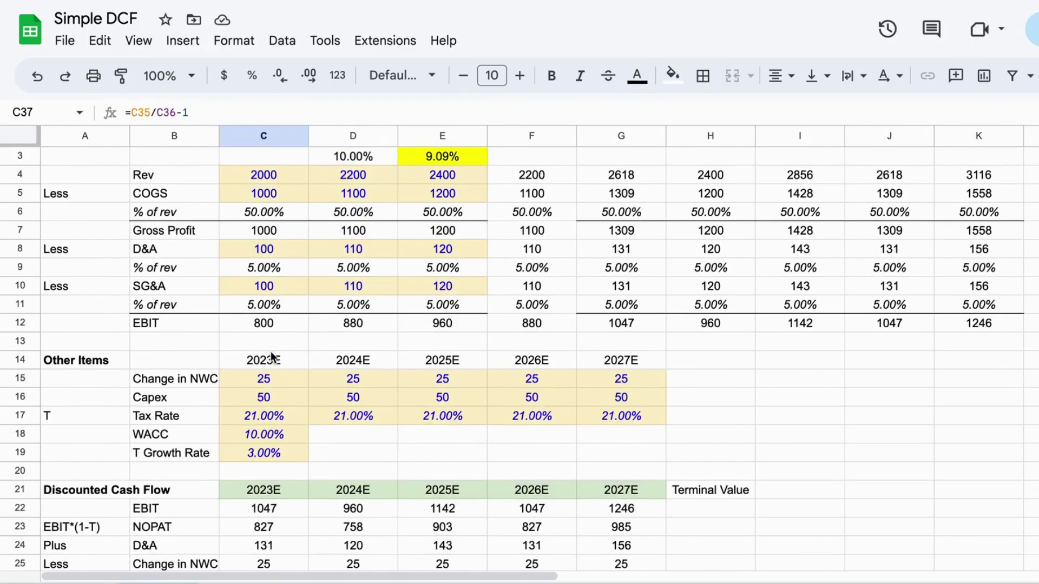
pyautogui.scroll(-4, 272, 357)
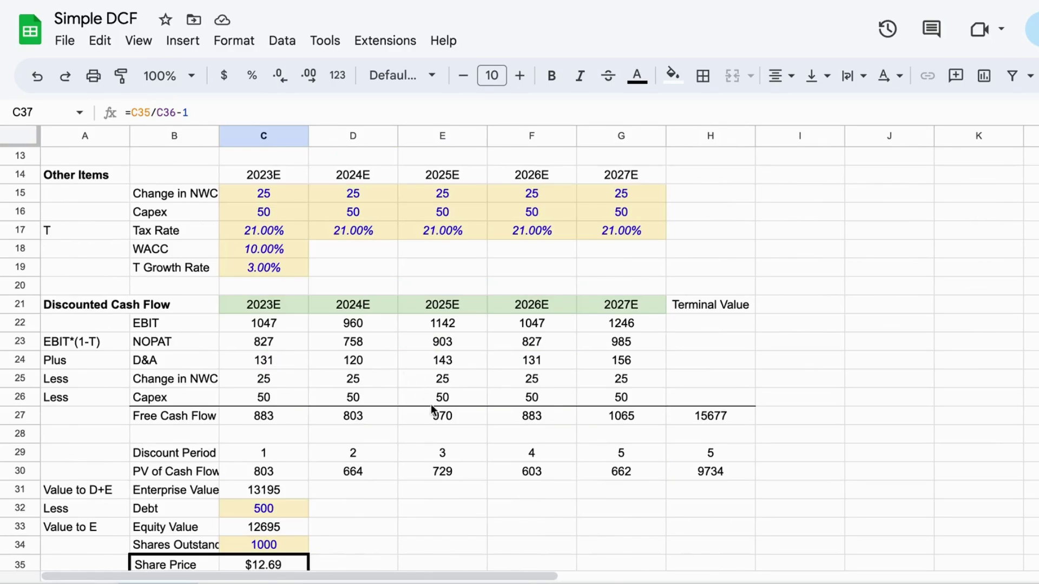
pyautogui.click(909, 512)
pyautogui.scroll(-5, 822, 525)
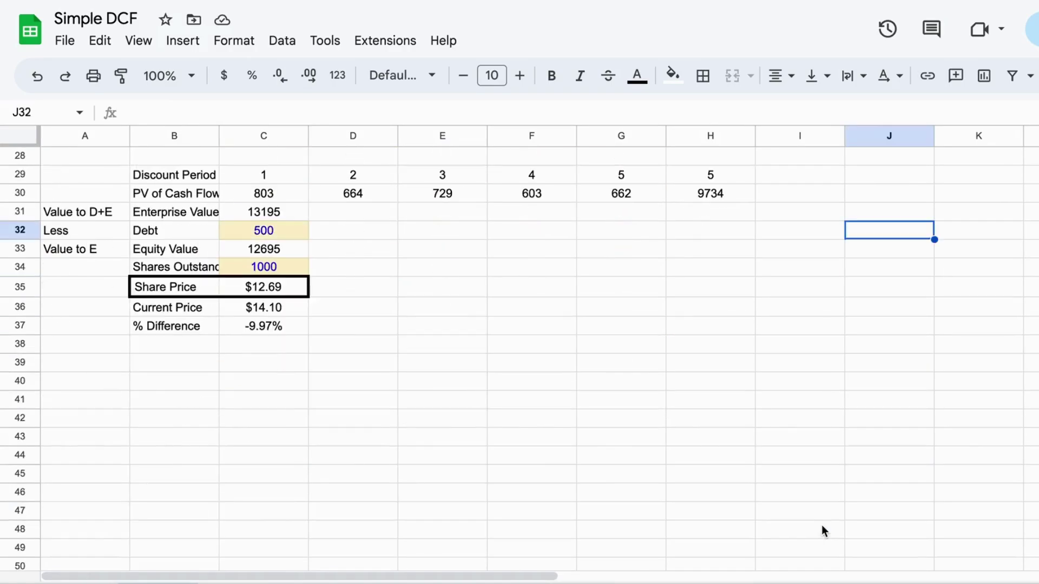
pyautogui.scroll(9, 822, 525)
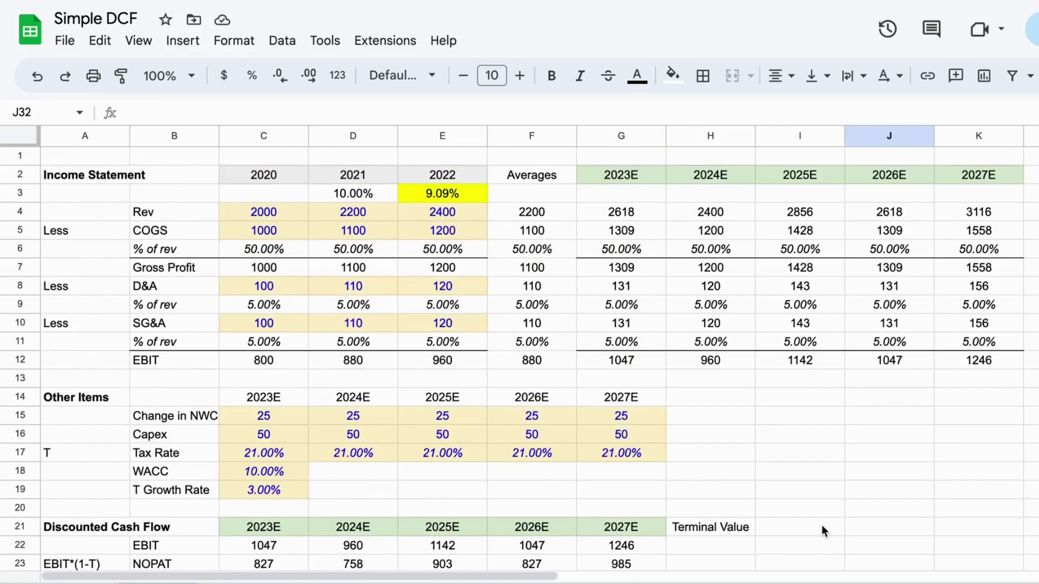